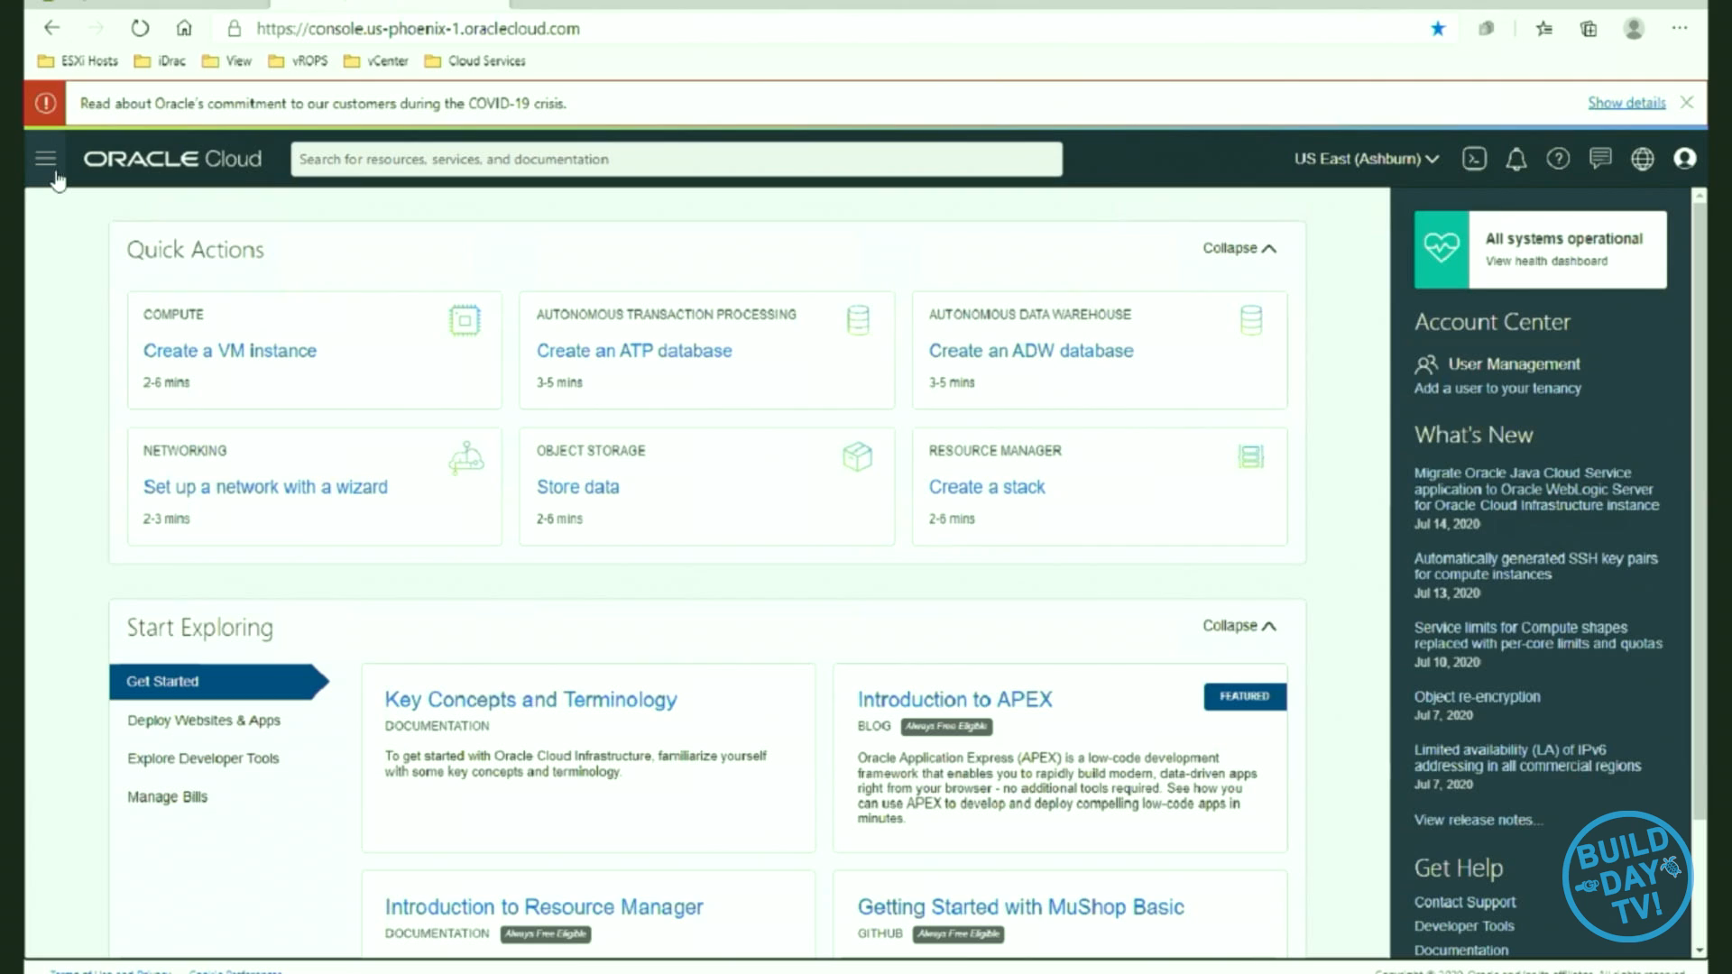
# - Search the console for "virt", open the Virtual Cloud Networks service, and clear the search
pyautogui.click(47, 161)
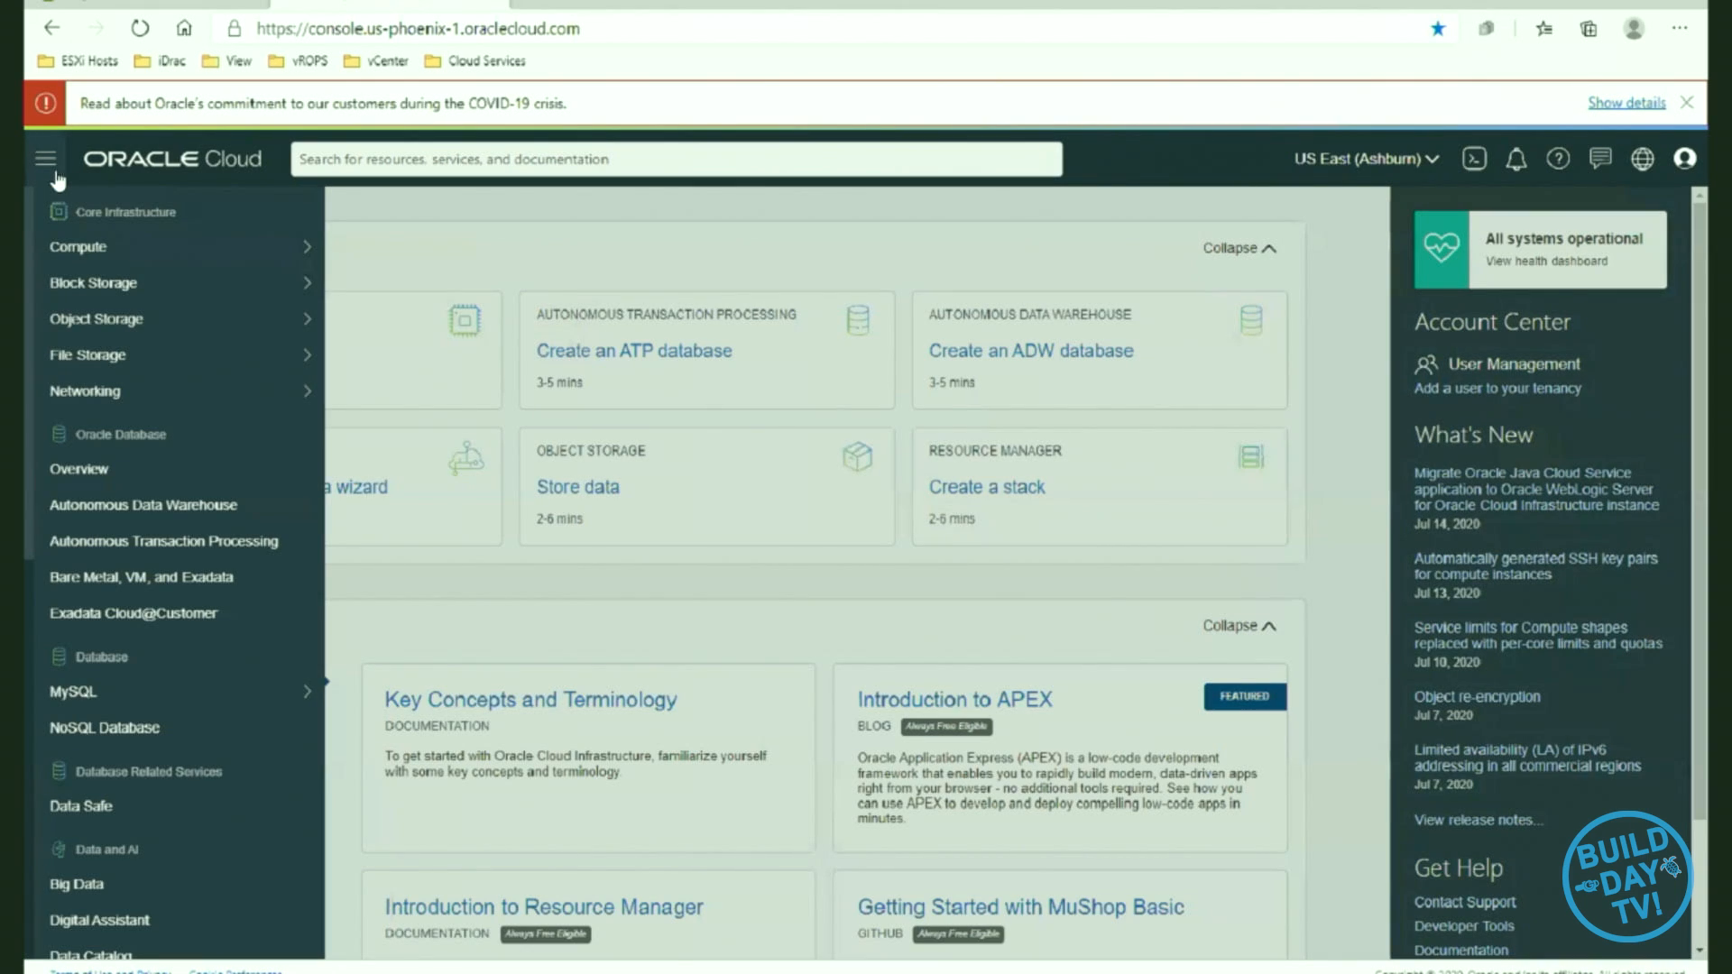
pyautogui.moveTo(143, 391)
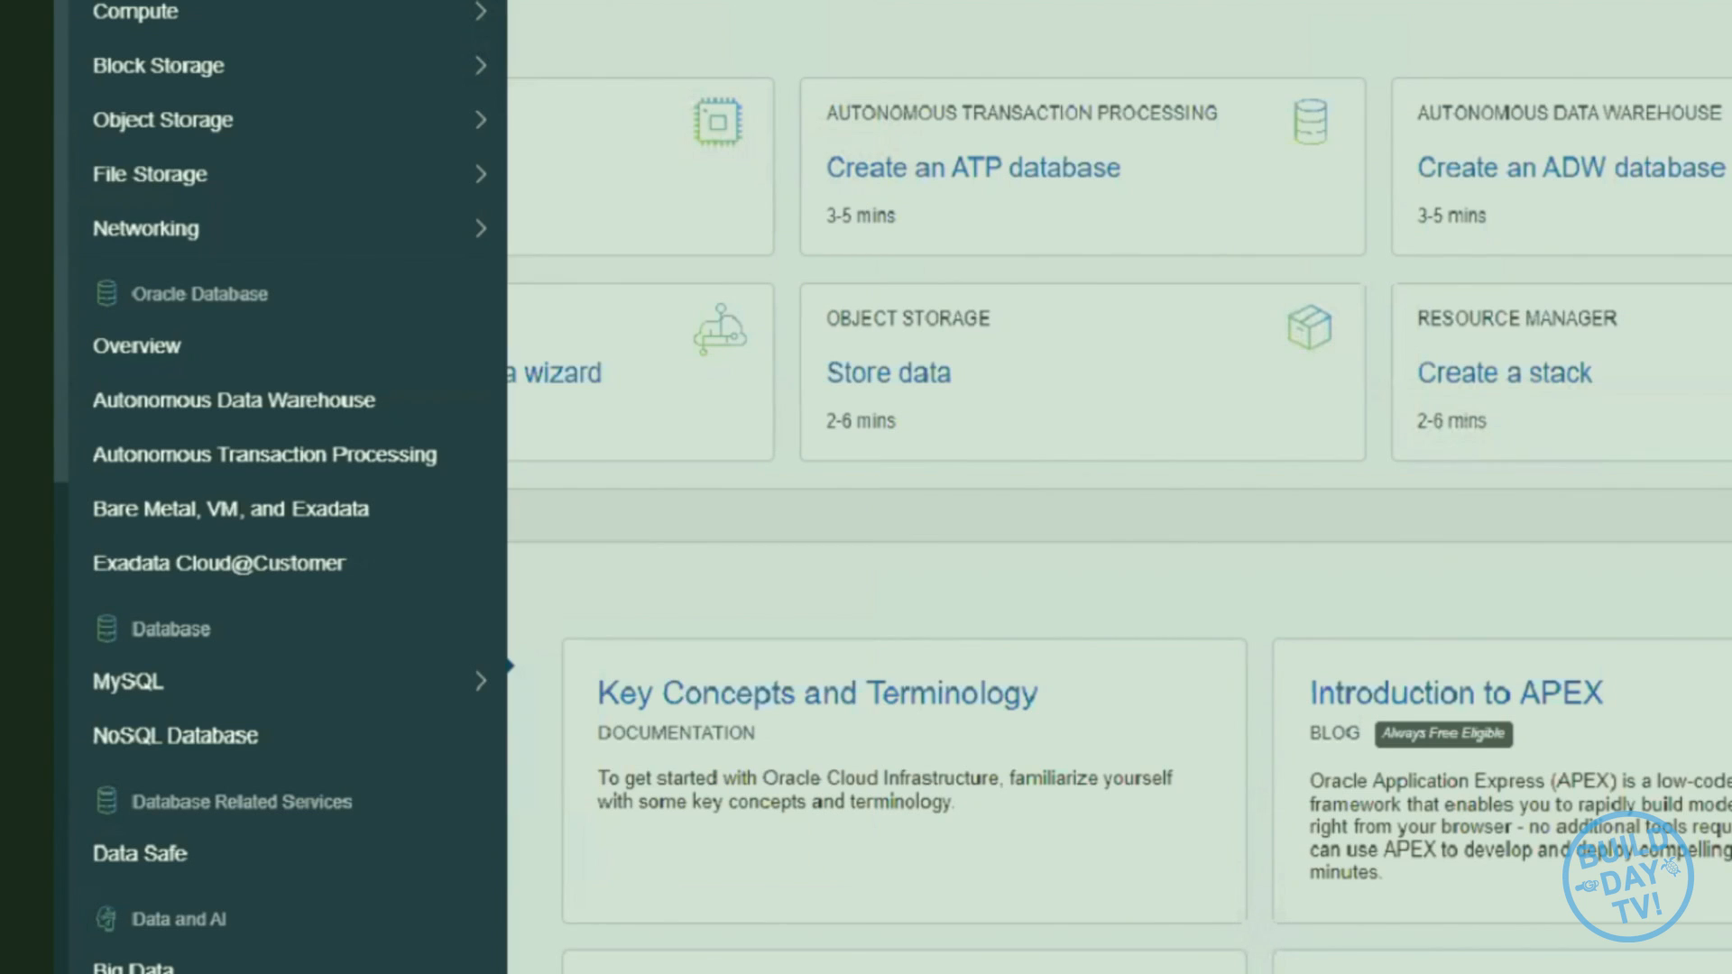
pyautogui.click(1038, 2)
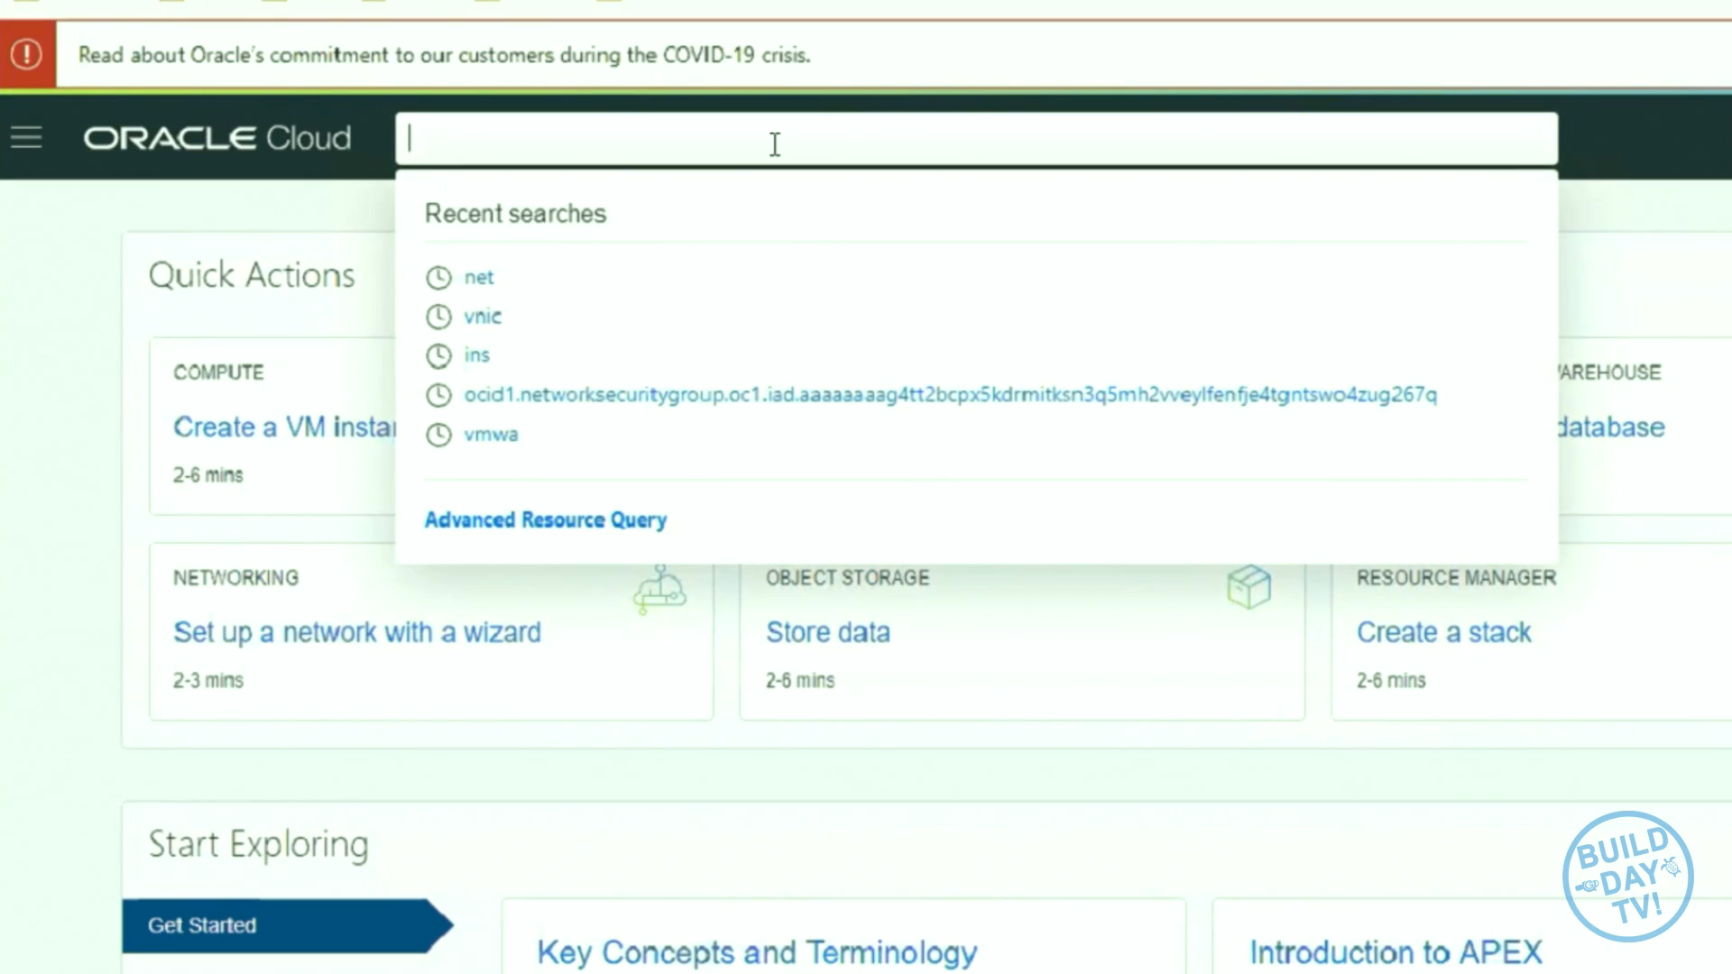
pyautogui.write('v')
pyautogui.press('BackSpace')
pyautogui.write('vir')
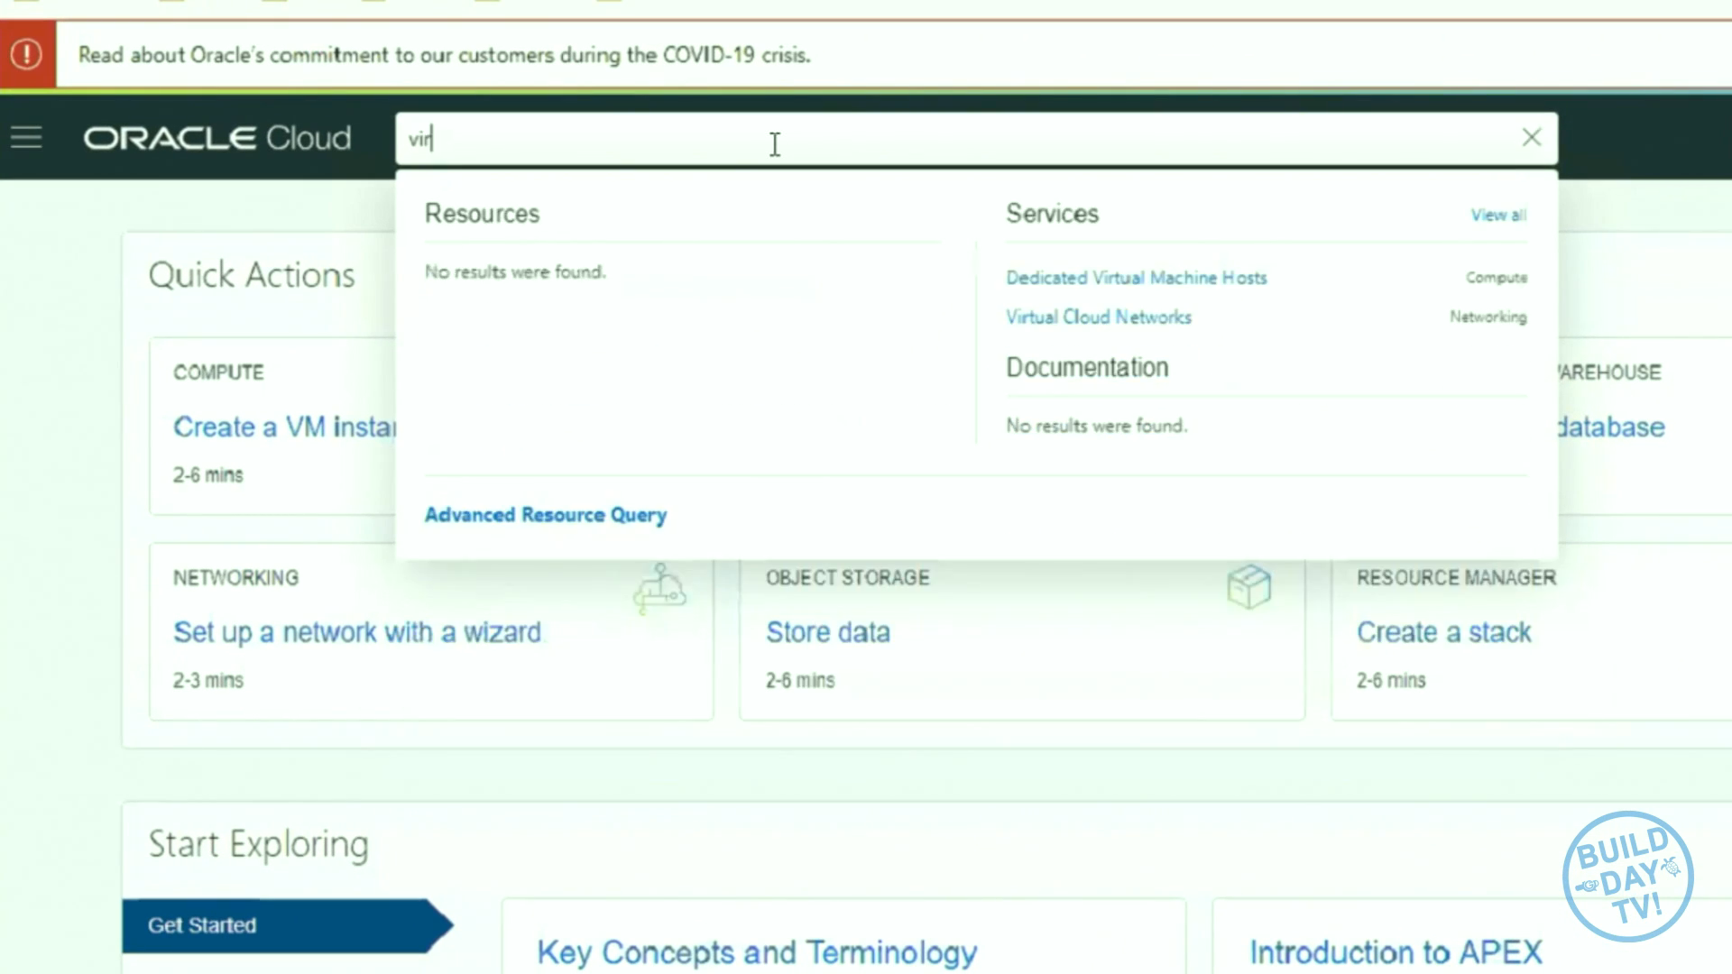
pyautogui.write('t')
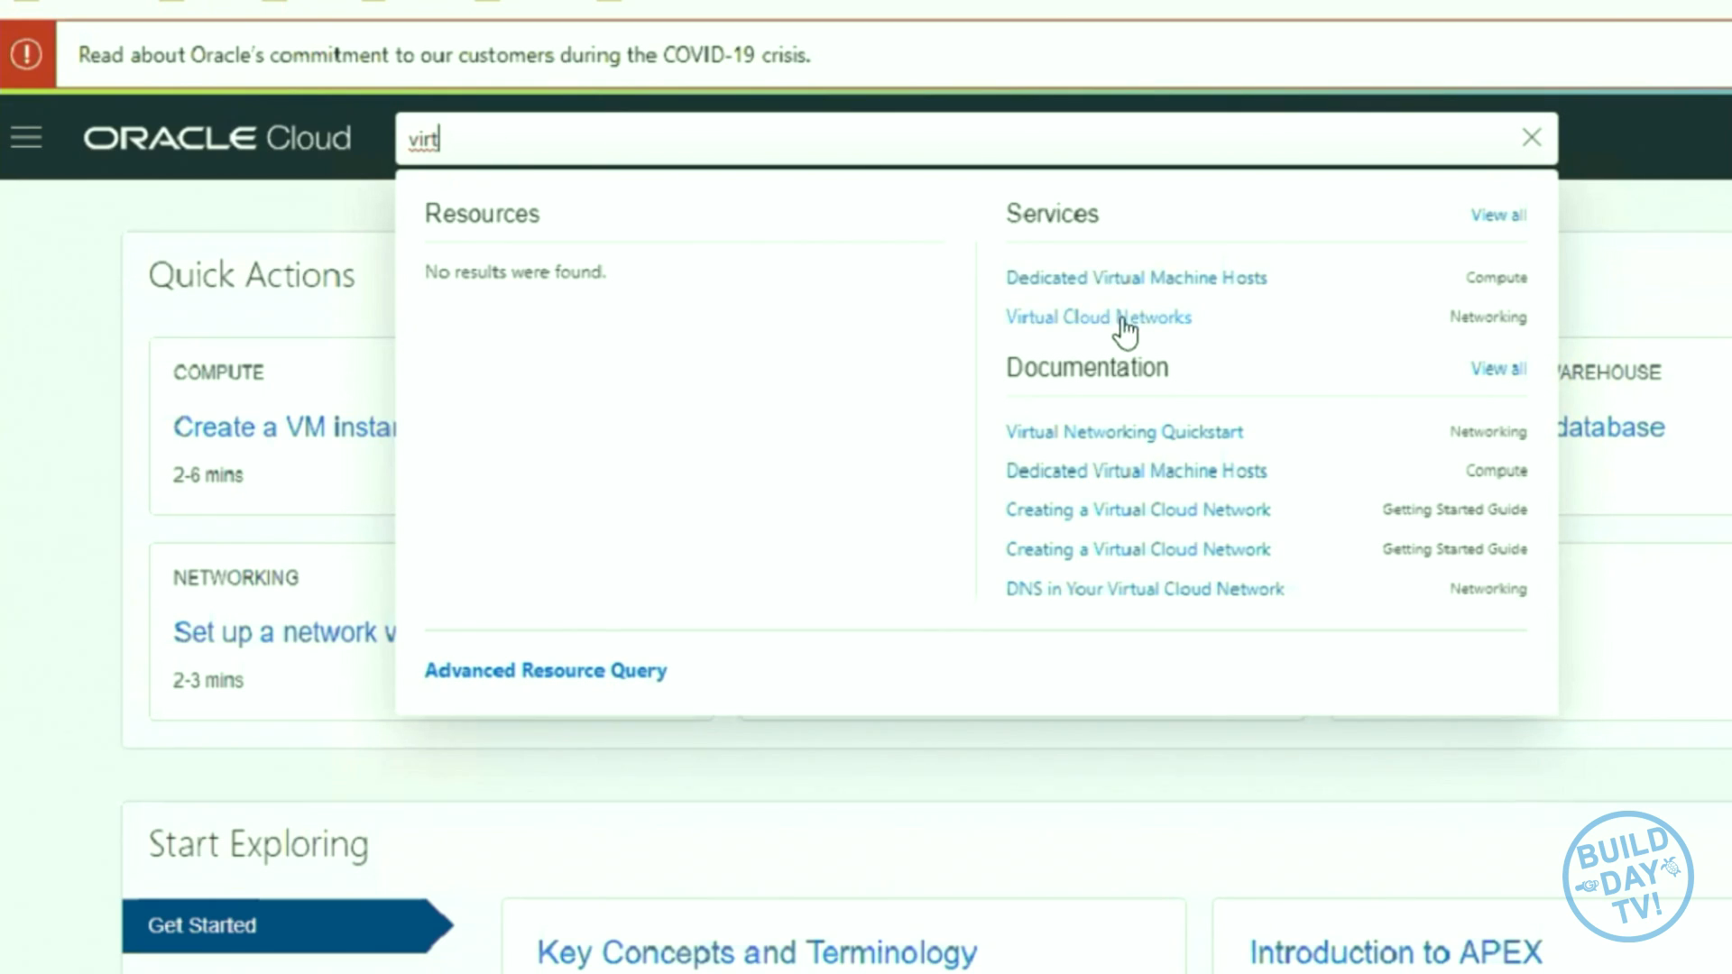
pyautogui.click(1171, 325)
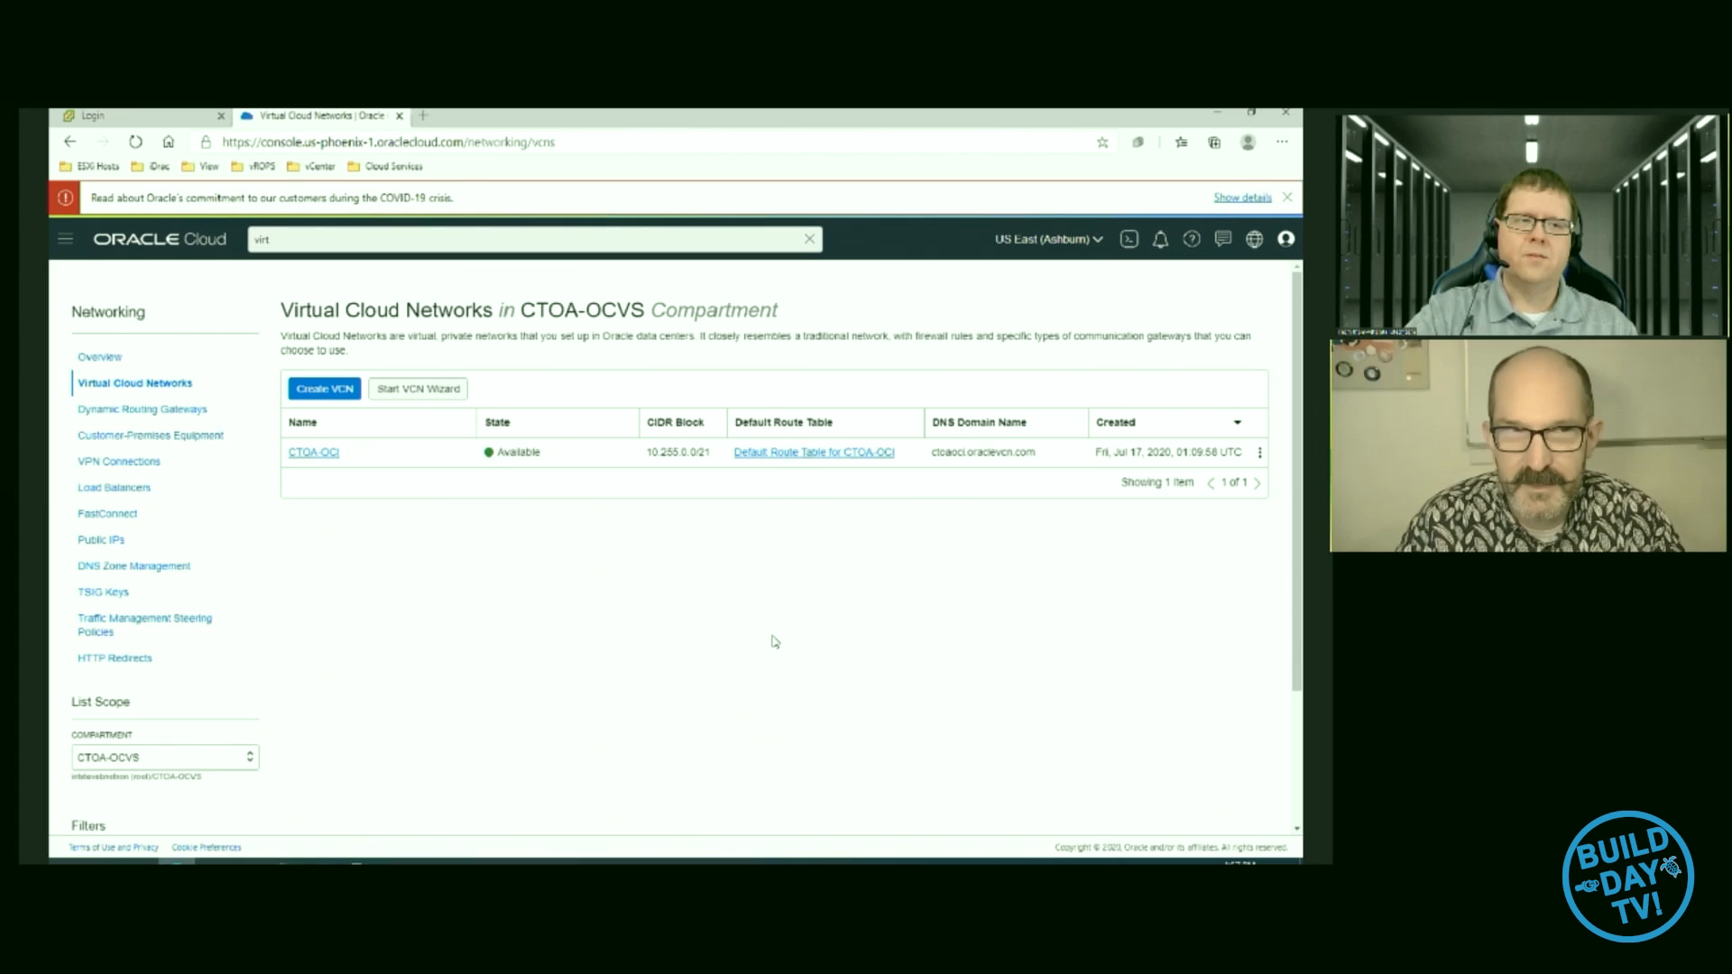
pyautogui.click(807, 239)
pyautogui.click(880, 514)
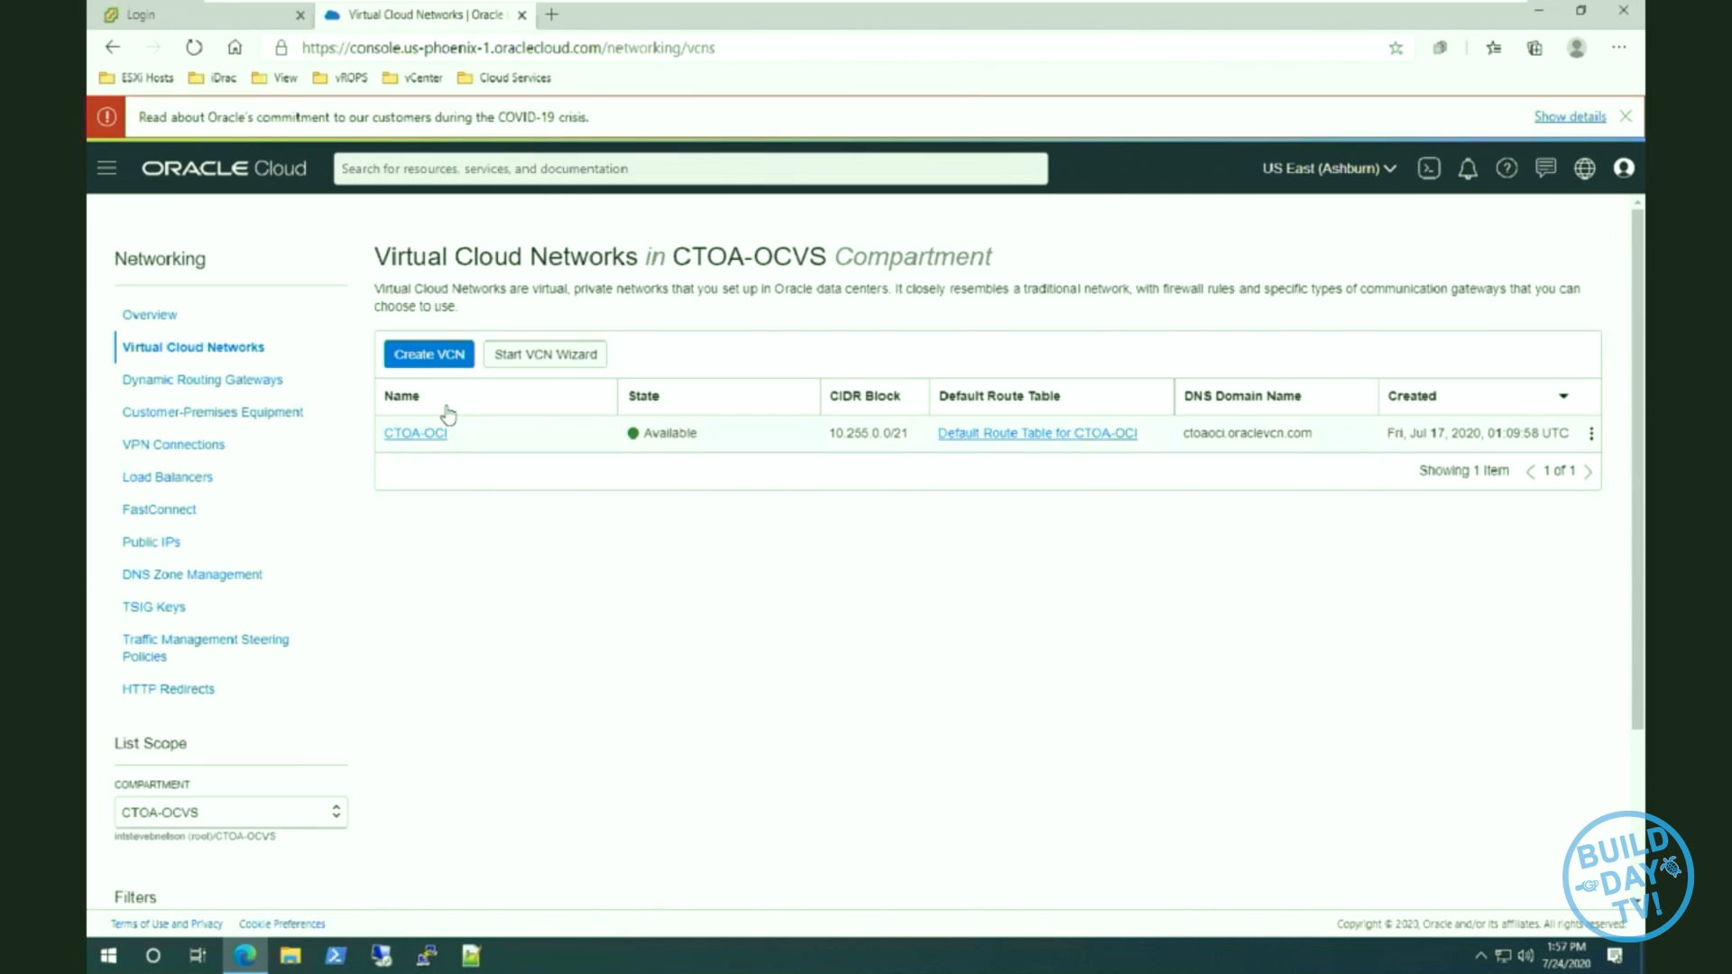
# - Start a new virtual cloud network in the CTOA-OCVS compartment and name it CTOAOCI
pyautogui.click(431, 359)
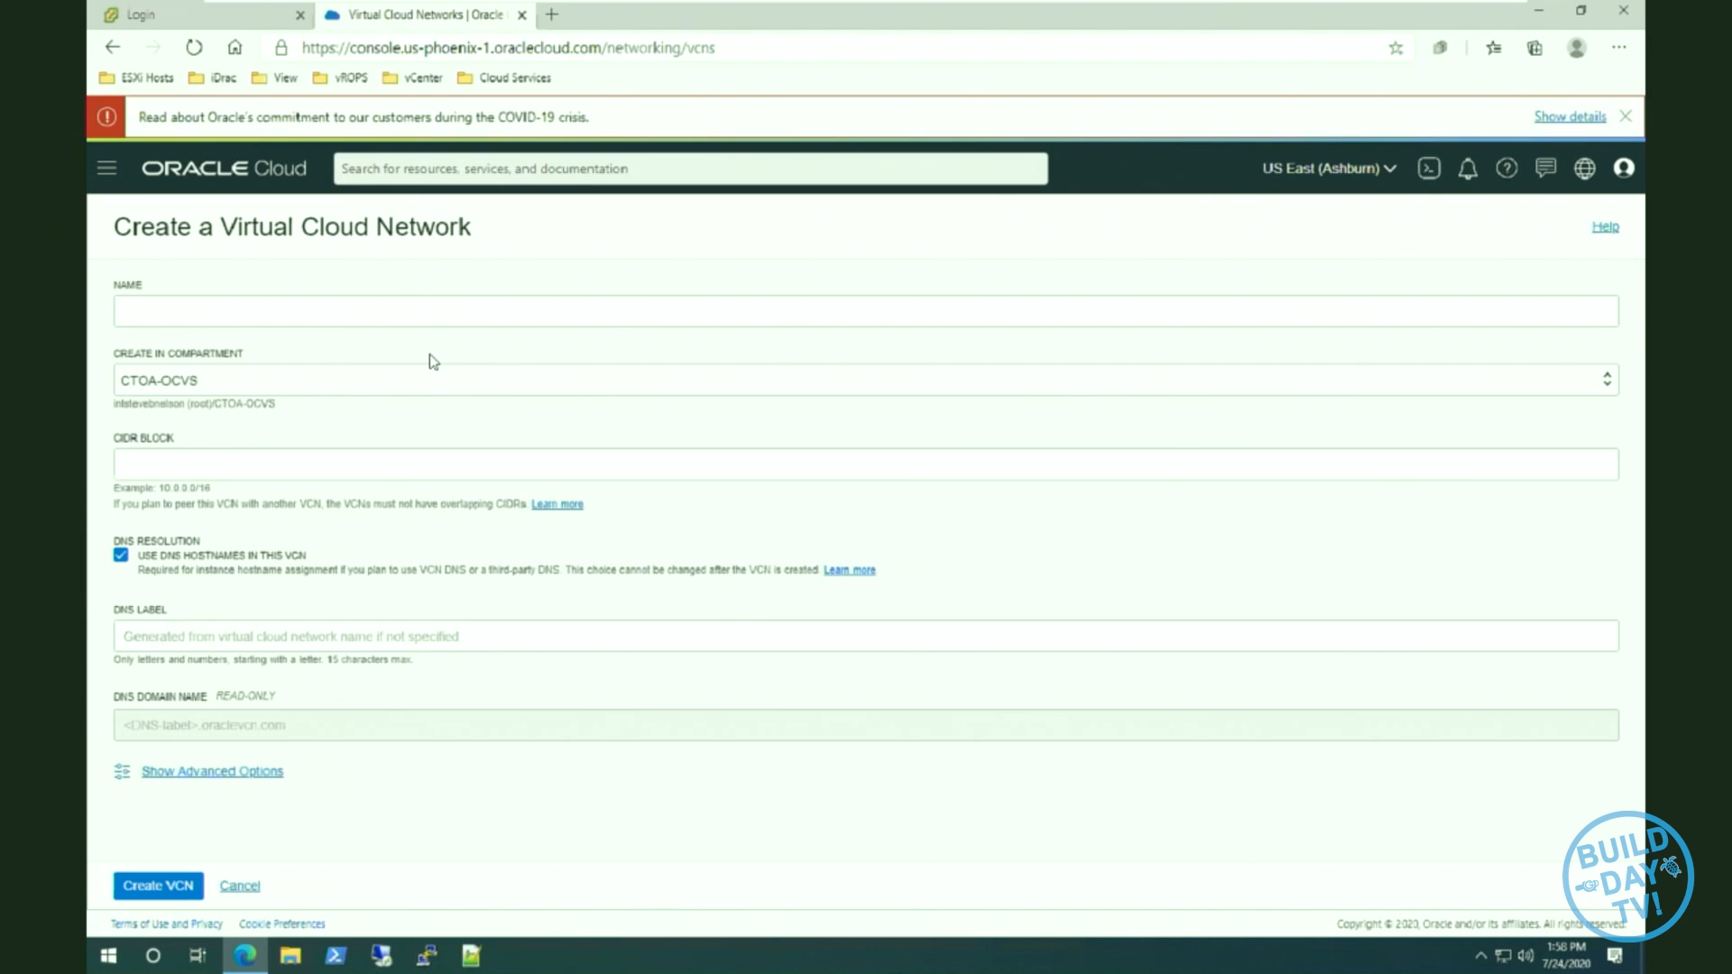
pyautogui.click(495, 310)
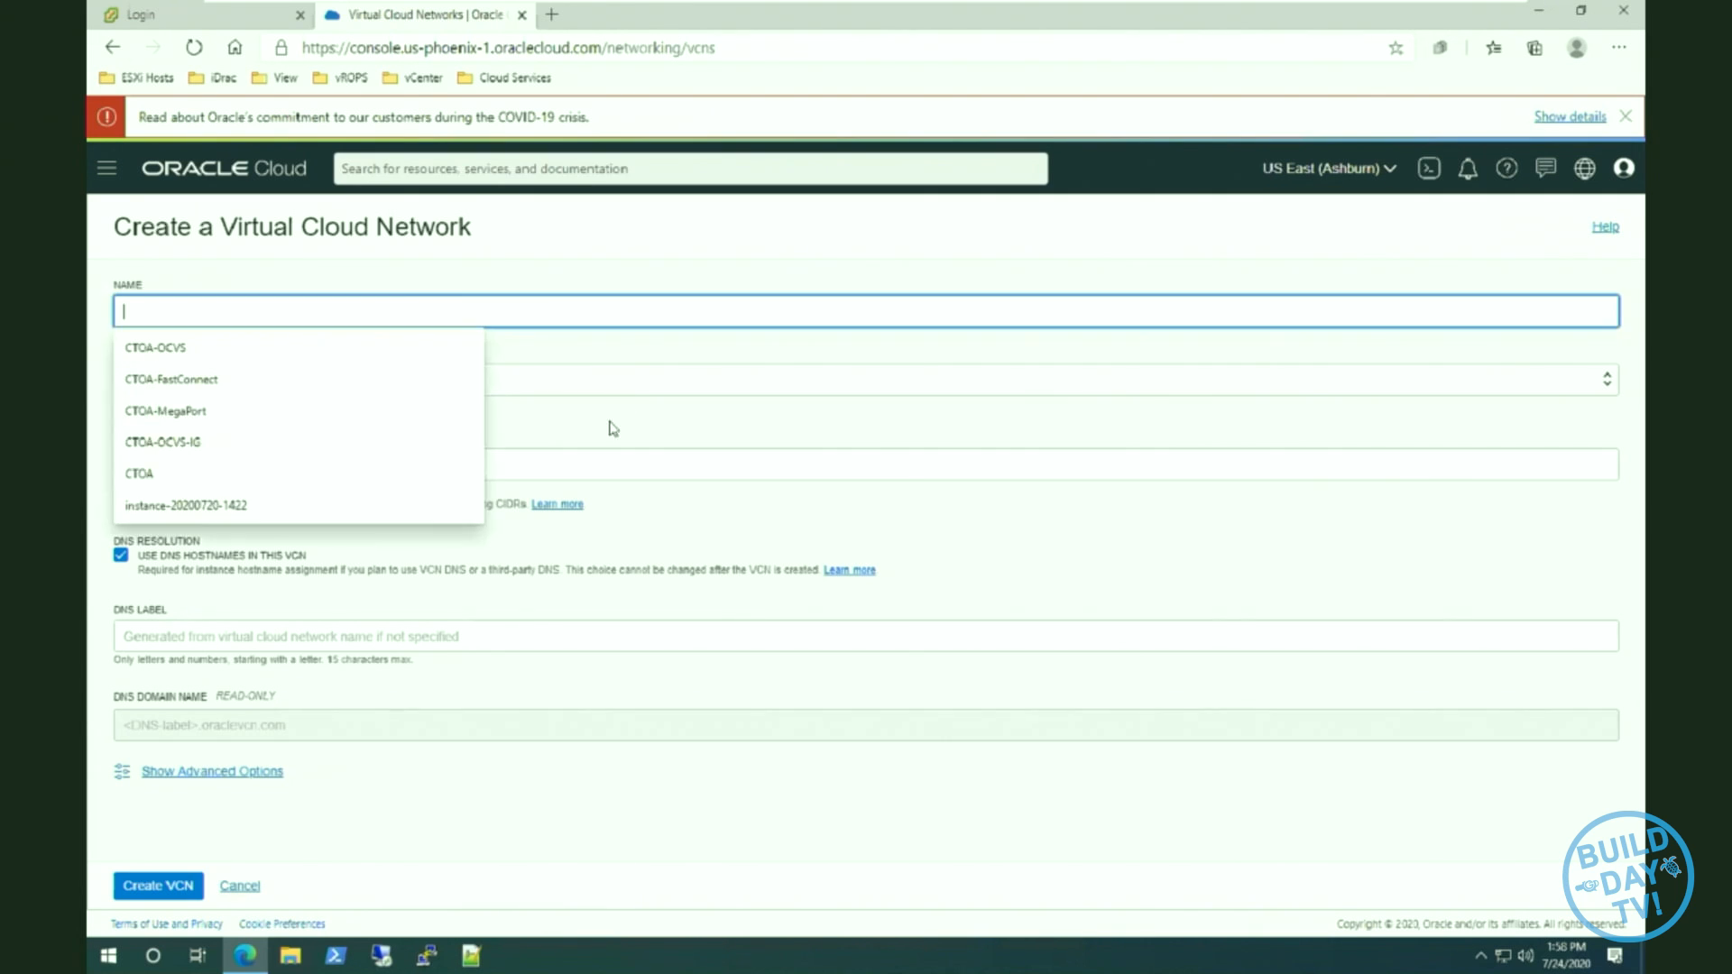
pyautogui.click(434, 285)
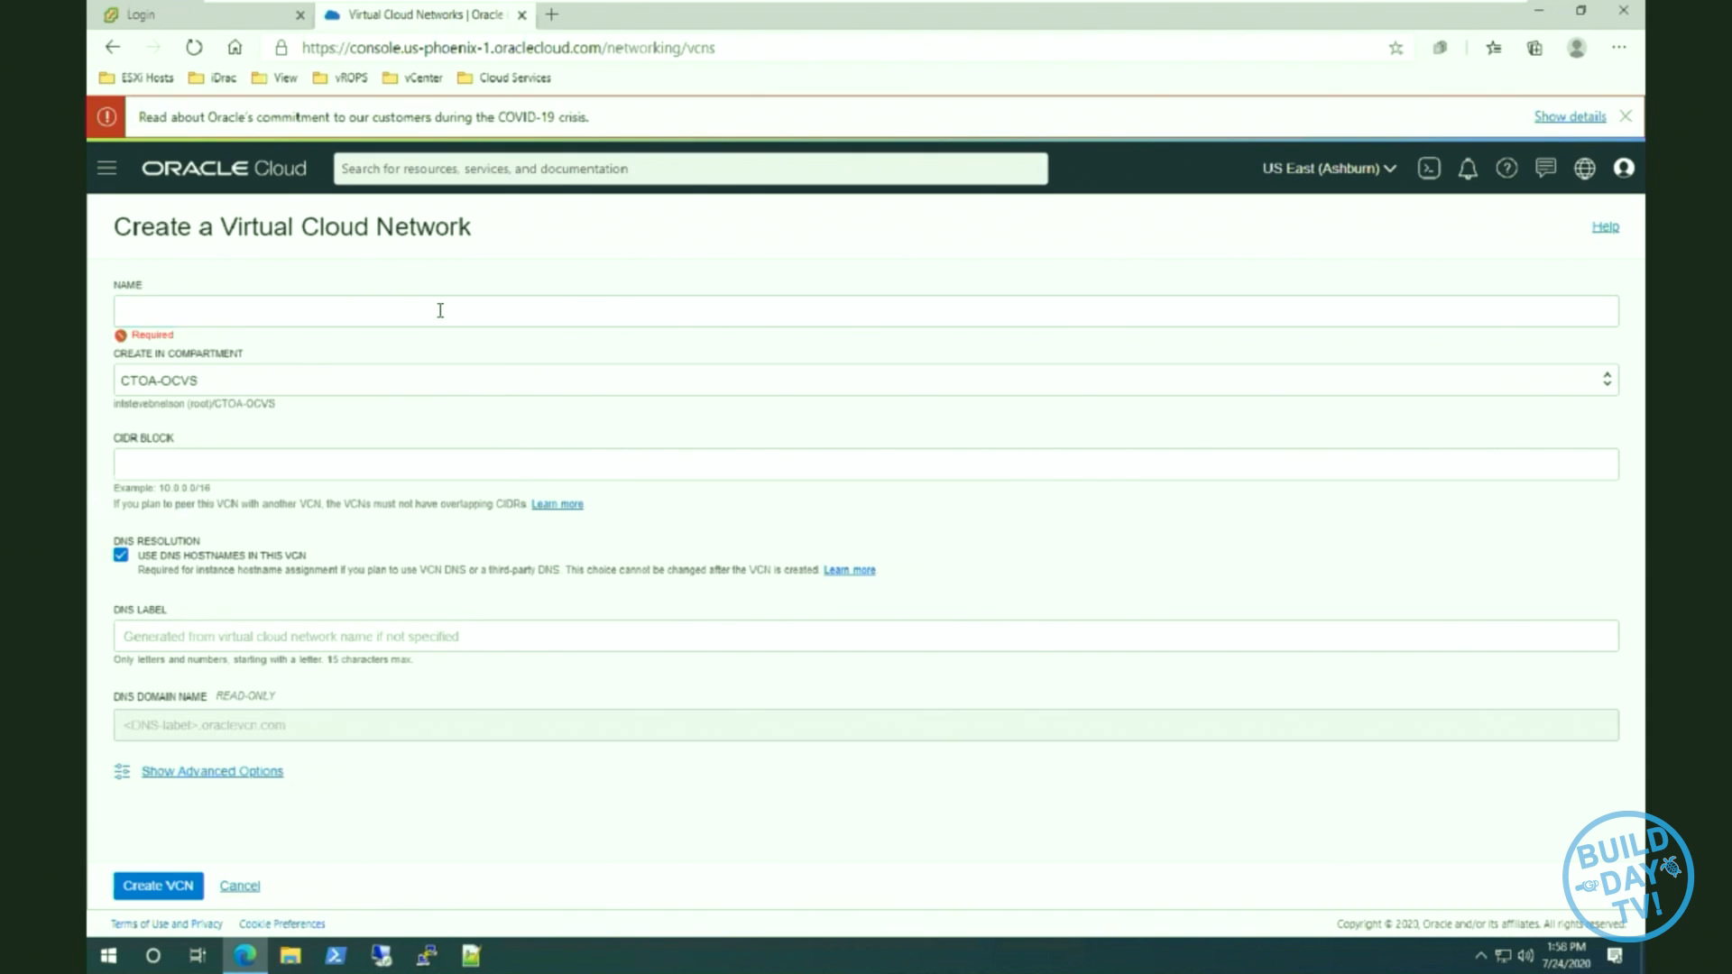
pyautogui.click(446, 318)
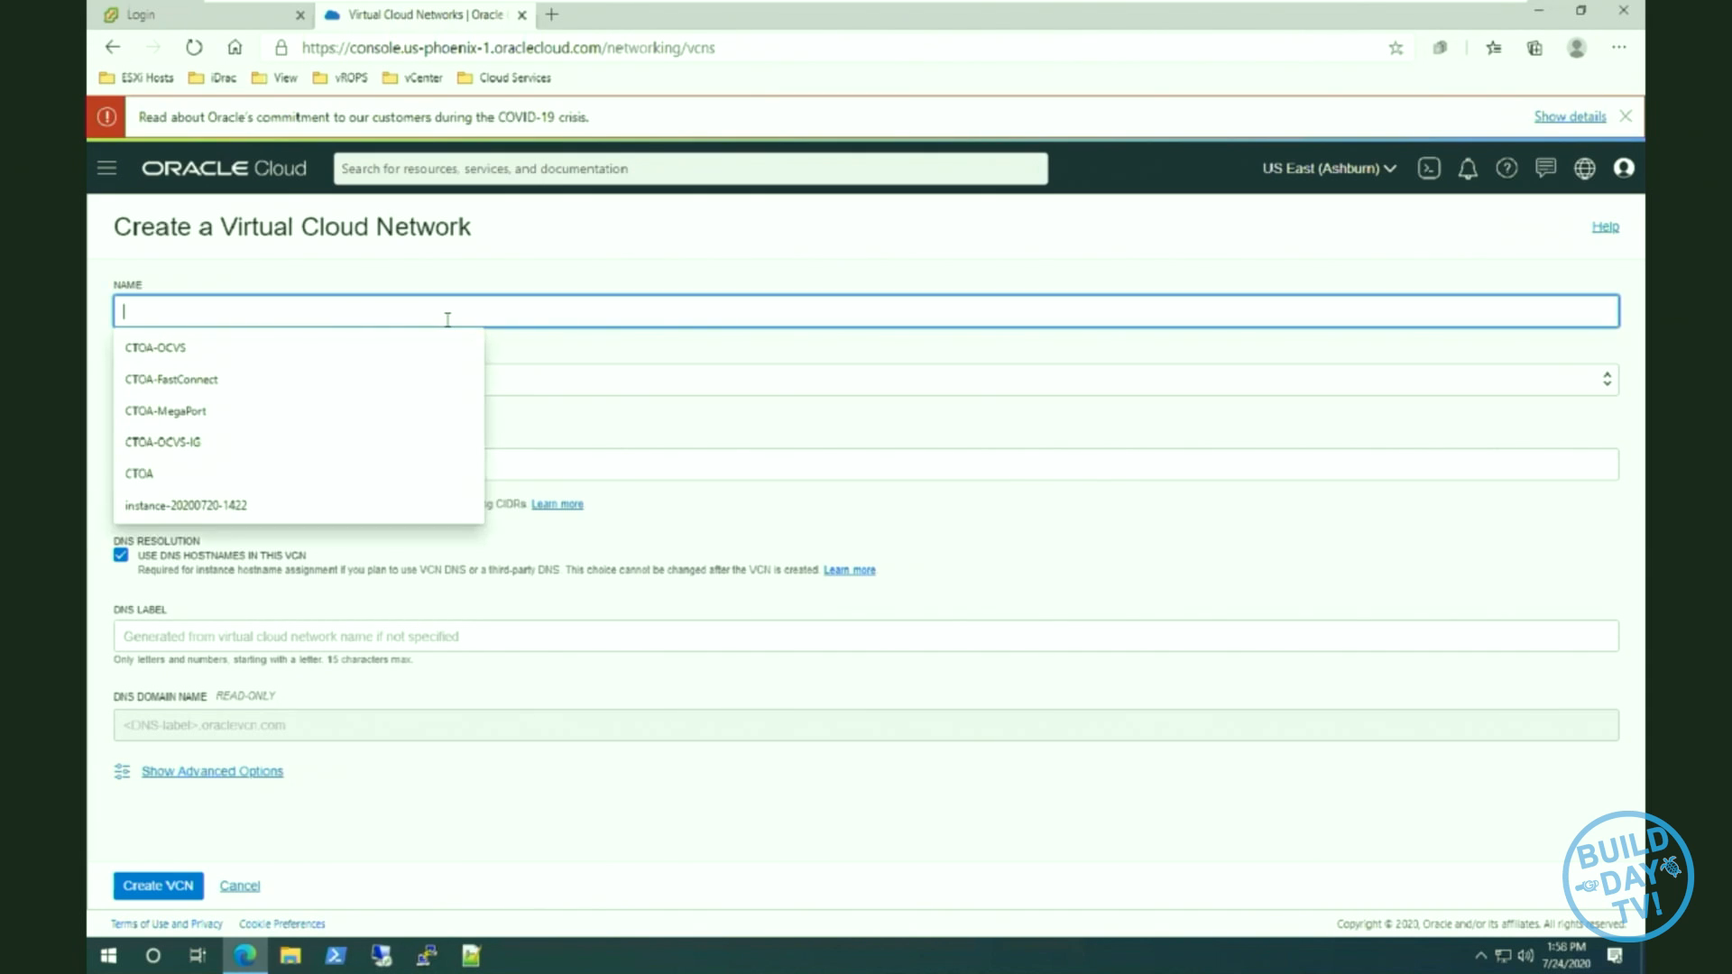
pyautogui.write('CTOA')
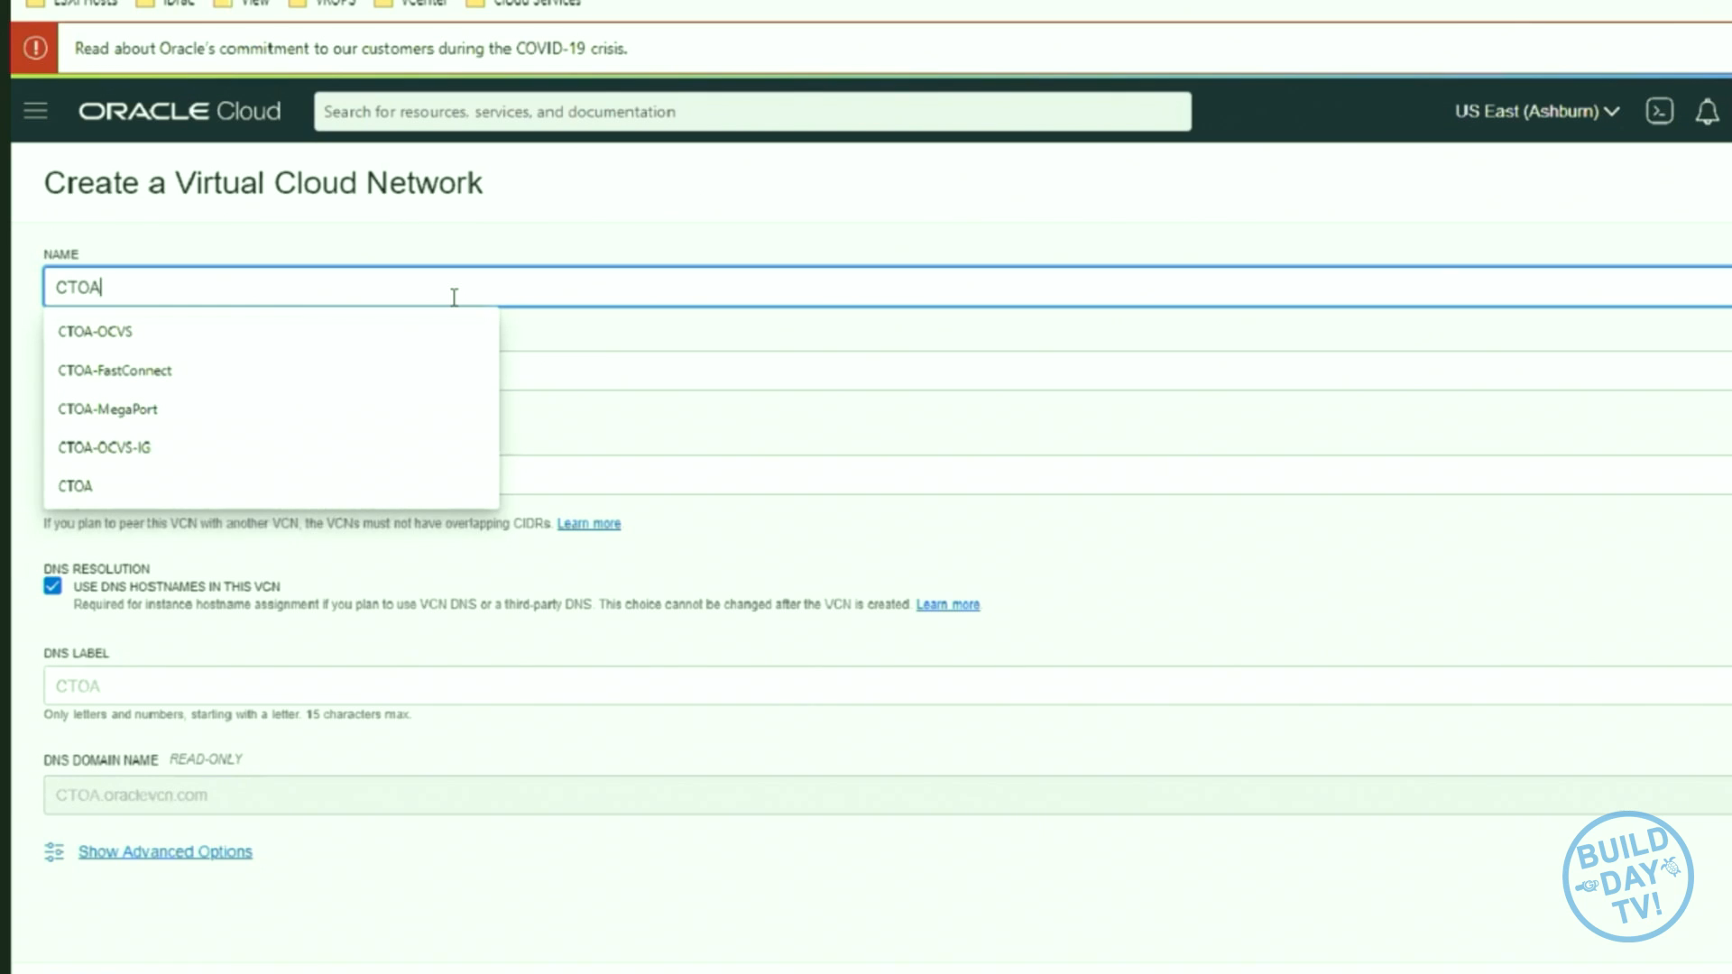
pyautogui.write('OCI')
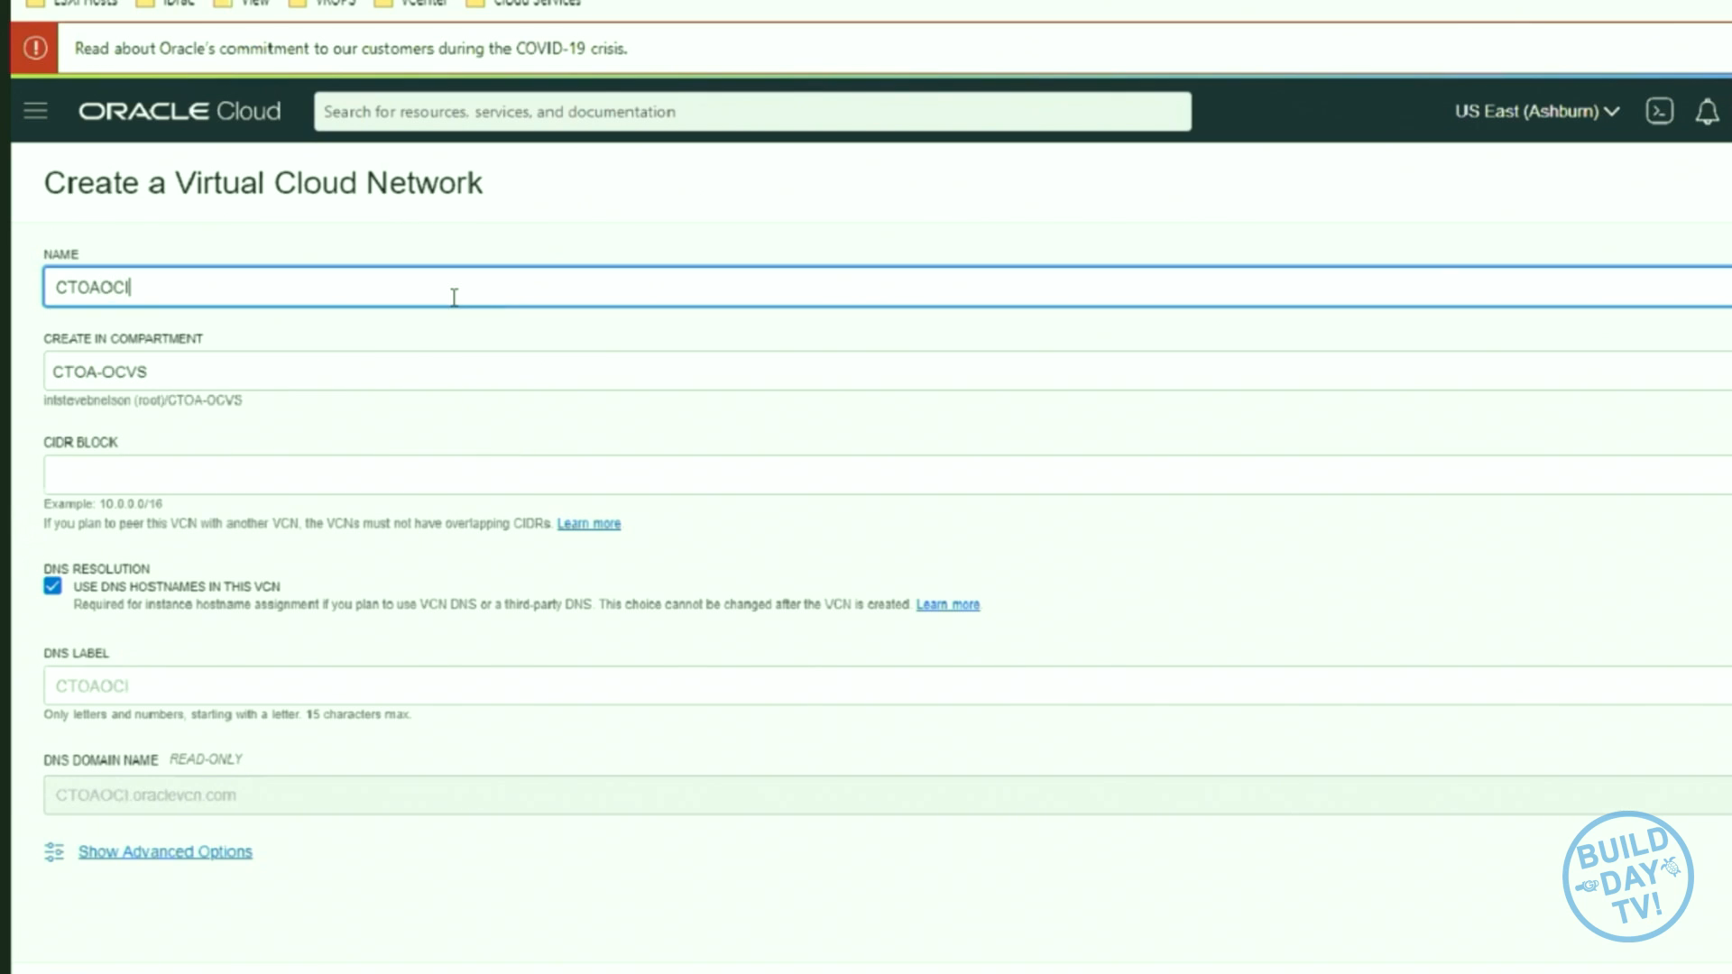
pyautogui.press('BackSpace')
pyautogui.write('VS')
pyautogui.press('BackSpace')
pyautogui.press('BackSpace')
pyautogui.write('I')
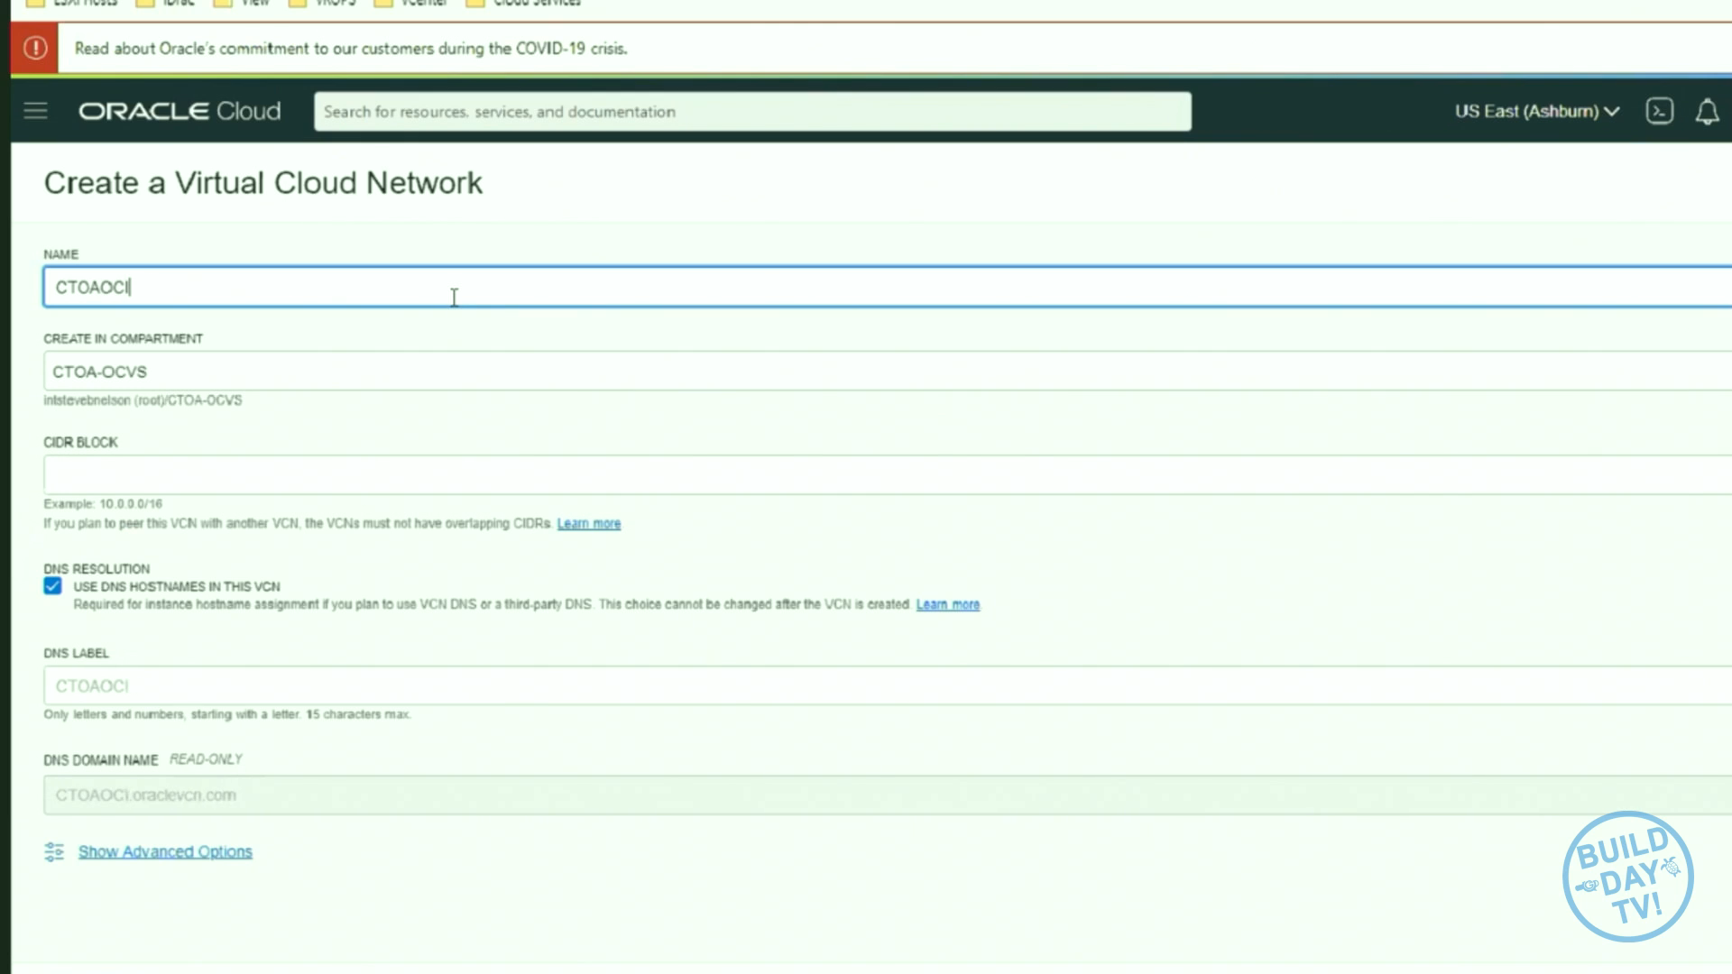
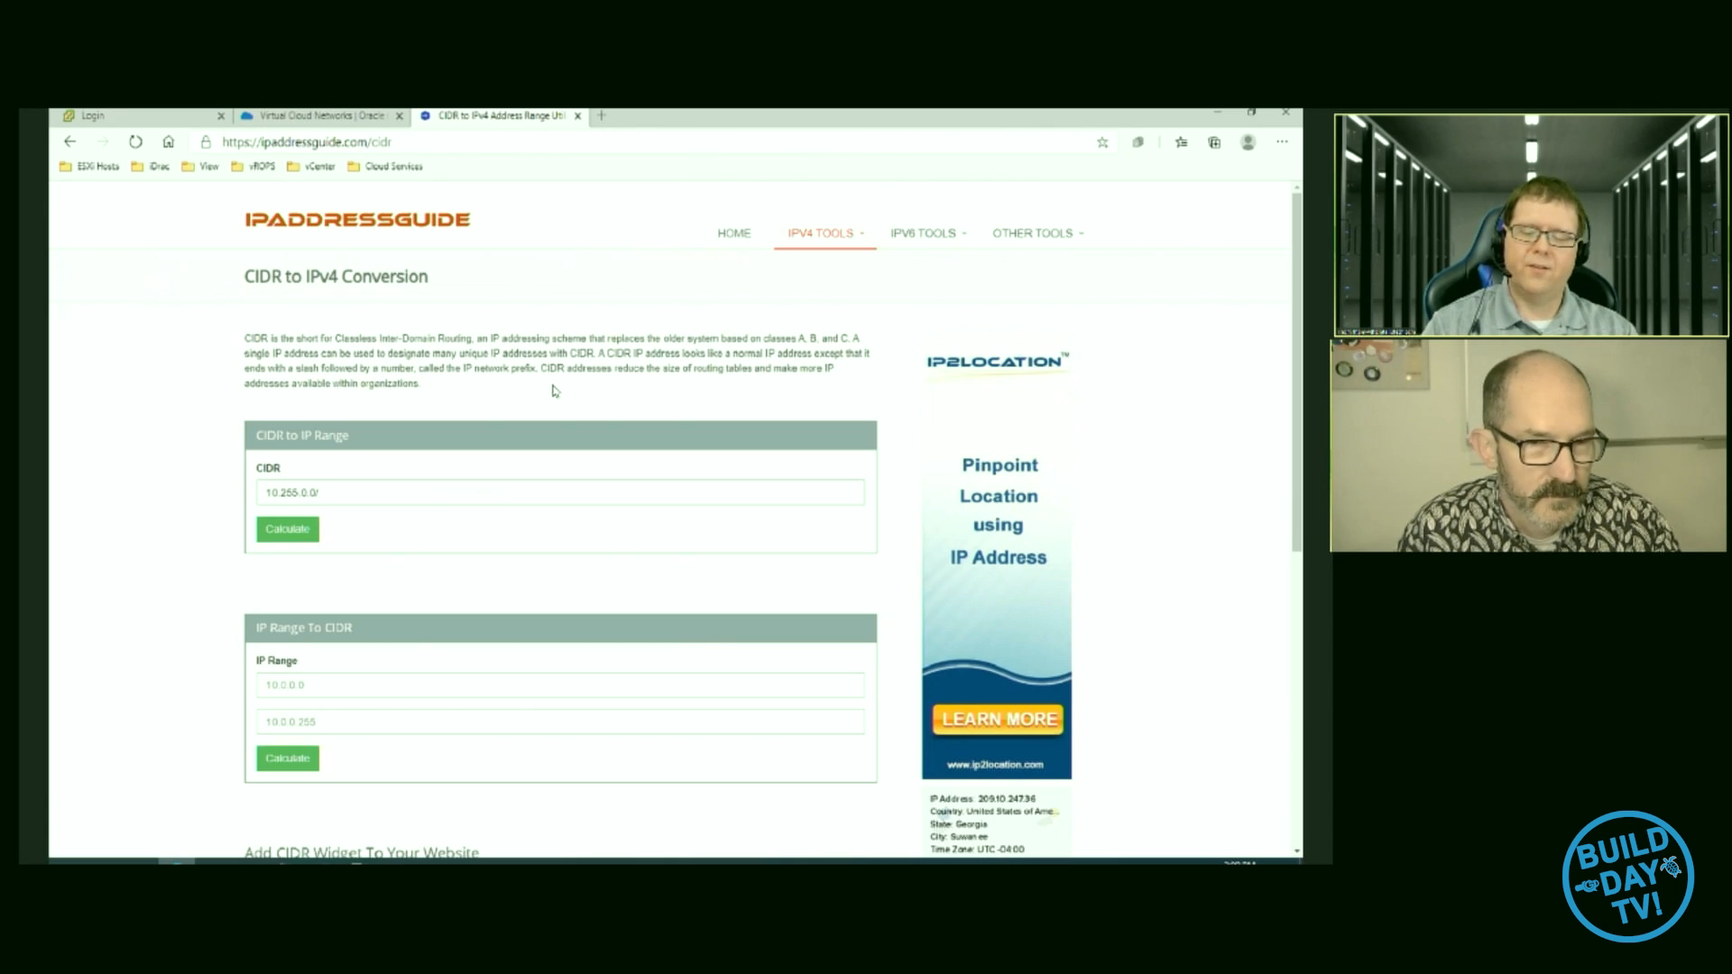
# - Calculate the IPv4 ranges of 10.255.0.0/19 and 10.255.0.0/22 with the CIDR converter
pyautogui.write('19')
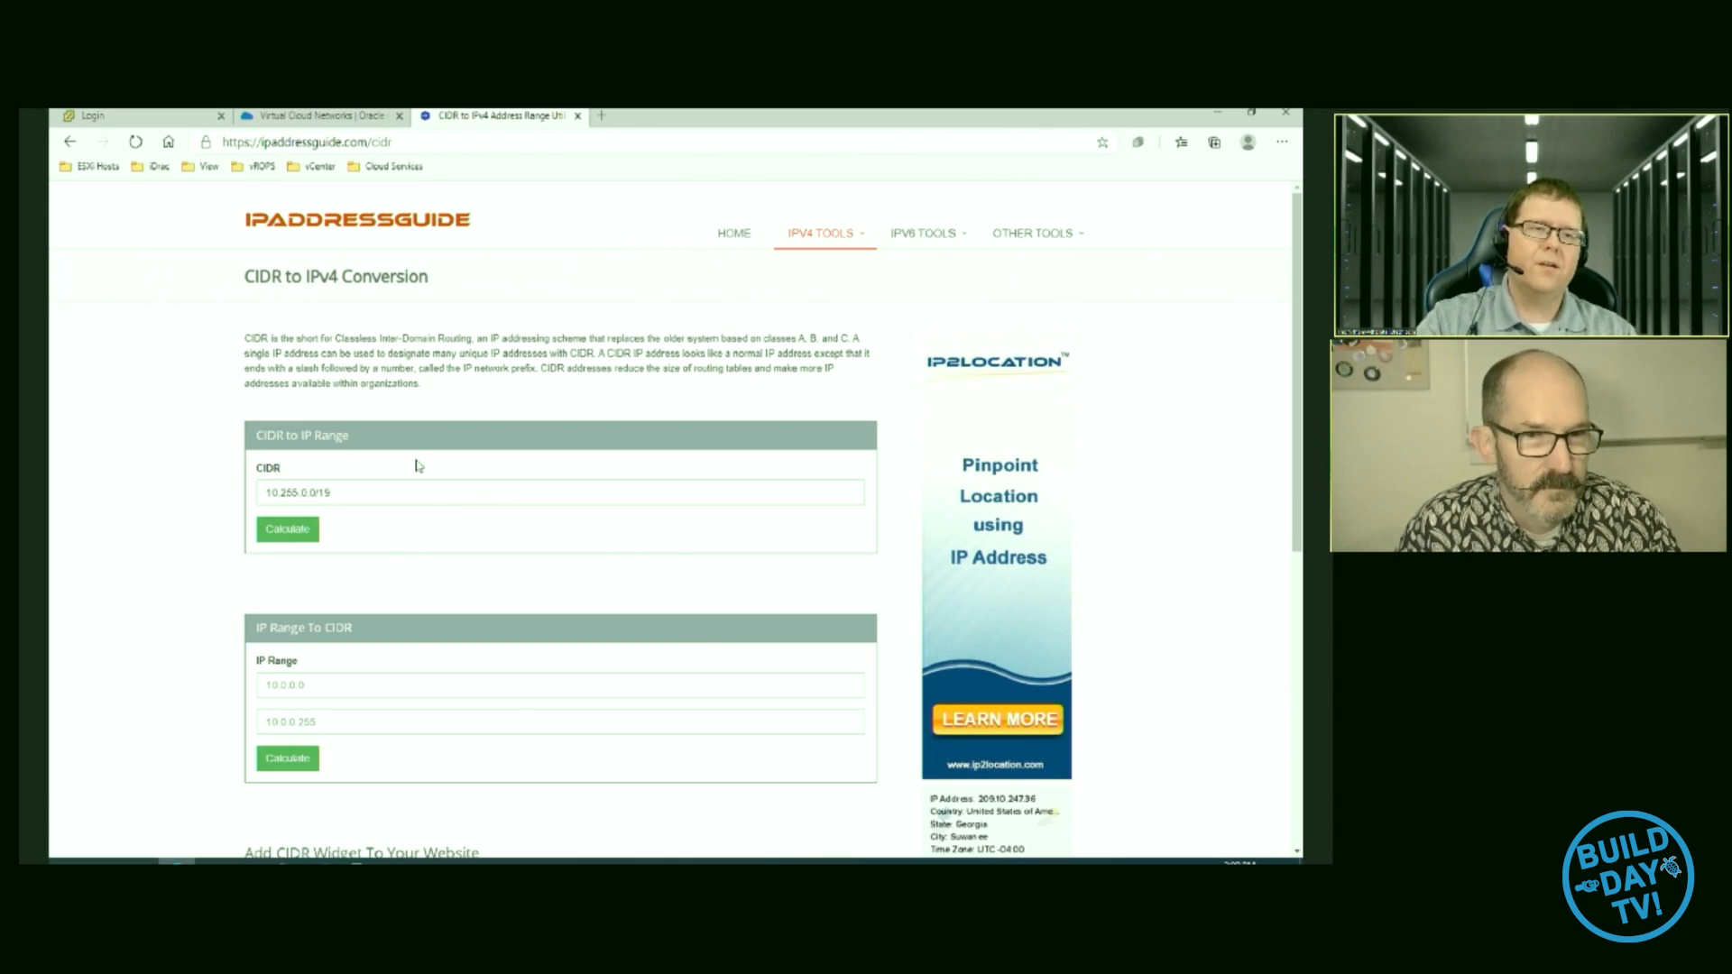
pyautogui.click(304, 526)
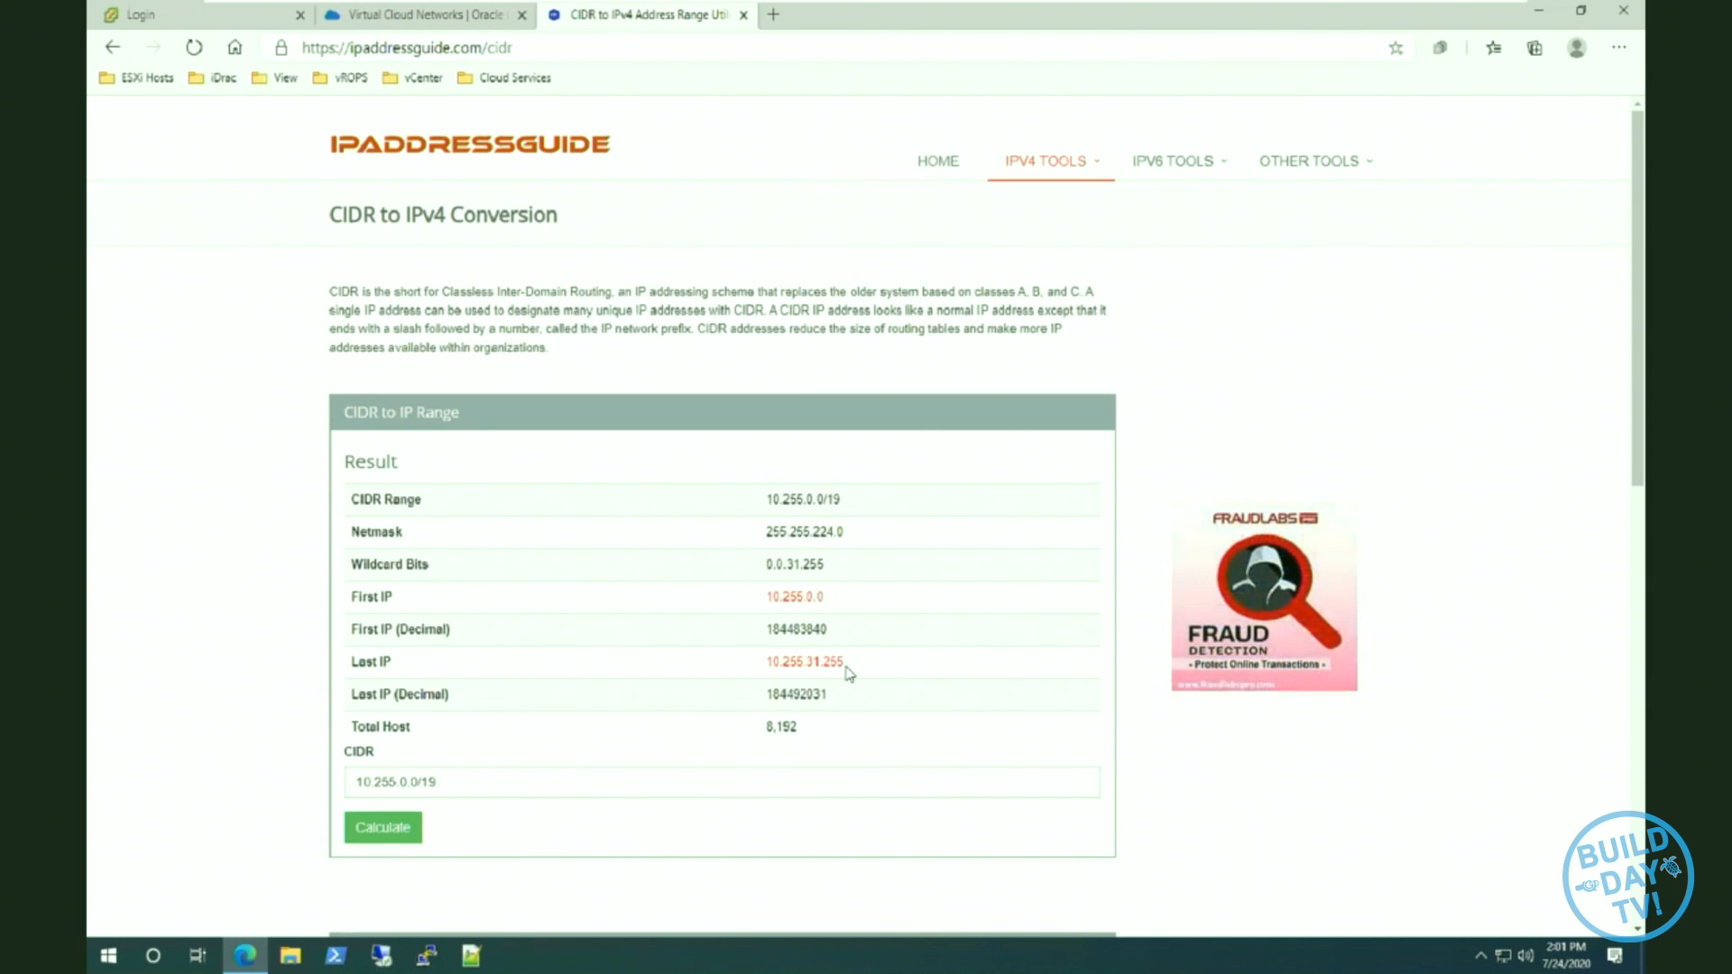
pyautogui.click(500, 781)
pyautogui.press('BackSpace')
pyautogui.press('BackSpace')
pyautogui.write('22')
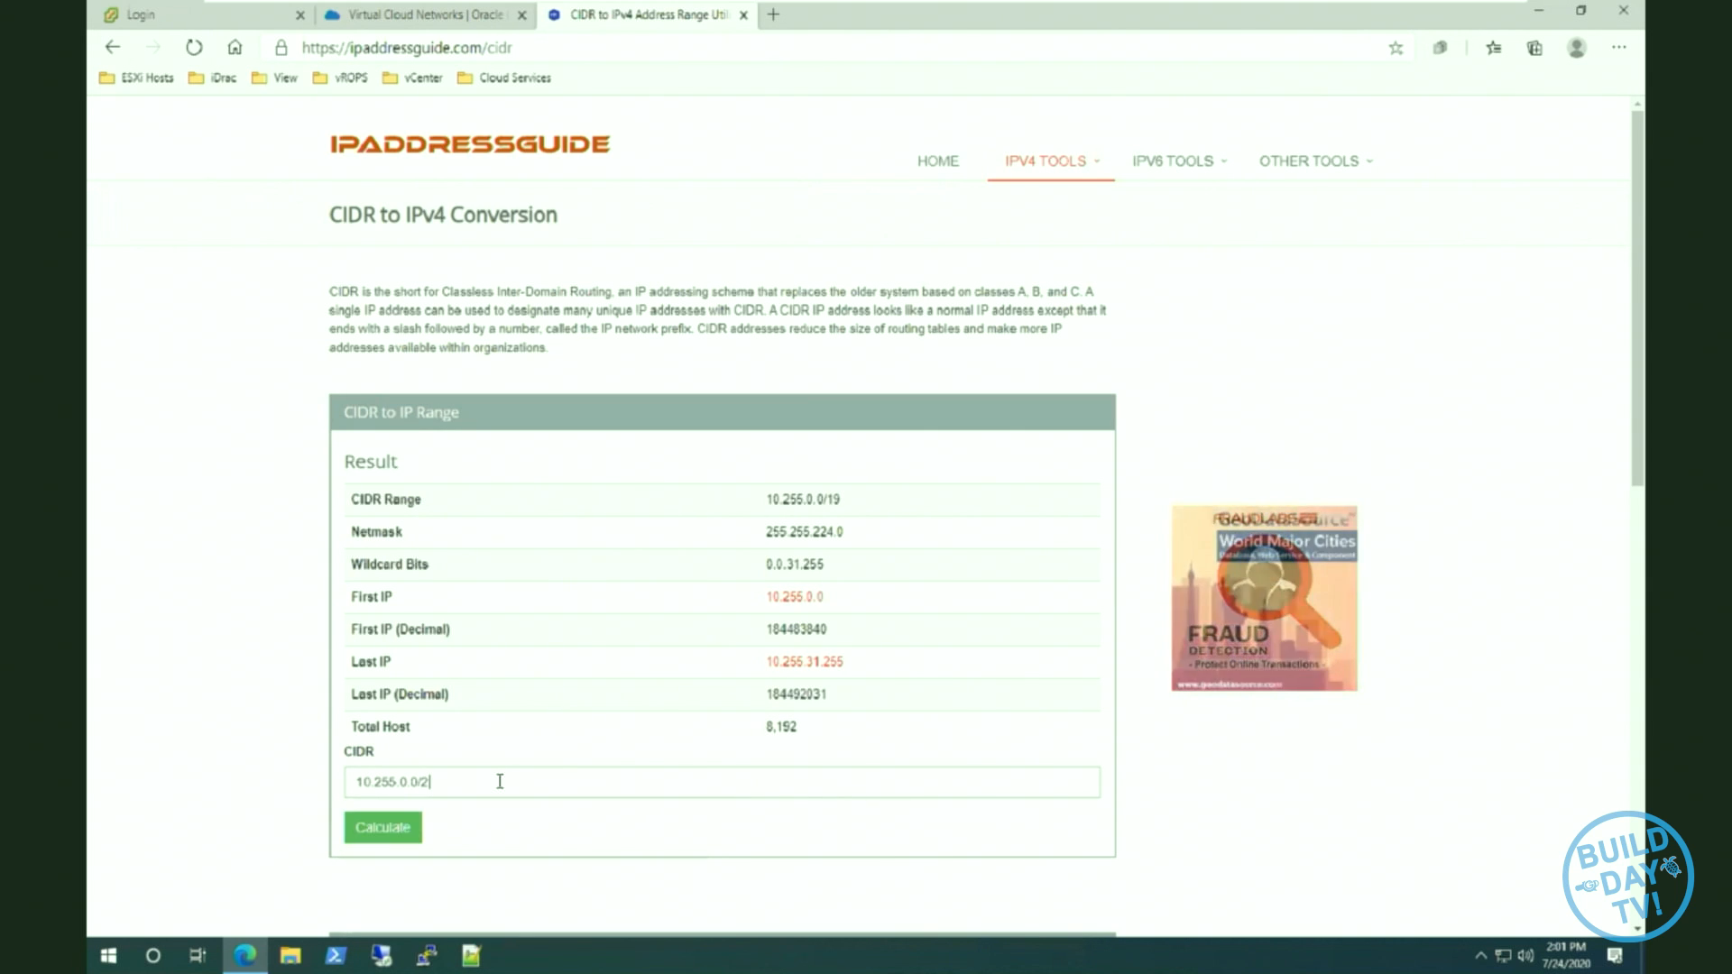
pyautogui.click(429, 830)
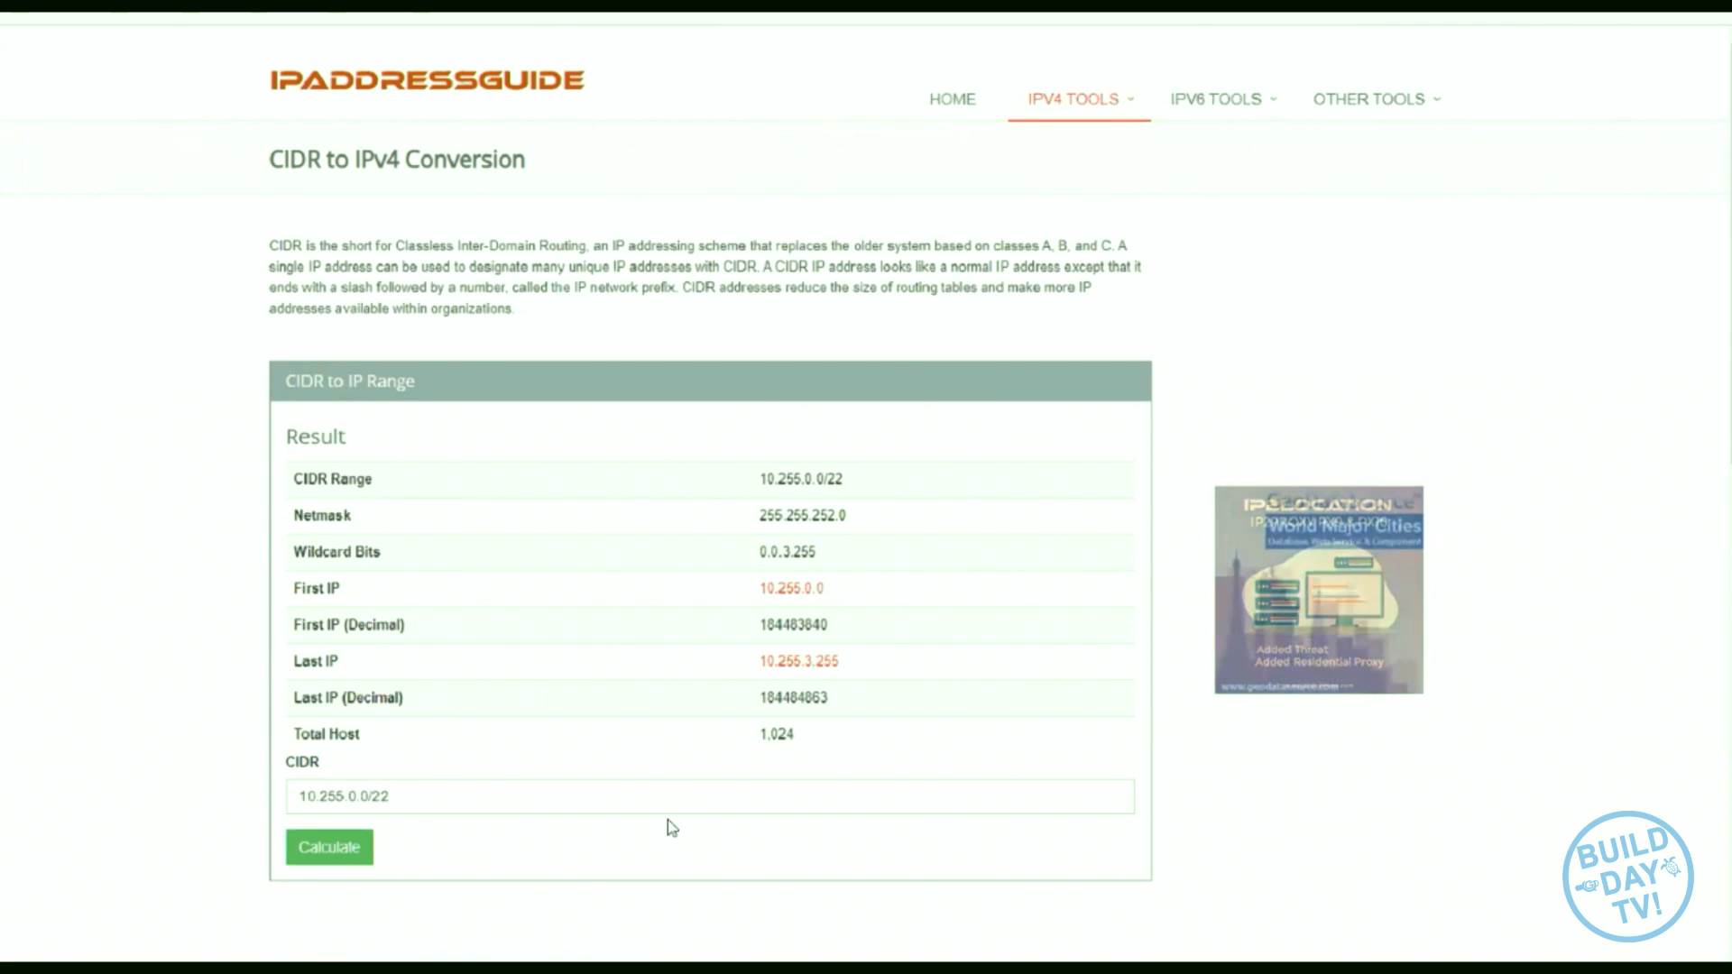
# - Calculate the IPv4 range of 10.255.0.0/21 with the CIDR converter
pyautogui.click(427, 800)
pyautogui.press('BackSpace')
pyautogui.write('1')
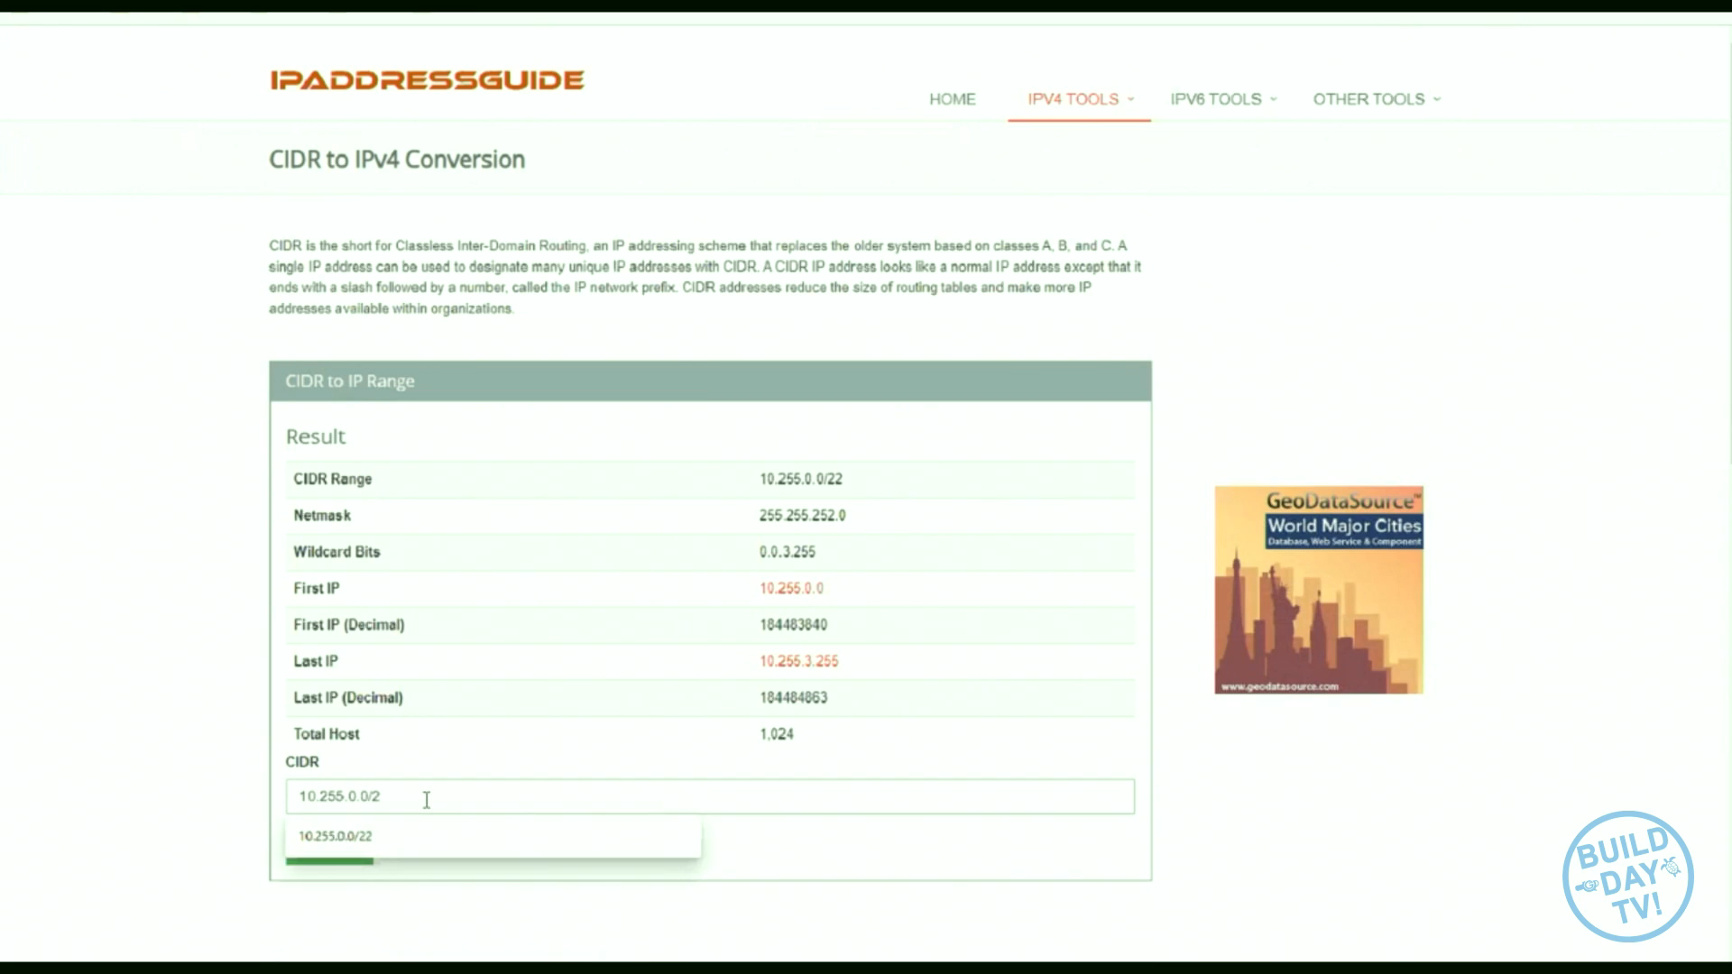
pyautogui.press('Return')
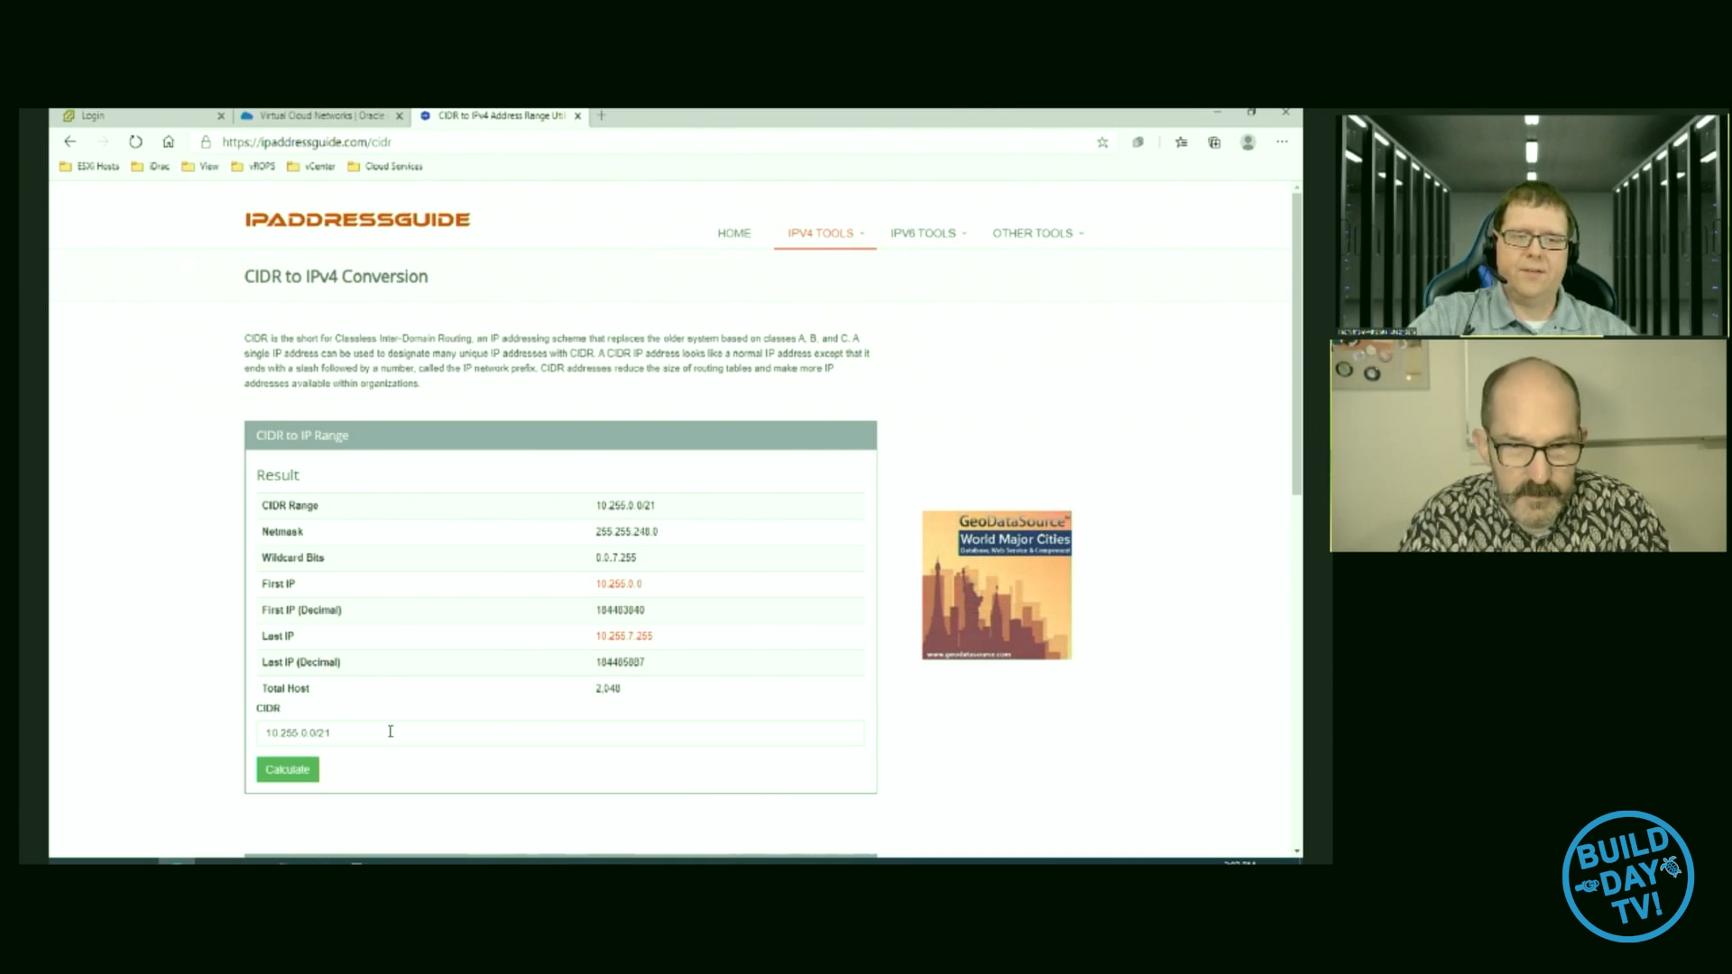
# - Copy 10.255.0.0/21 from the converter into the new network's CIDR block and create the VCN with DNS hostnames enabled
pyautogui.tripleClick(388, 732)
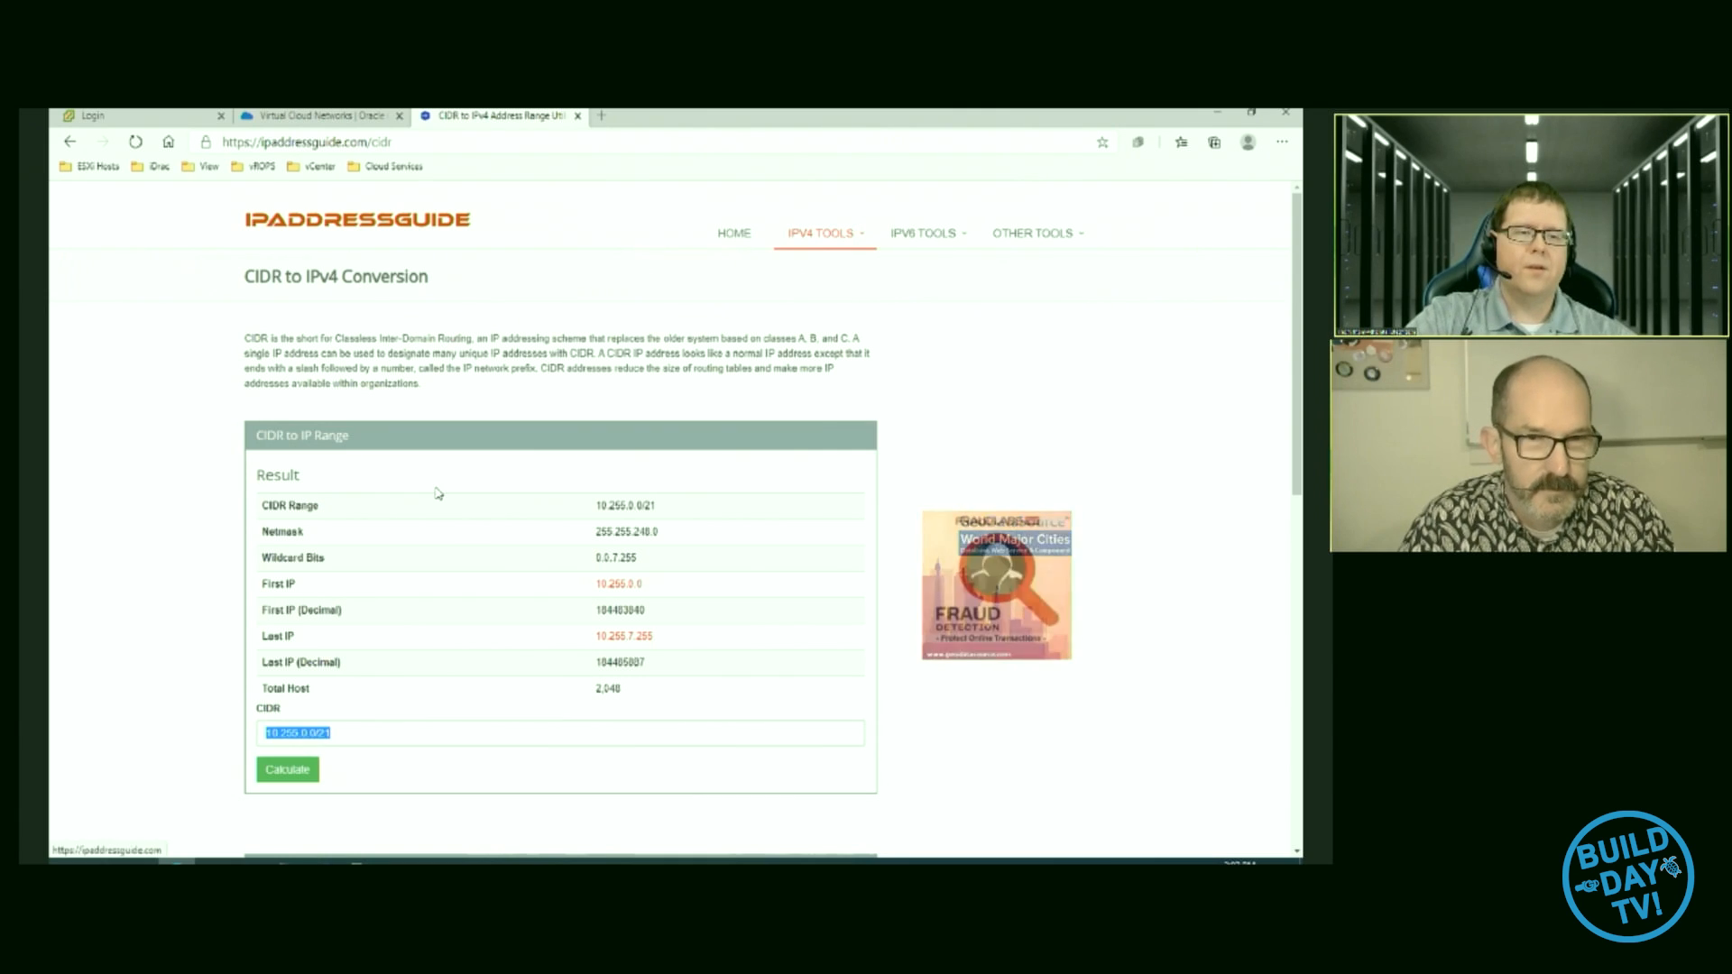
pyautogui.click(307, 116)
pyautogui.click(216, 479)
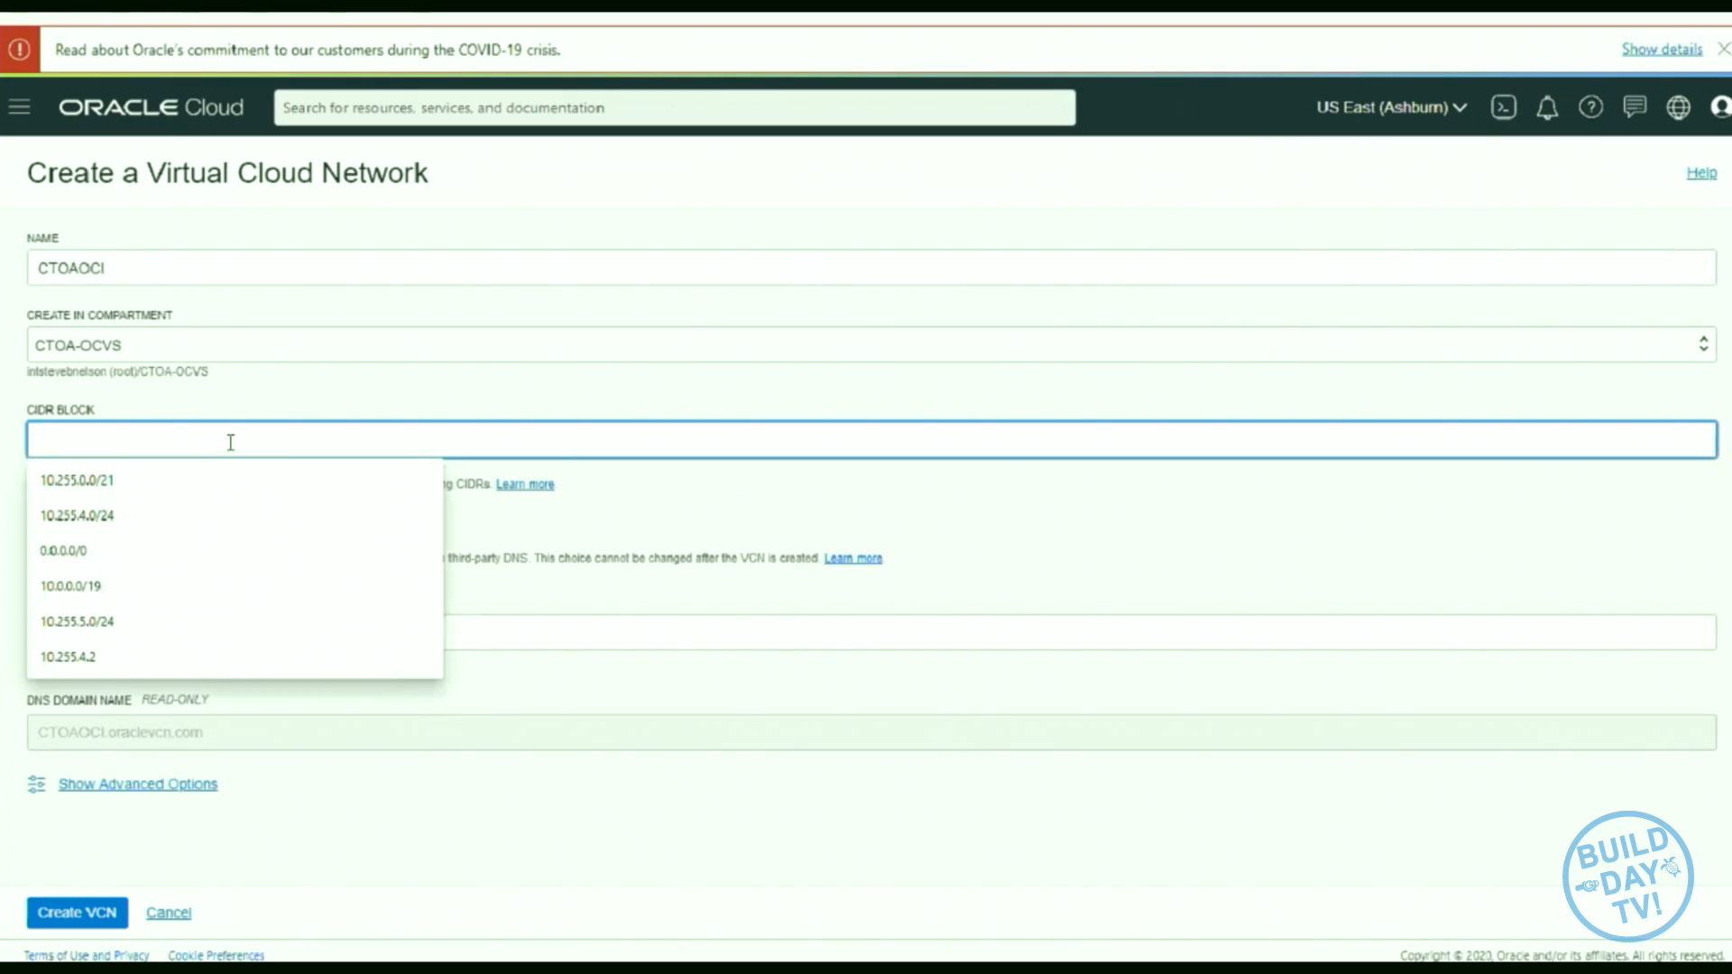
pyautogui.write('10.255.0.0/21')
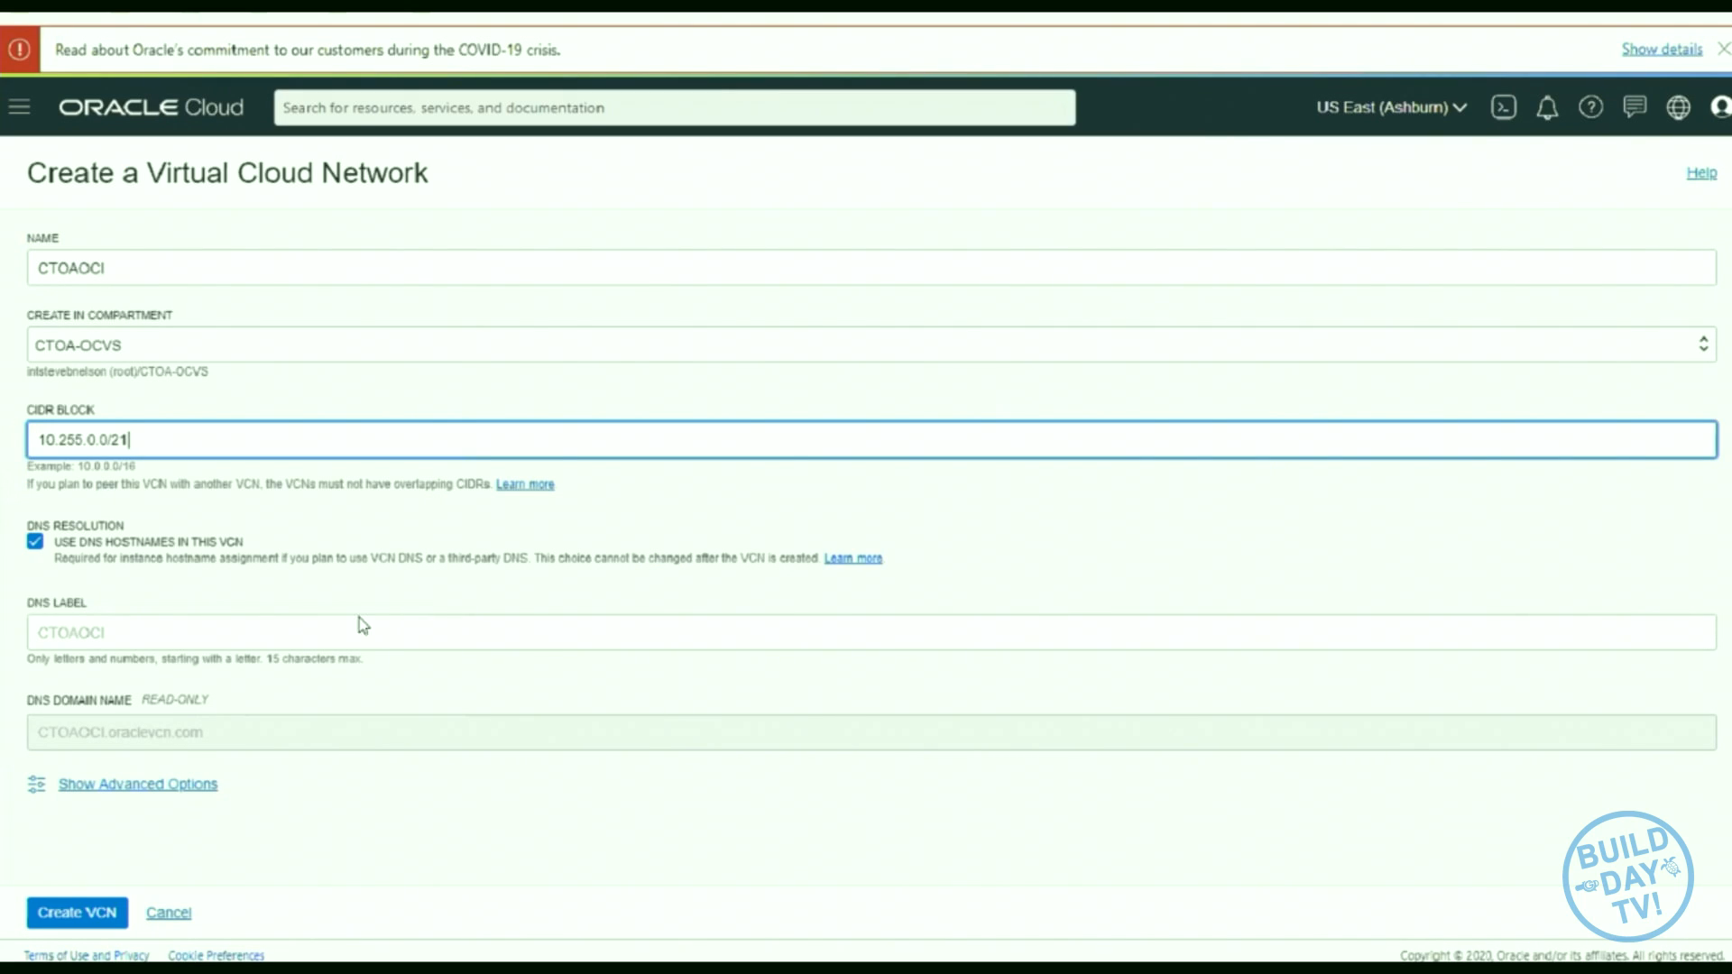
pyautogui.click(634, 639)
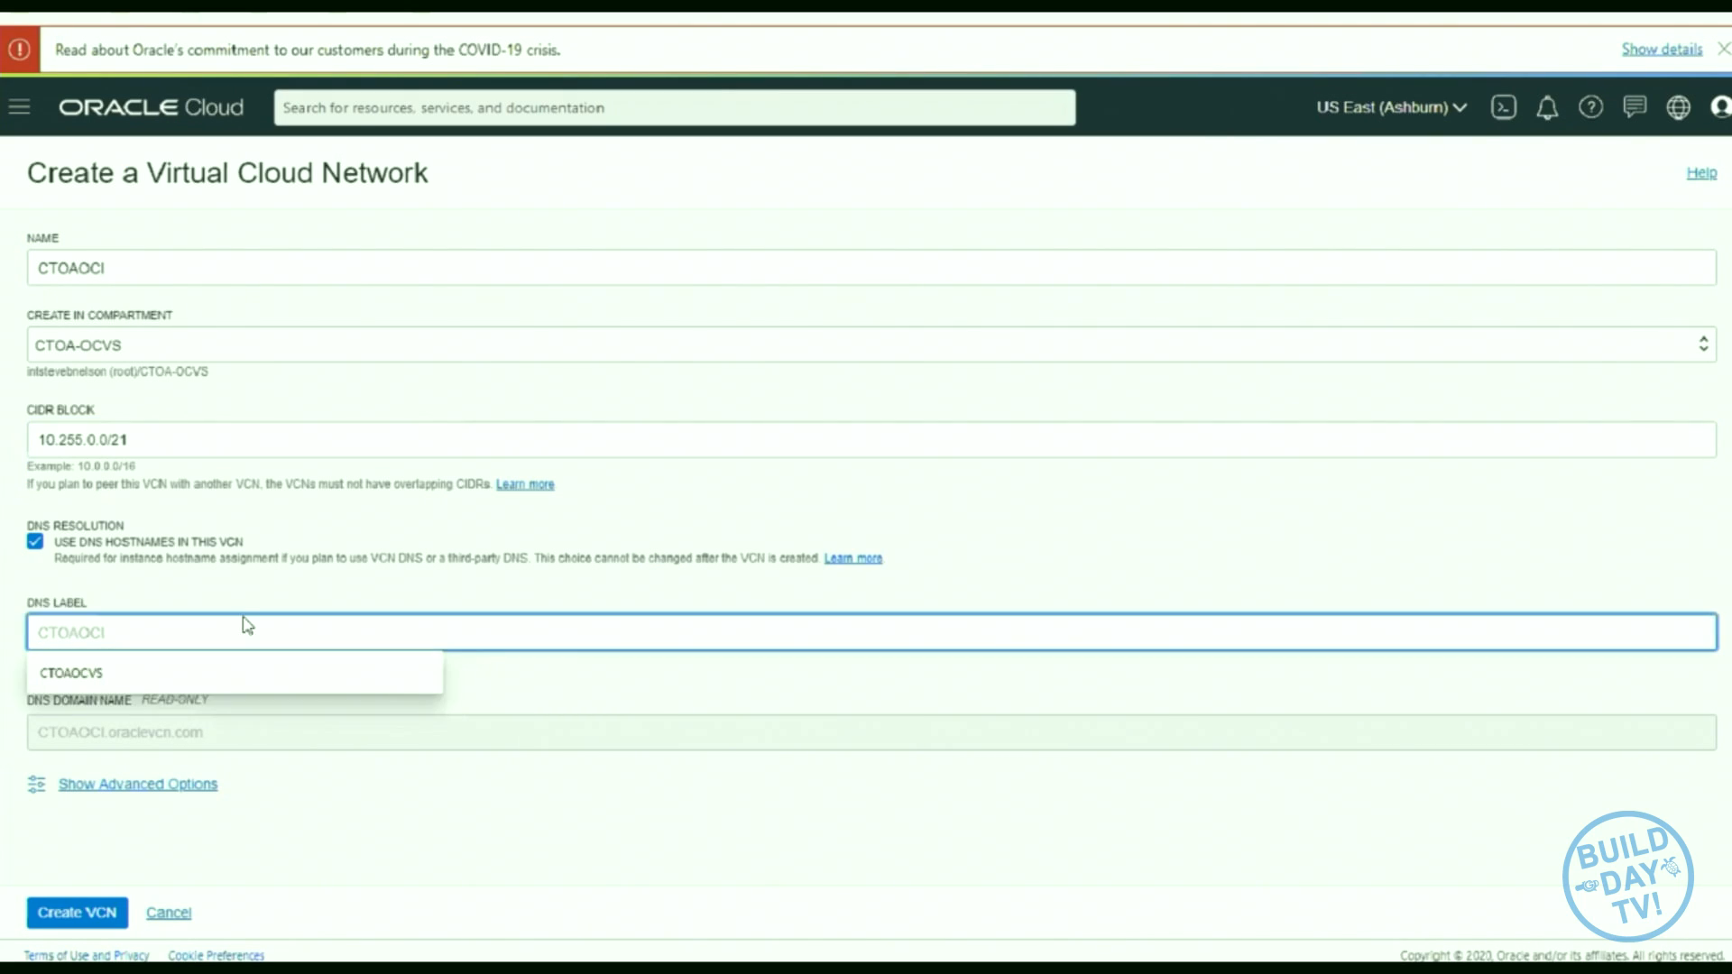
pyautogui.click(36, 533)
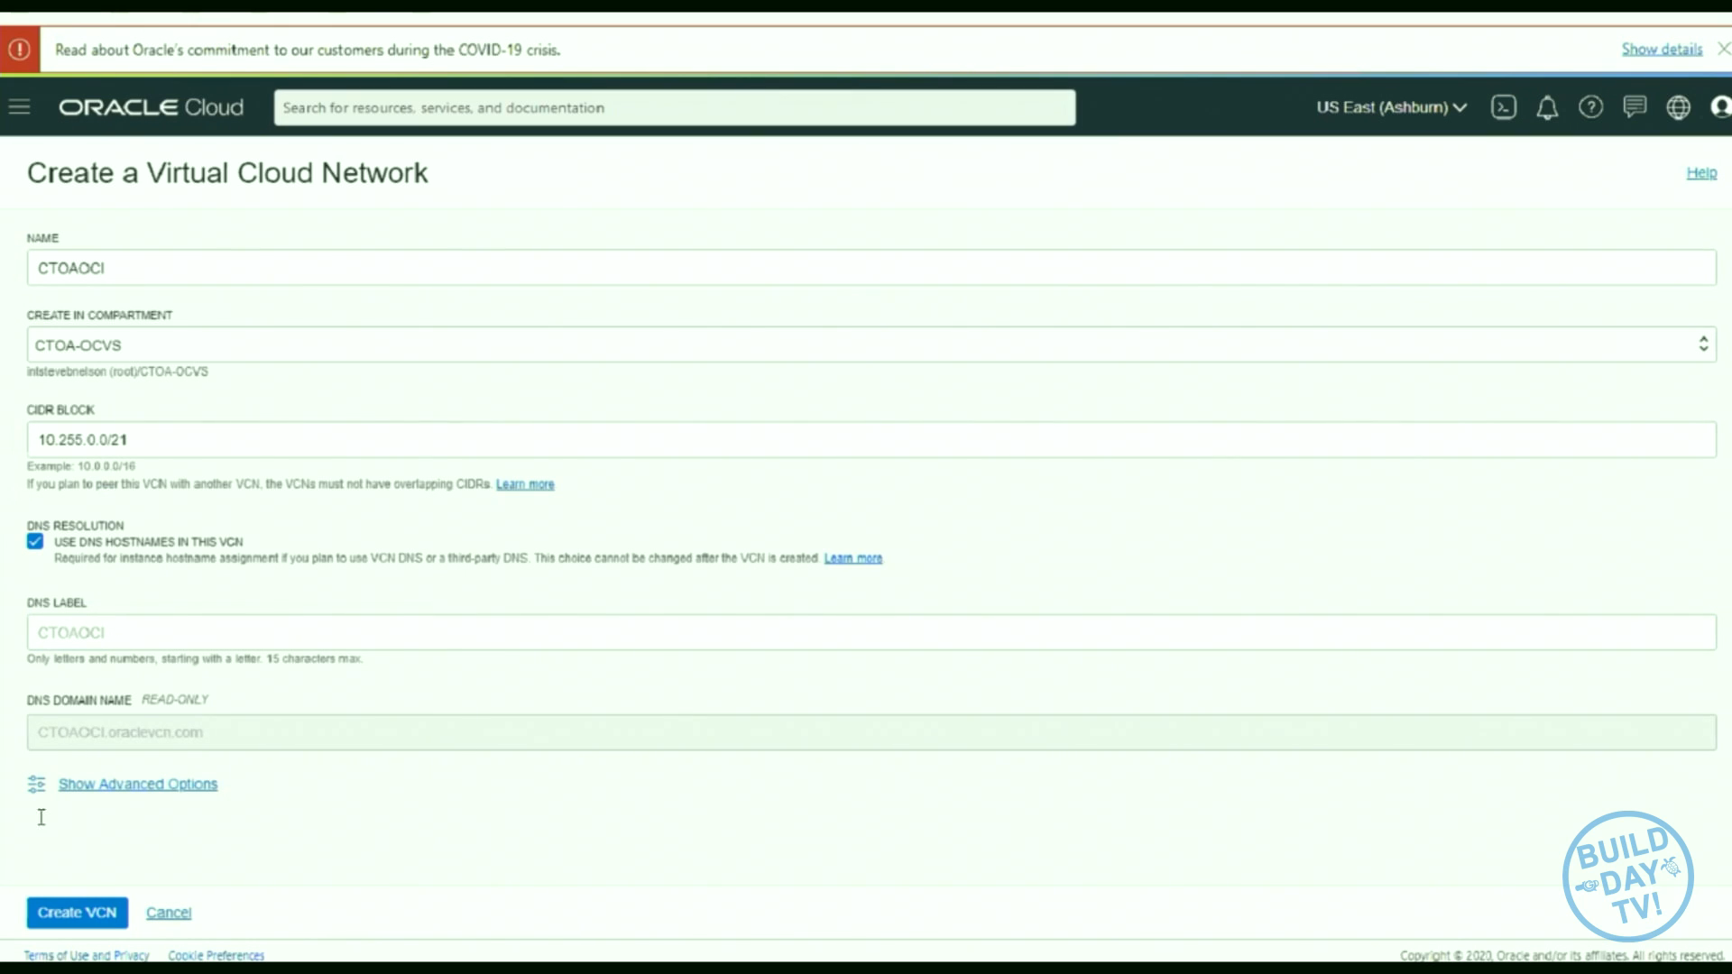
pyautogui.click(54, 913)
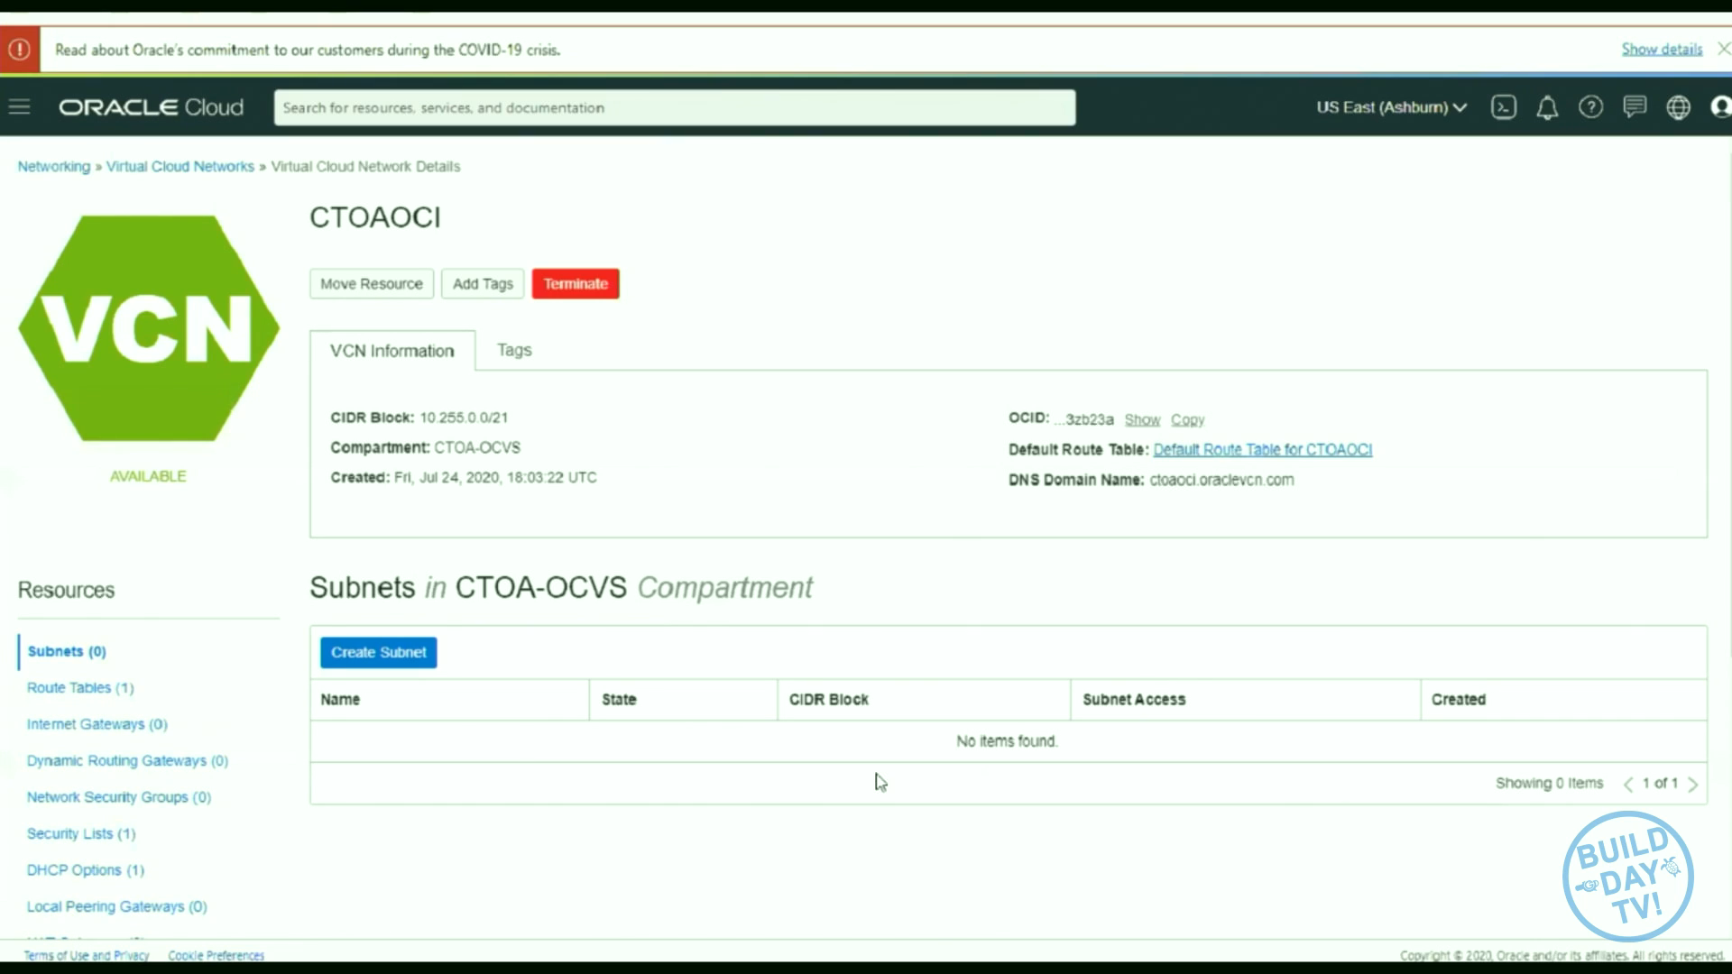
# - Search the console for "vmware" to view matching resources and services, and clear the search
pyautogui.scroll(-1, 880, 778)
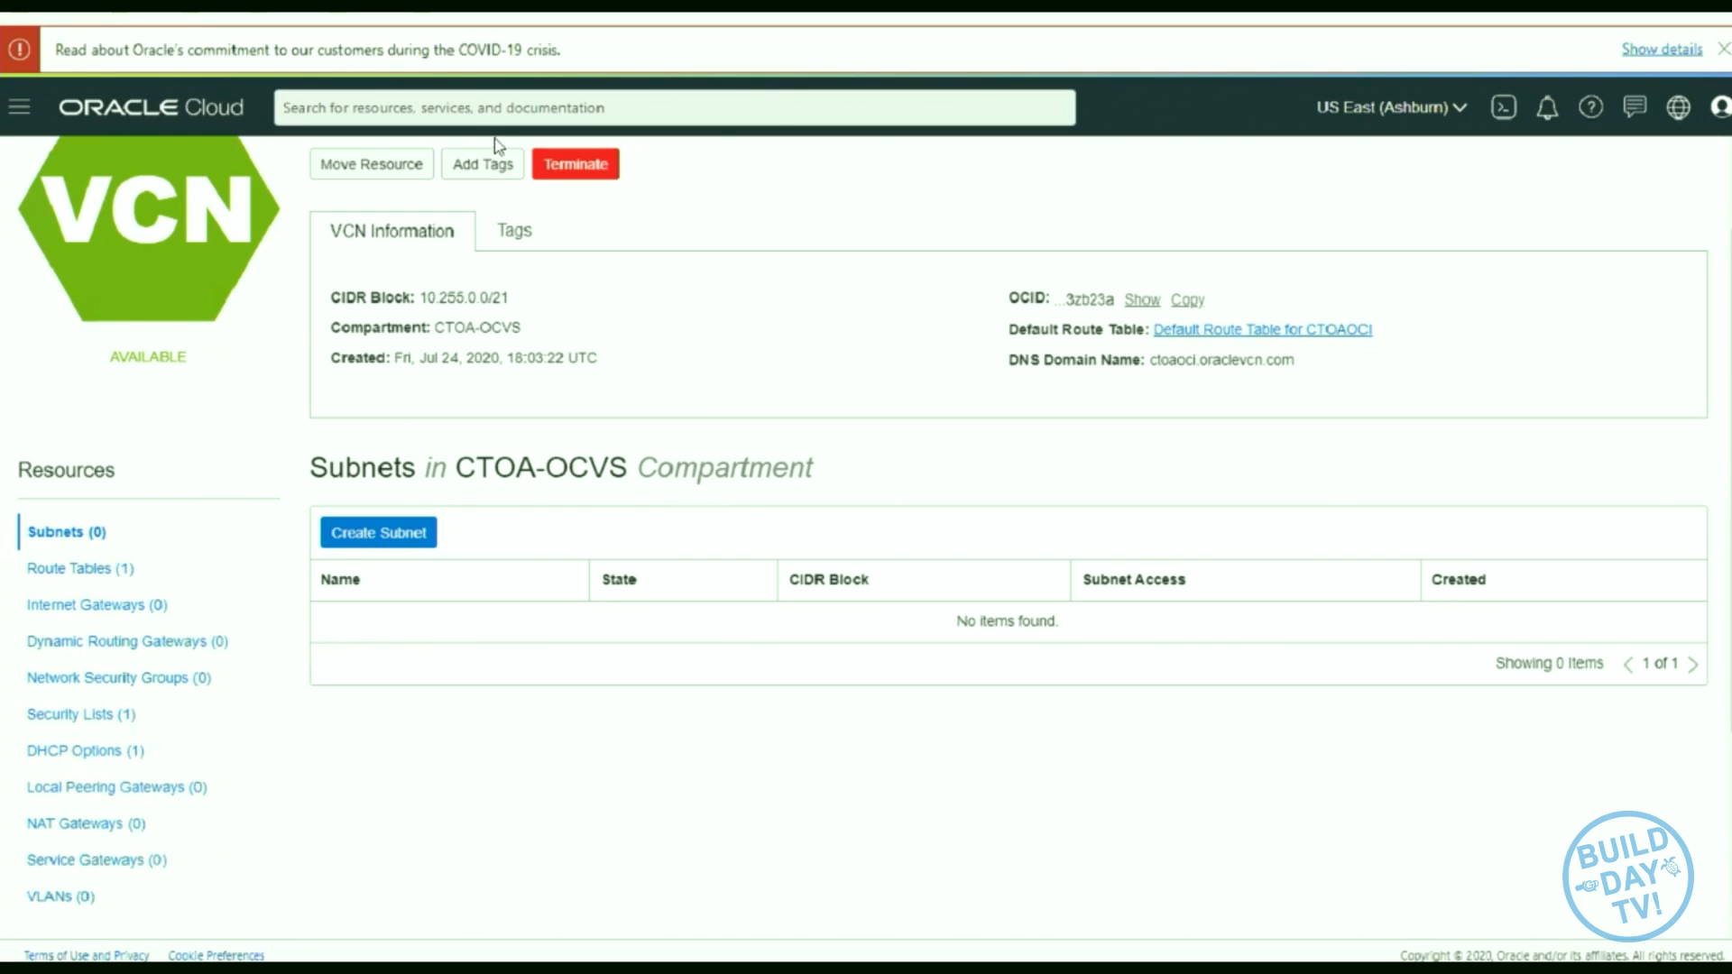
pyautogui.click(777, 111)
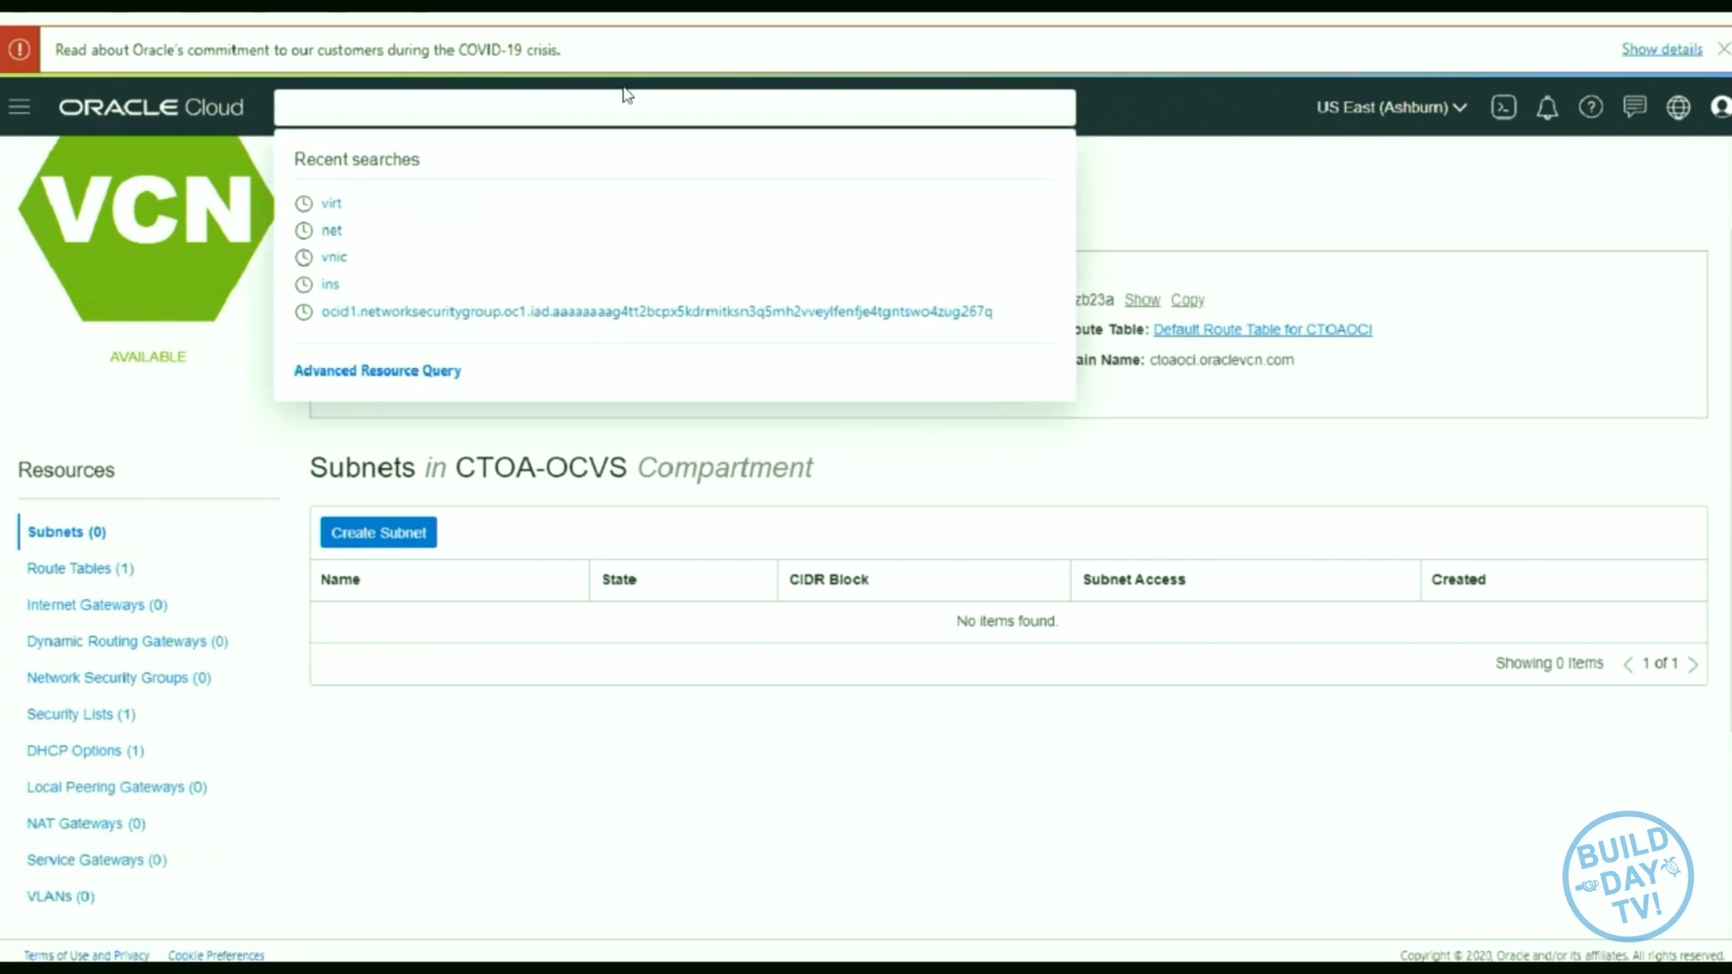
pyautogui.write('vmware')
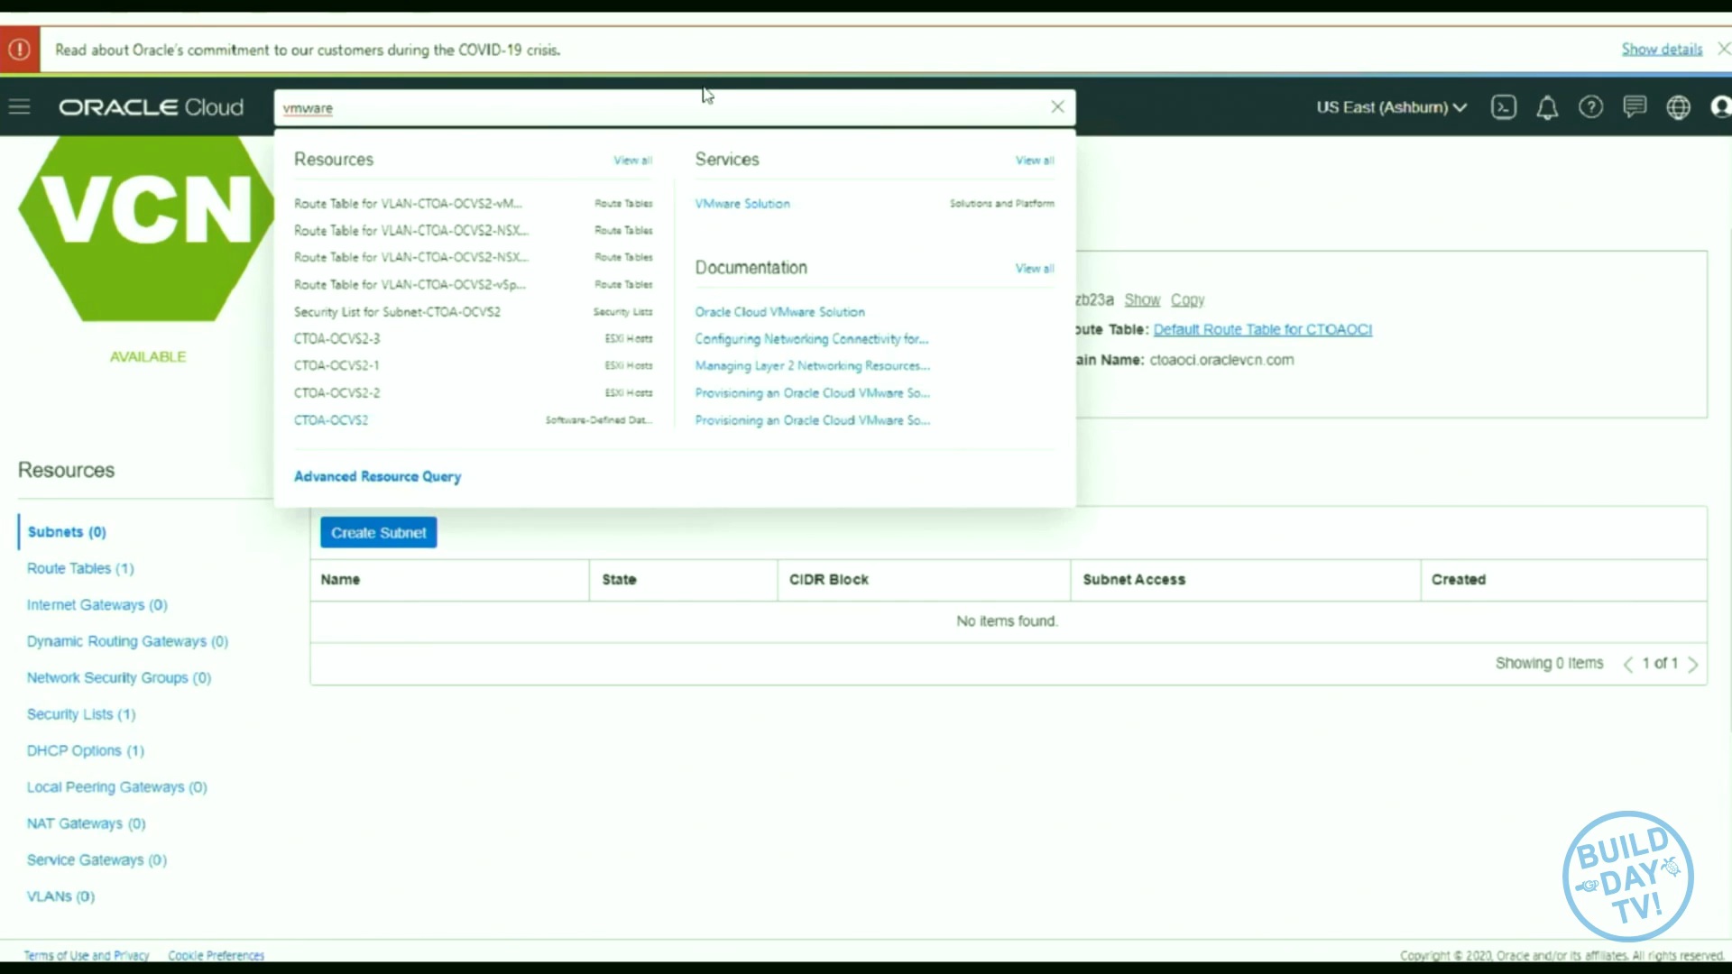
pyautogui.click(1195, 188)
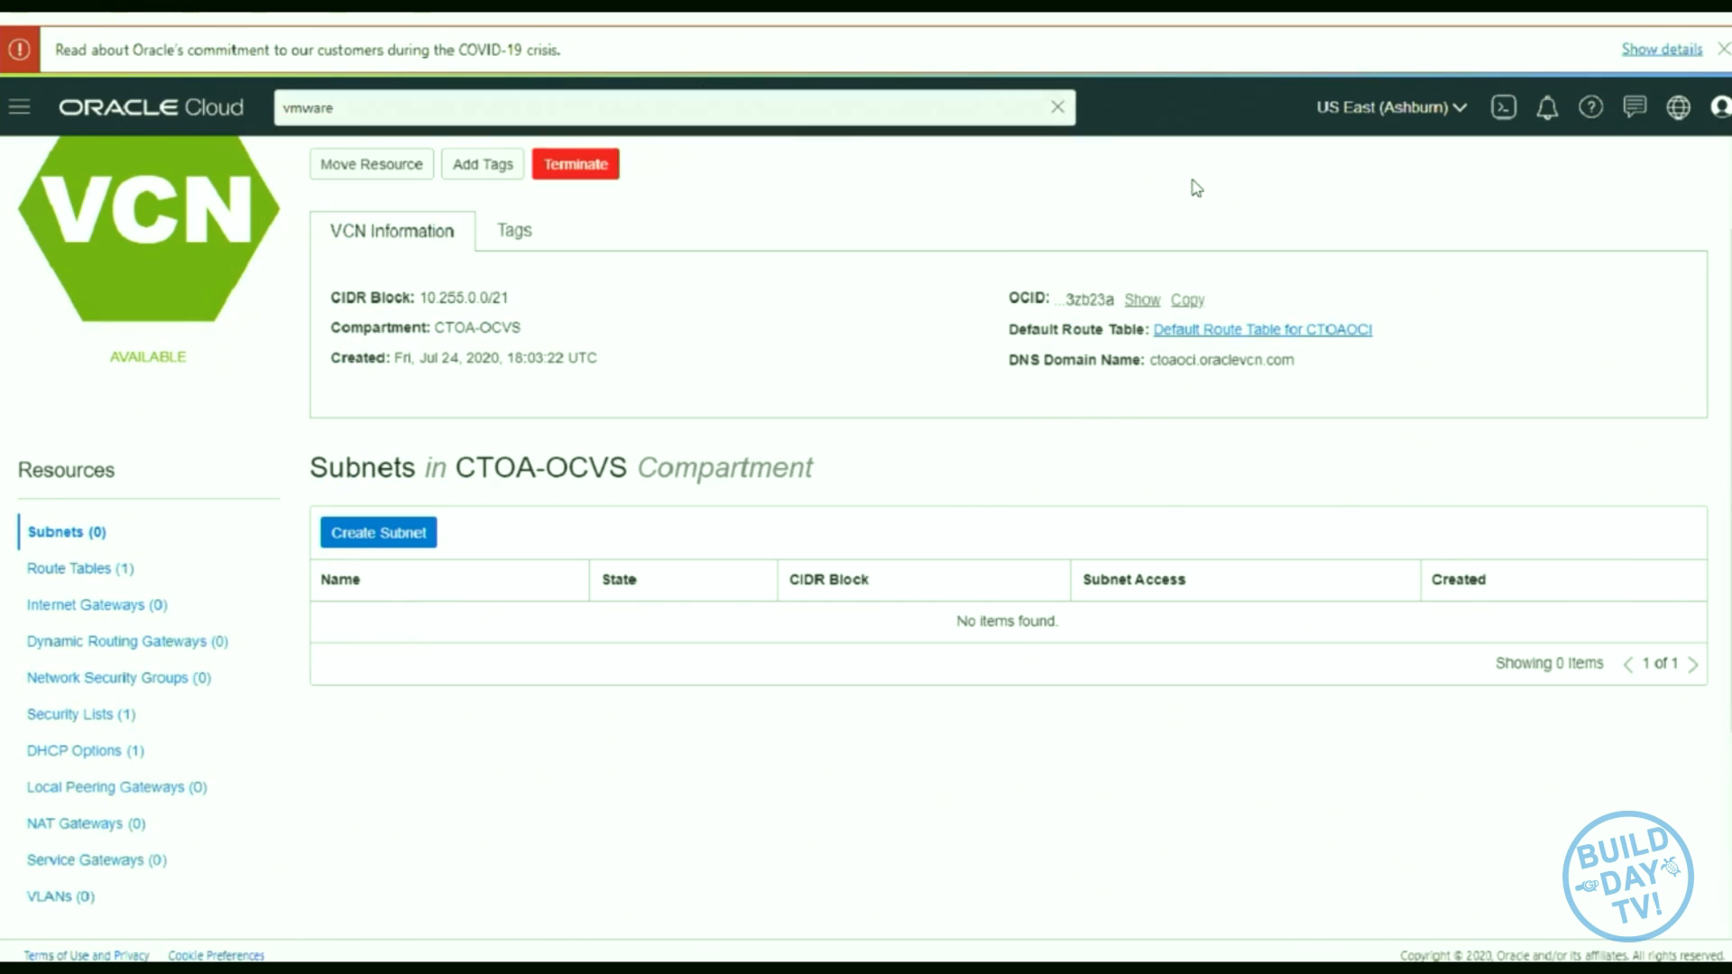
pyautogui.click(1057, 106)
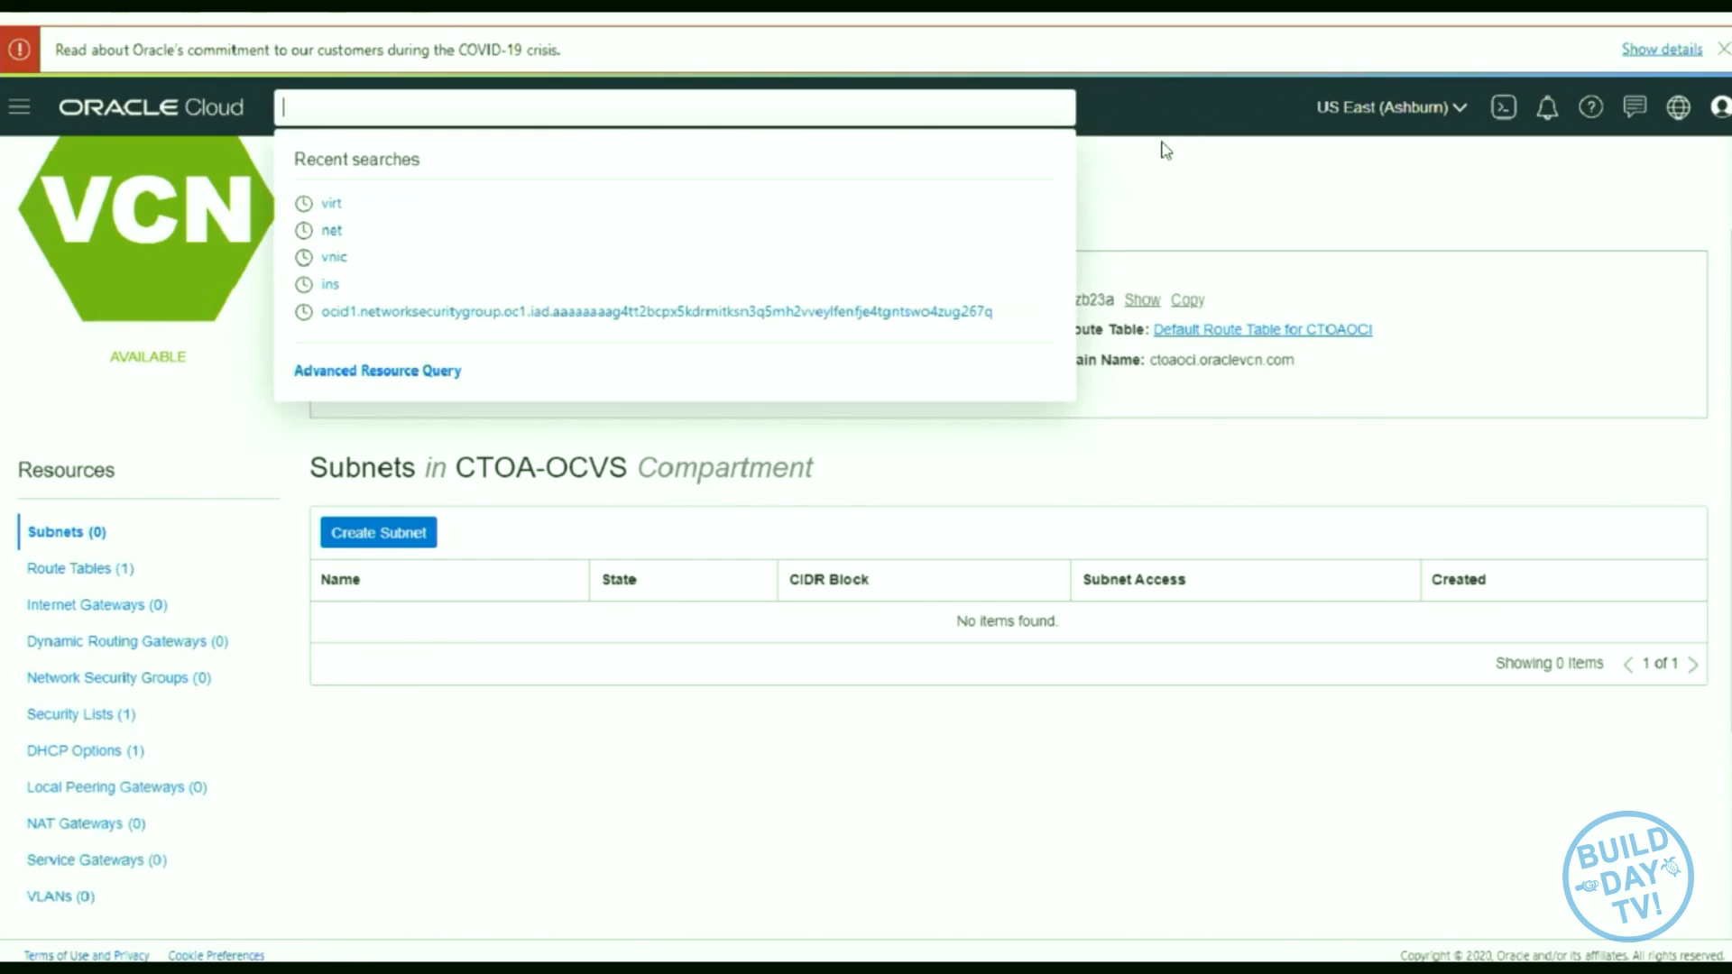
pyautogui.click(1159, 151)
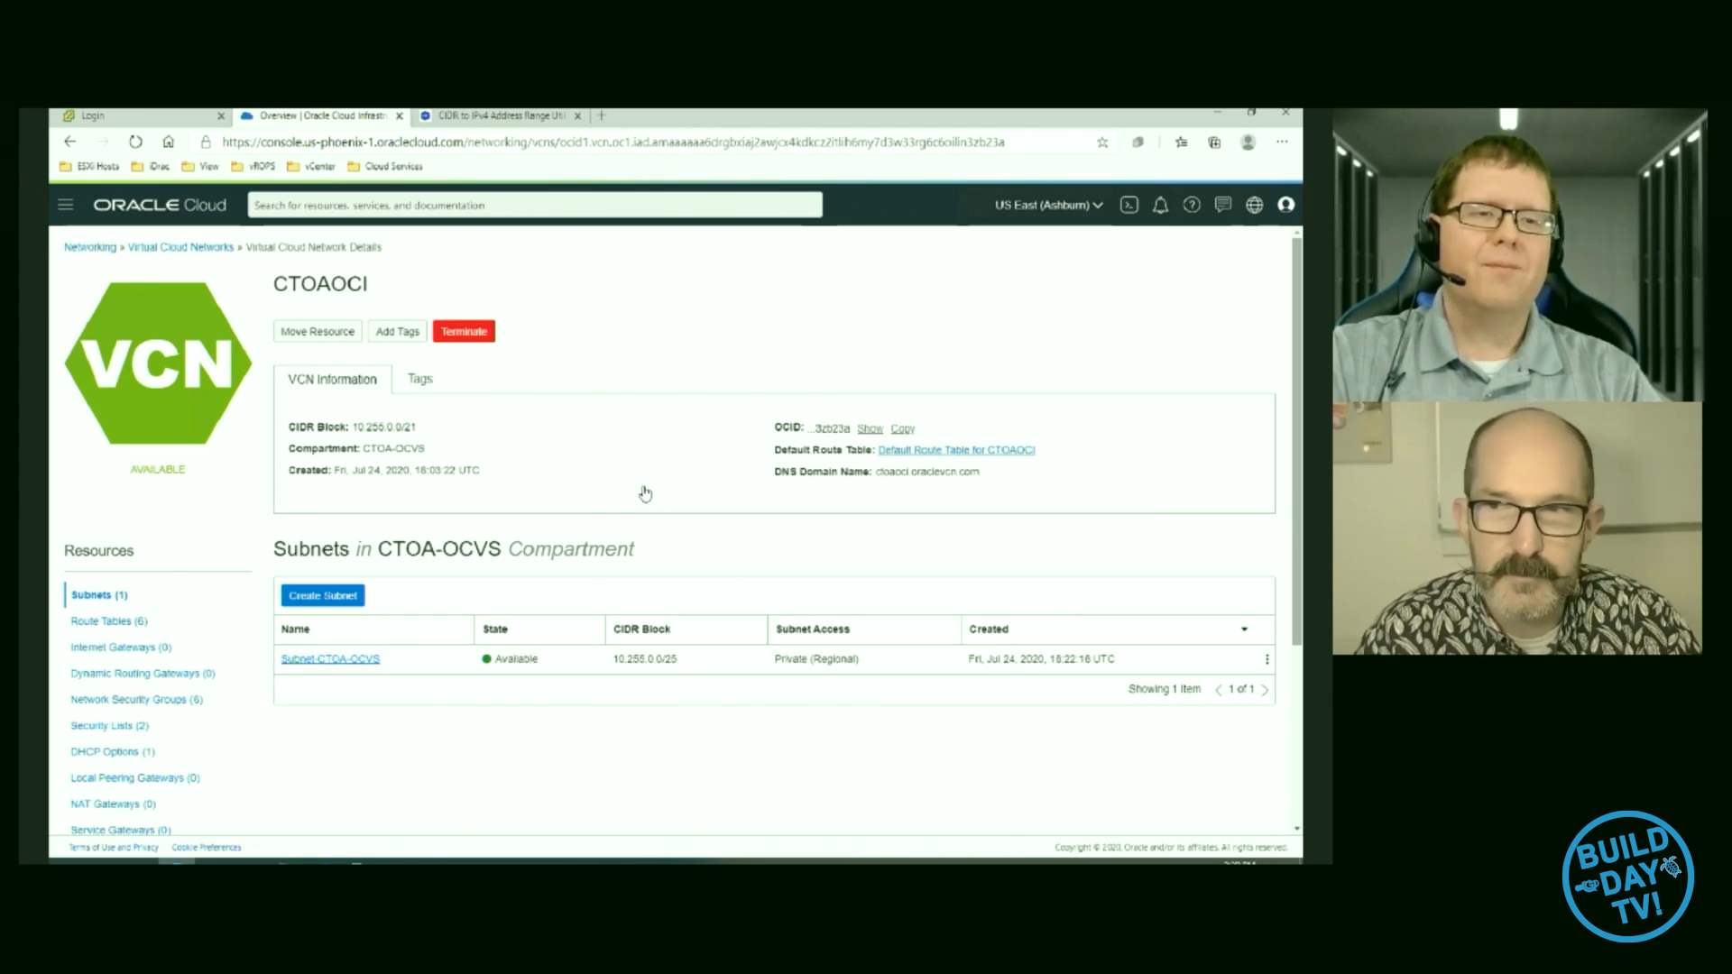
# - Start a new subnet in the CTOAOCI network and name it CTOA-Public
pyautogui.click(336, 596)
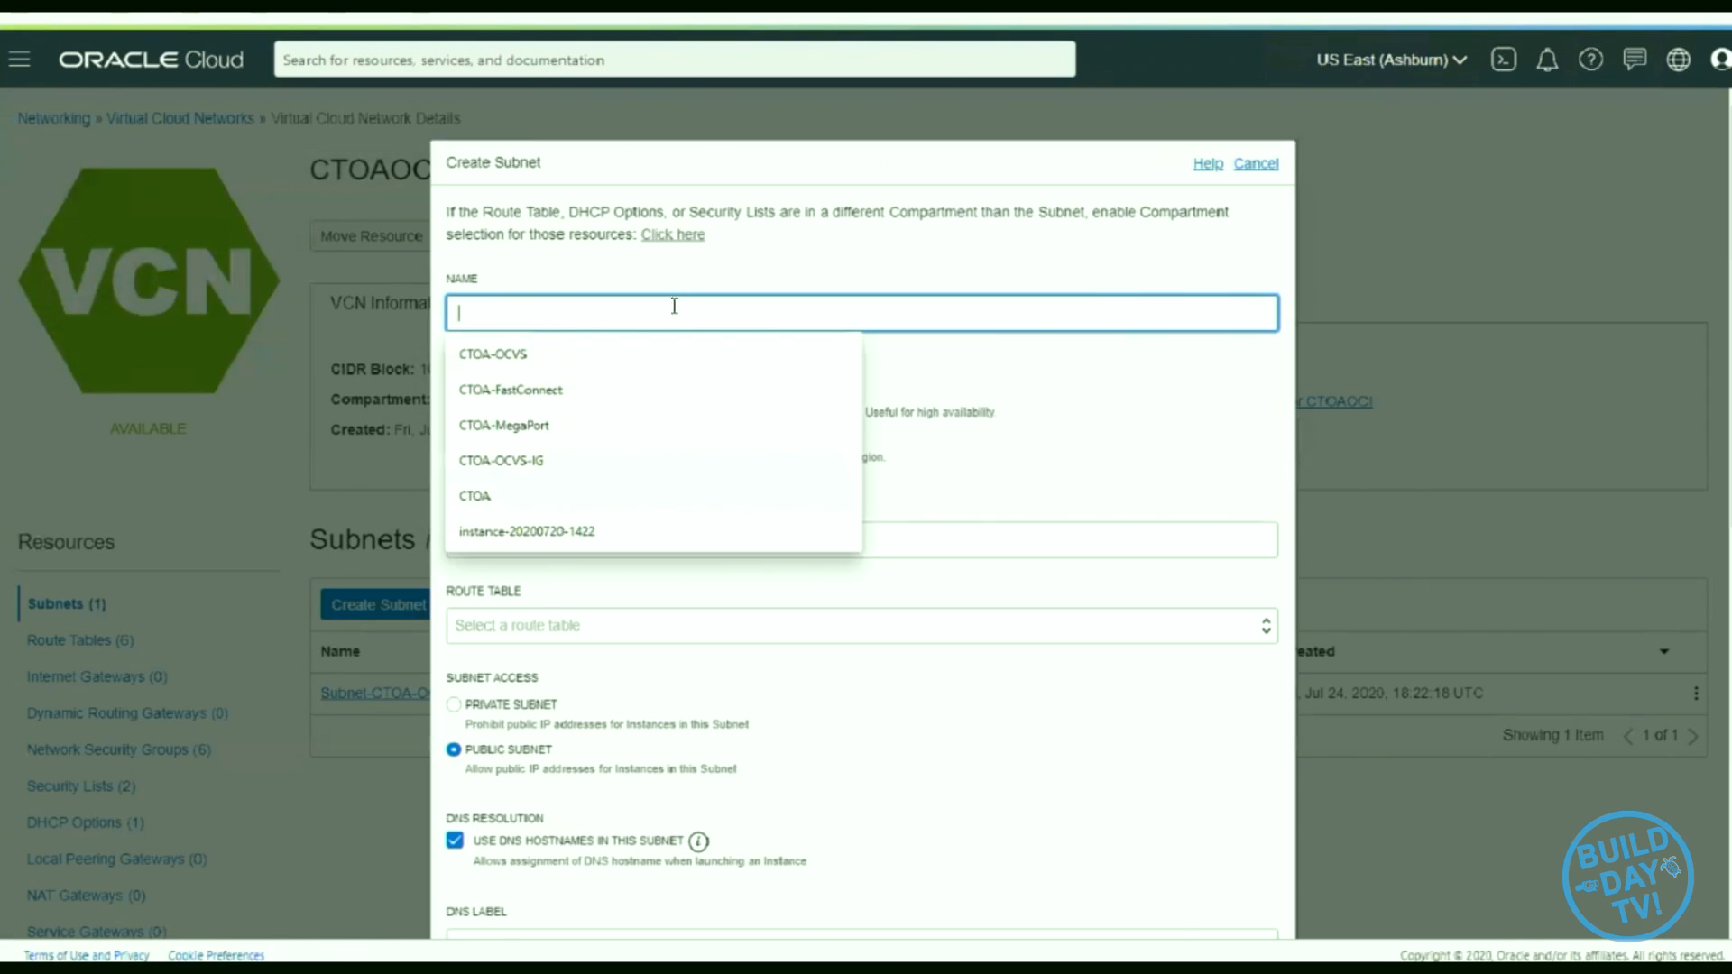
pyautogui.write('CTO')
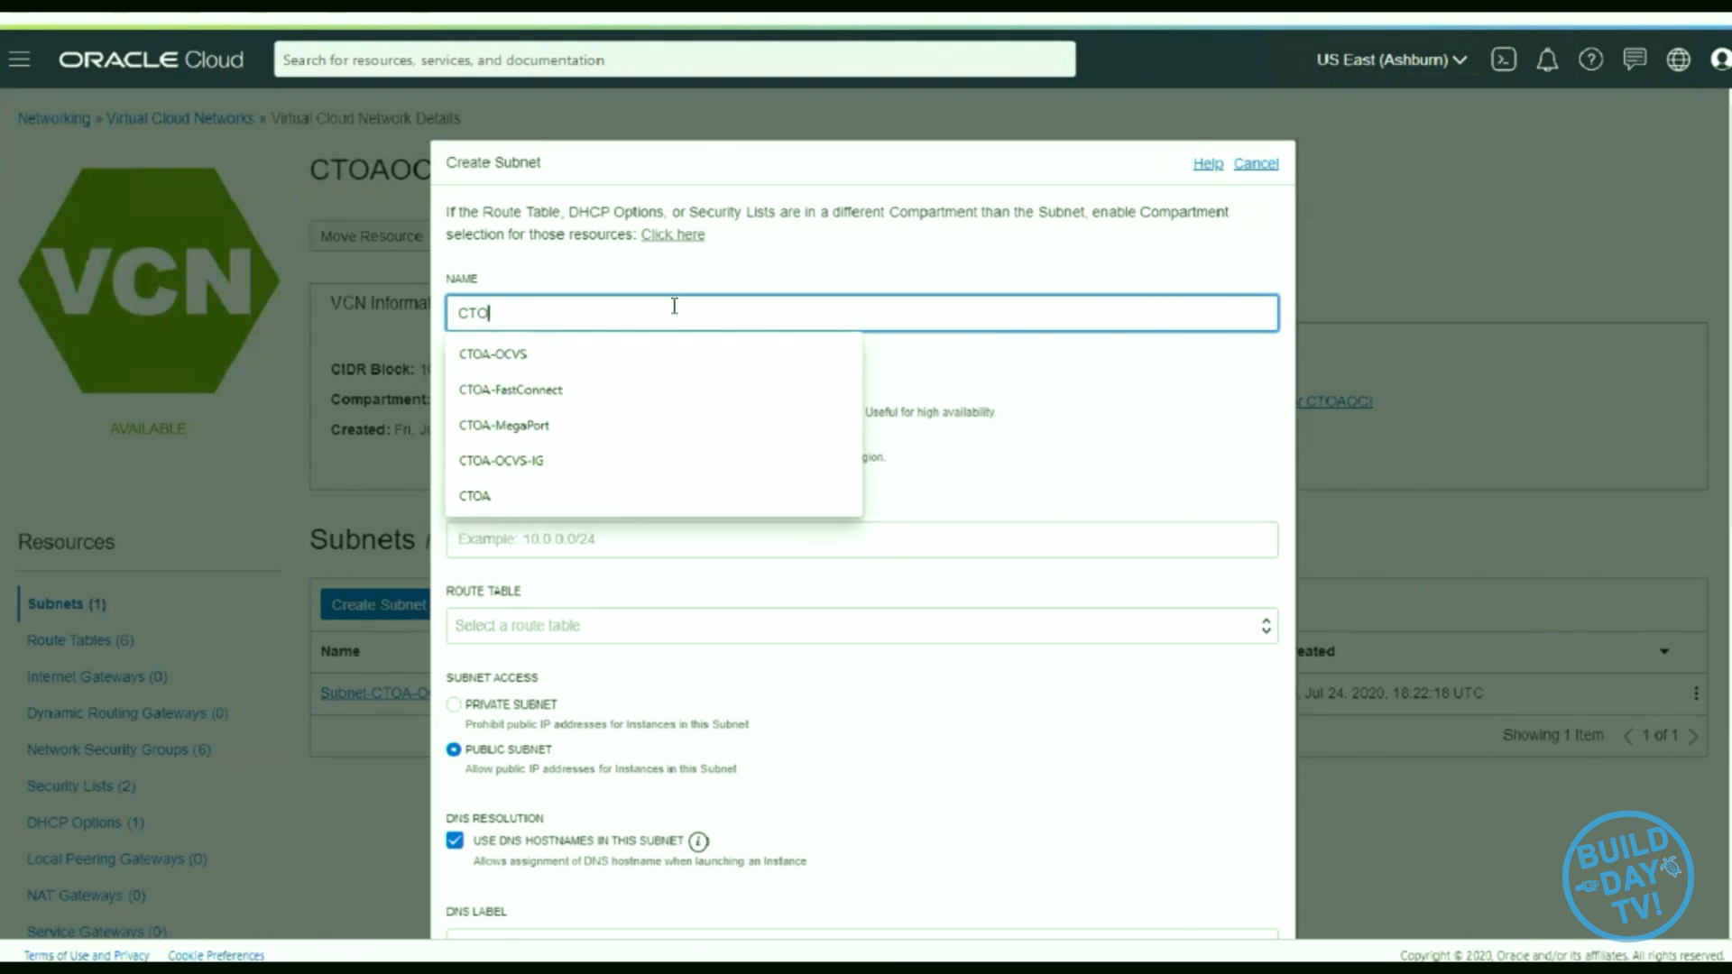
pyautogui.write('A-')
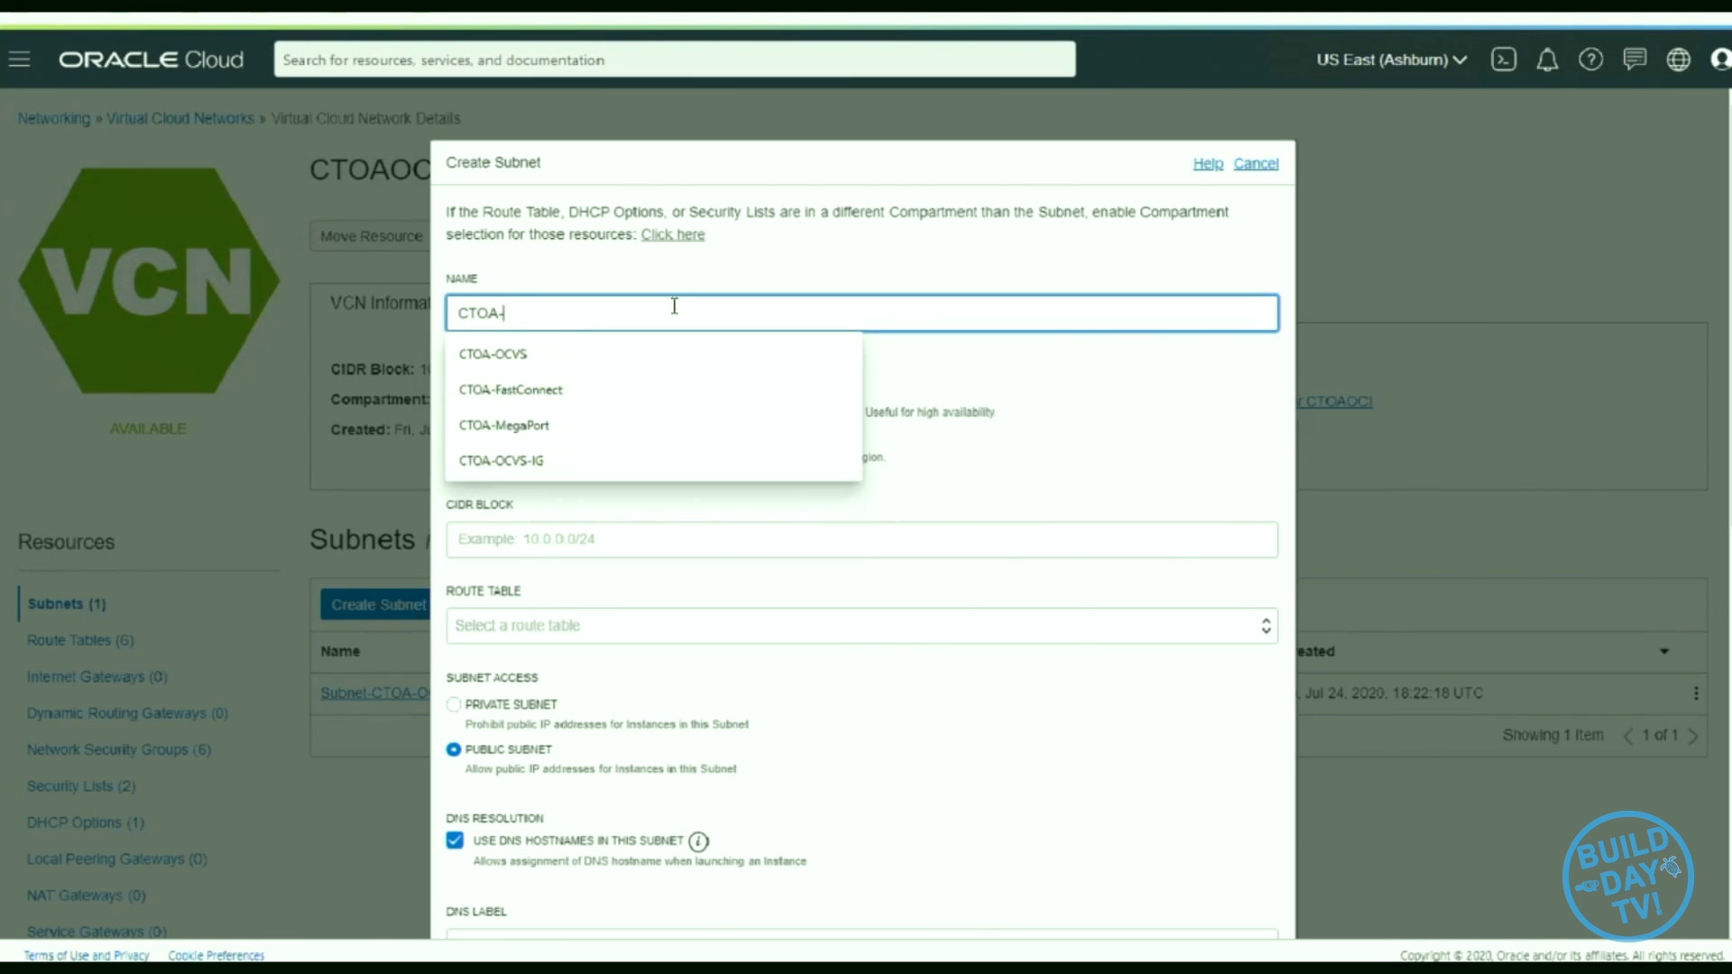
pyautogui.write('Public')
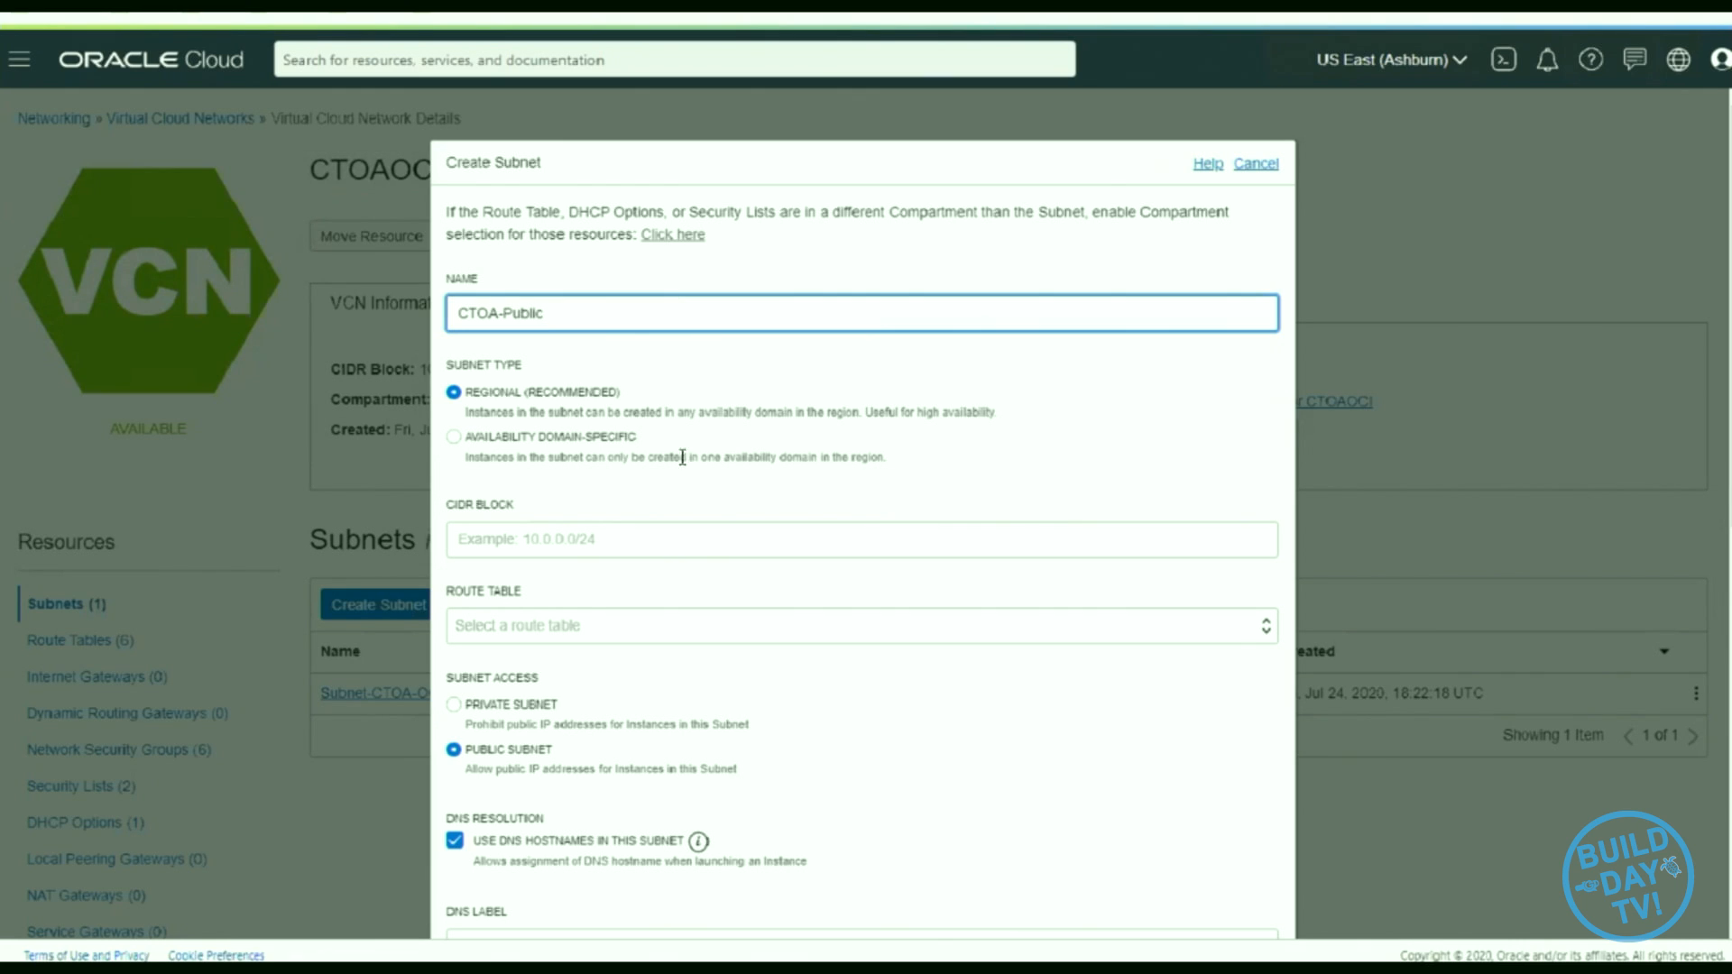
pyautogui.scroll(-2, 658, 428)
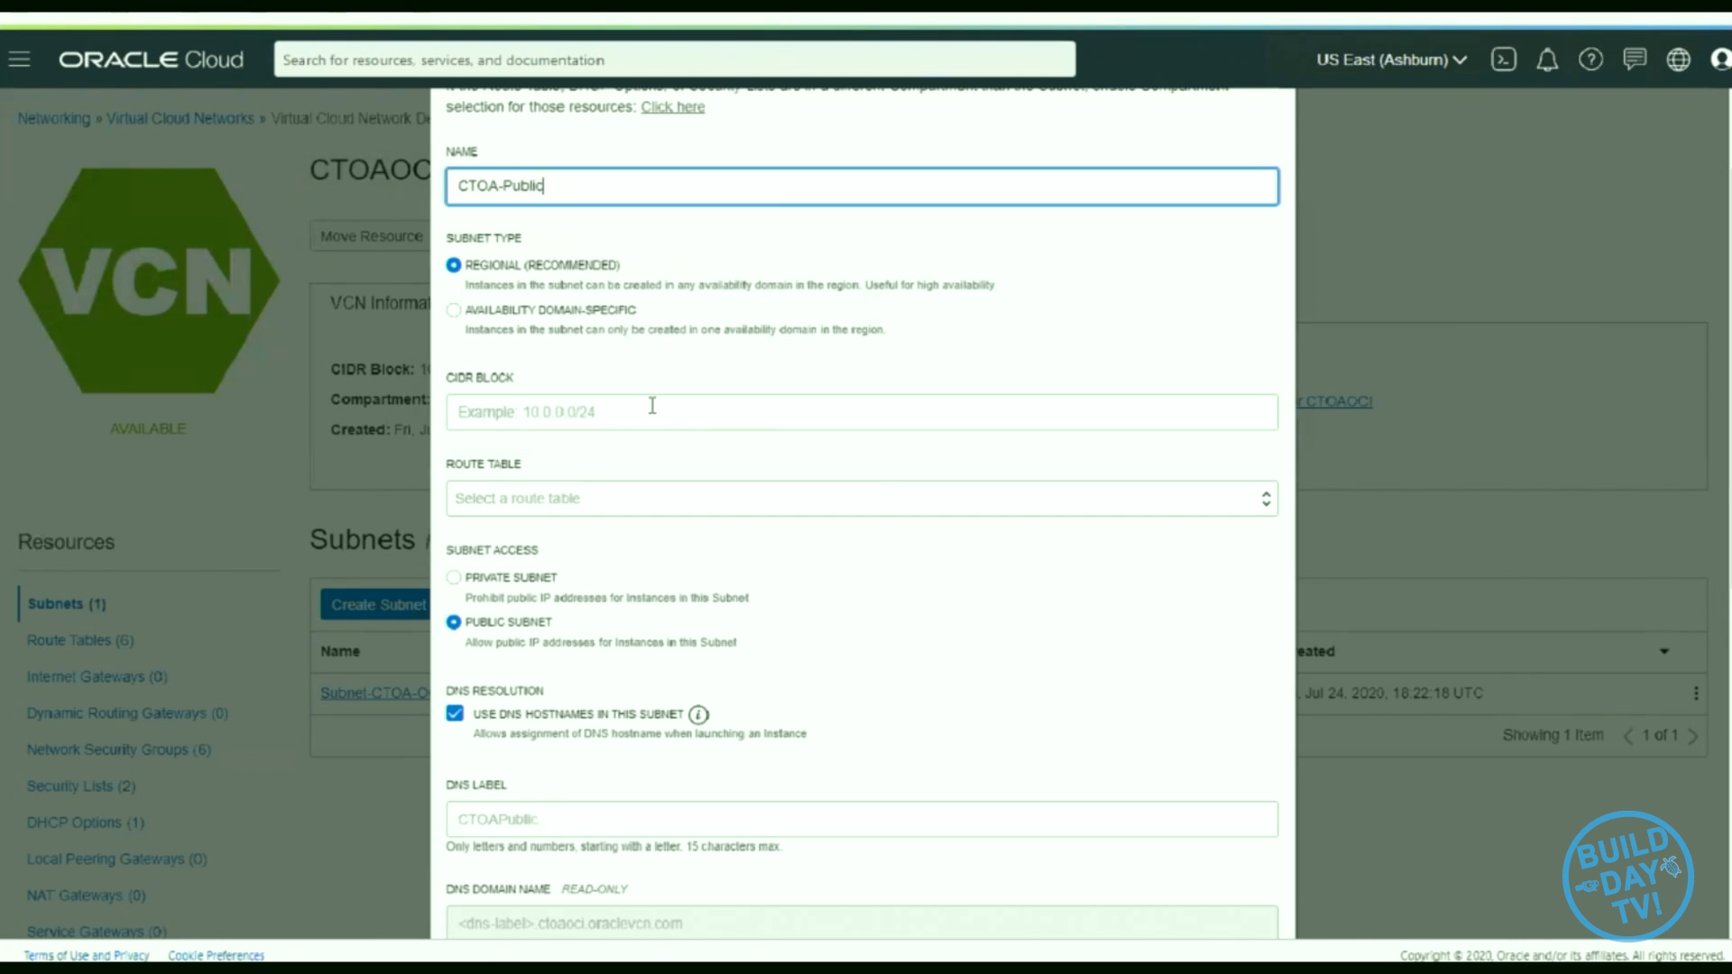
# - Set the CTOA-Public subnet's CIDR block to 10.255.4.0/24
pyautogui.click(650, 406)
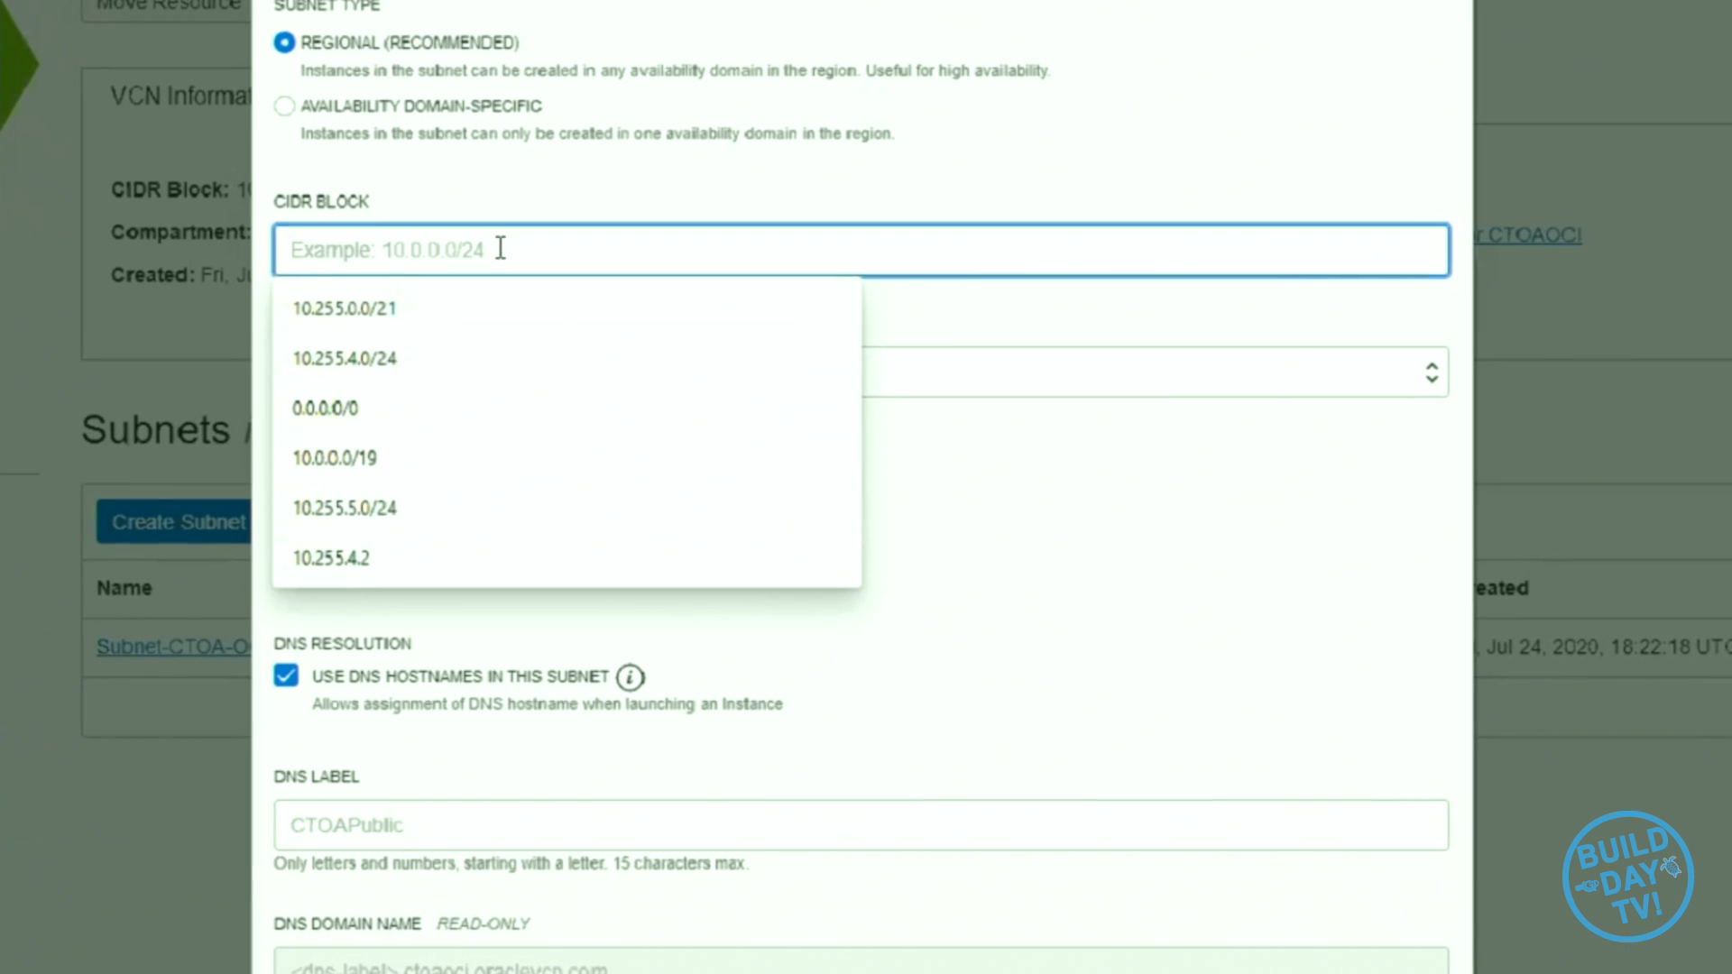
pyautogui.write('10')
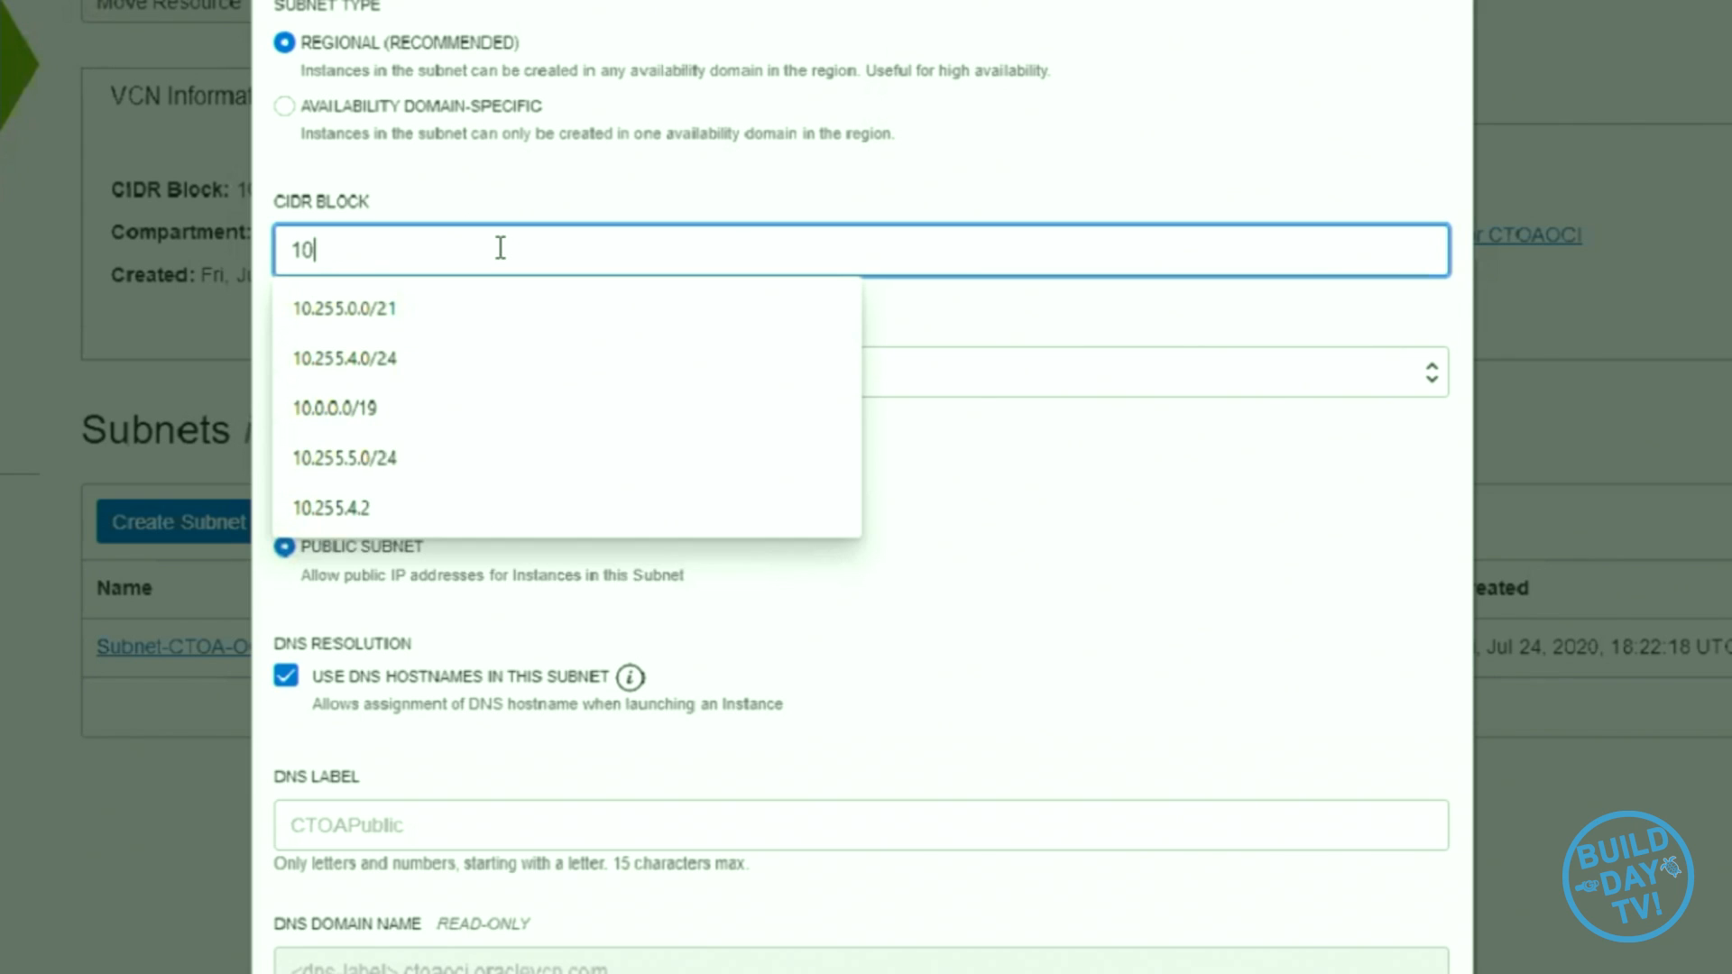
pyautogui.write('.255.')
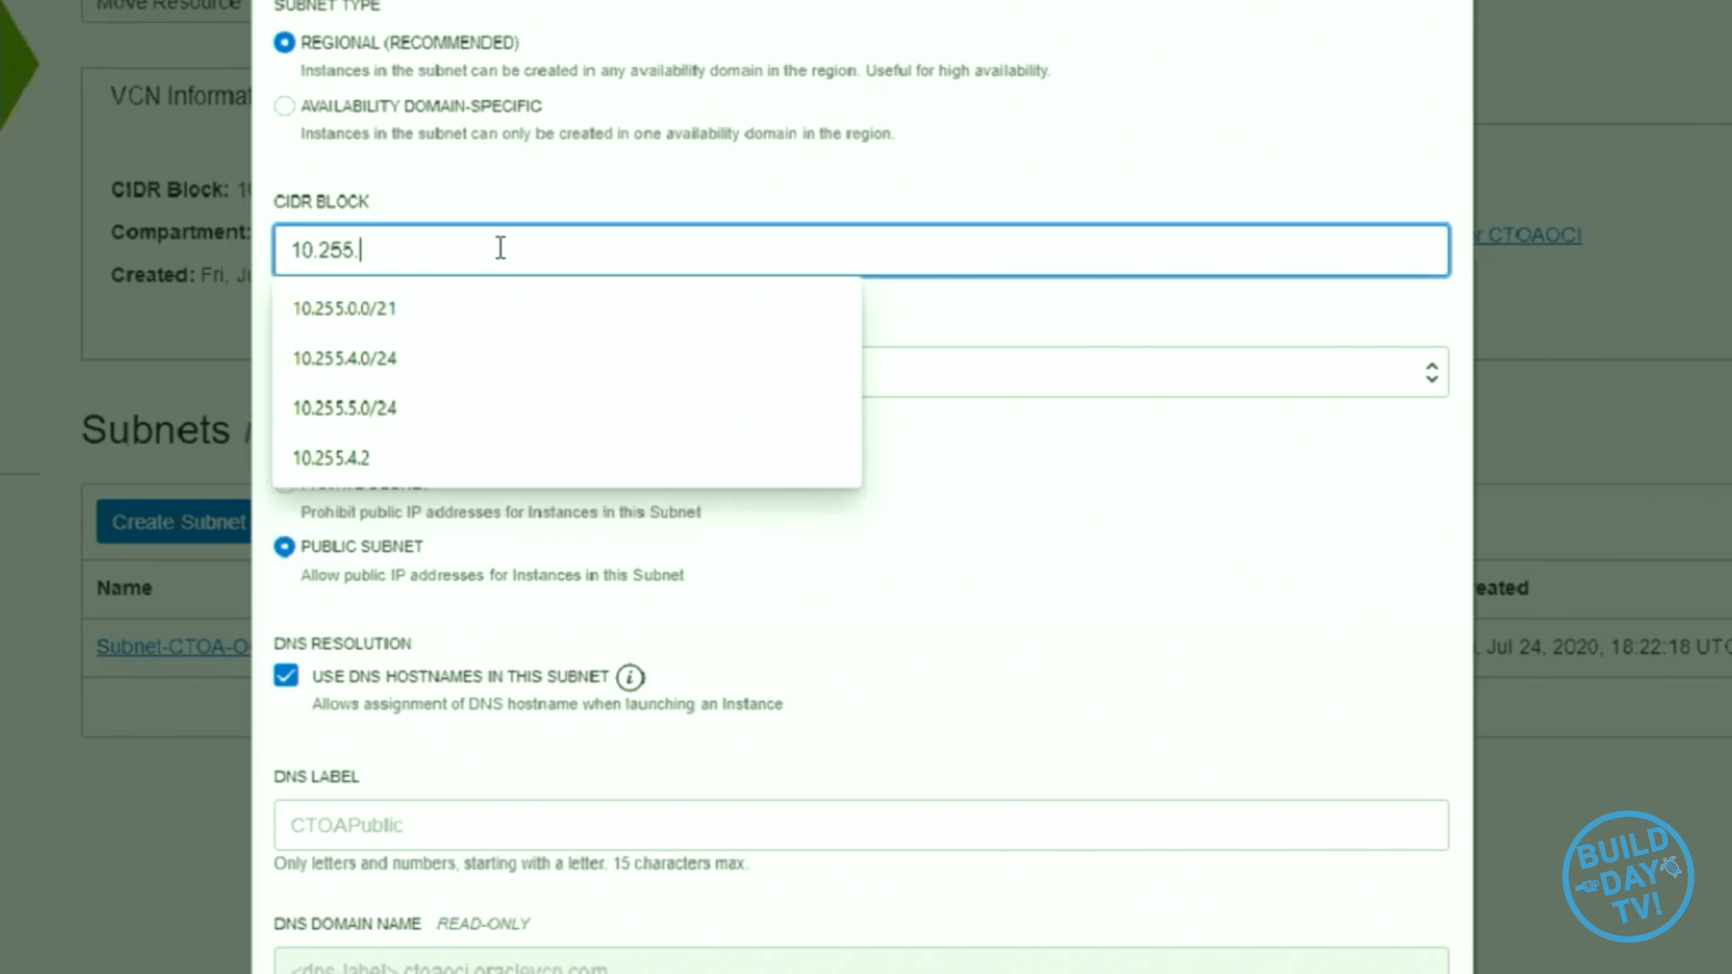
pyautogui.write('4.')
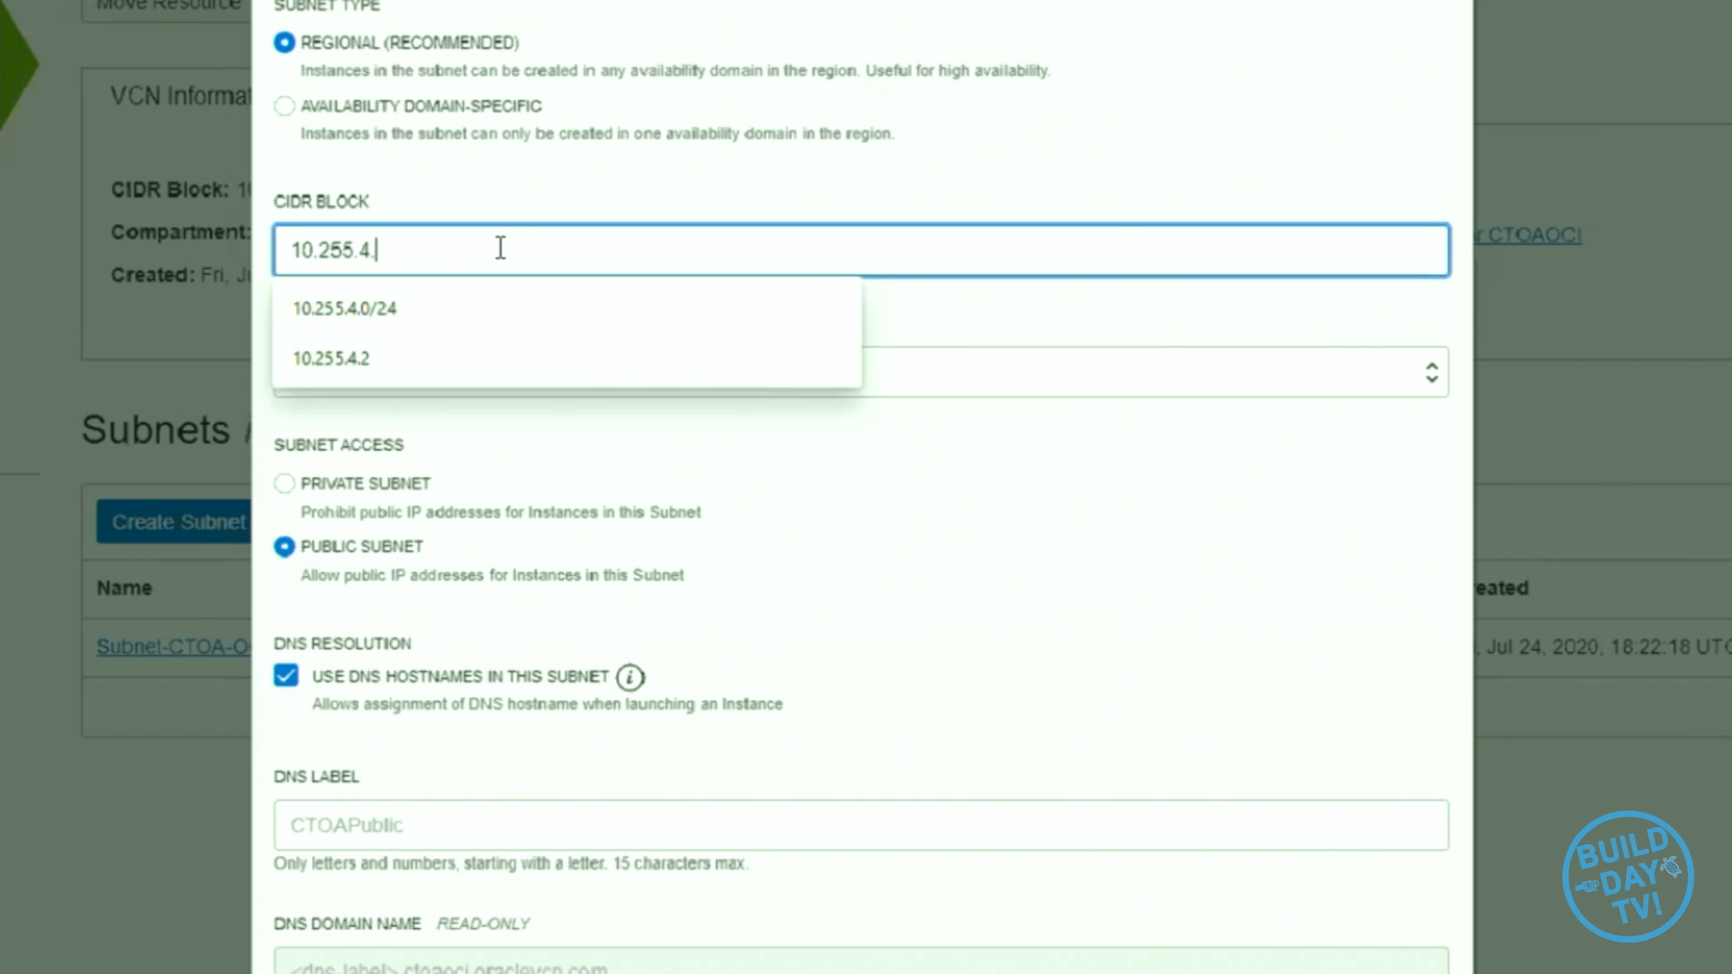
pyautogui.write('0/24')
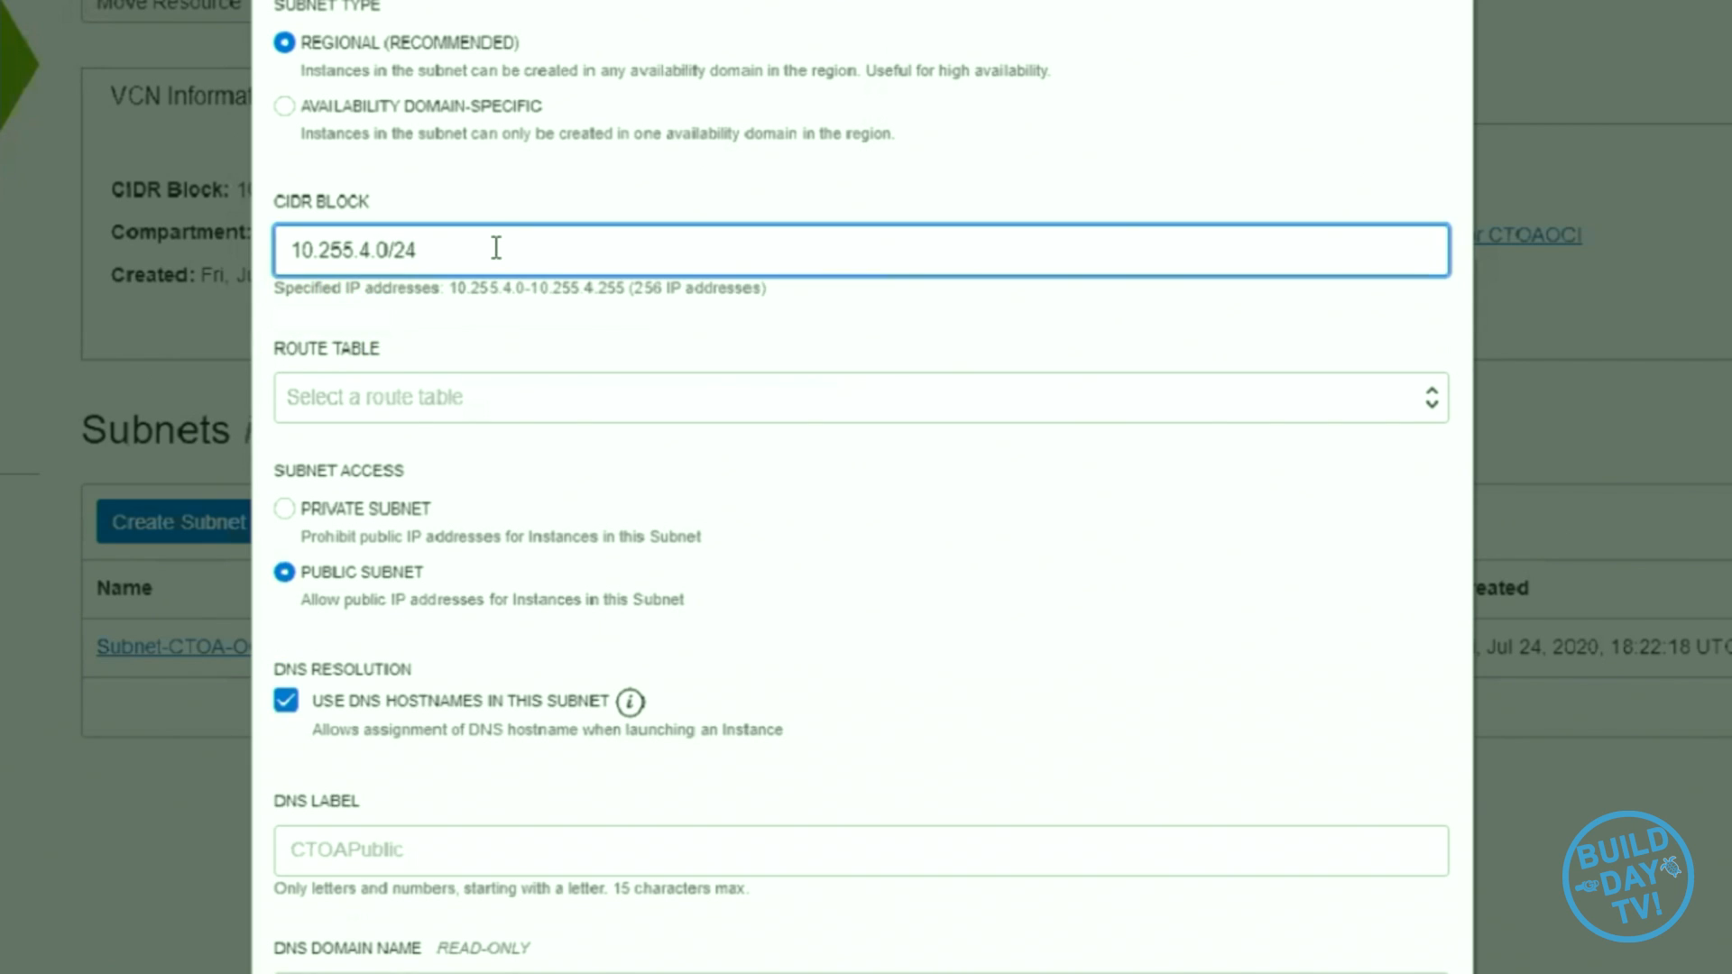
pyautogui.click(521, 188)
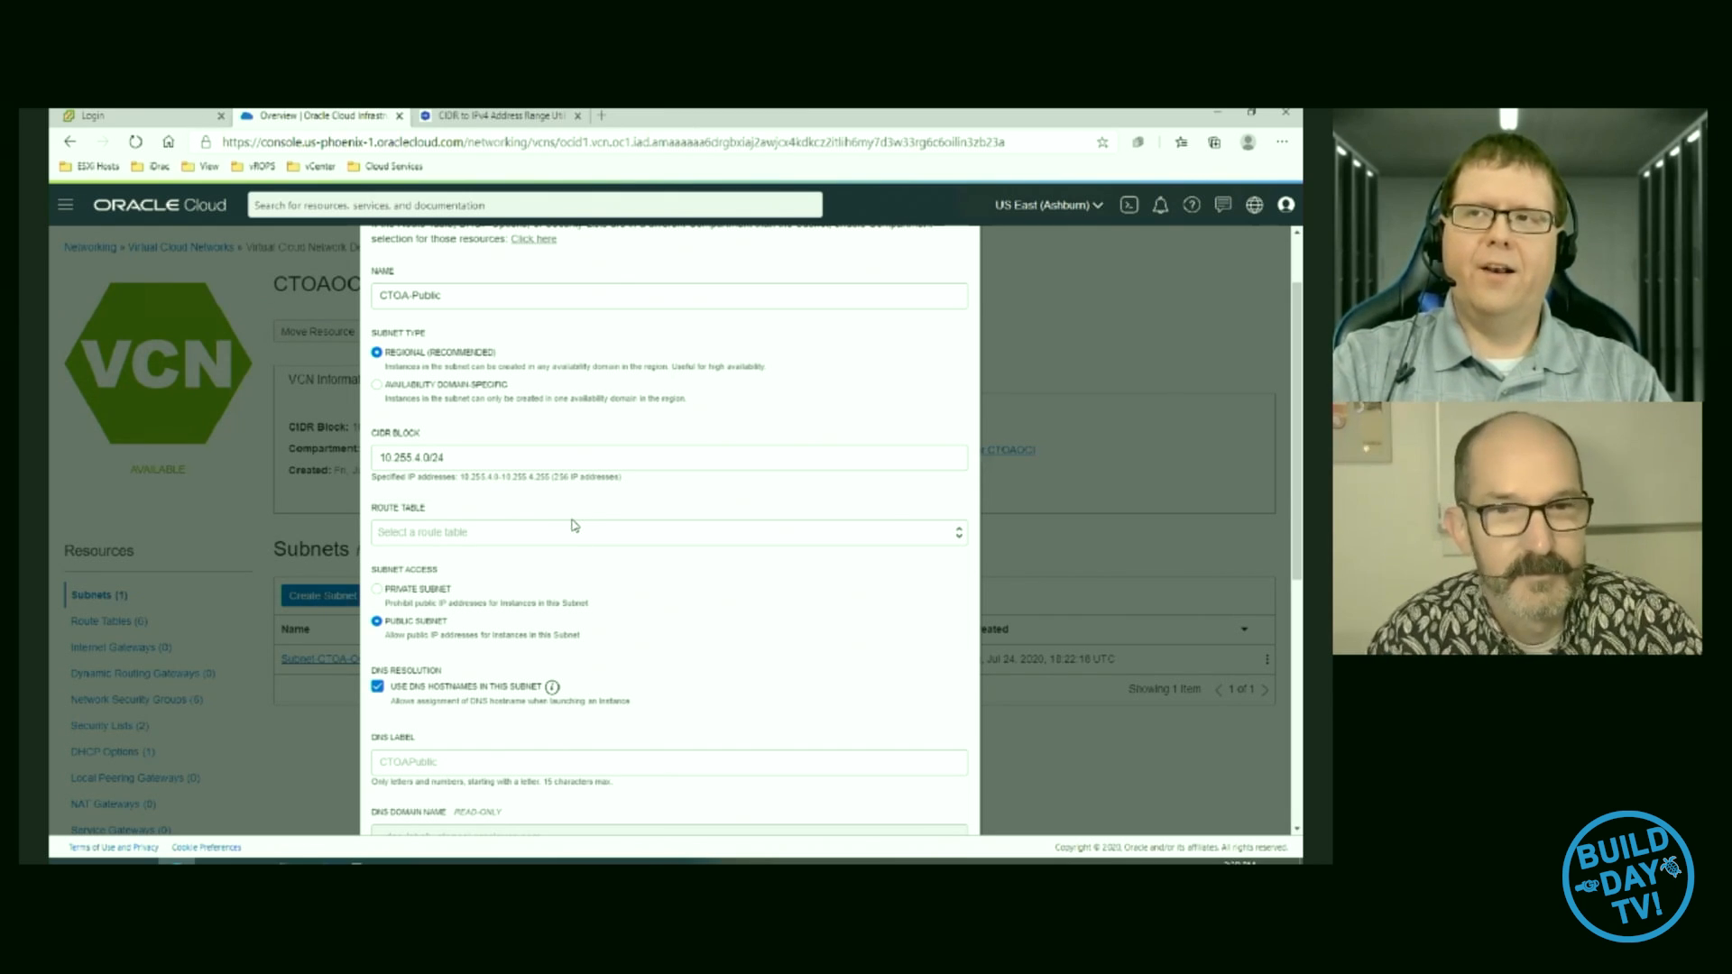
# - Assign Default Route Table for CTOAOCI as the new subnet's route table
pyautogui.scroll(-1, 444, 451)
pyautogui.click(443, 445)
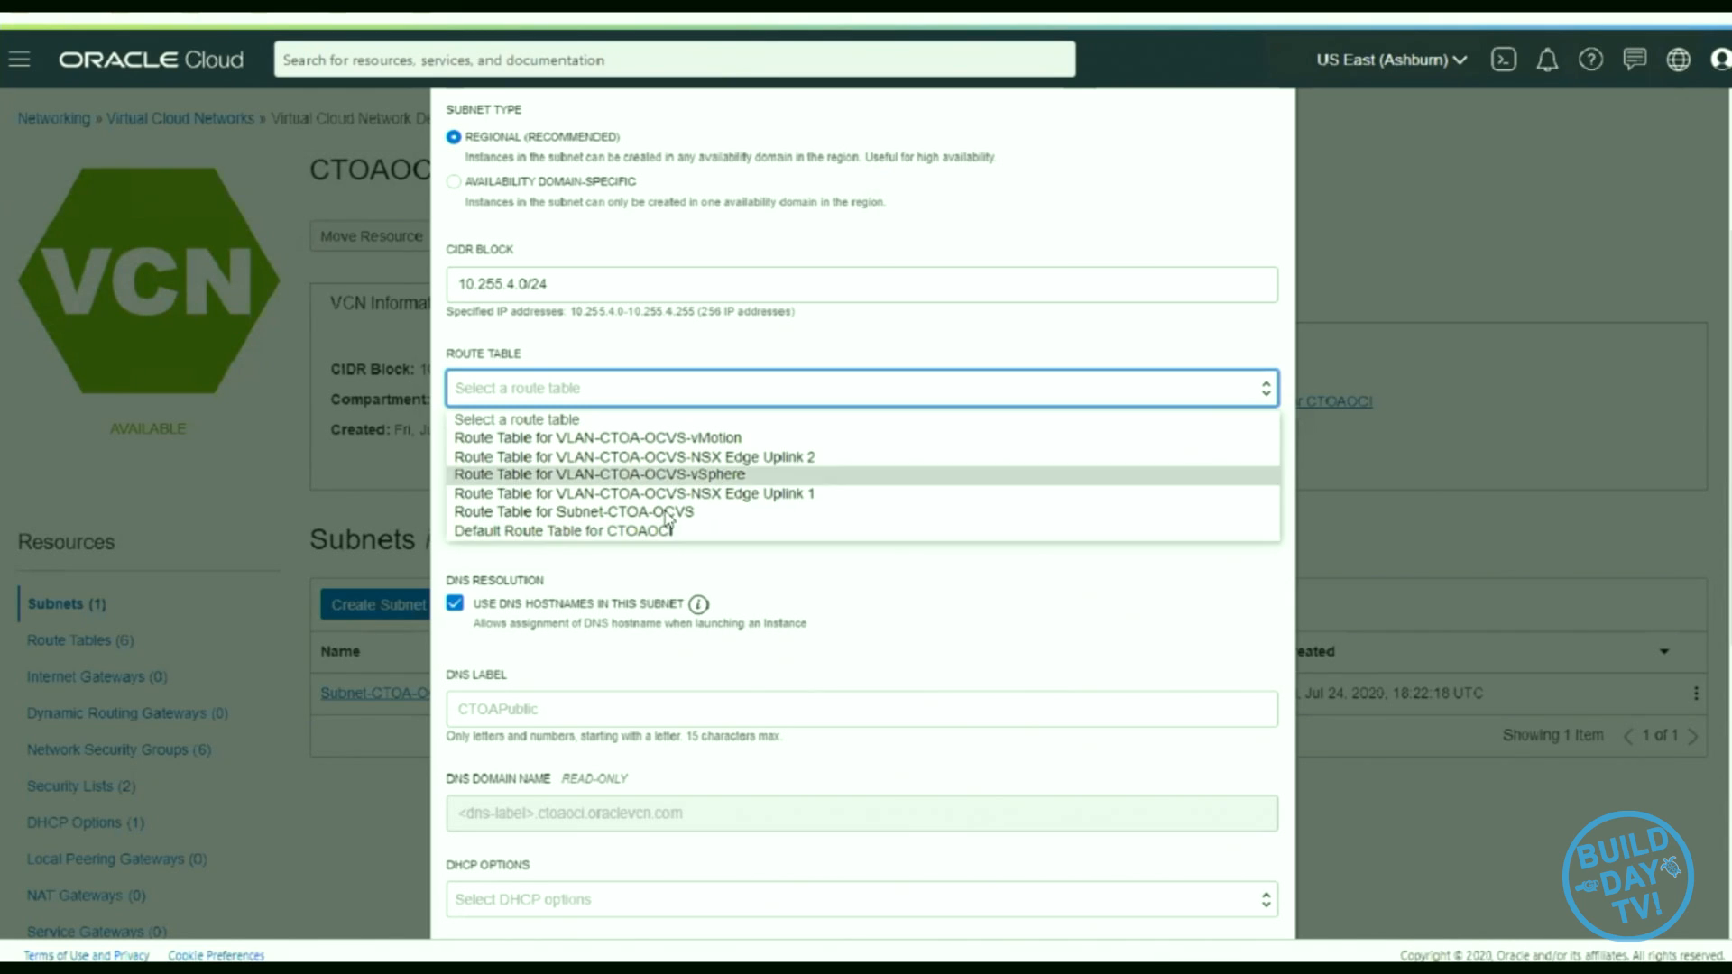
pyautogui.click(672, 532)
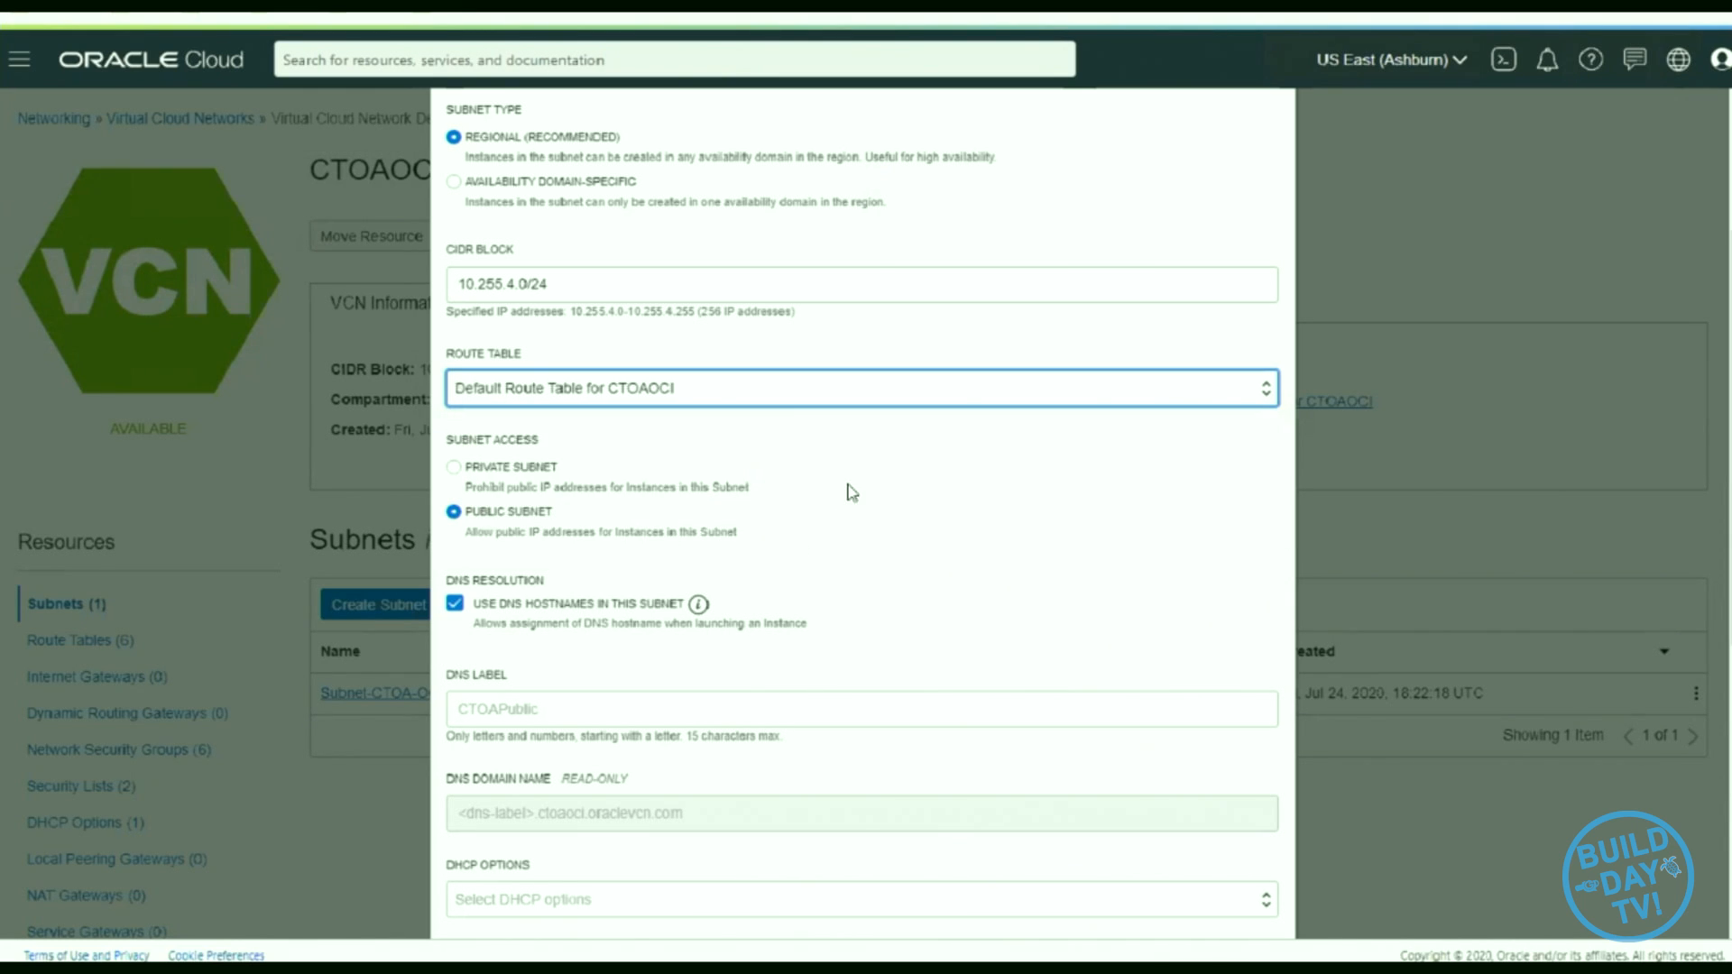
# - Assign Default Security List for CTOAOCI to the public subnet and create the subnet
pyautogui.scroll(-2, 855, 491)
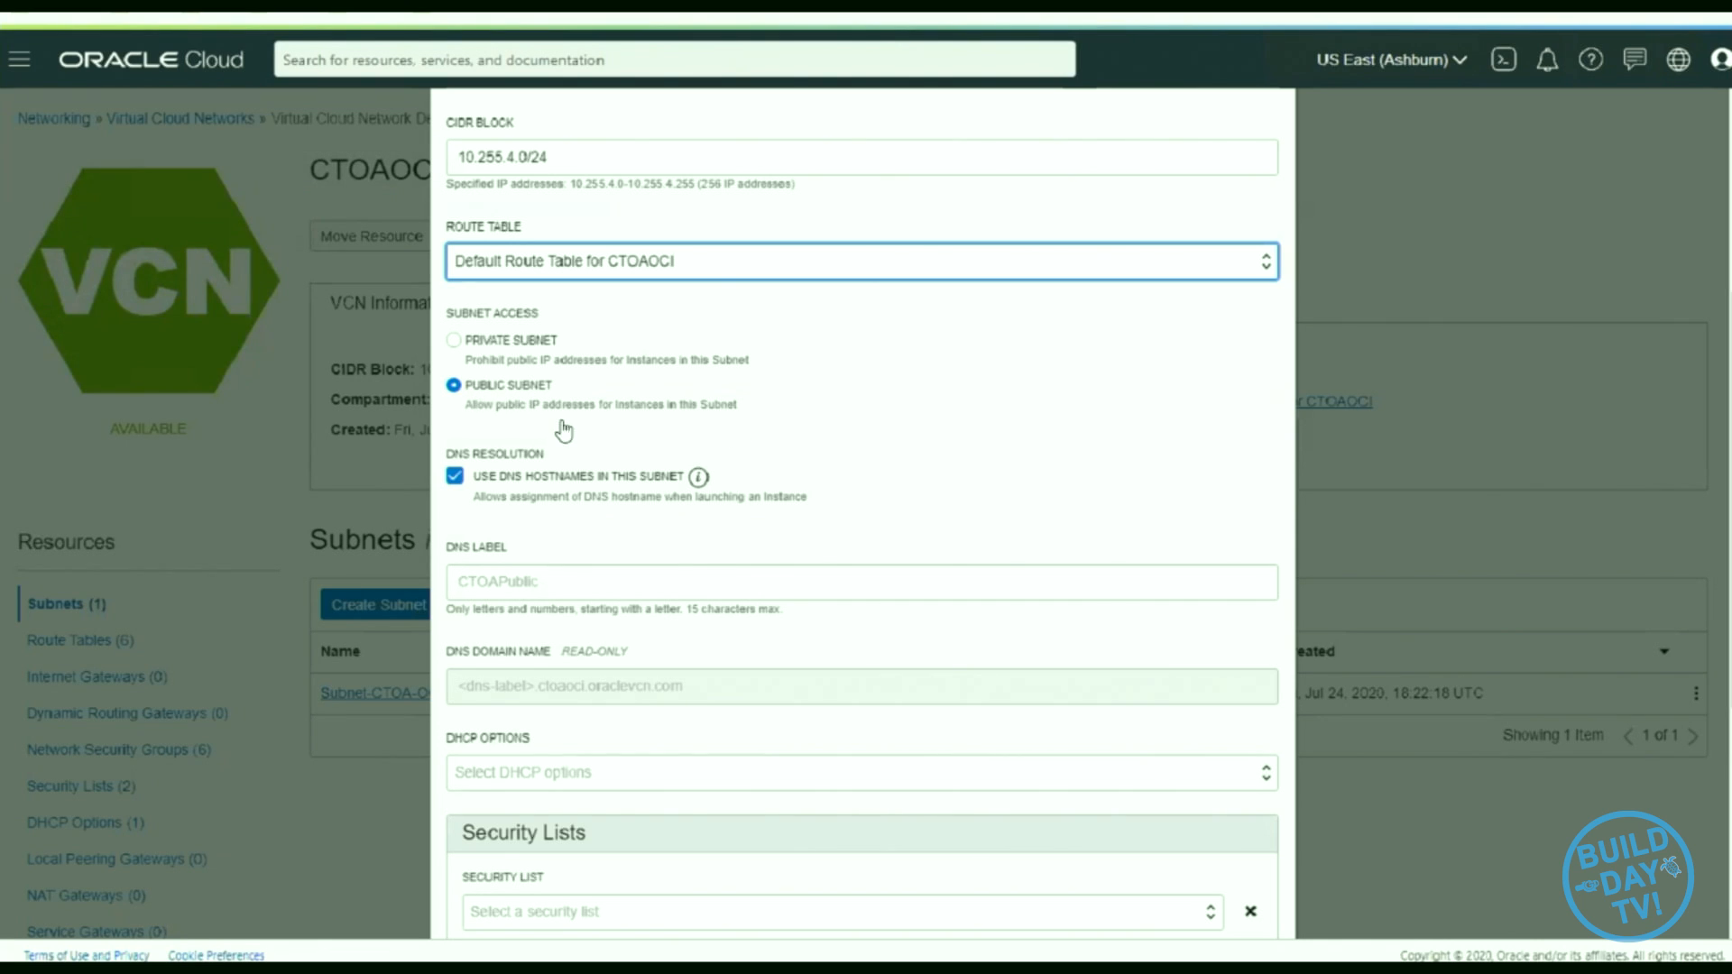
pyautogui.scroll(-5, 944, 532)
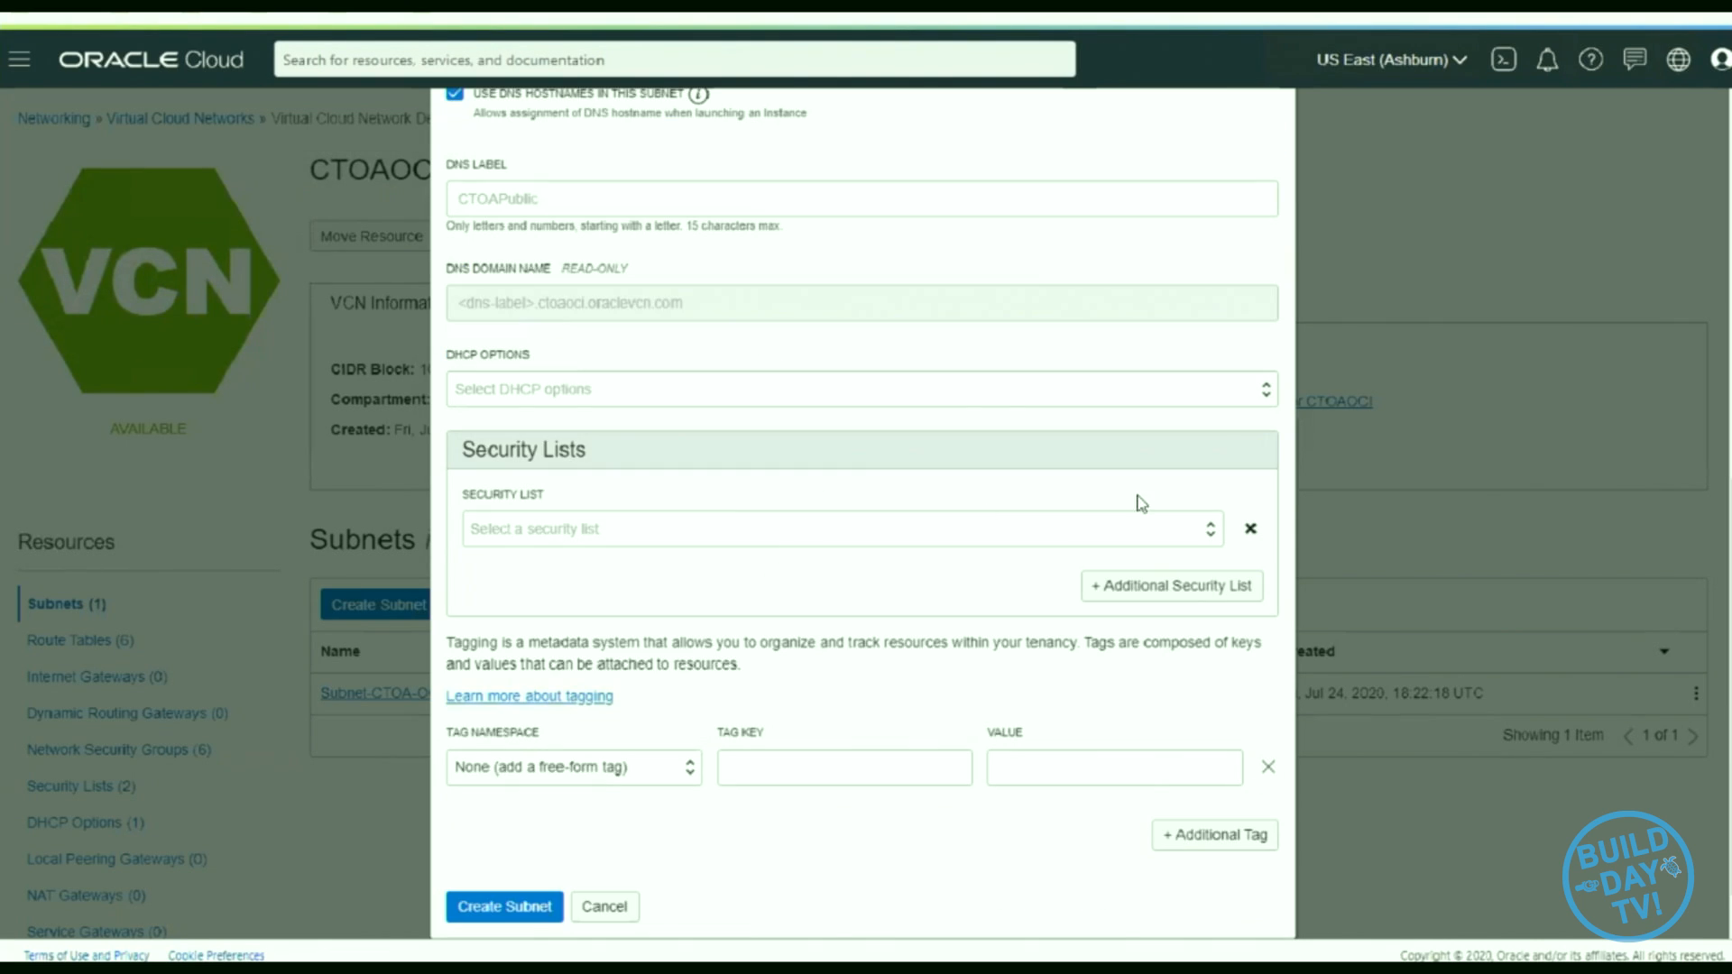
pyautogui.scroll(-1, 1192, 478)
pyautogui.click(1210, 477)
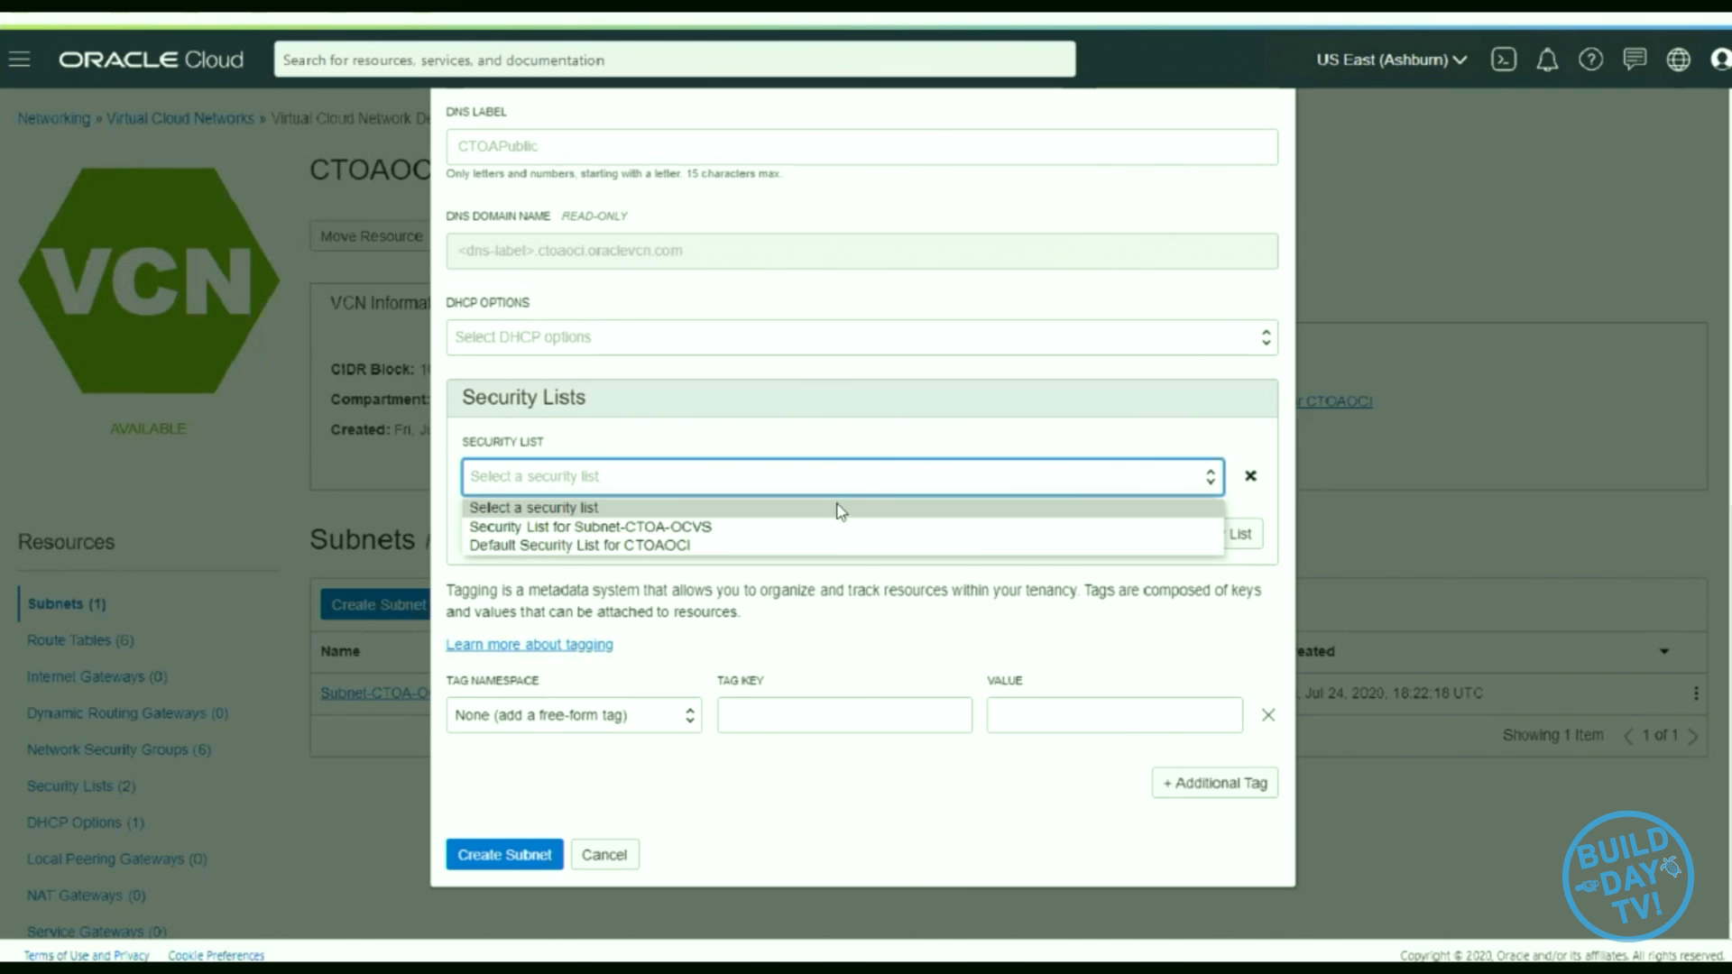
pyautogui.click(723, 547)
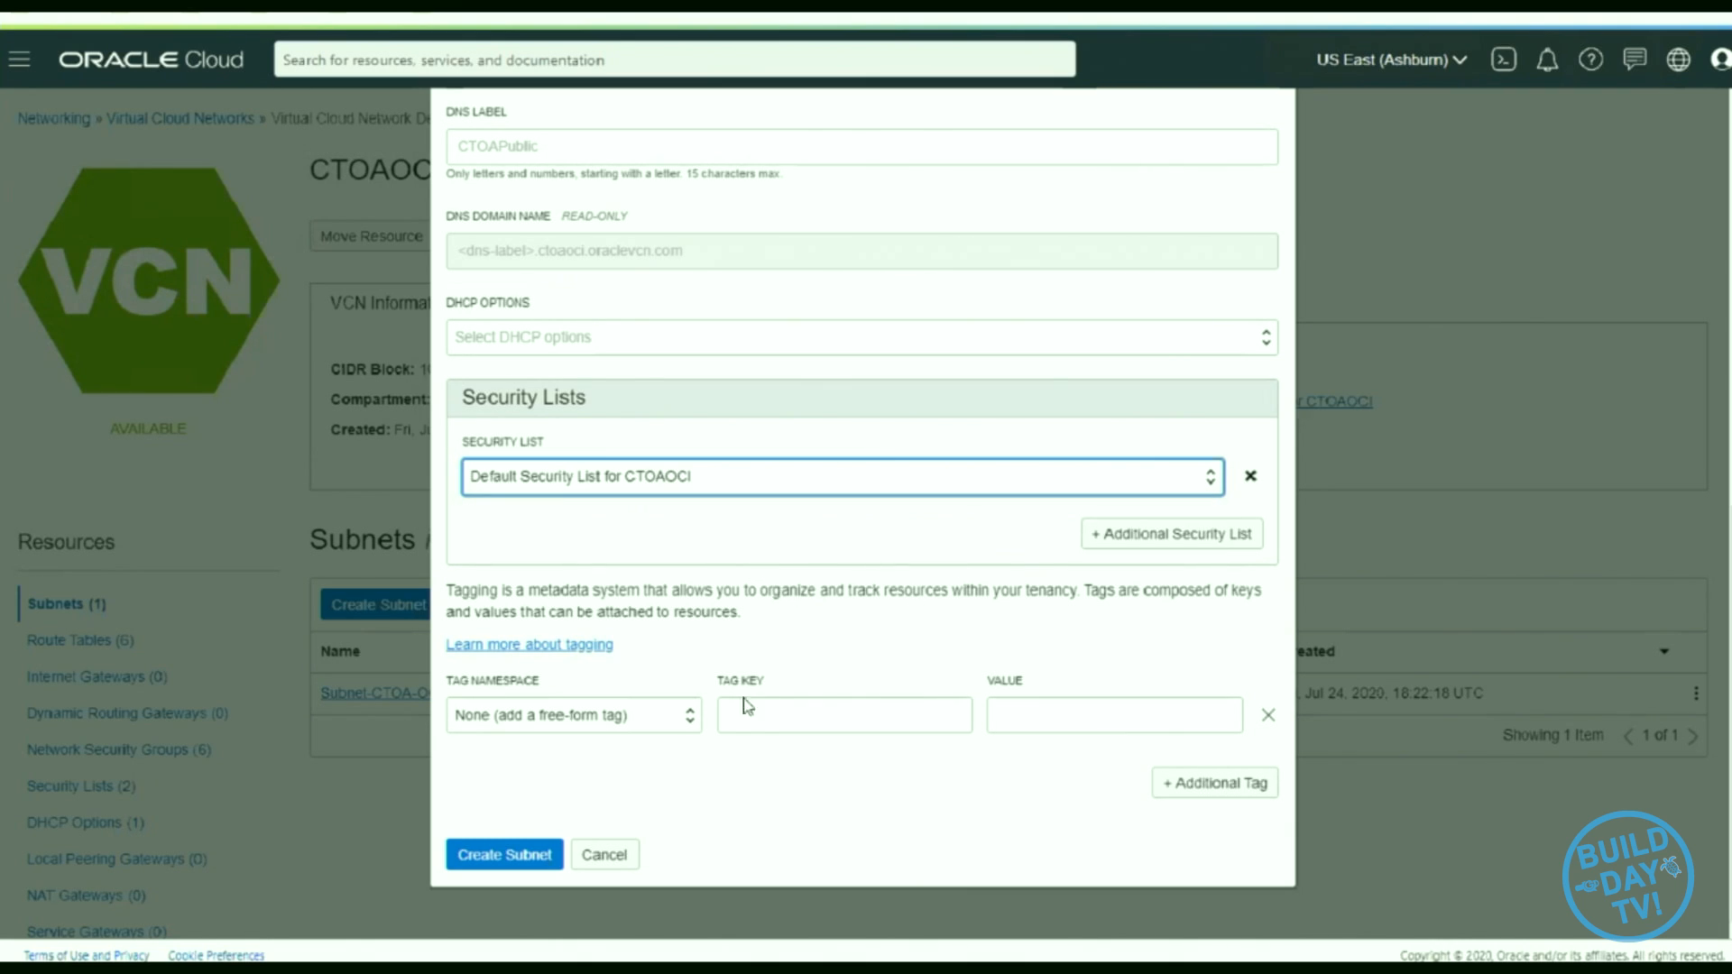
pyautogui.click(552, 851)
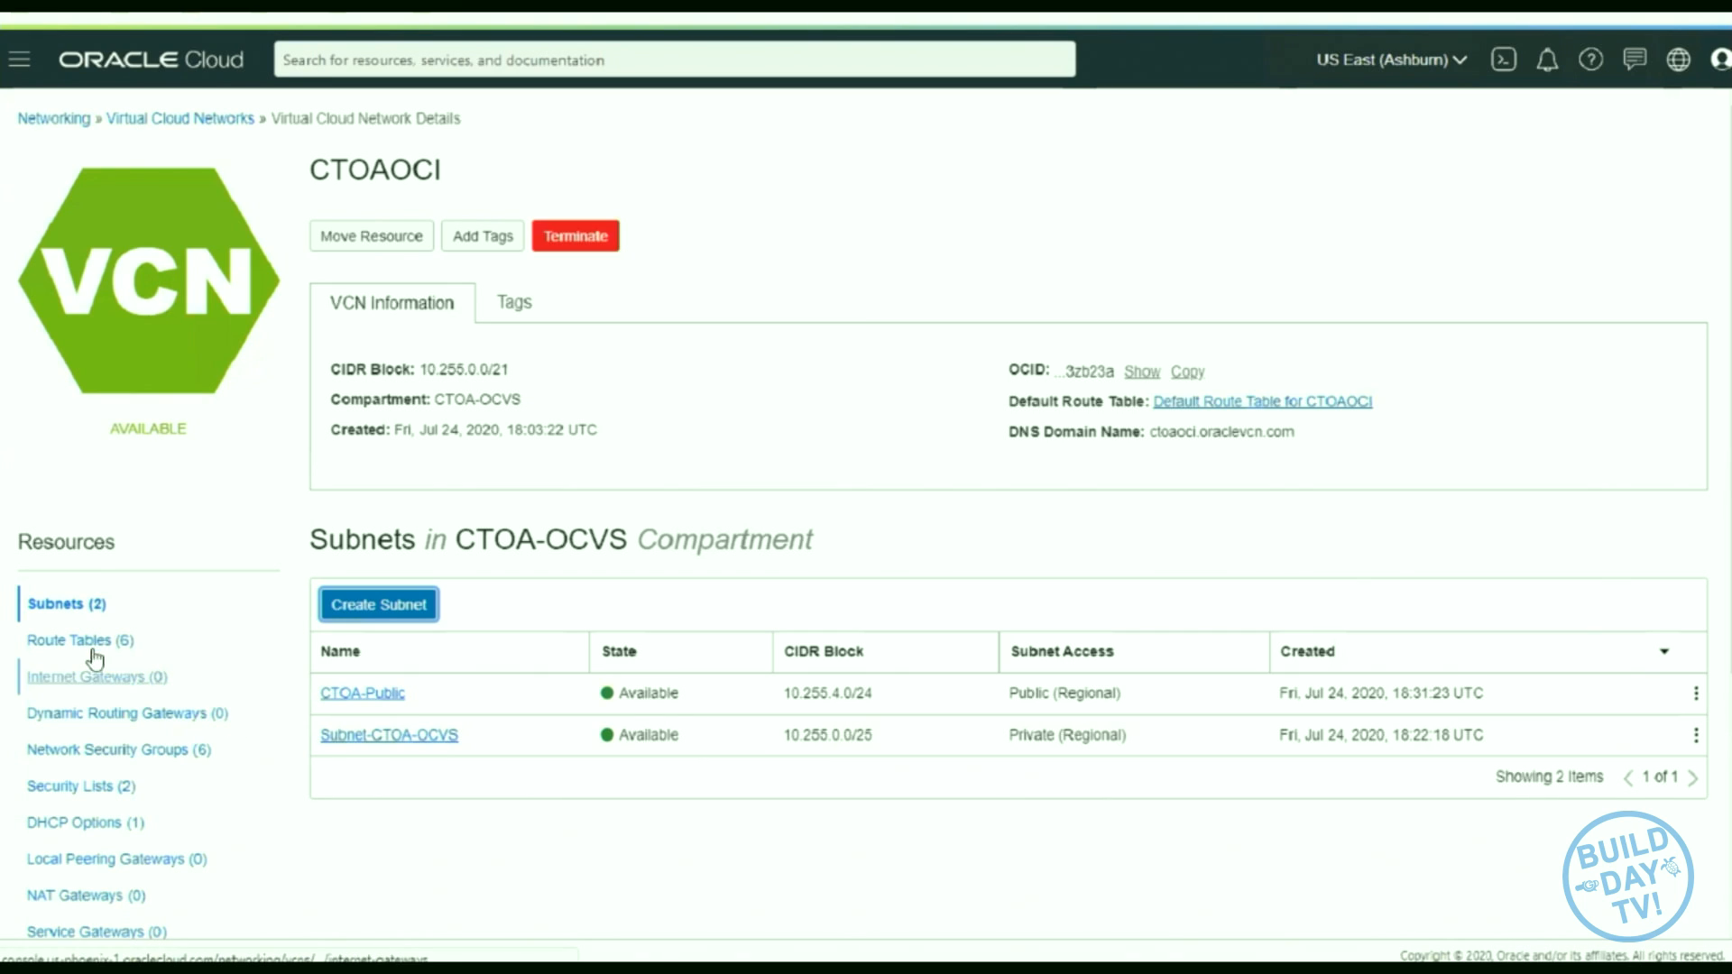
# - Create an internet gateway named CTOA-IG for the CTOAOCI network in the CTOA-OCVS compartment
pyautogui.click(135, 681)
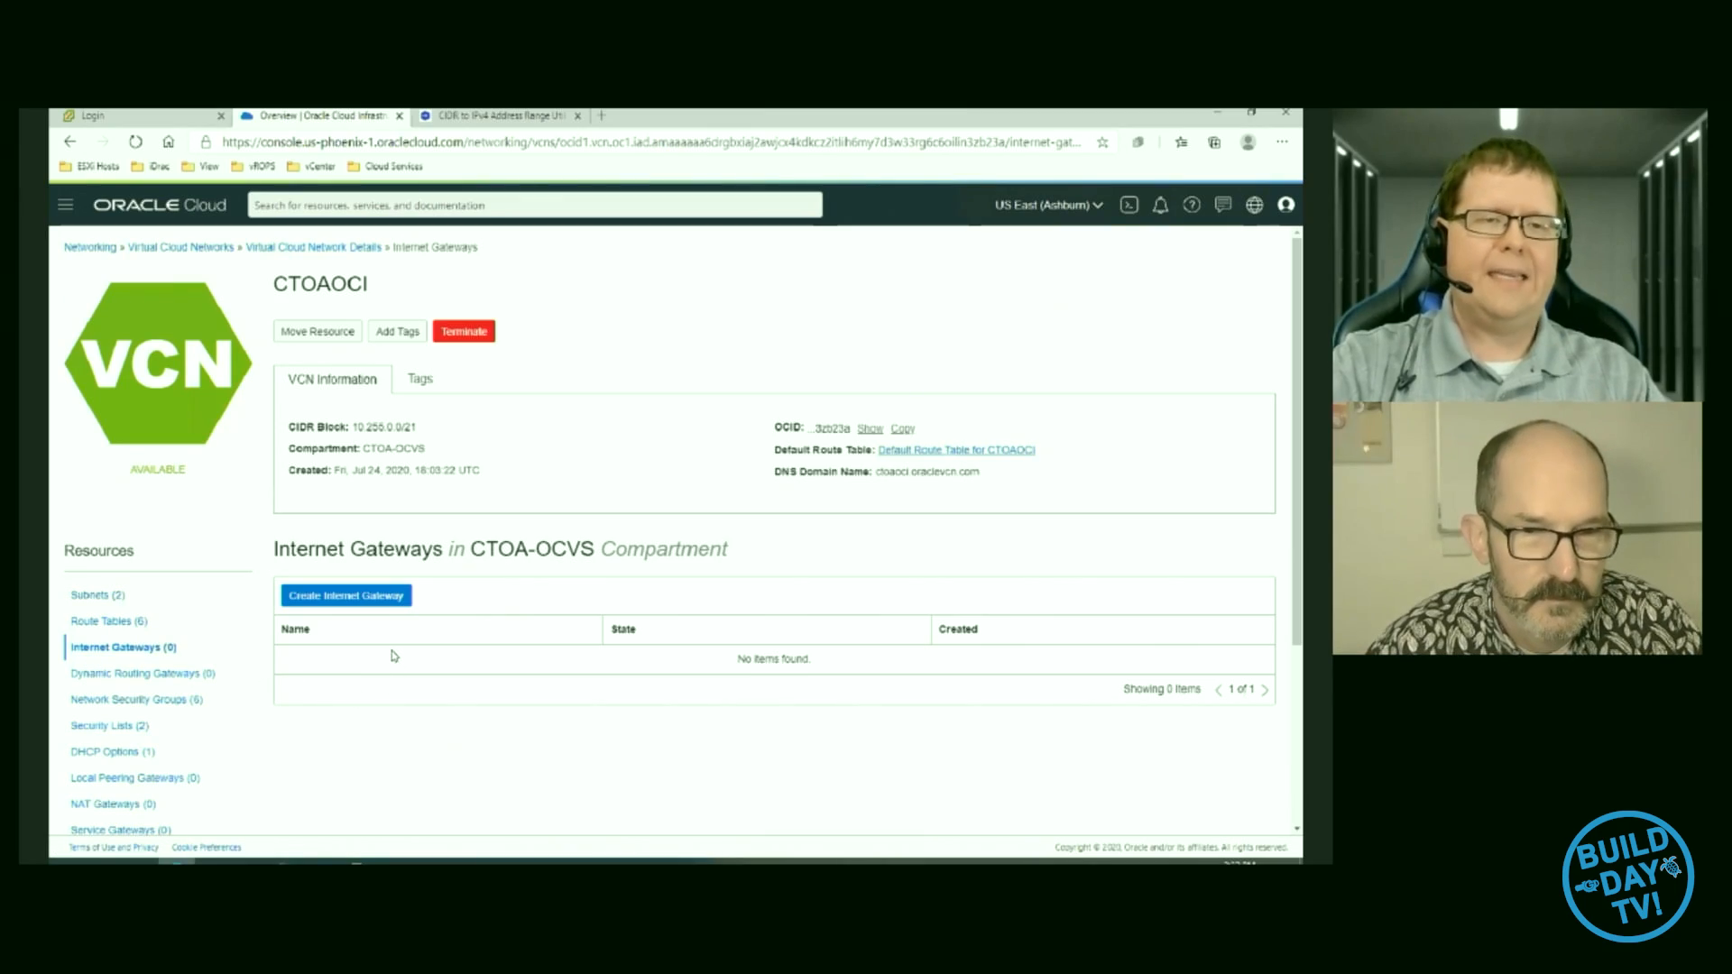
pyautogui.click(345, 596)
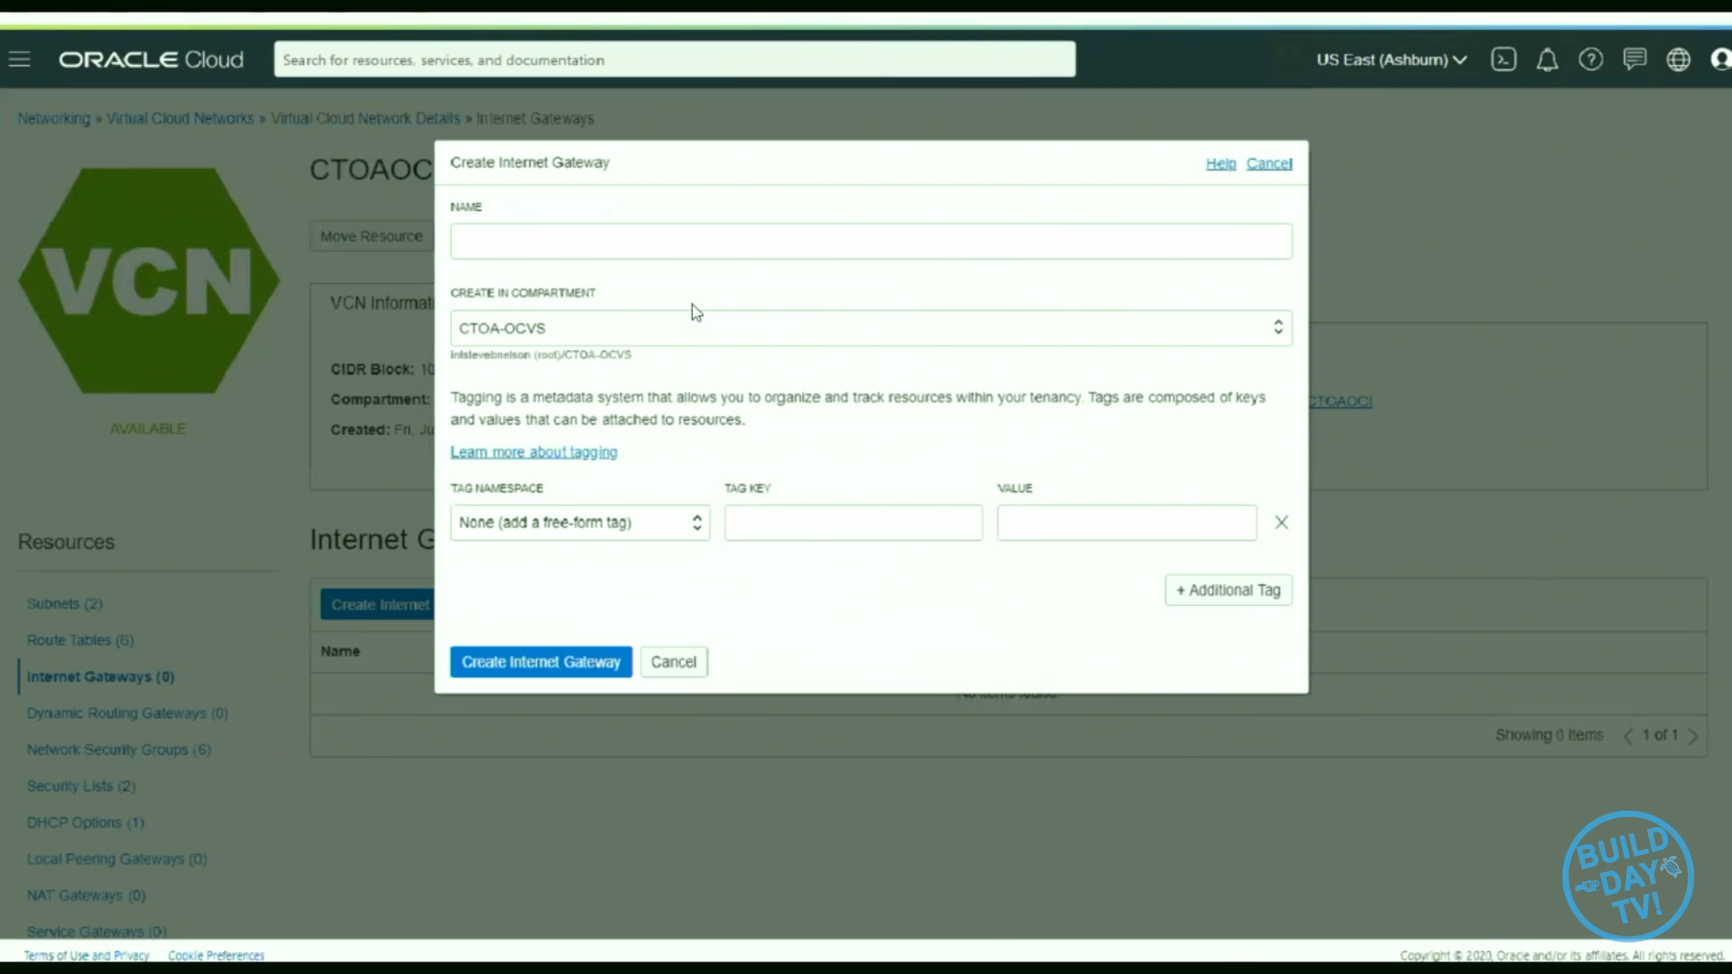
pyautogui.click(622, 246)
pyautogui.write('CTO')
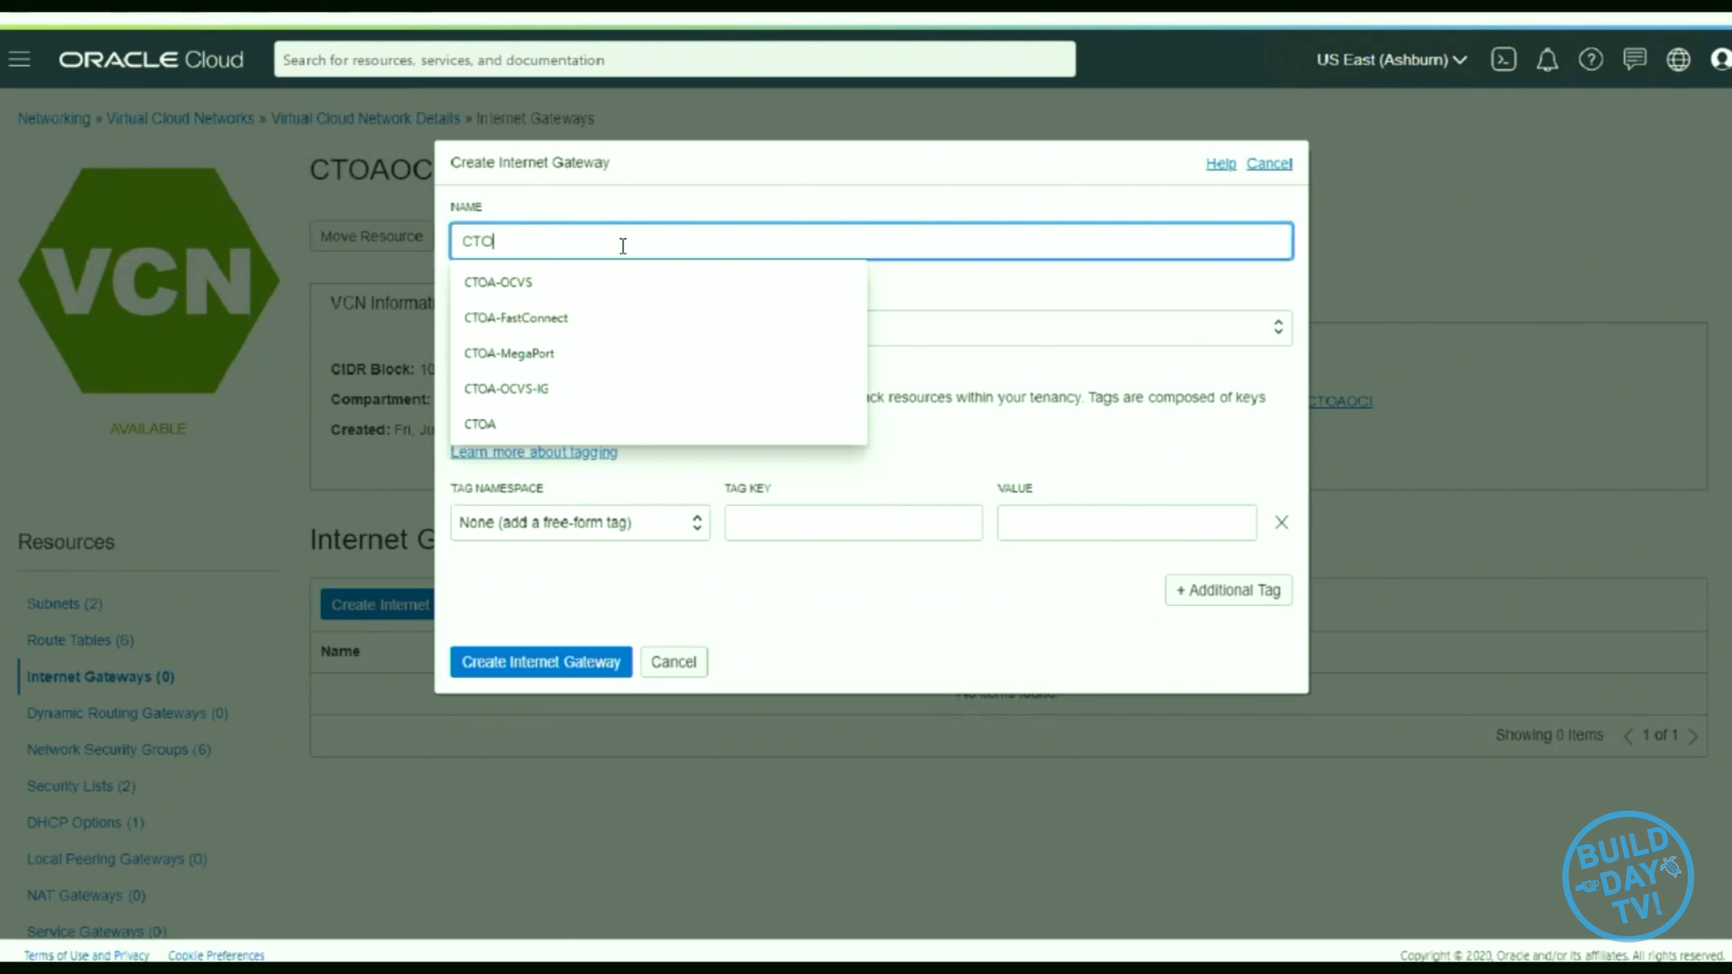
pyautogui.write('A-IG')
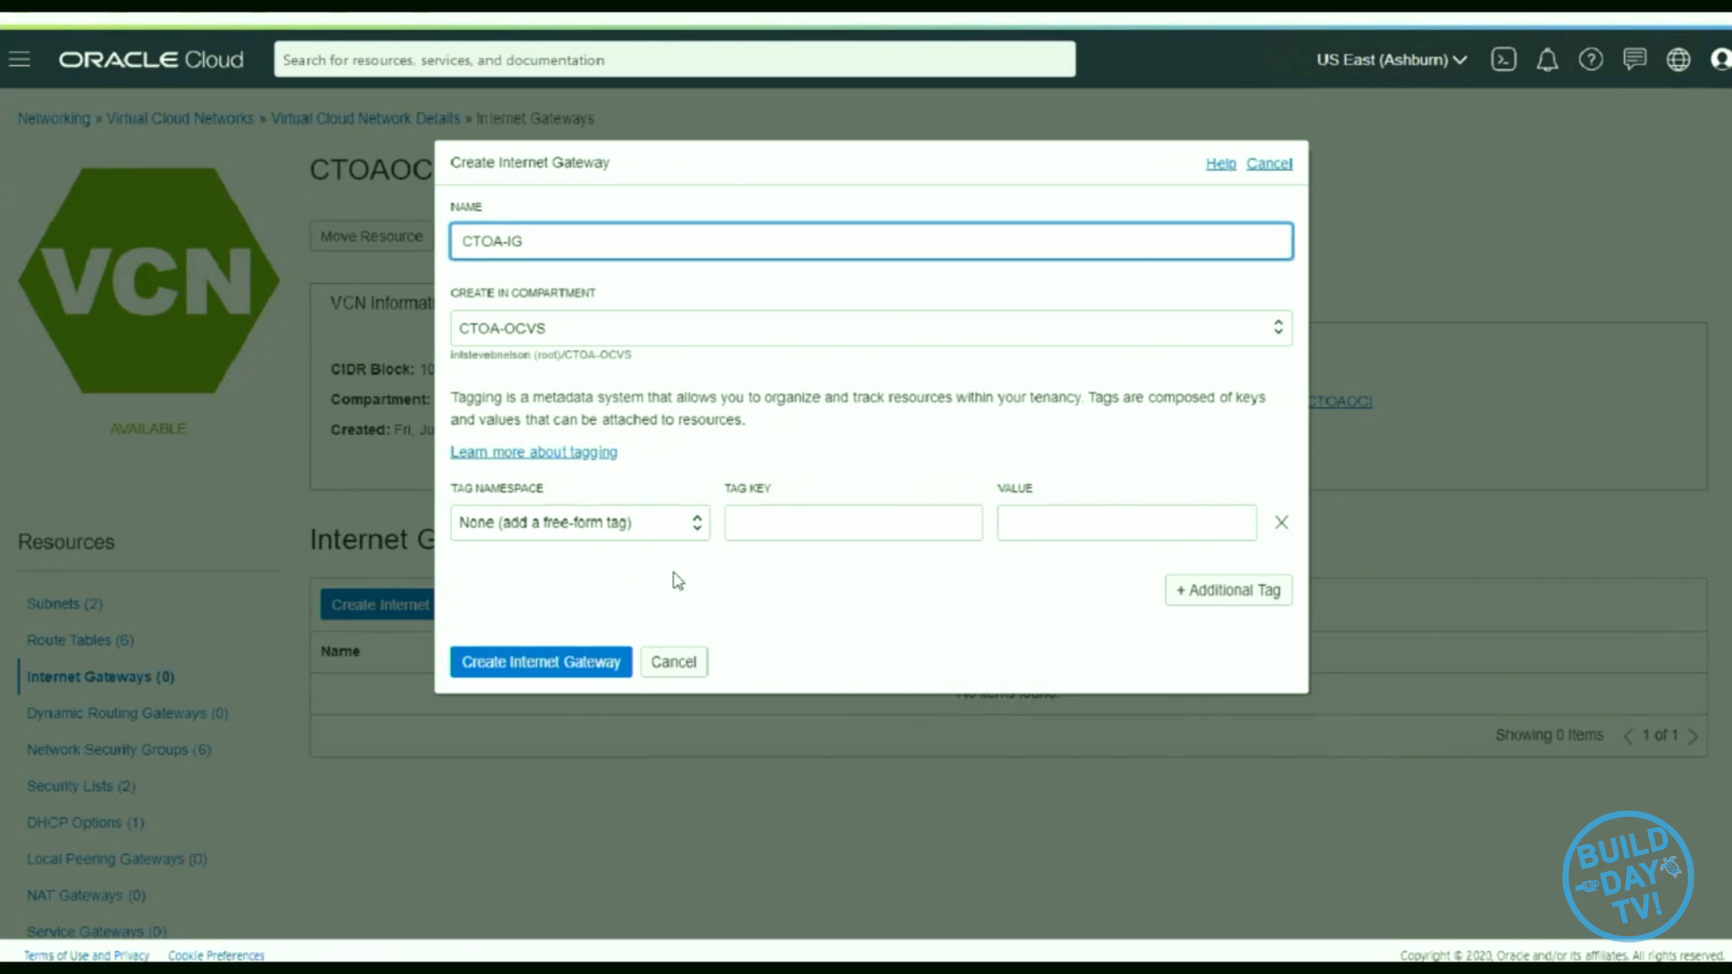
pyautogui.click(575, 664)
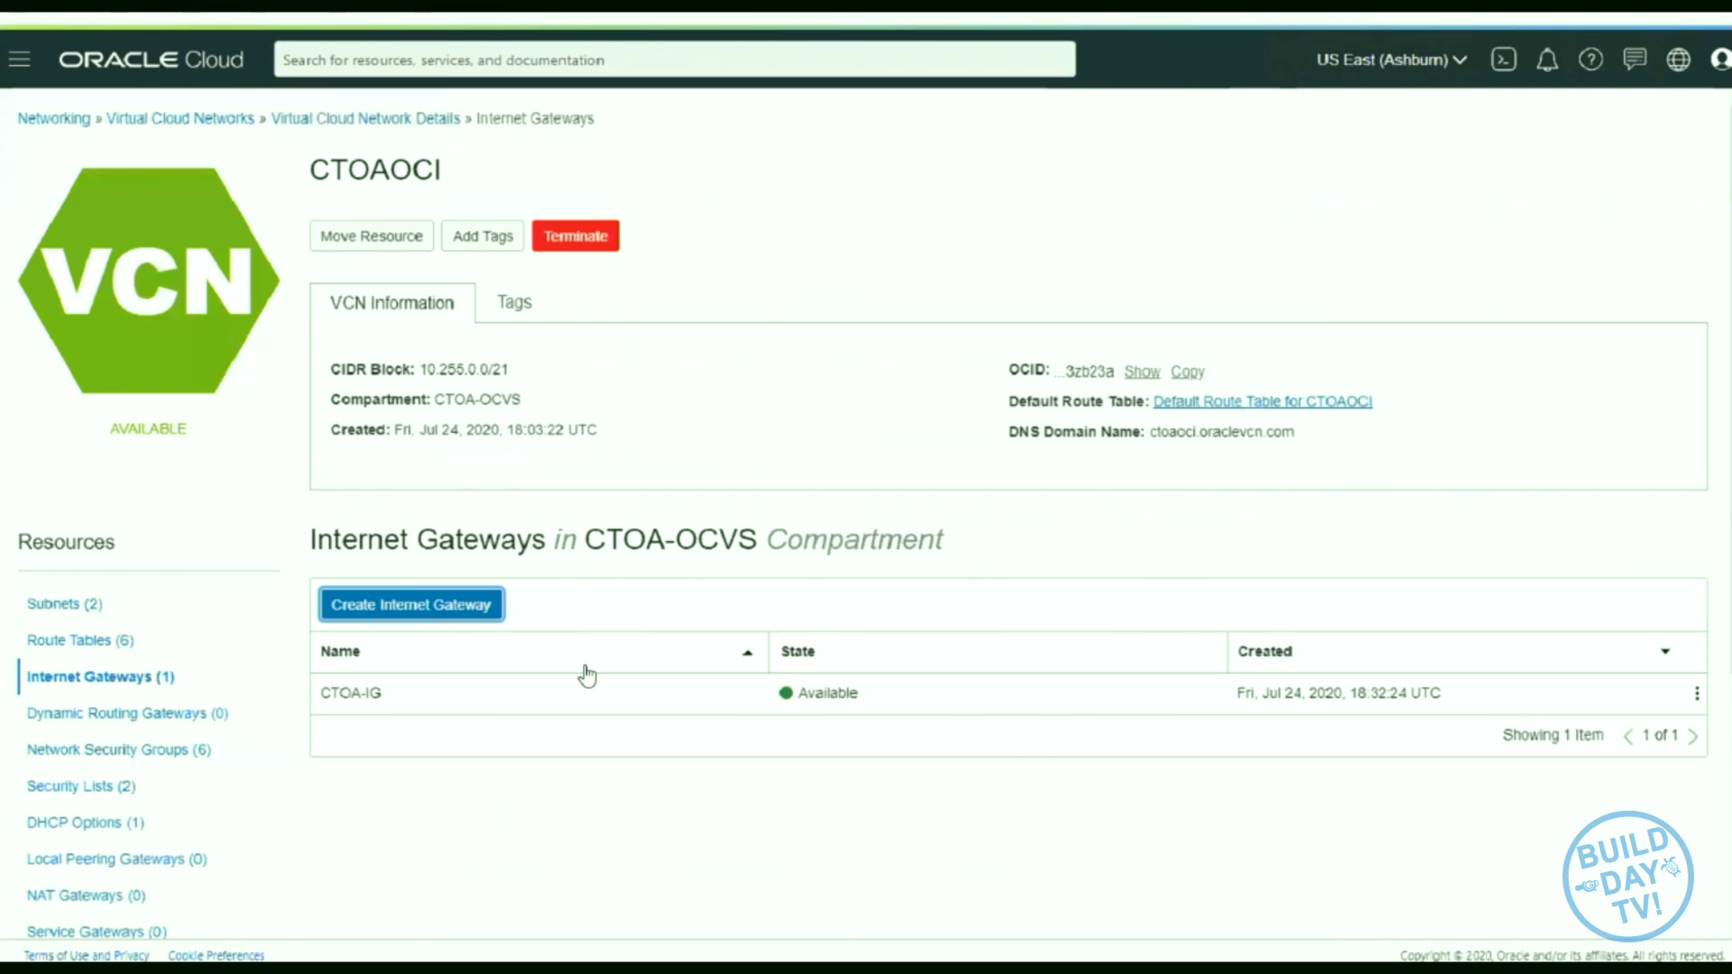
# - Open the Default Route Table for CTOAOCI from the network's route tables
pyautogui.scroll(-3, 823, 713)
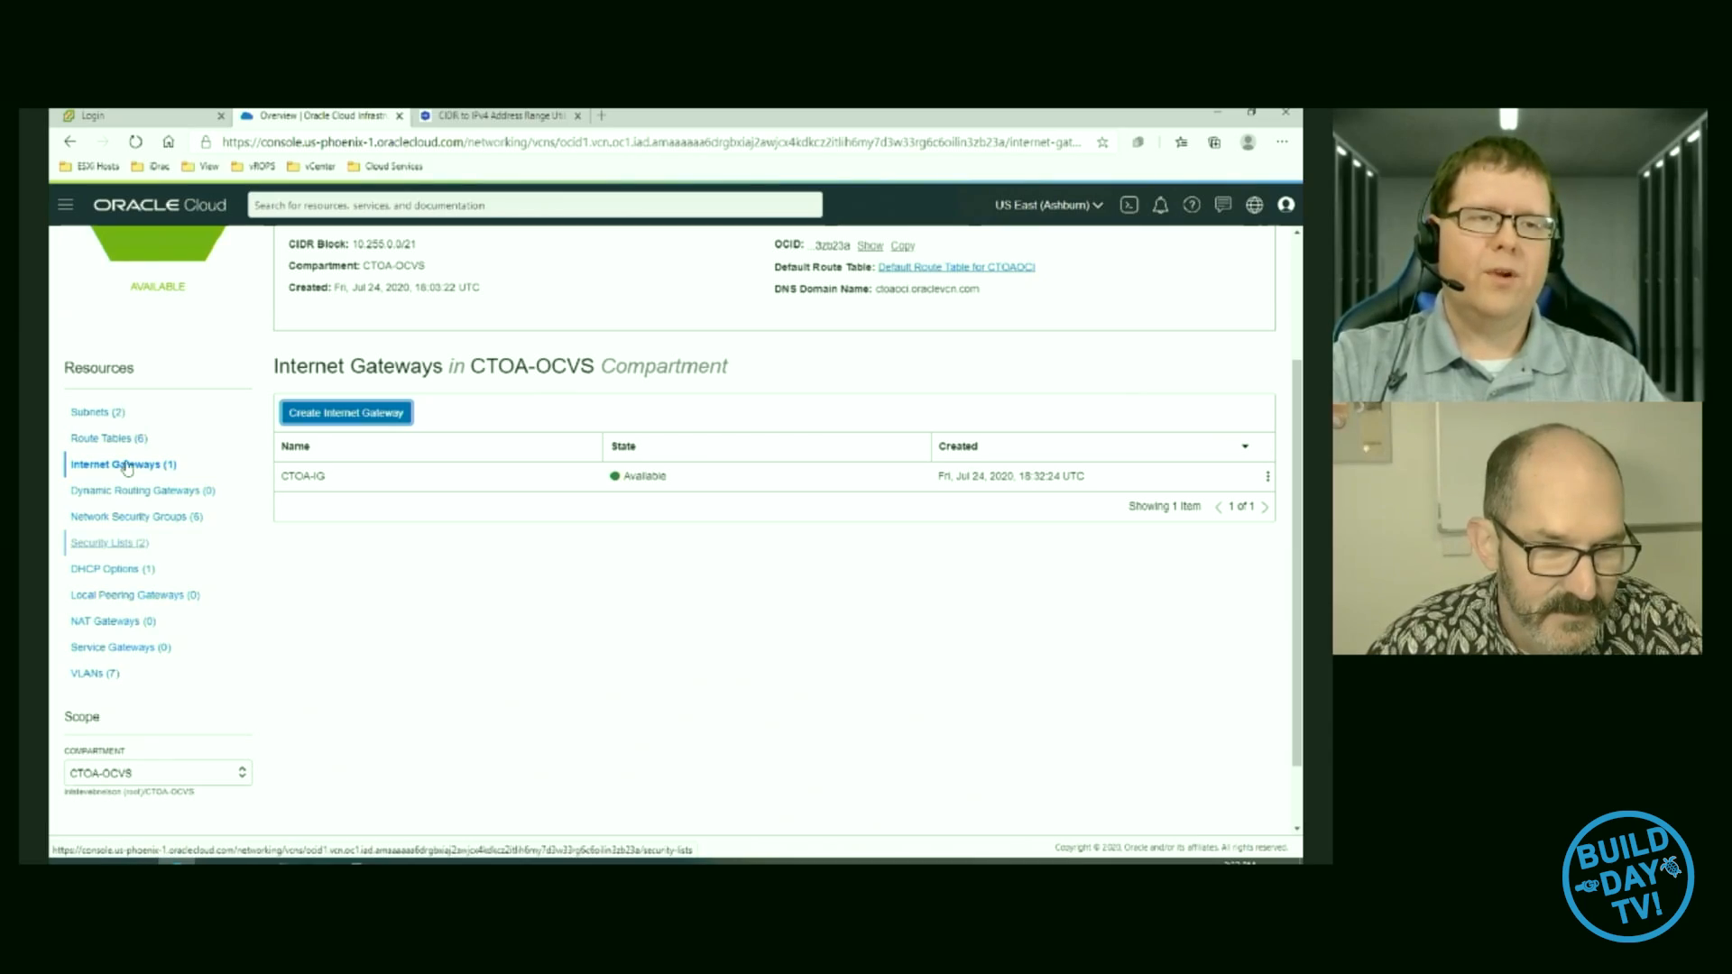
pyautogui.click(120, 441)
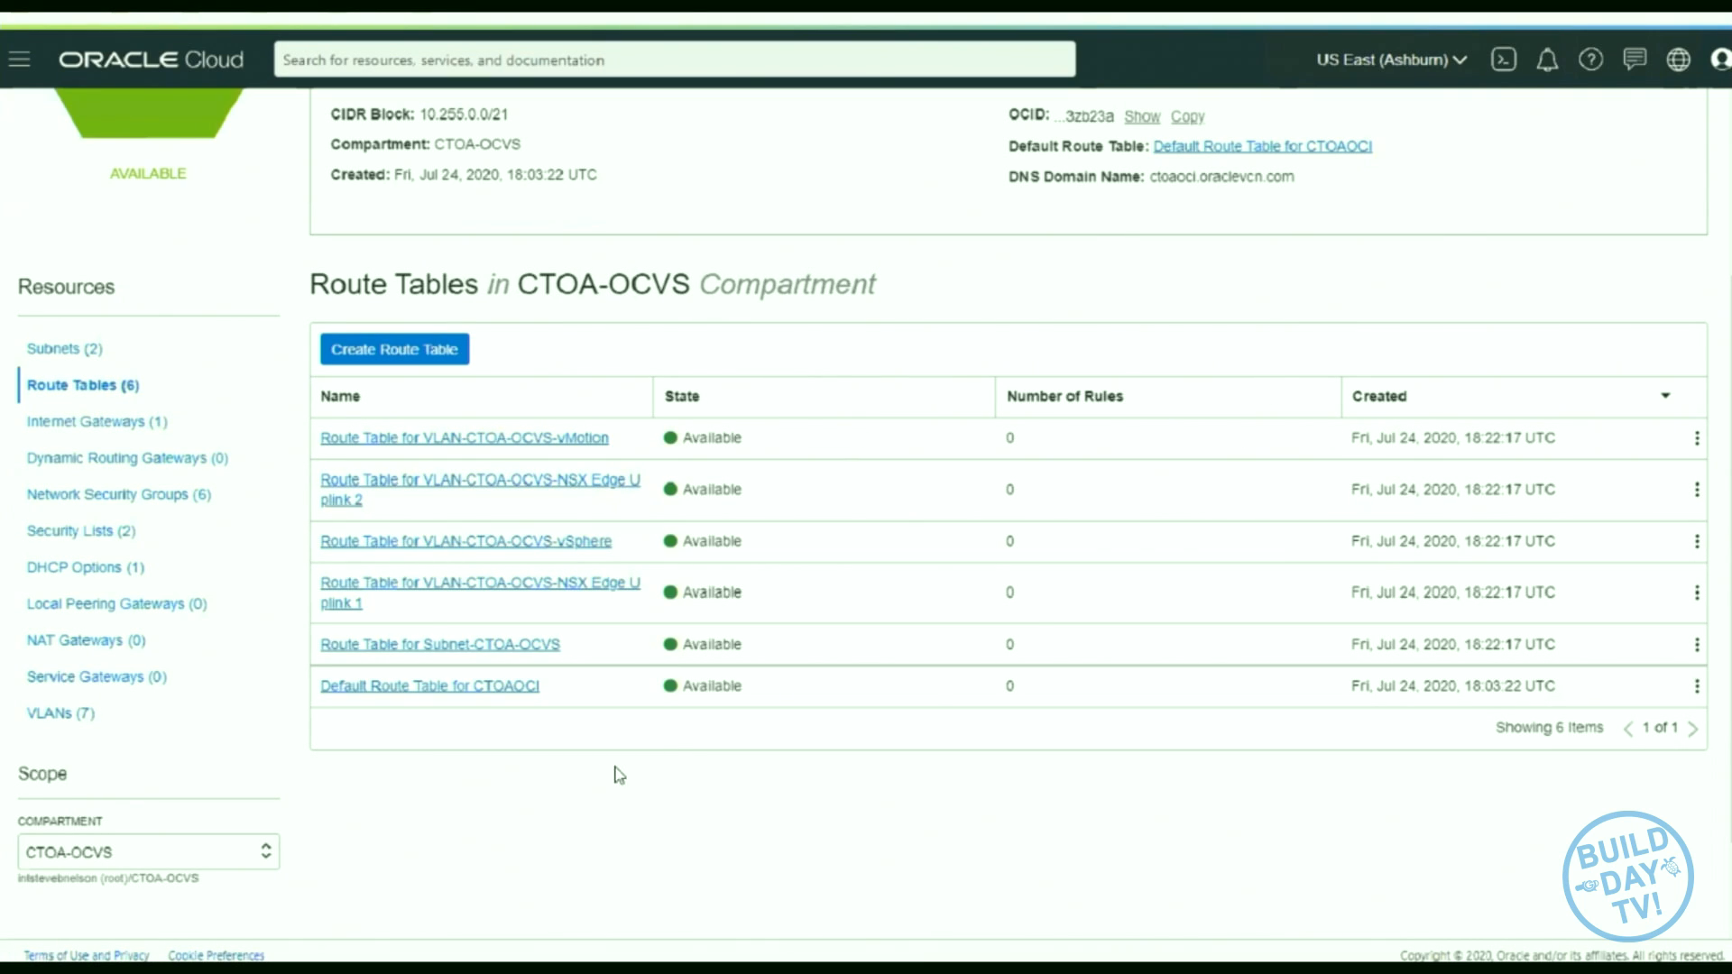
pyautogui.click(461, 694)
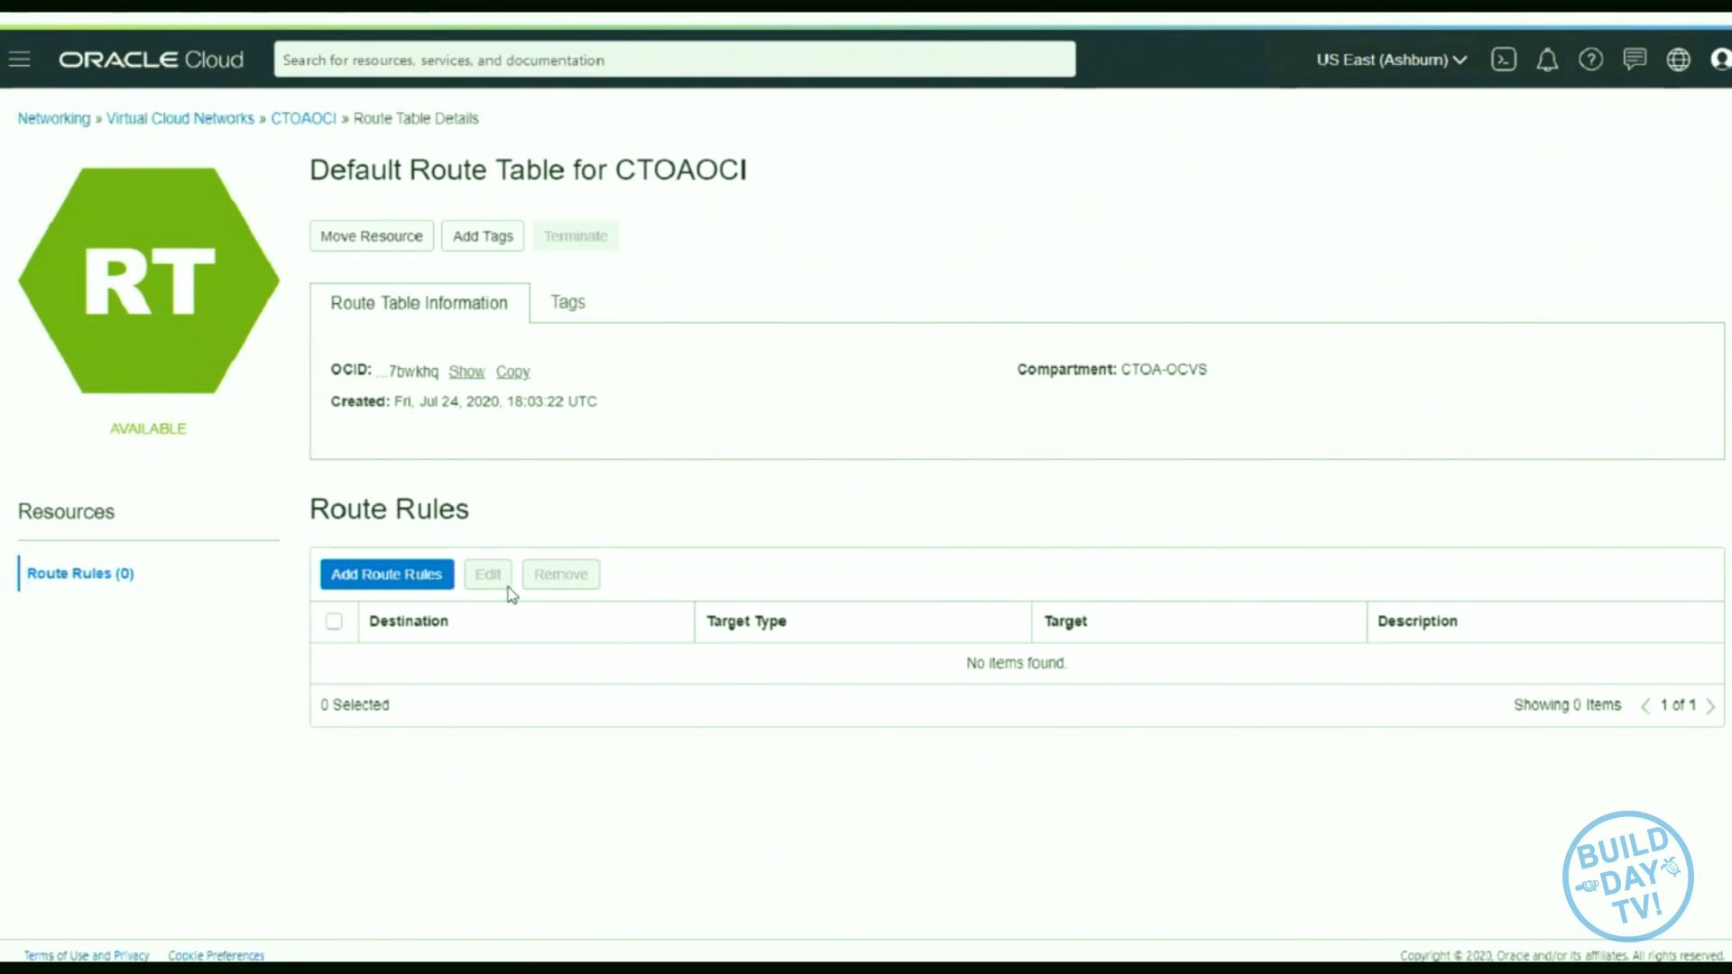
pyautogui.click(409, 582)
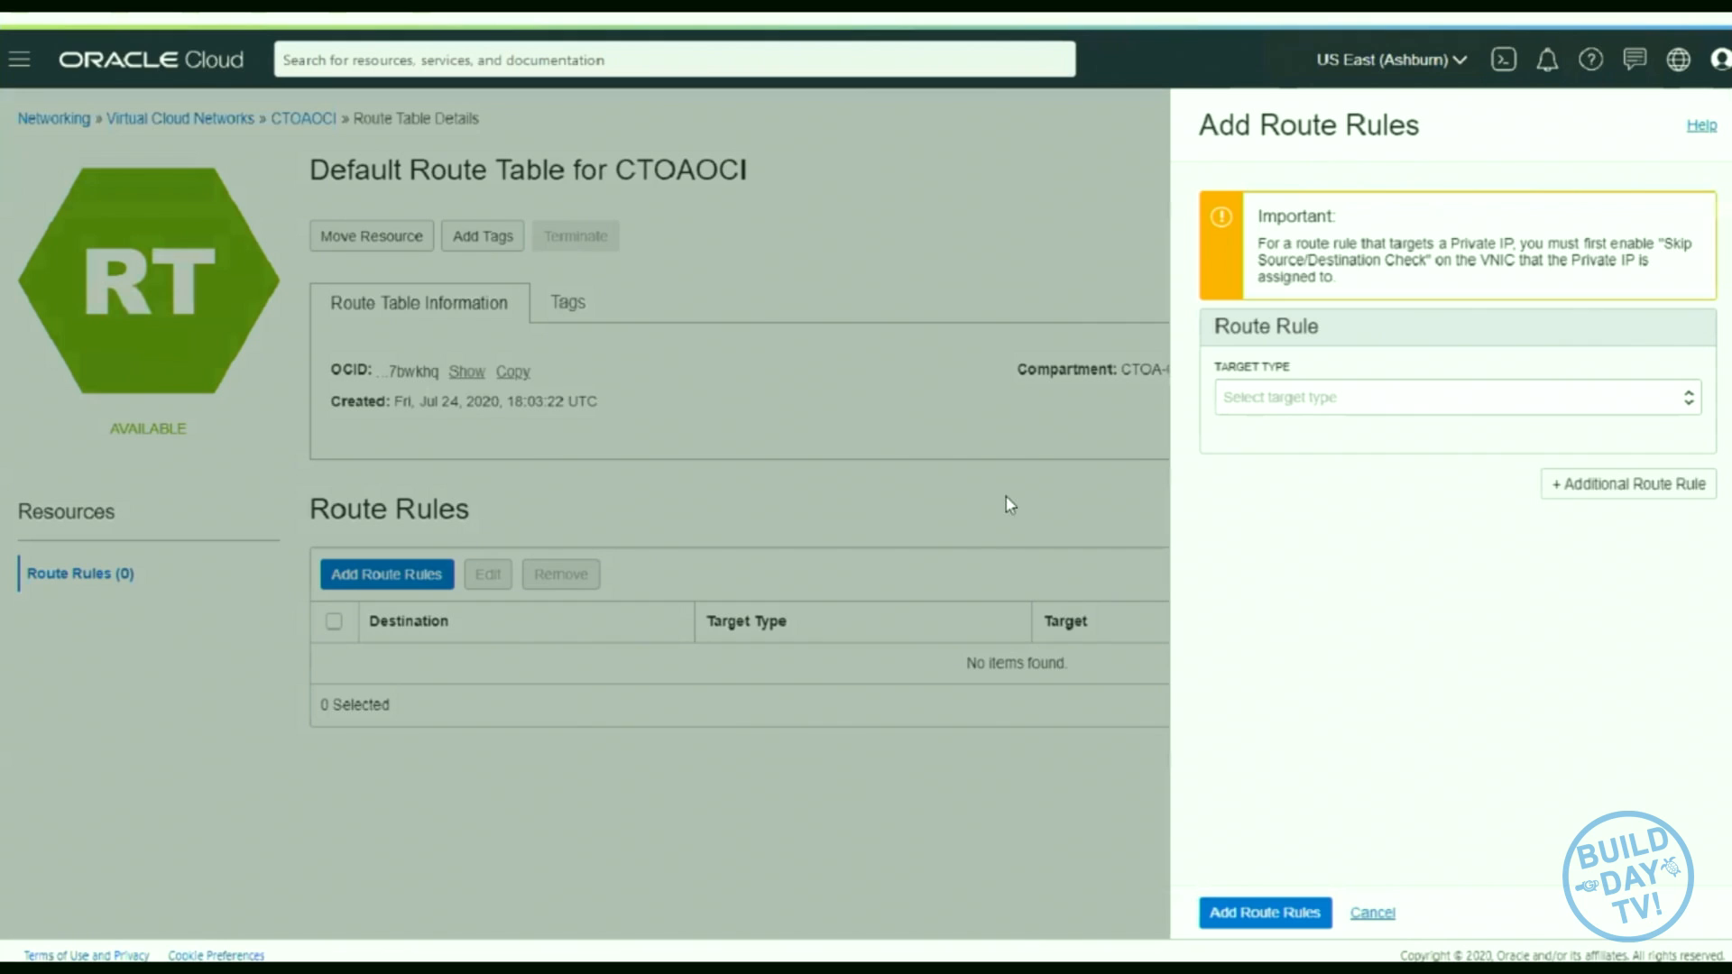
pyautogui.click(1267, 410)
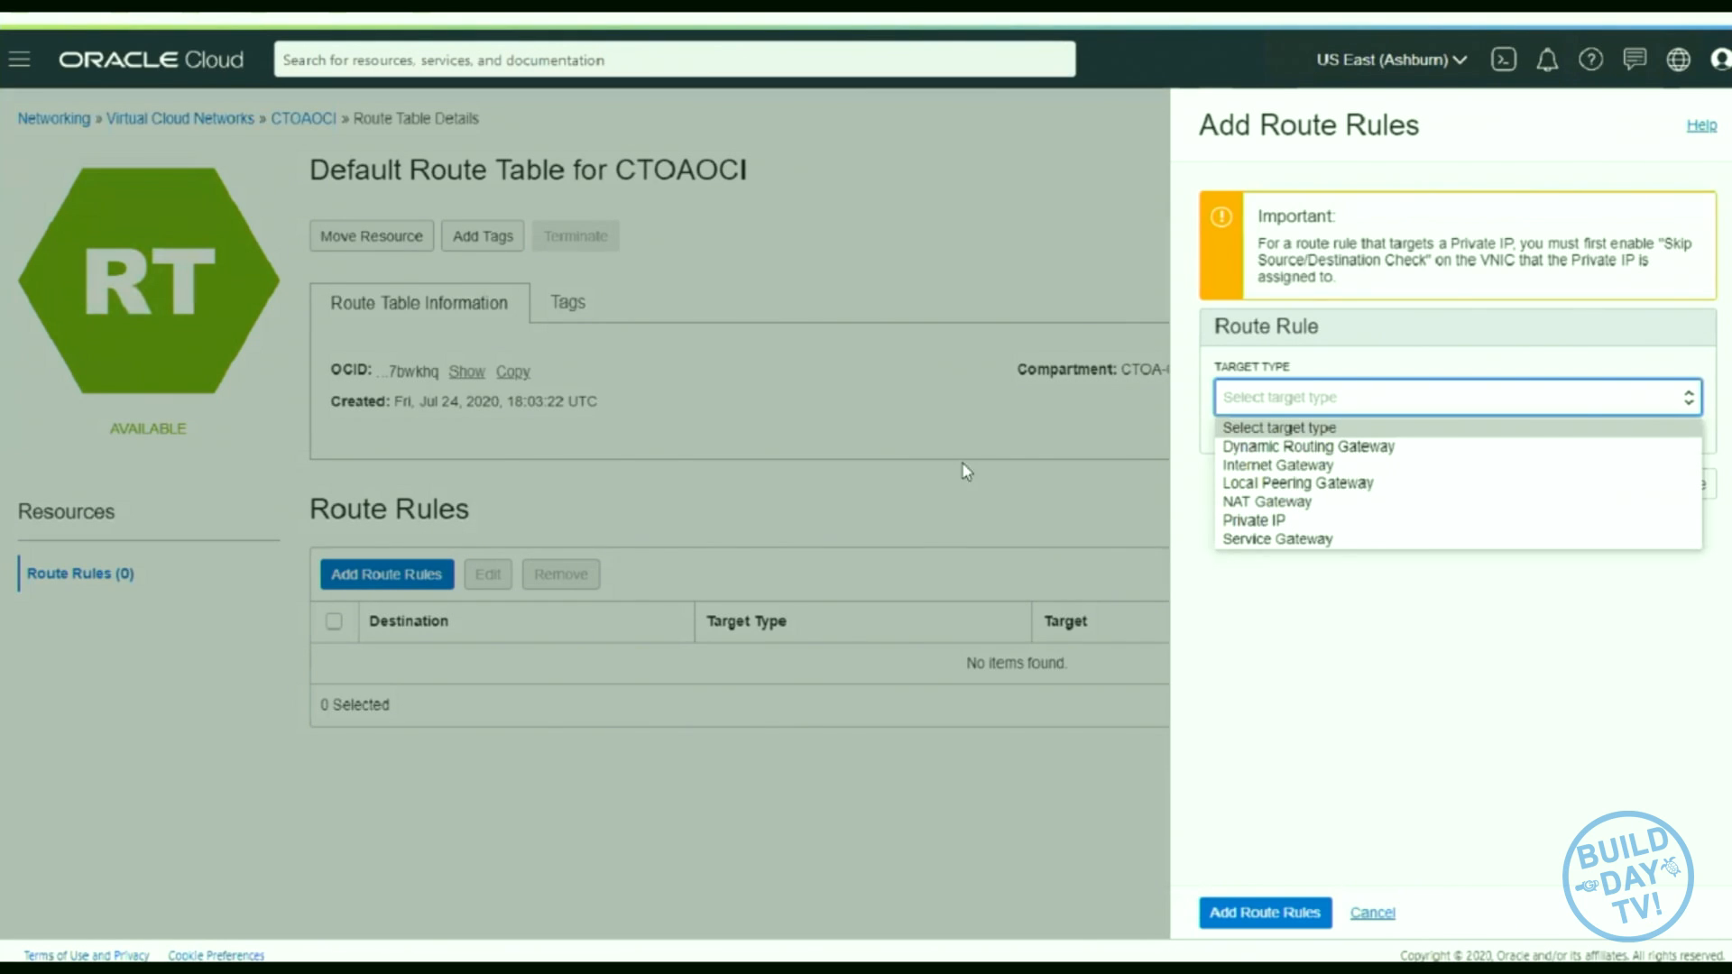
pyautogui.click(482, 543)
pyautogui.click(433, 584)
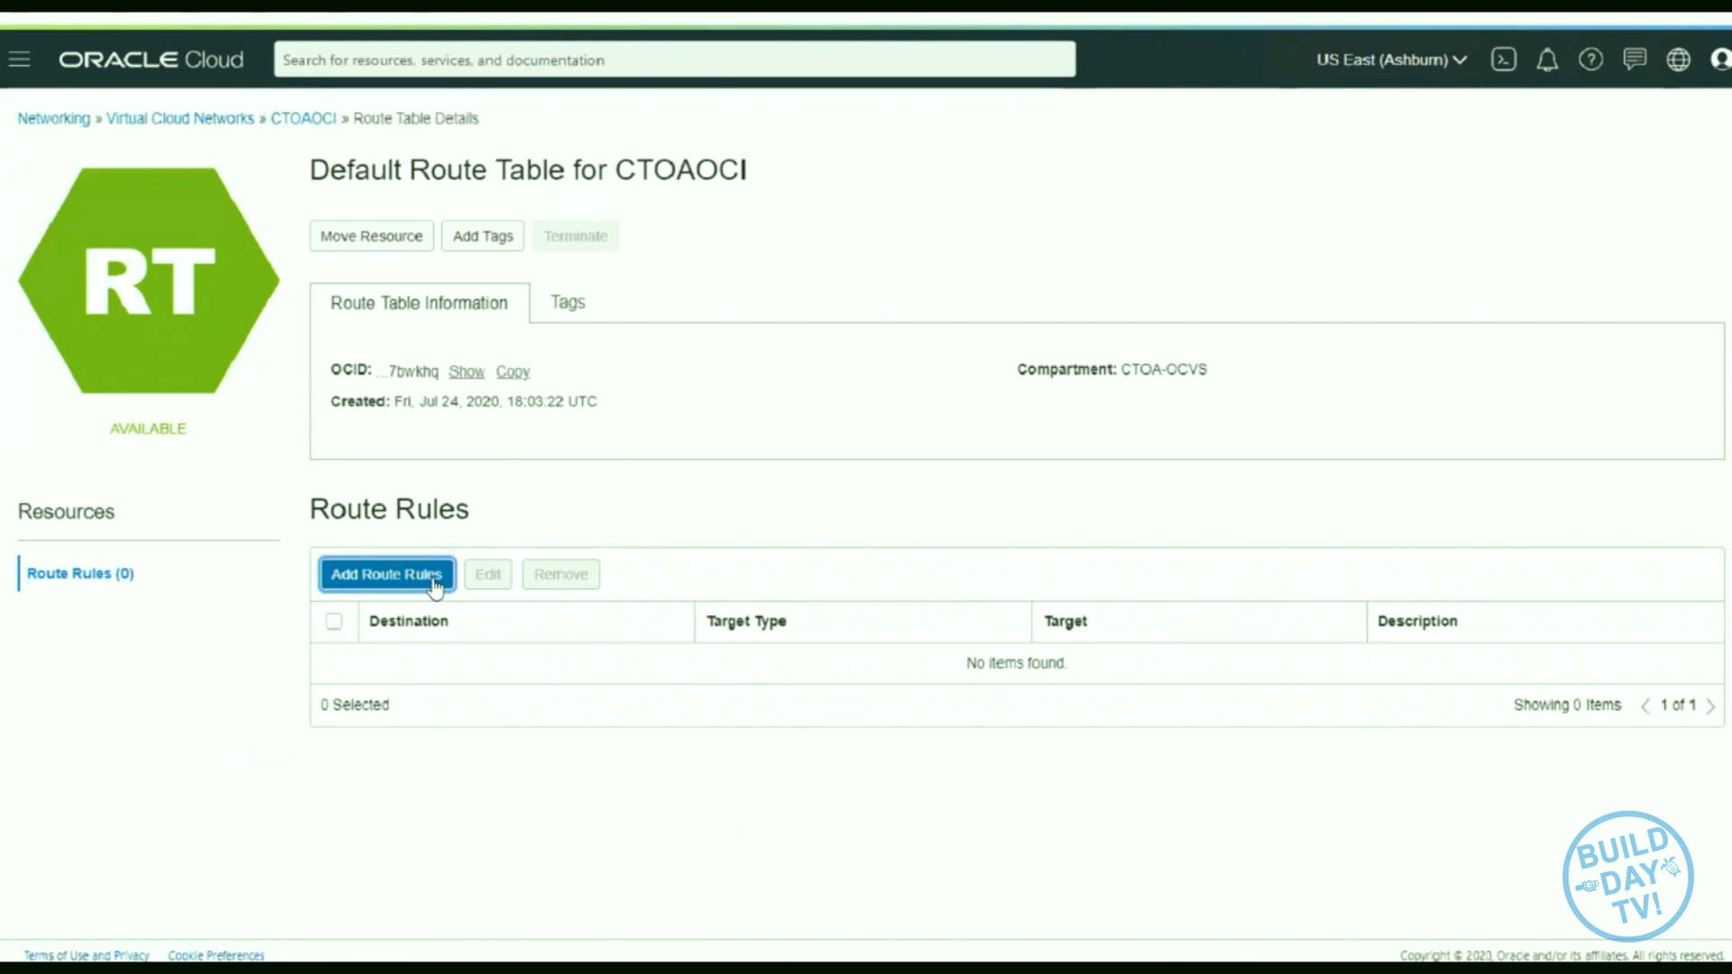
# - Start a route rule in the default route table with target type Internet Gateway and destination CIDR block 0.0.0.0/0
pyautogui.click(436, 582)
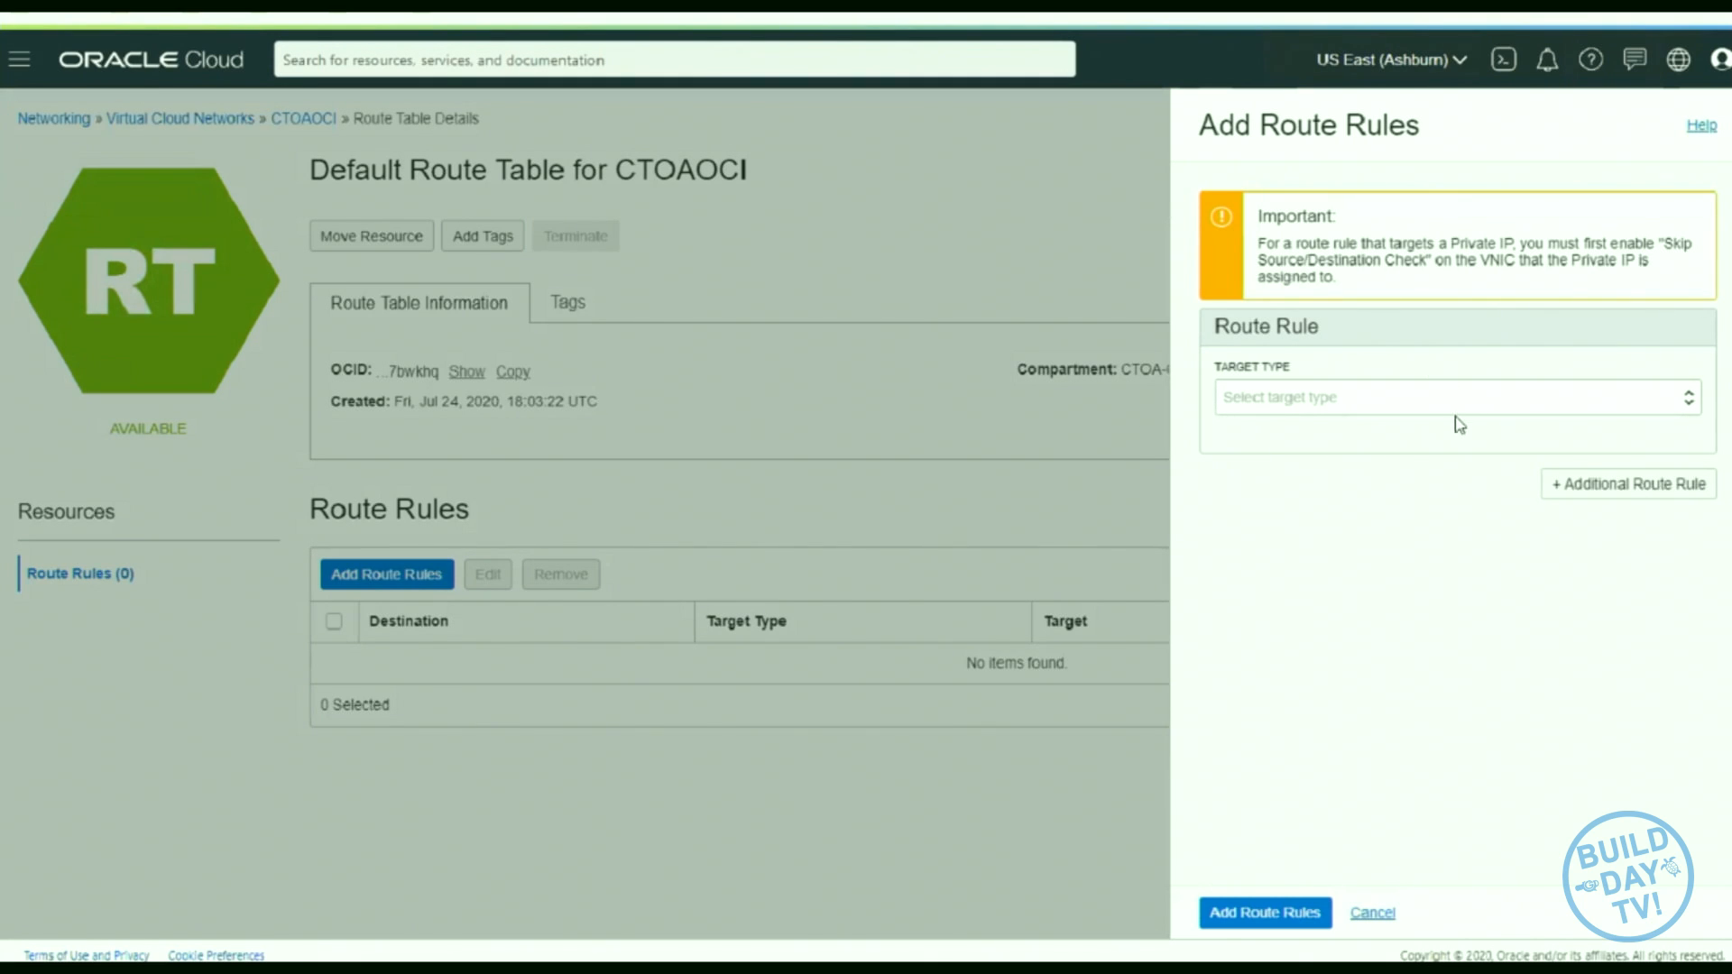
pyautogui.click(1291, 408)
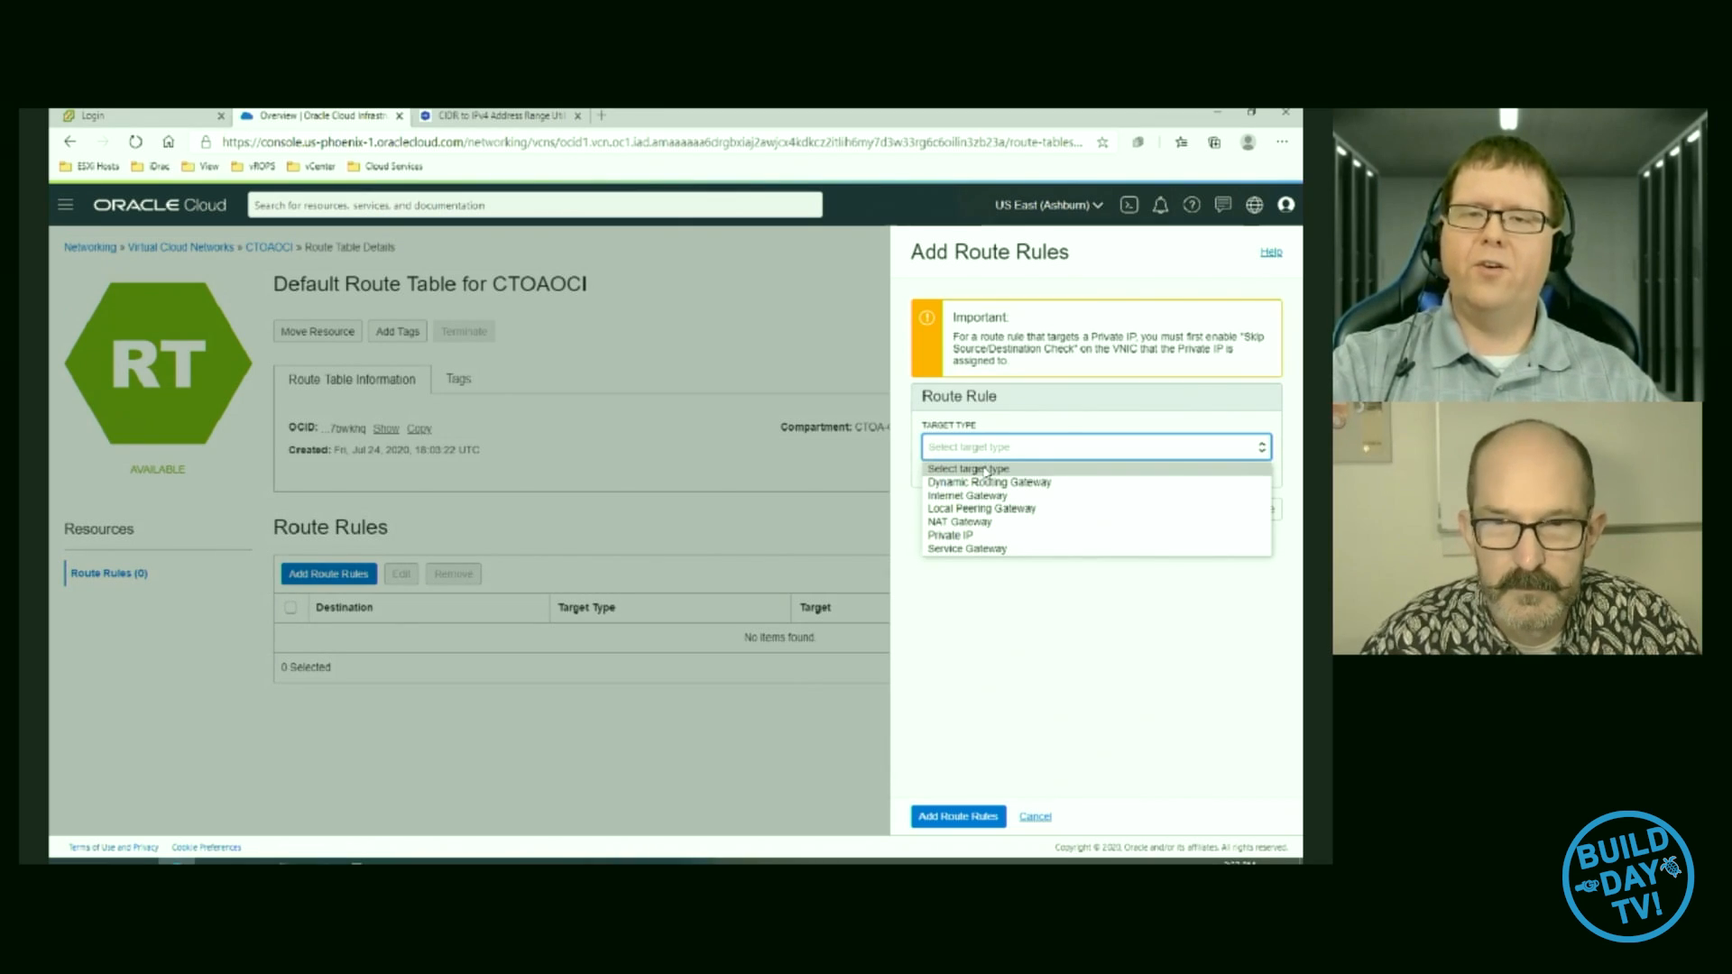
pyautogui.click(1051, 495)
pyautogui.click(1028, 502)
pyautogui.write('0.')
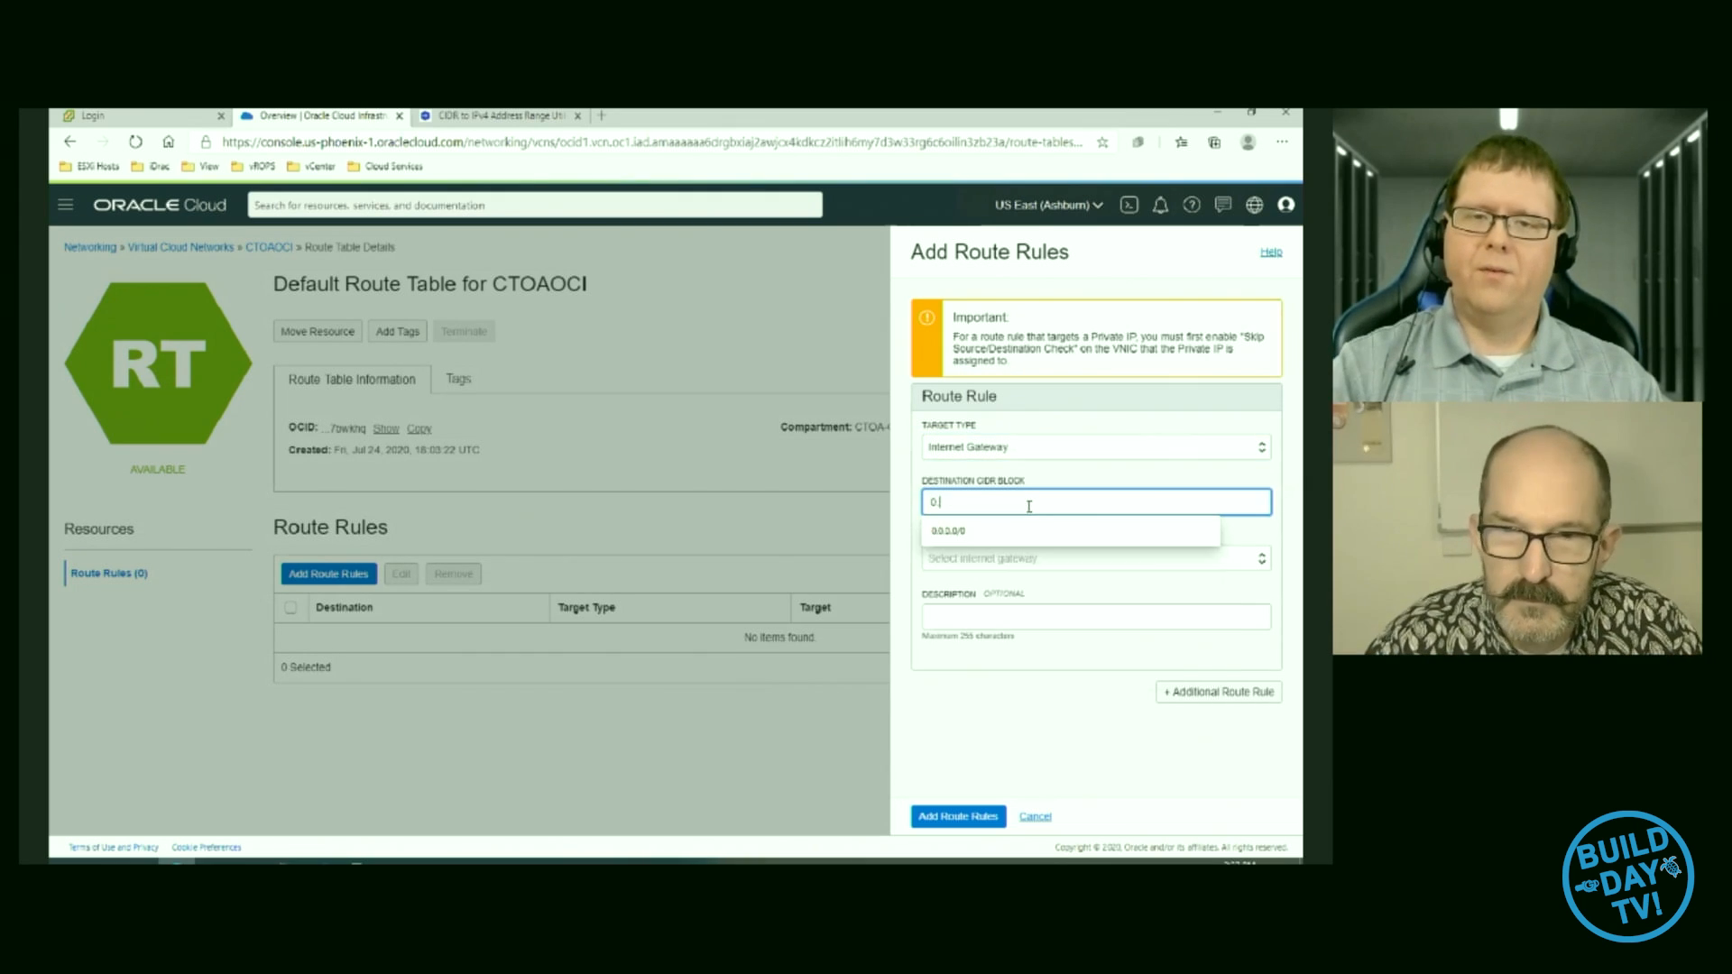
pyautogui.write('0.0.0')
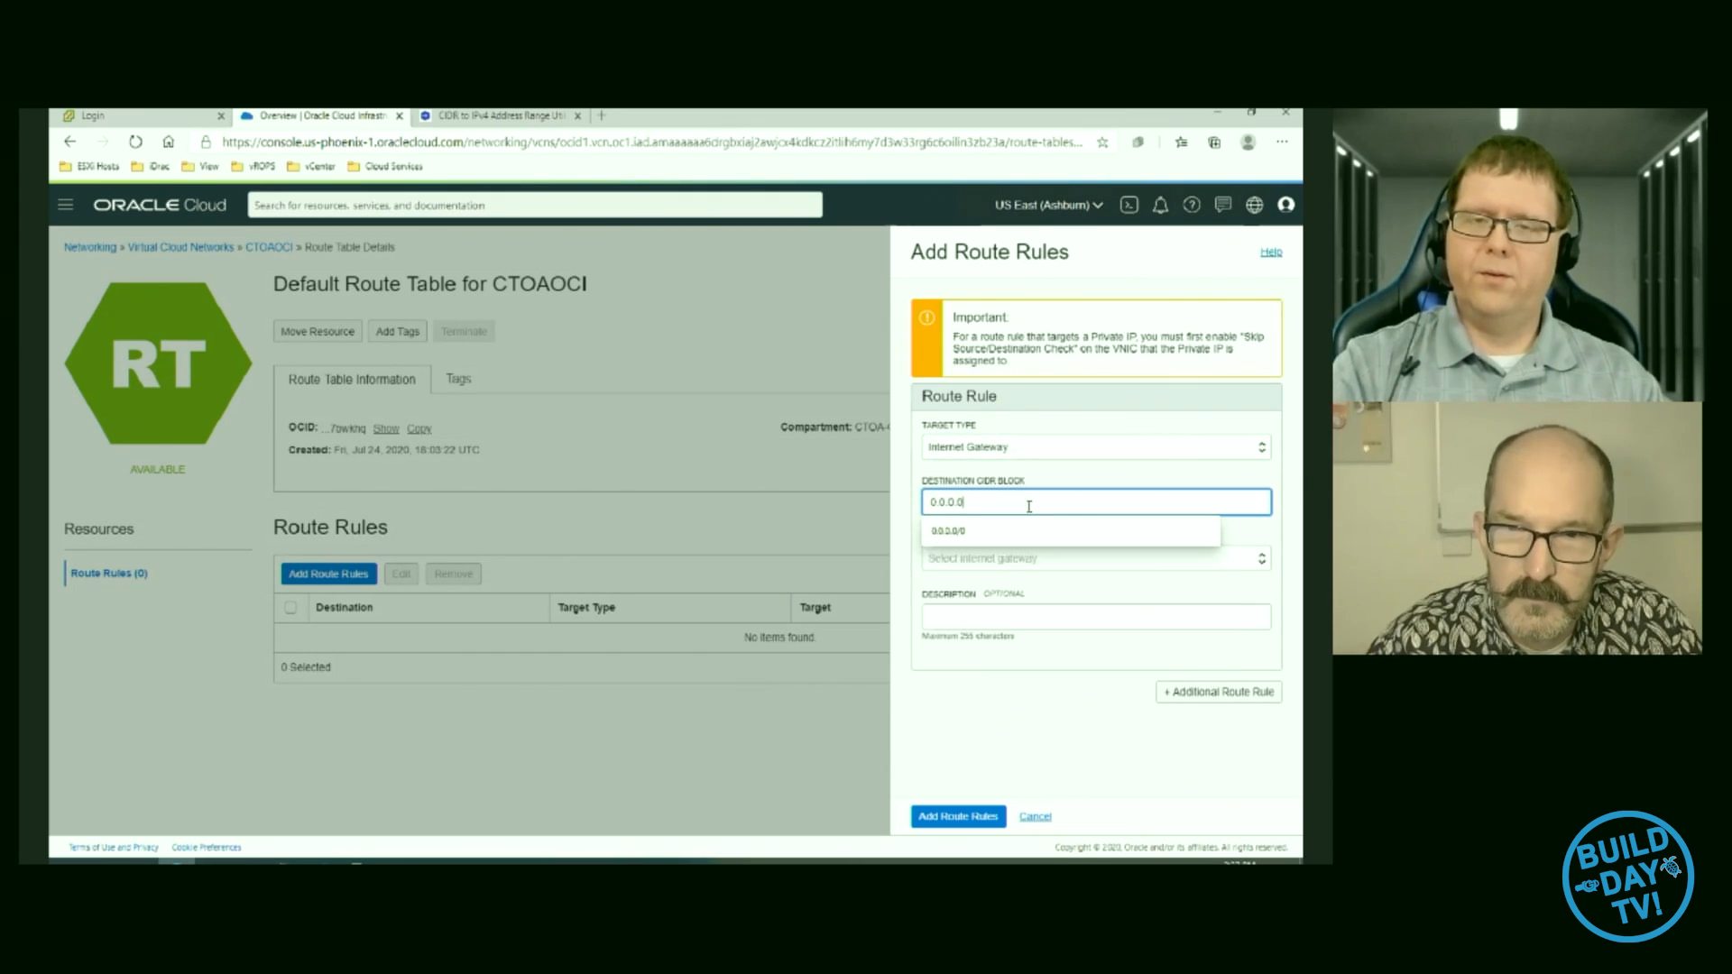
pyautogui.click(1028, 532)
# - Set CTOA-IG as the route rule's target internet gateway and add the rule to the default route table
pyautogui.click(1029, 571)
pyautogui.click(1024, 599)
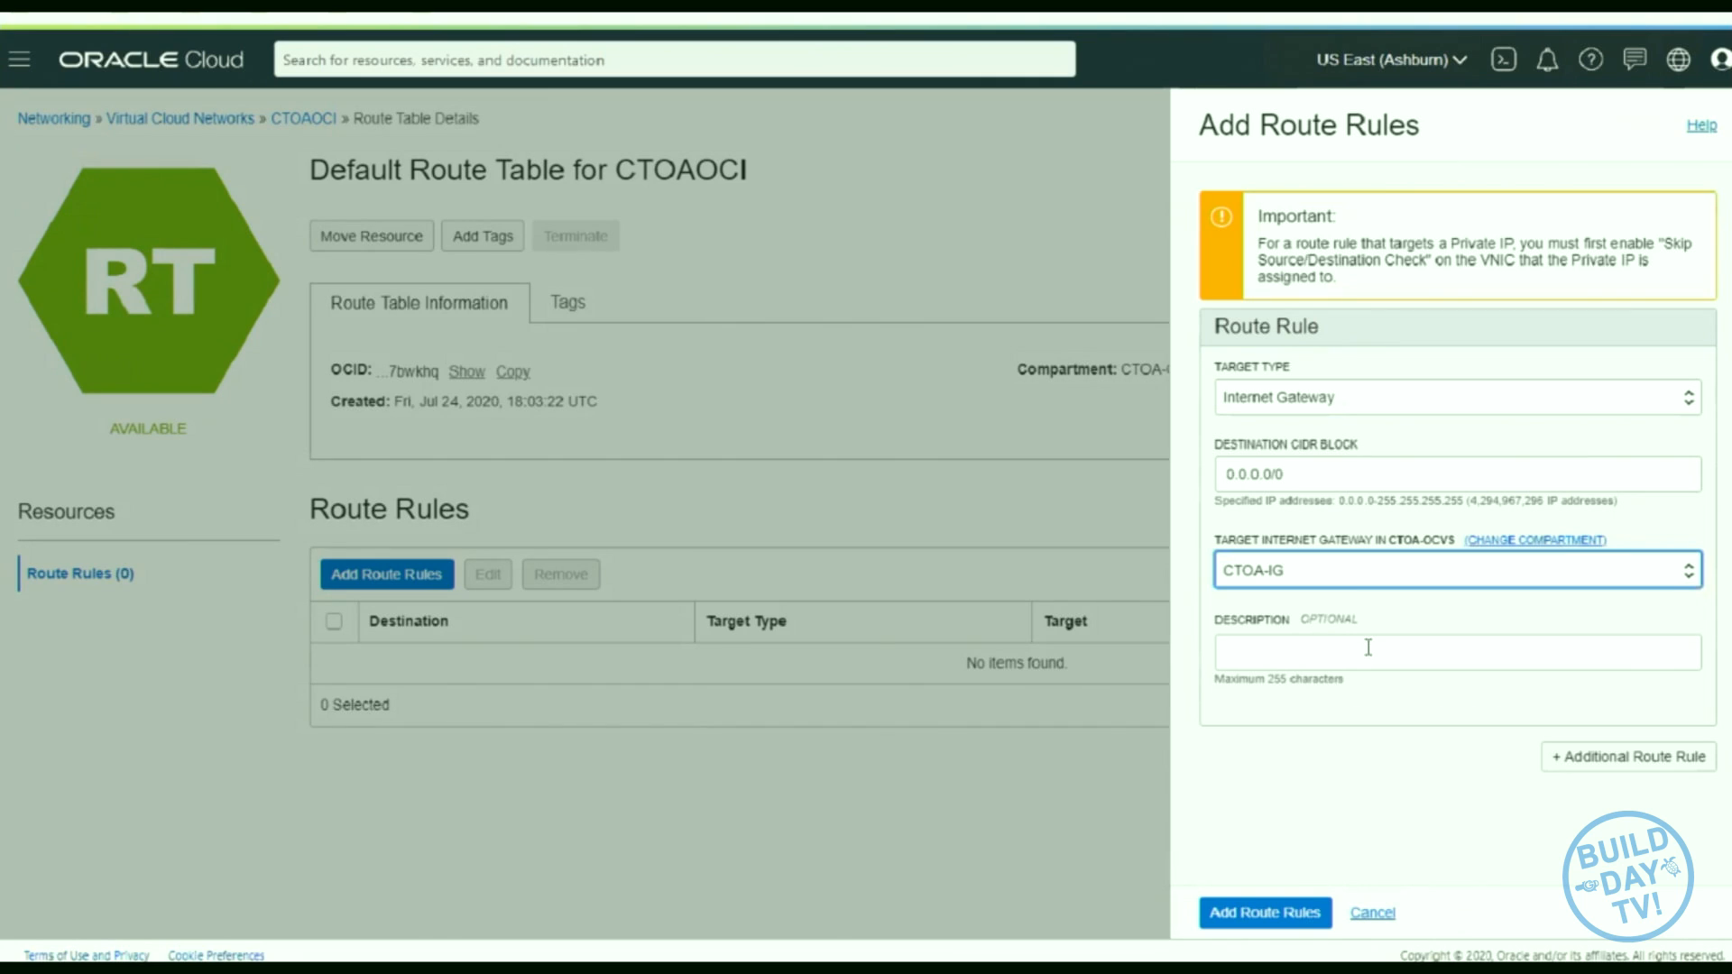
pyautogui.click(1038, 629)
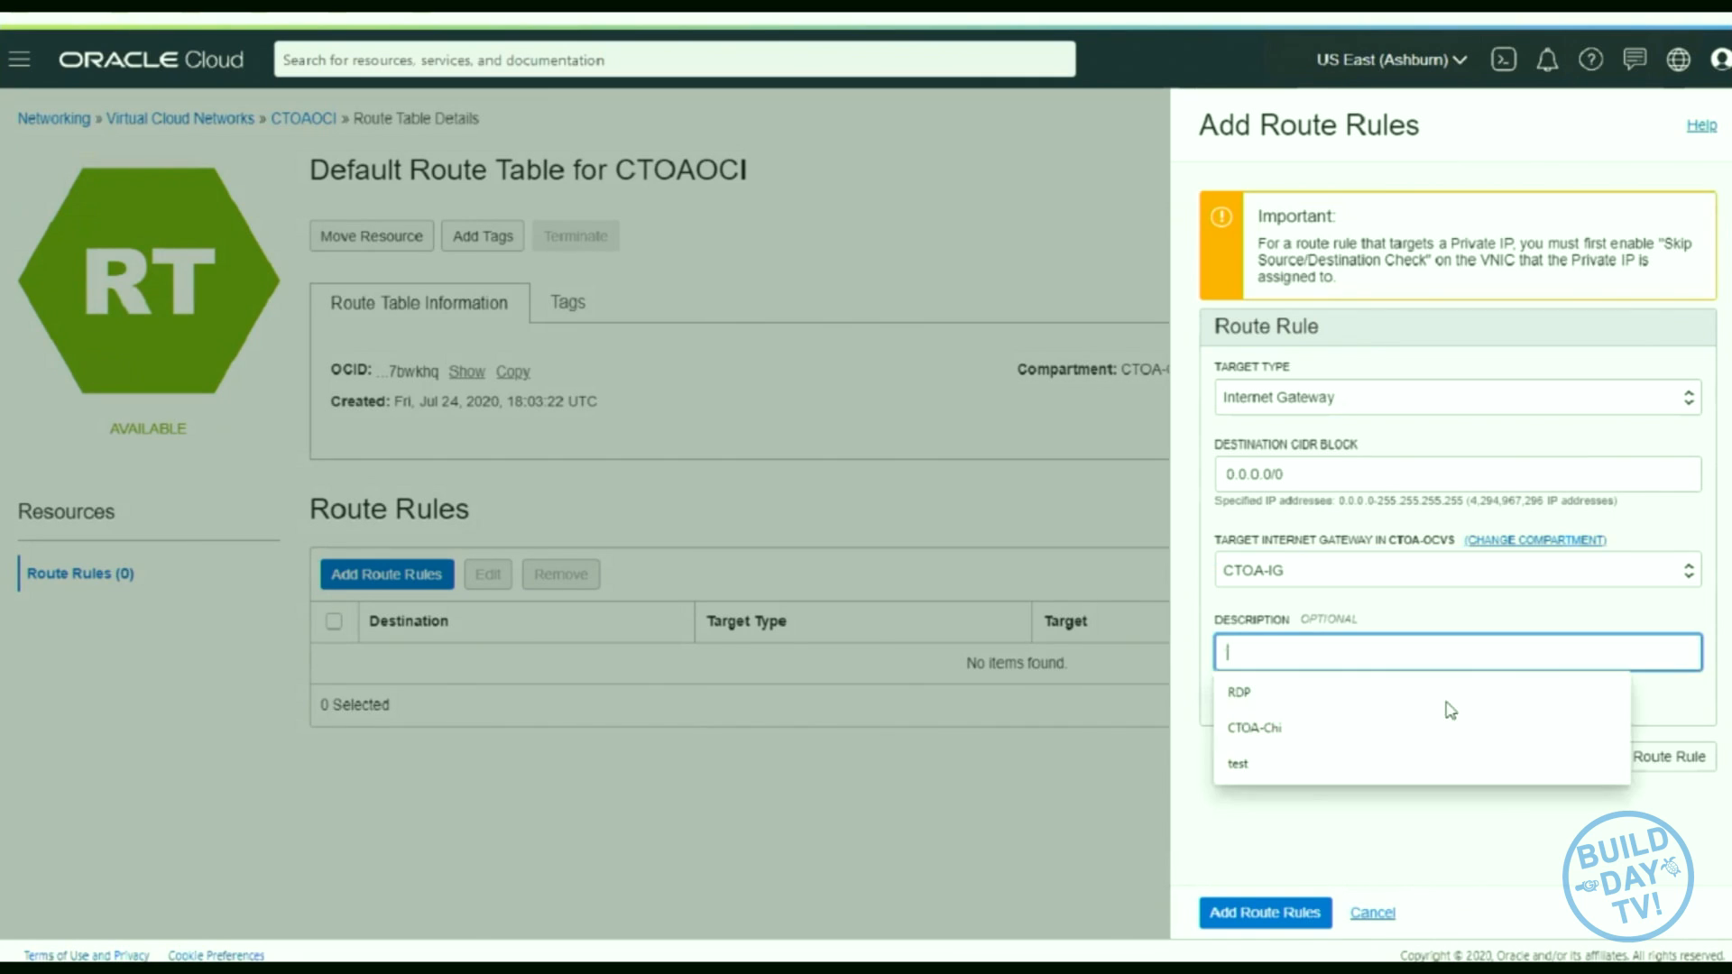
pyautogui.click(1490, 619)
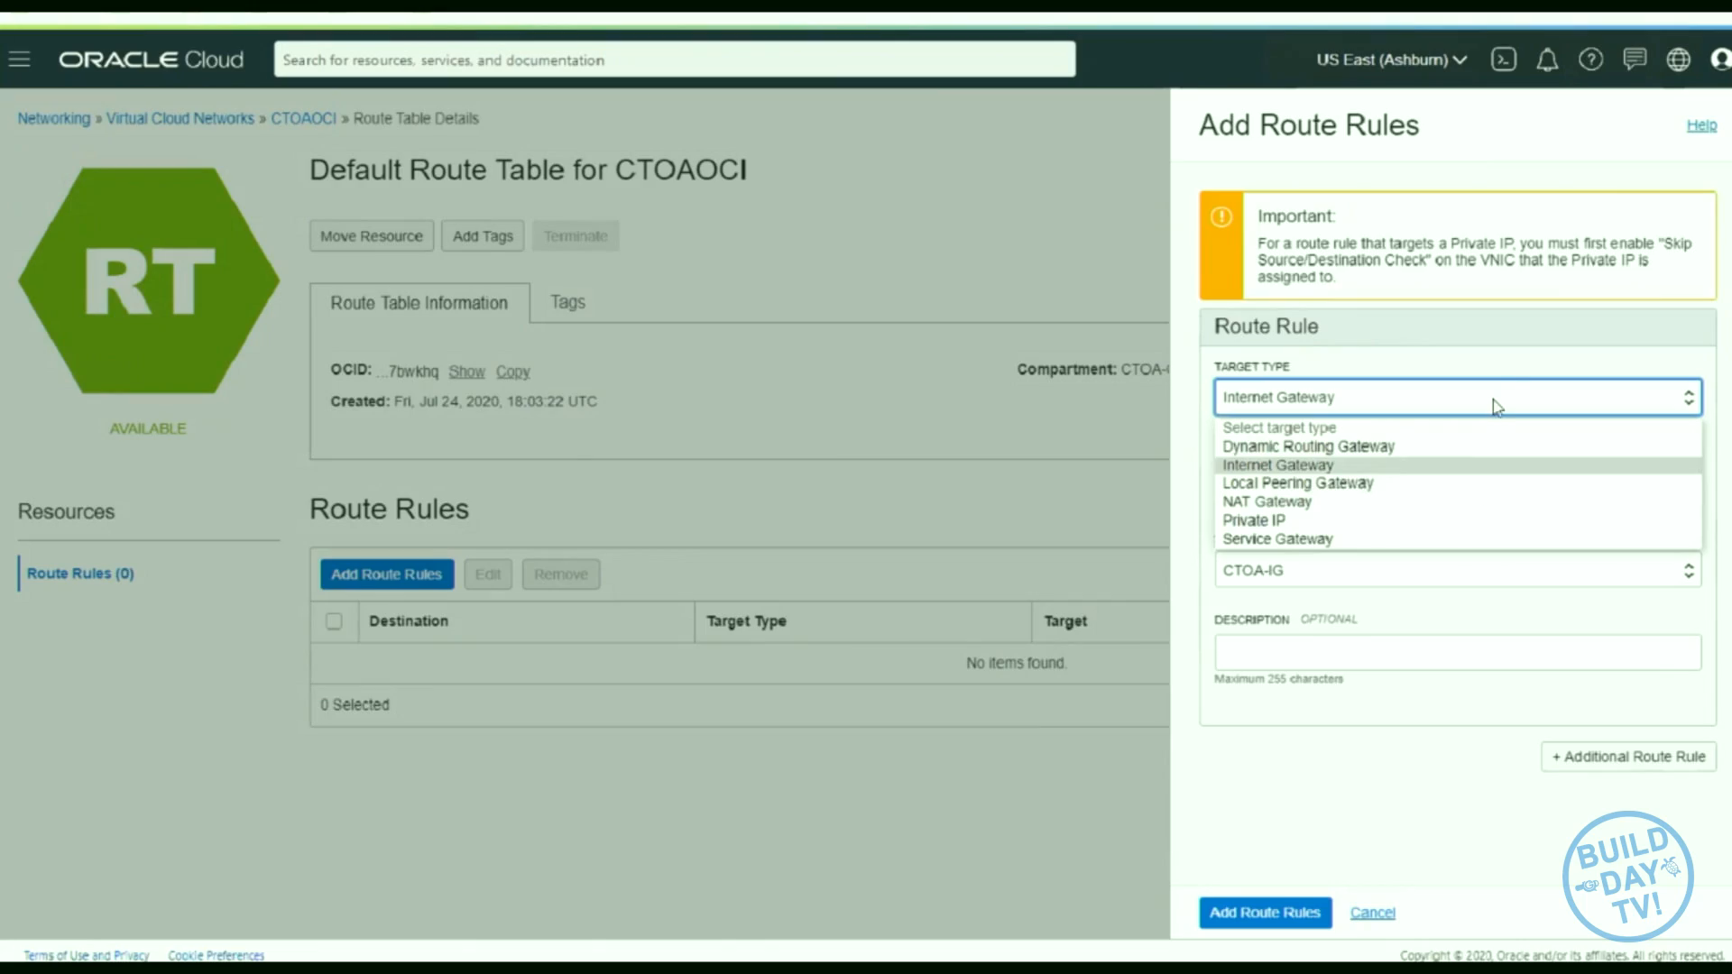
pyautogui.click(1534, 404)
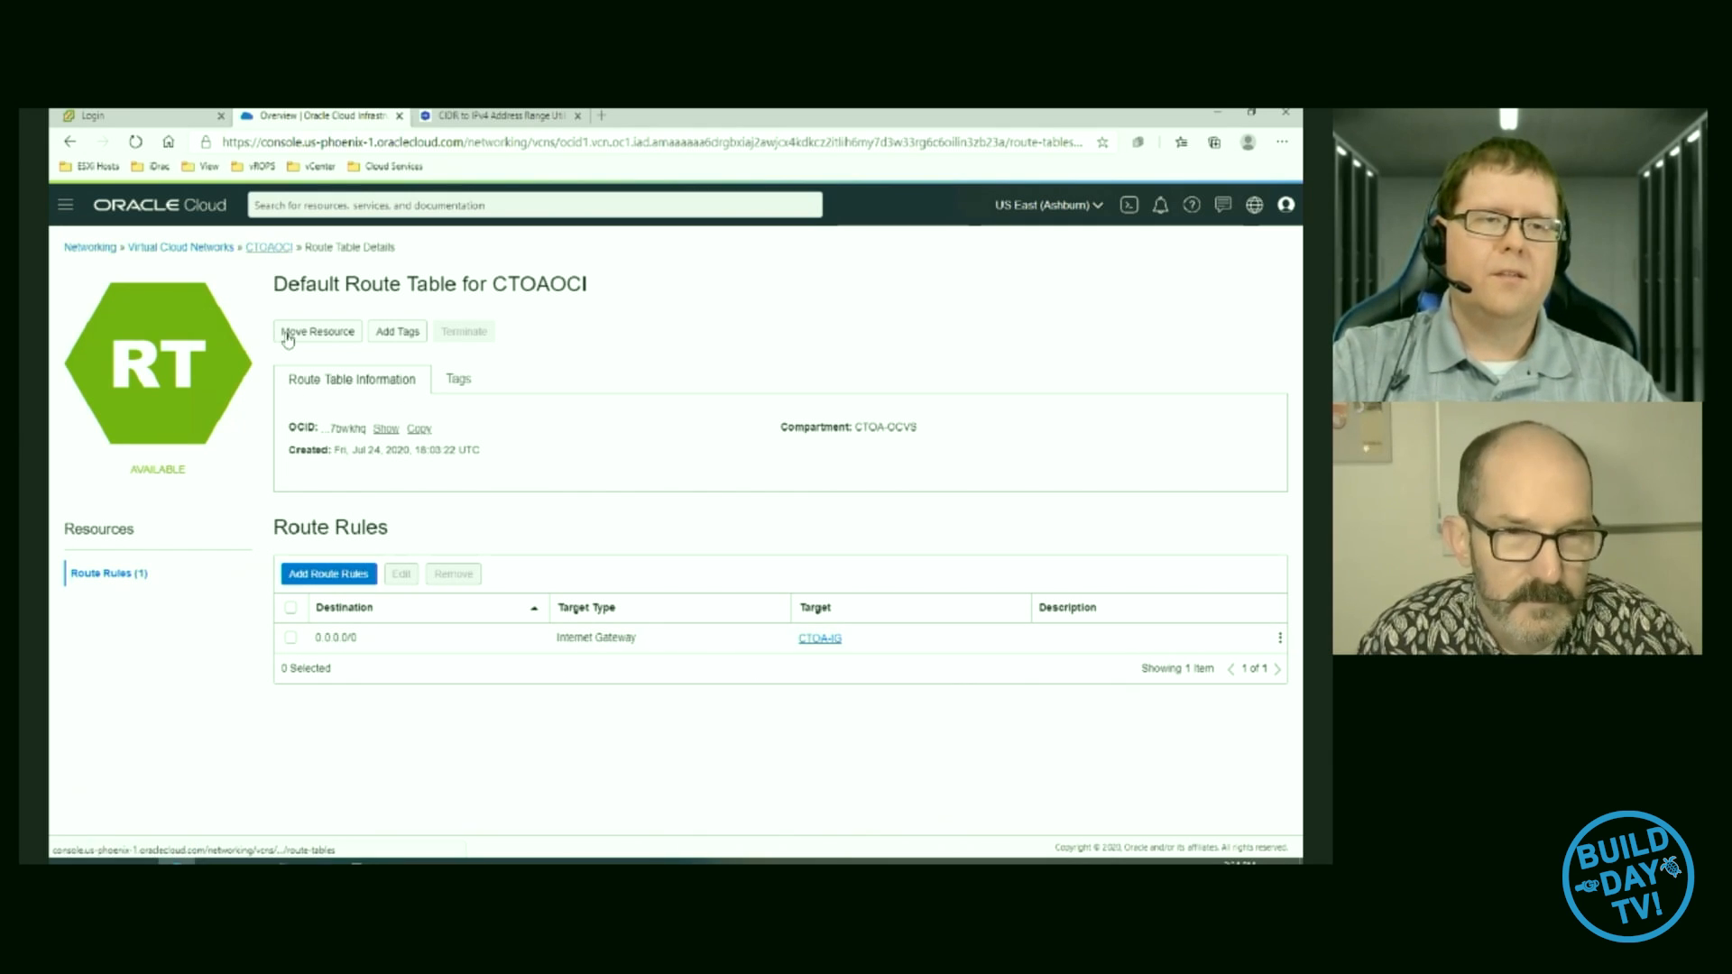
# - Open the Default Security List for CTOAOCI from the network's security lists
pyautogui.click(270, 248)
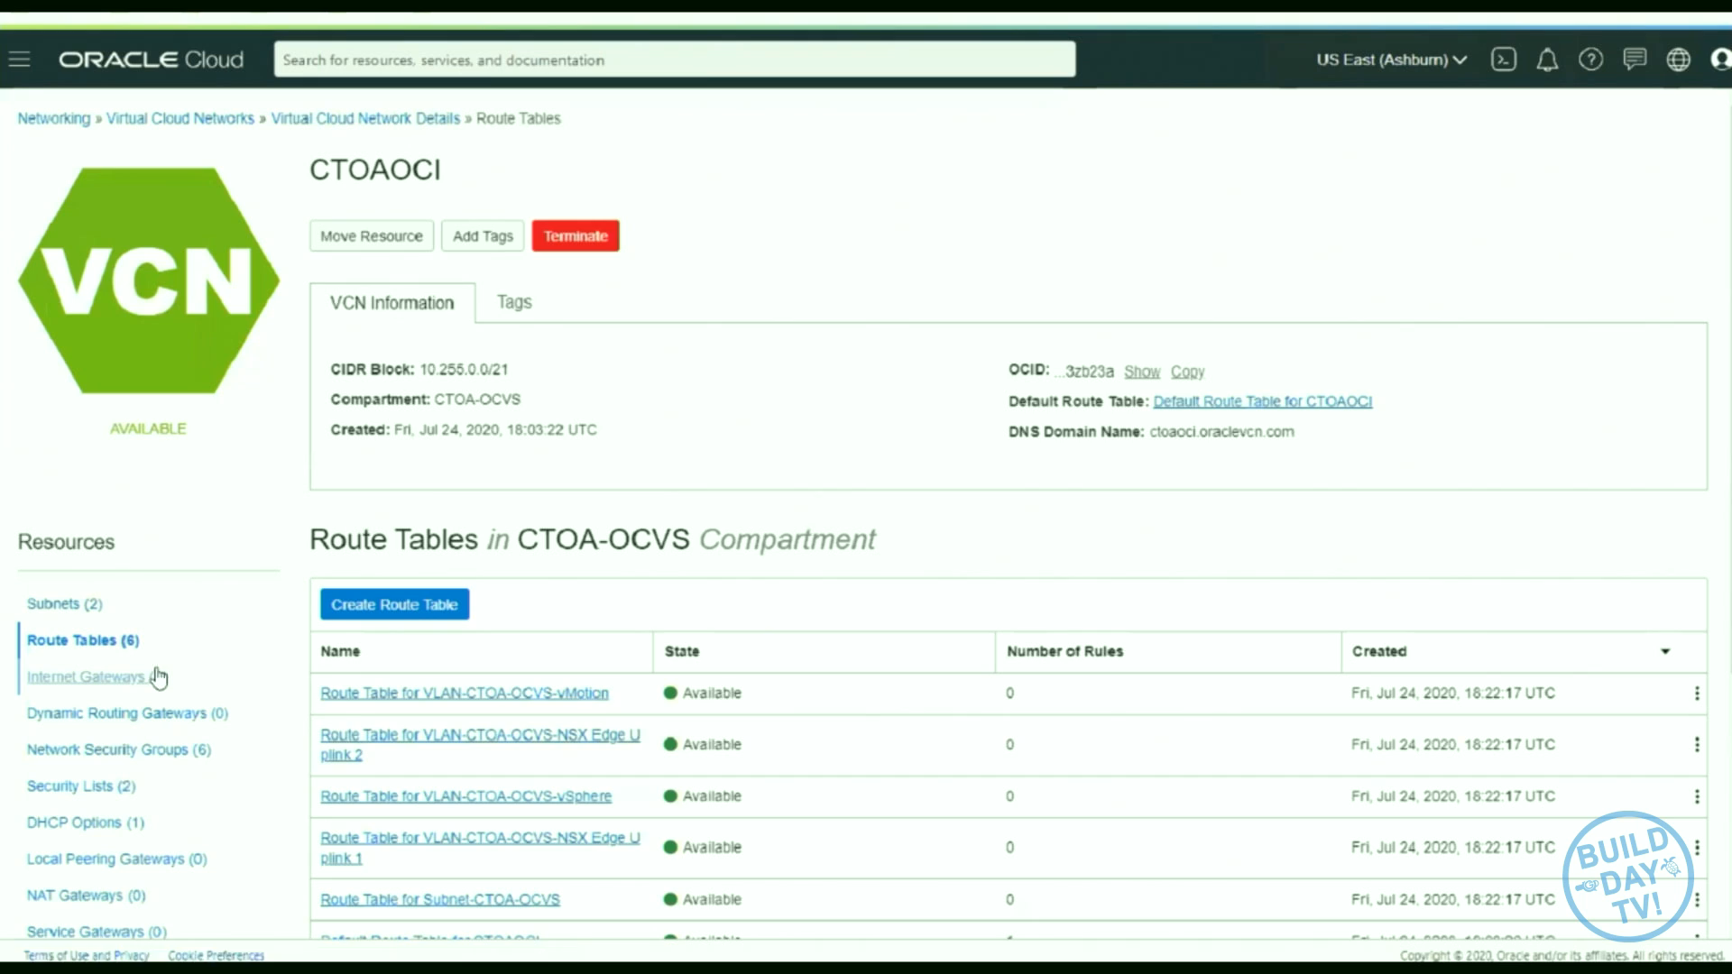
pyautogui.scroll(-2, 209, 693)
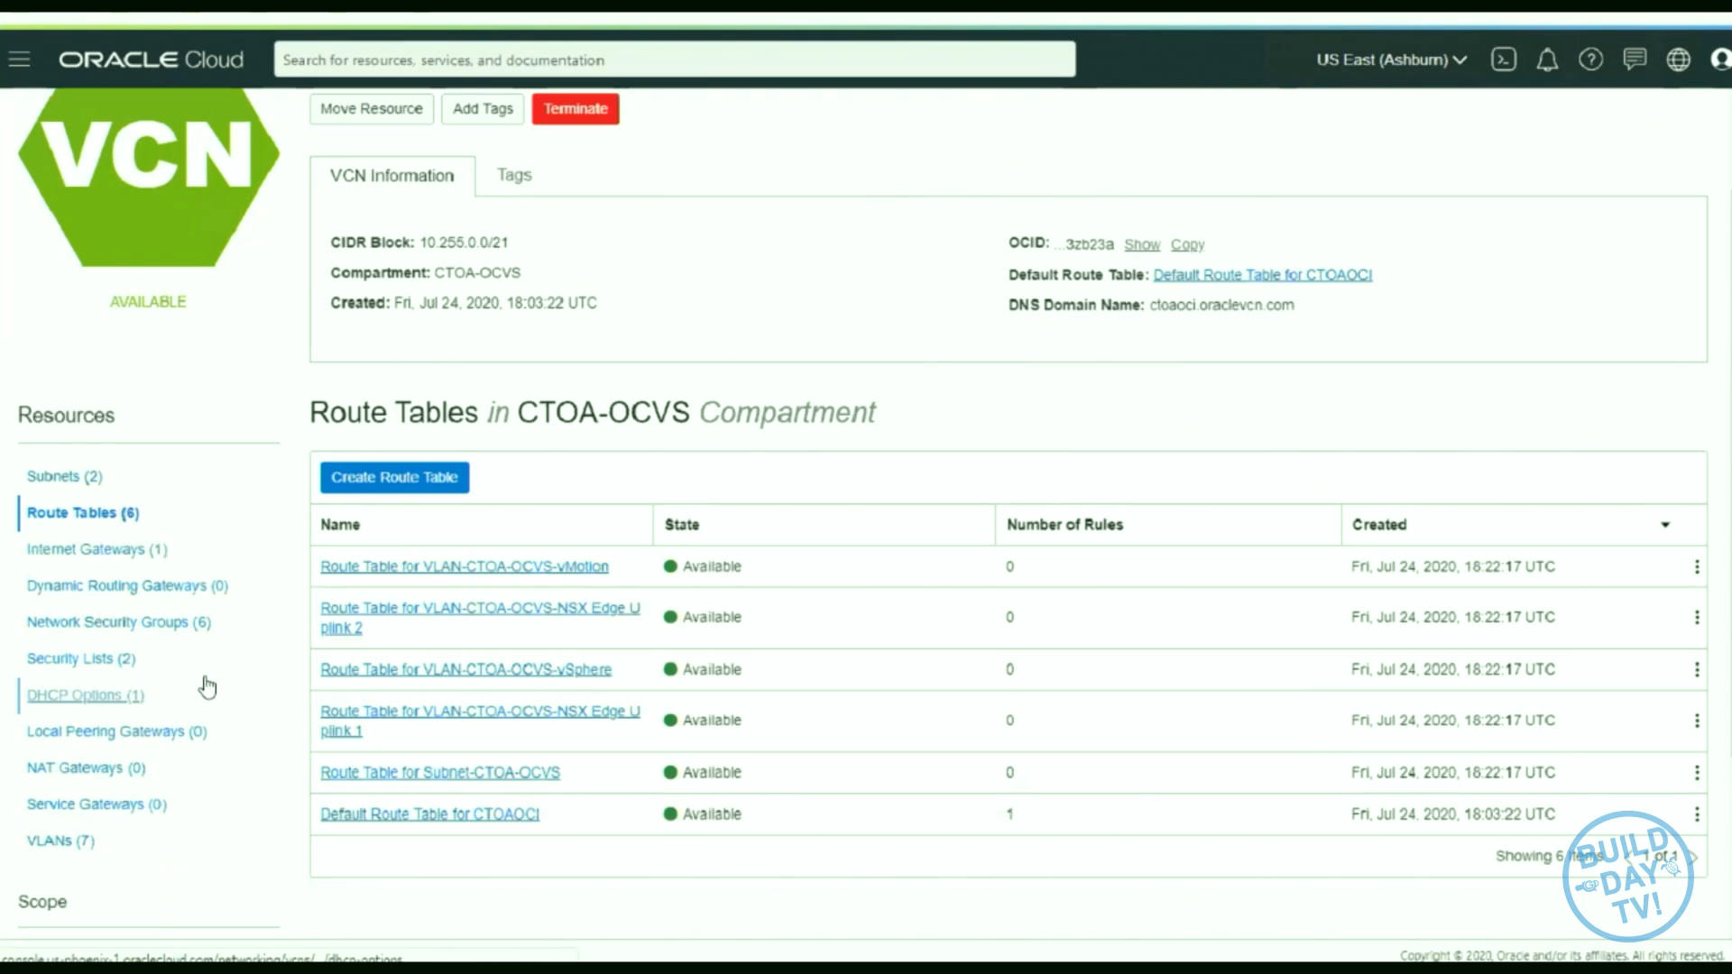
pyautogui.click(158, 623)
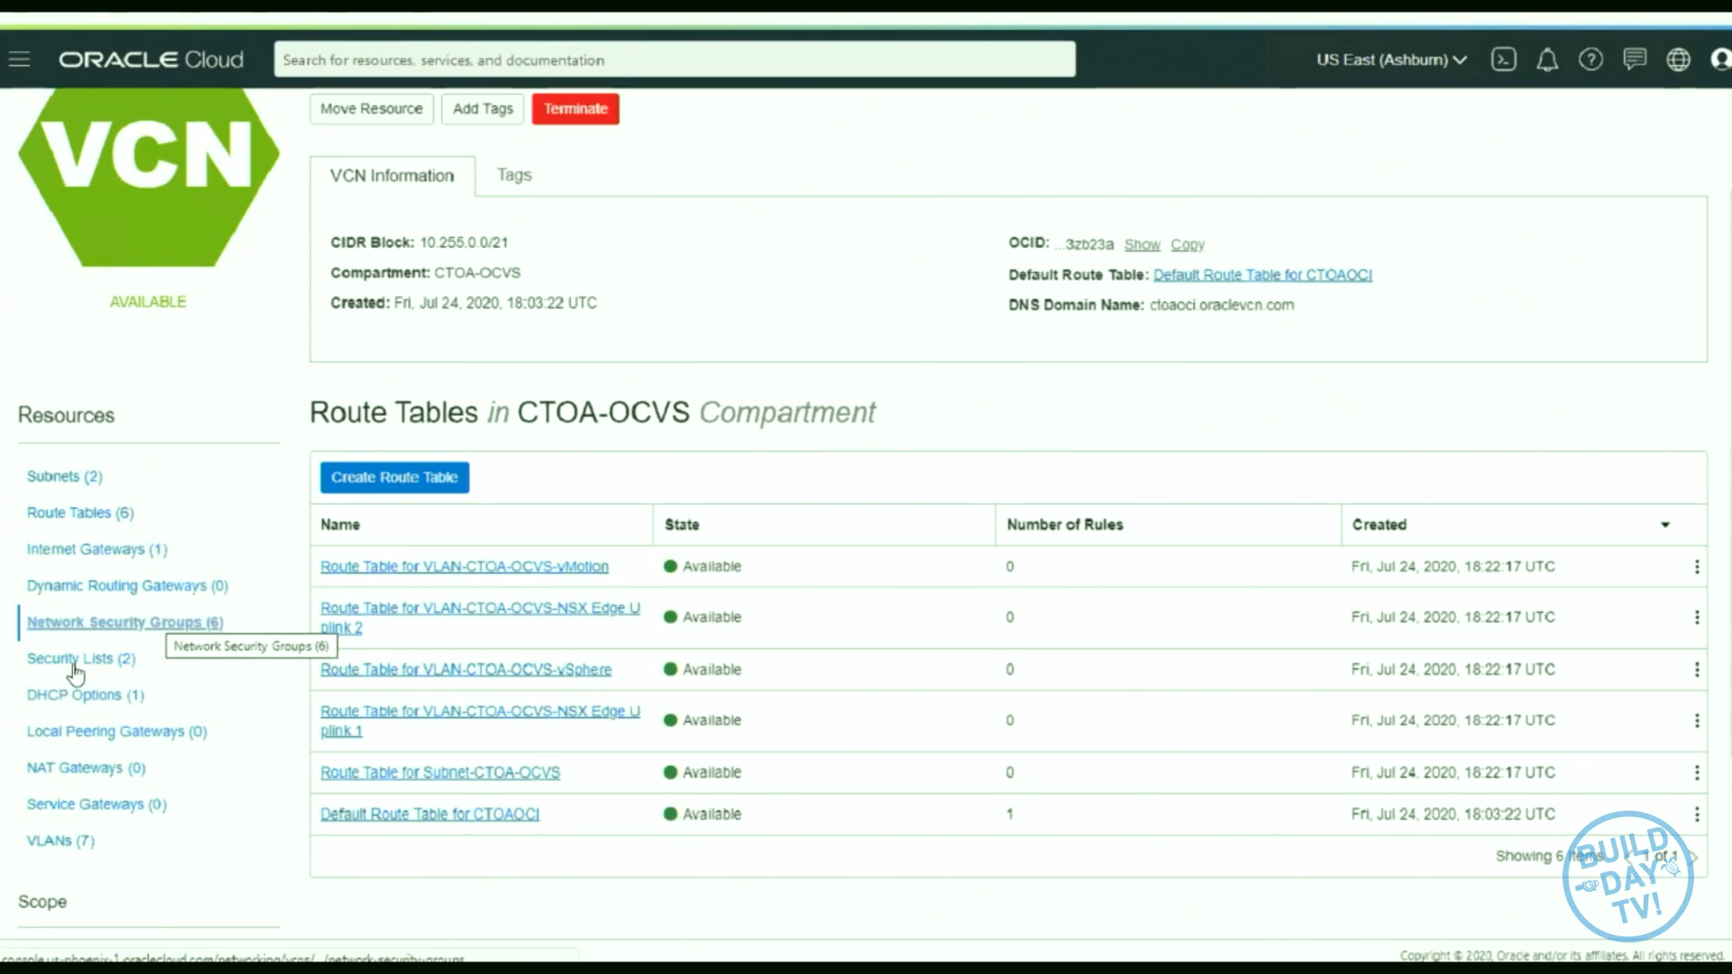
pyautogui.click(77, 661)
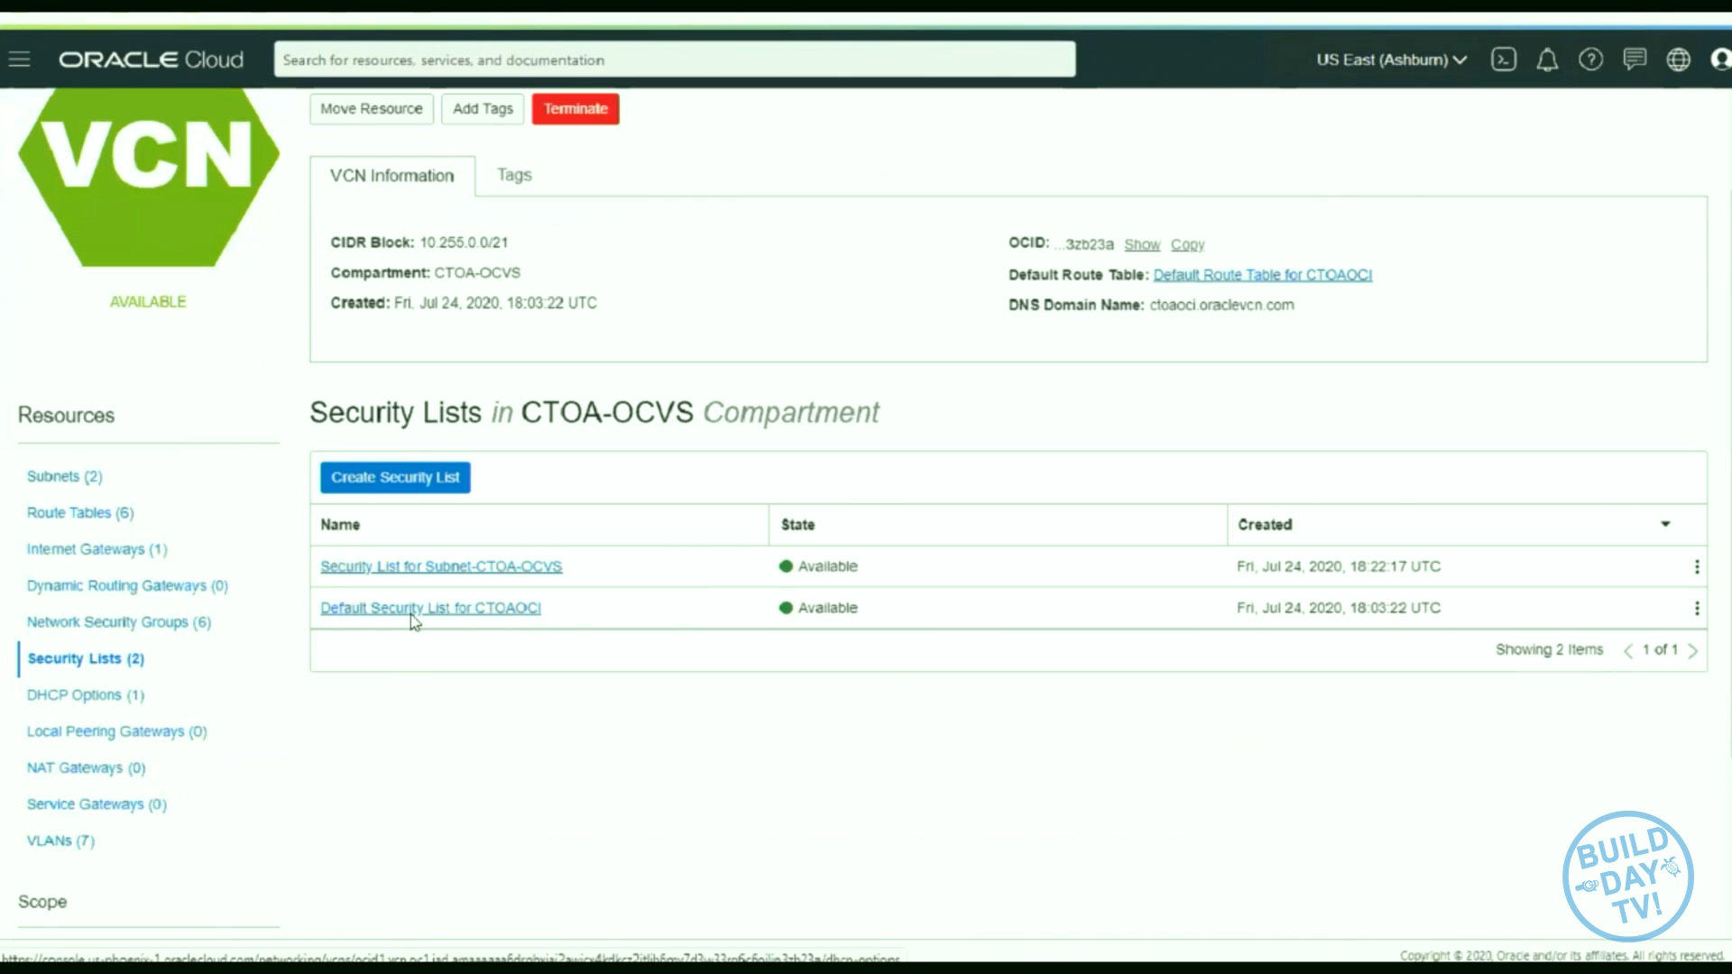
pyautogui.click(371, 609)
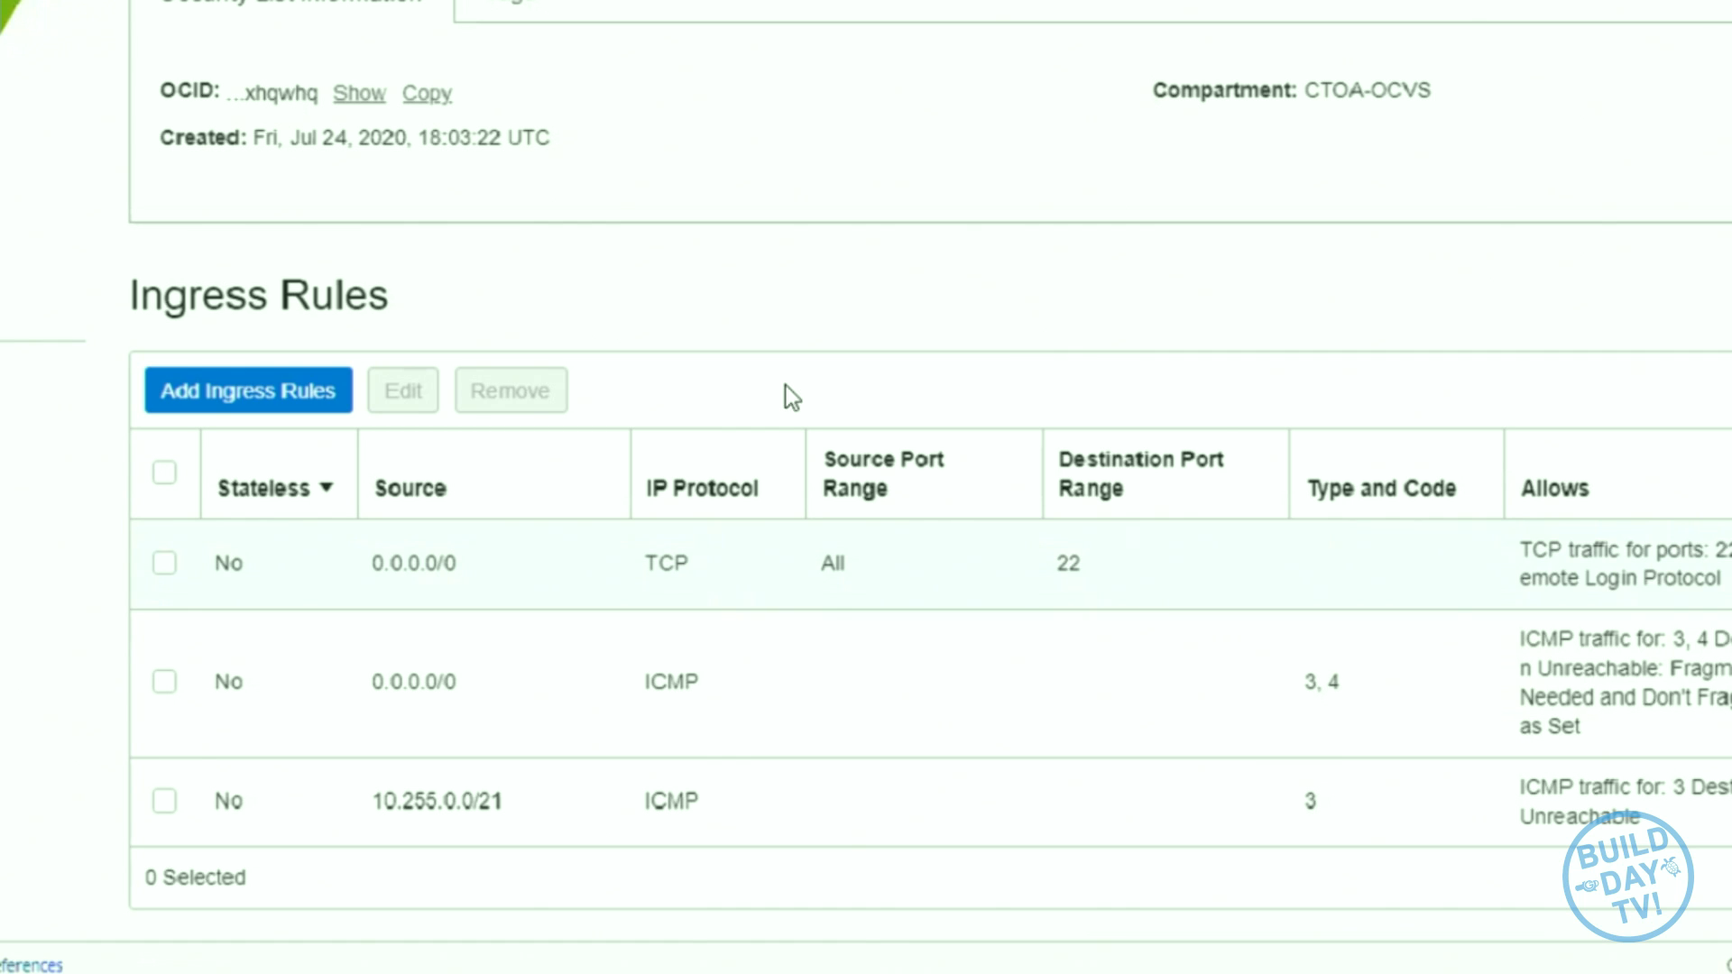
# - Add a TCP ingress rule with source CIDR 0.0.0.0/0, source port range 3389 and description "RDP from the Internet"
pyautogui.click(776, 510)
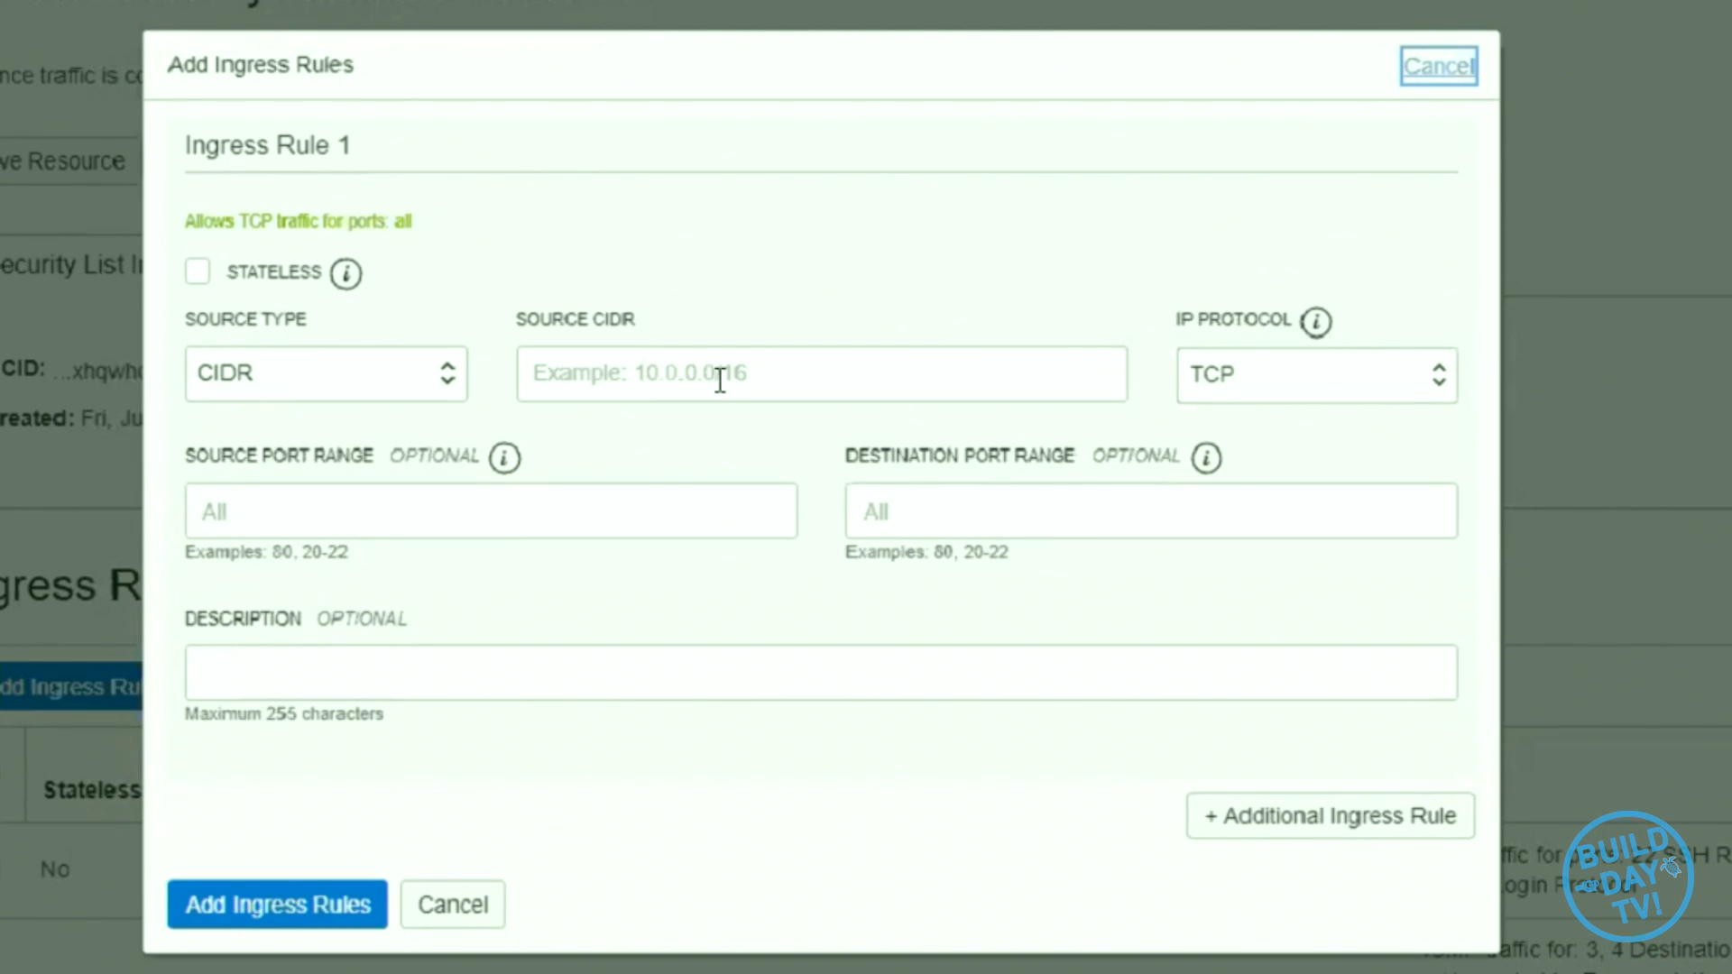
pyautogui.click(685, 372)
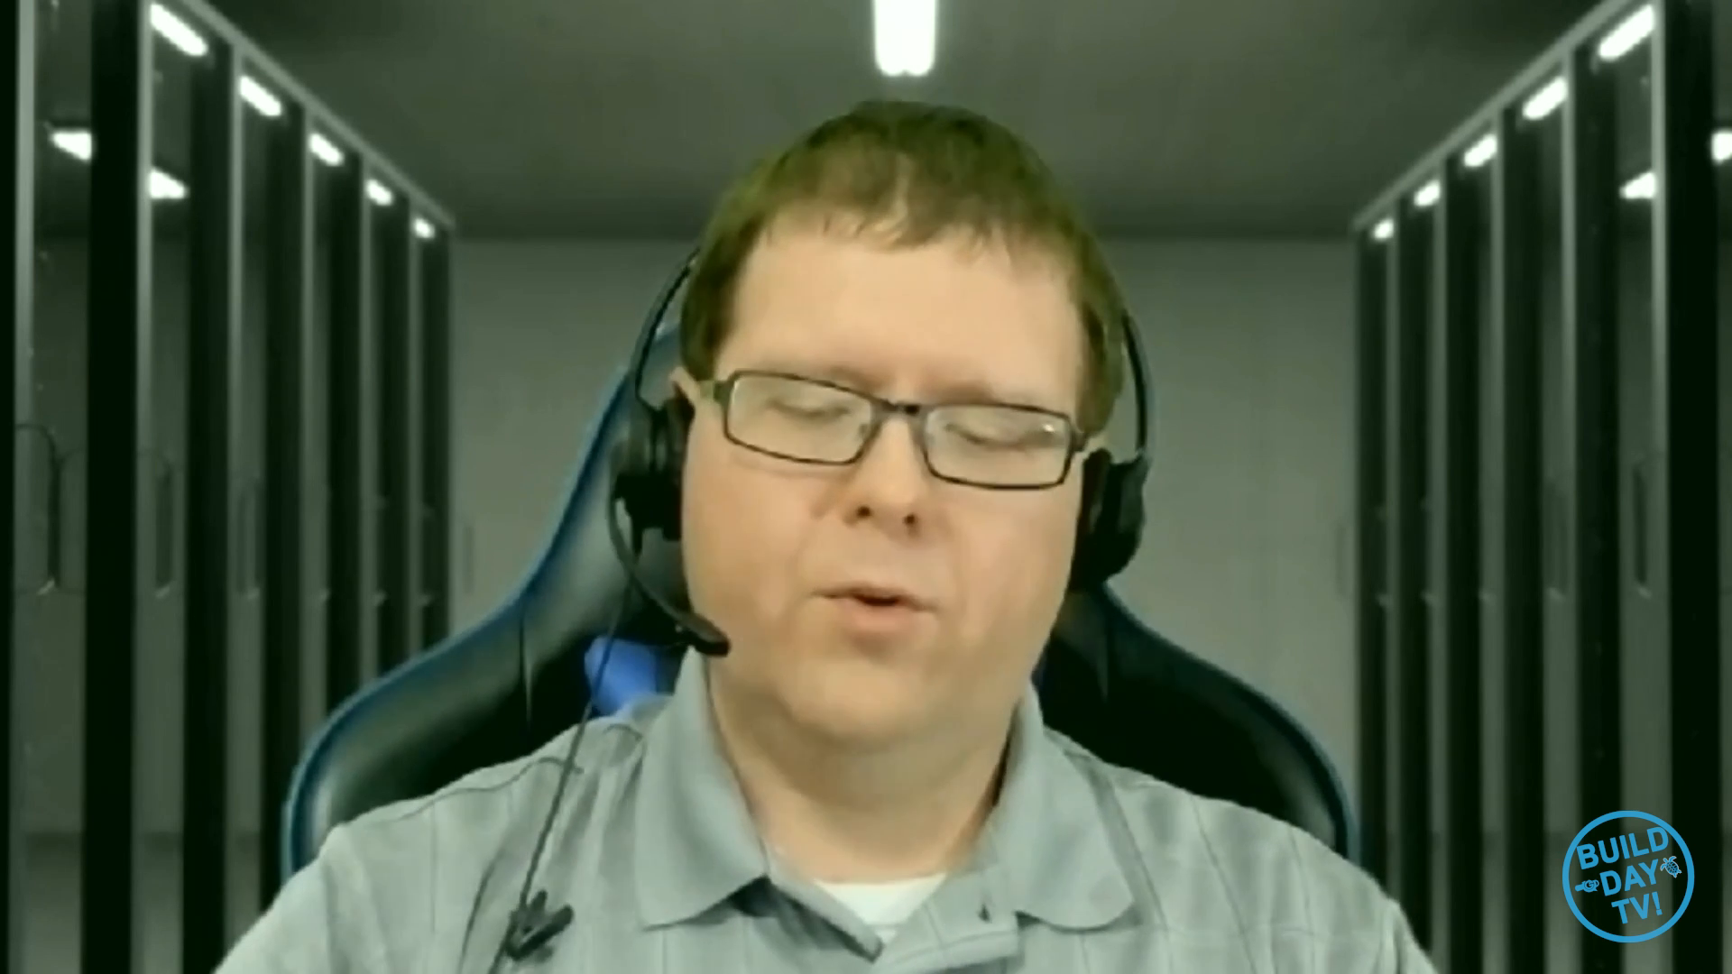
pyautogui.write('0.')
pyautogui.write('0.')
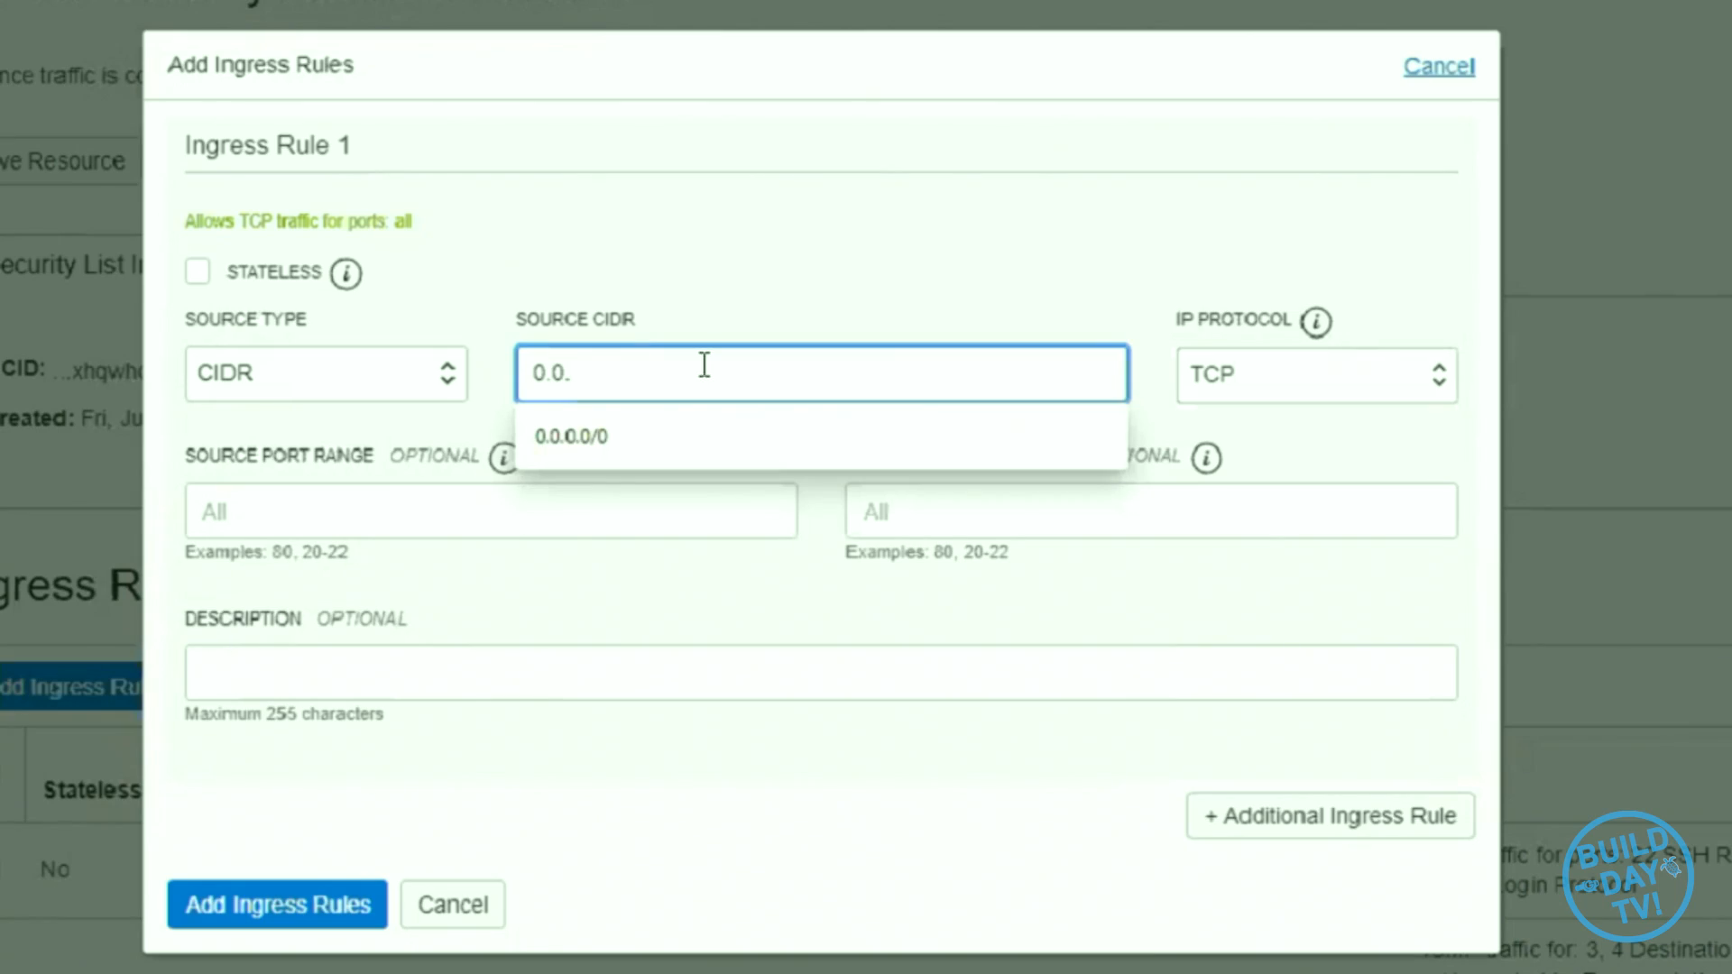
pyautogui.write('0.0/0')
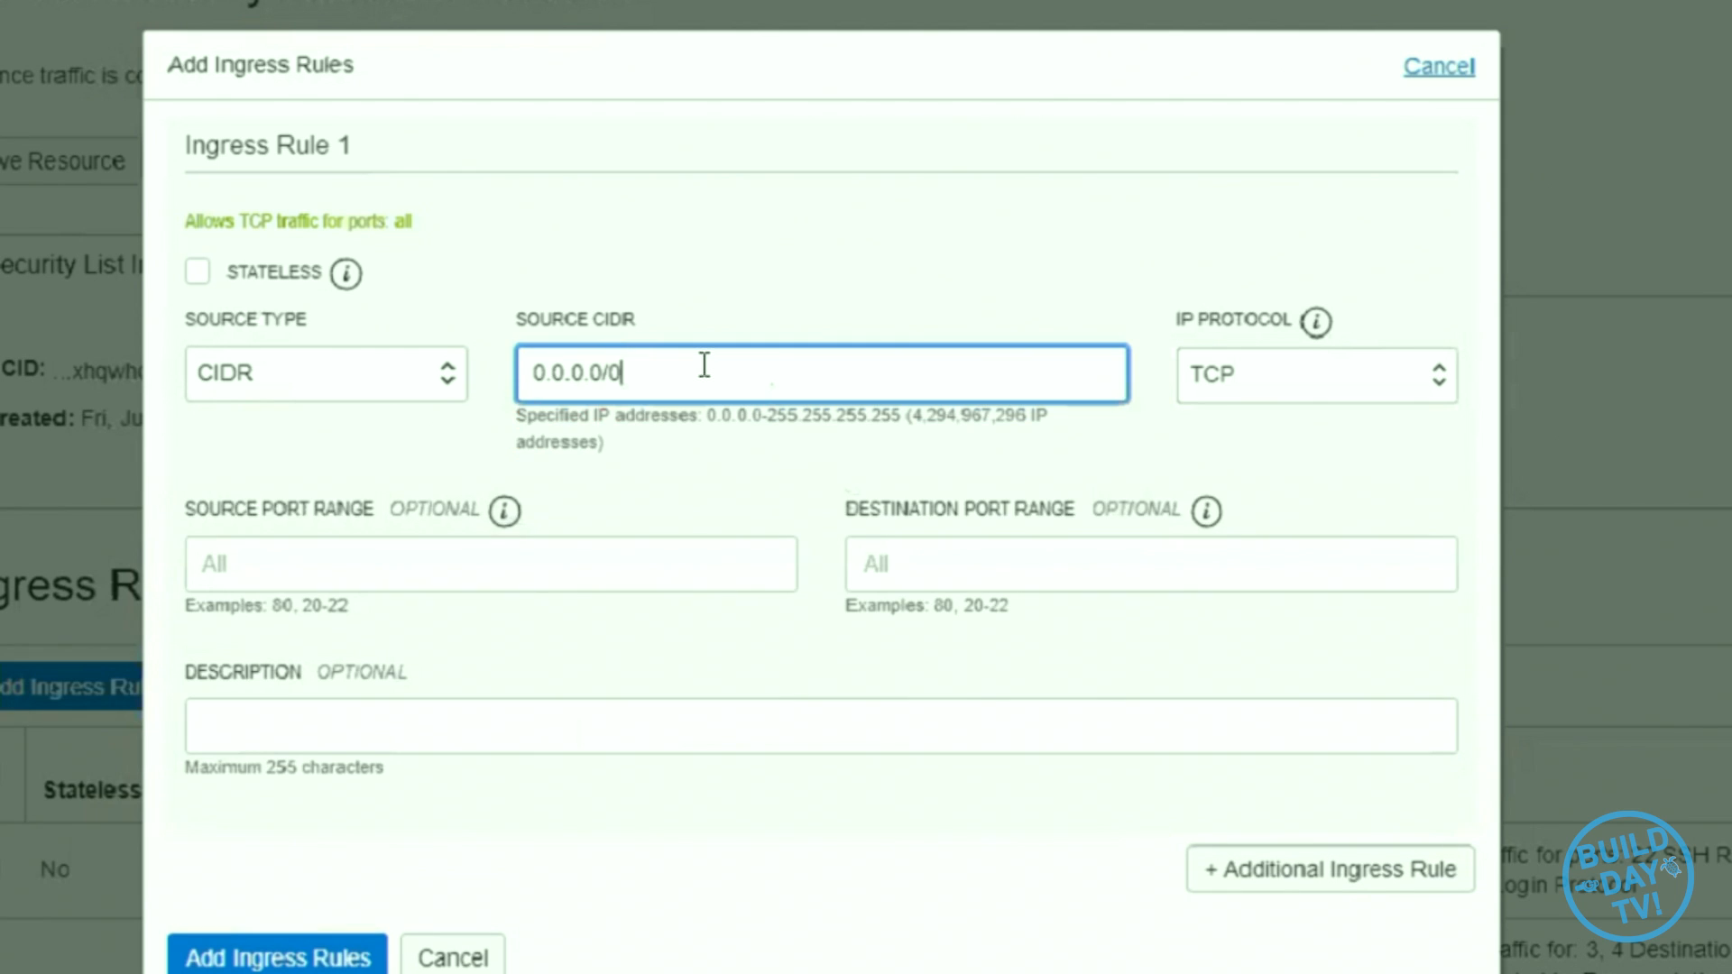
pyautogui.click(684, 577)
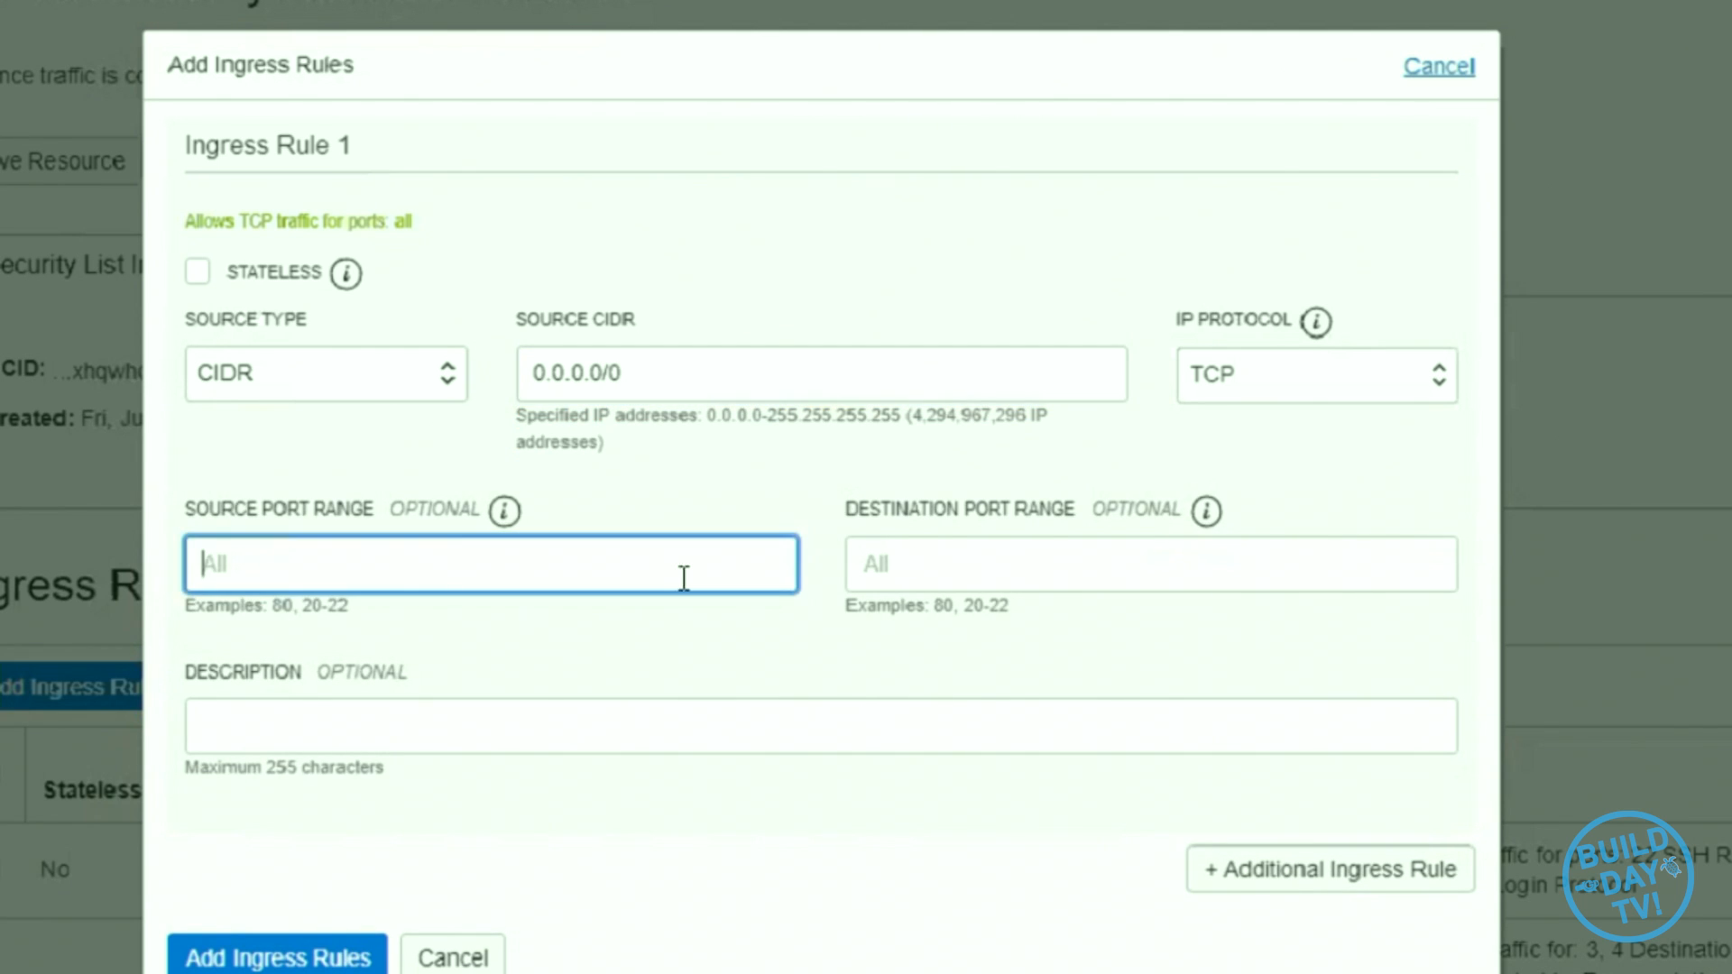
pyautogui.write('3389')
pyautogui.click(642, 725)
pyautogui.write('RDP from the Internet')
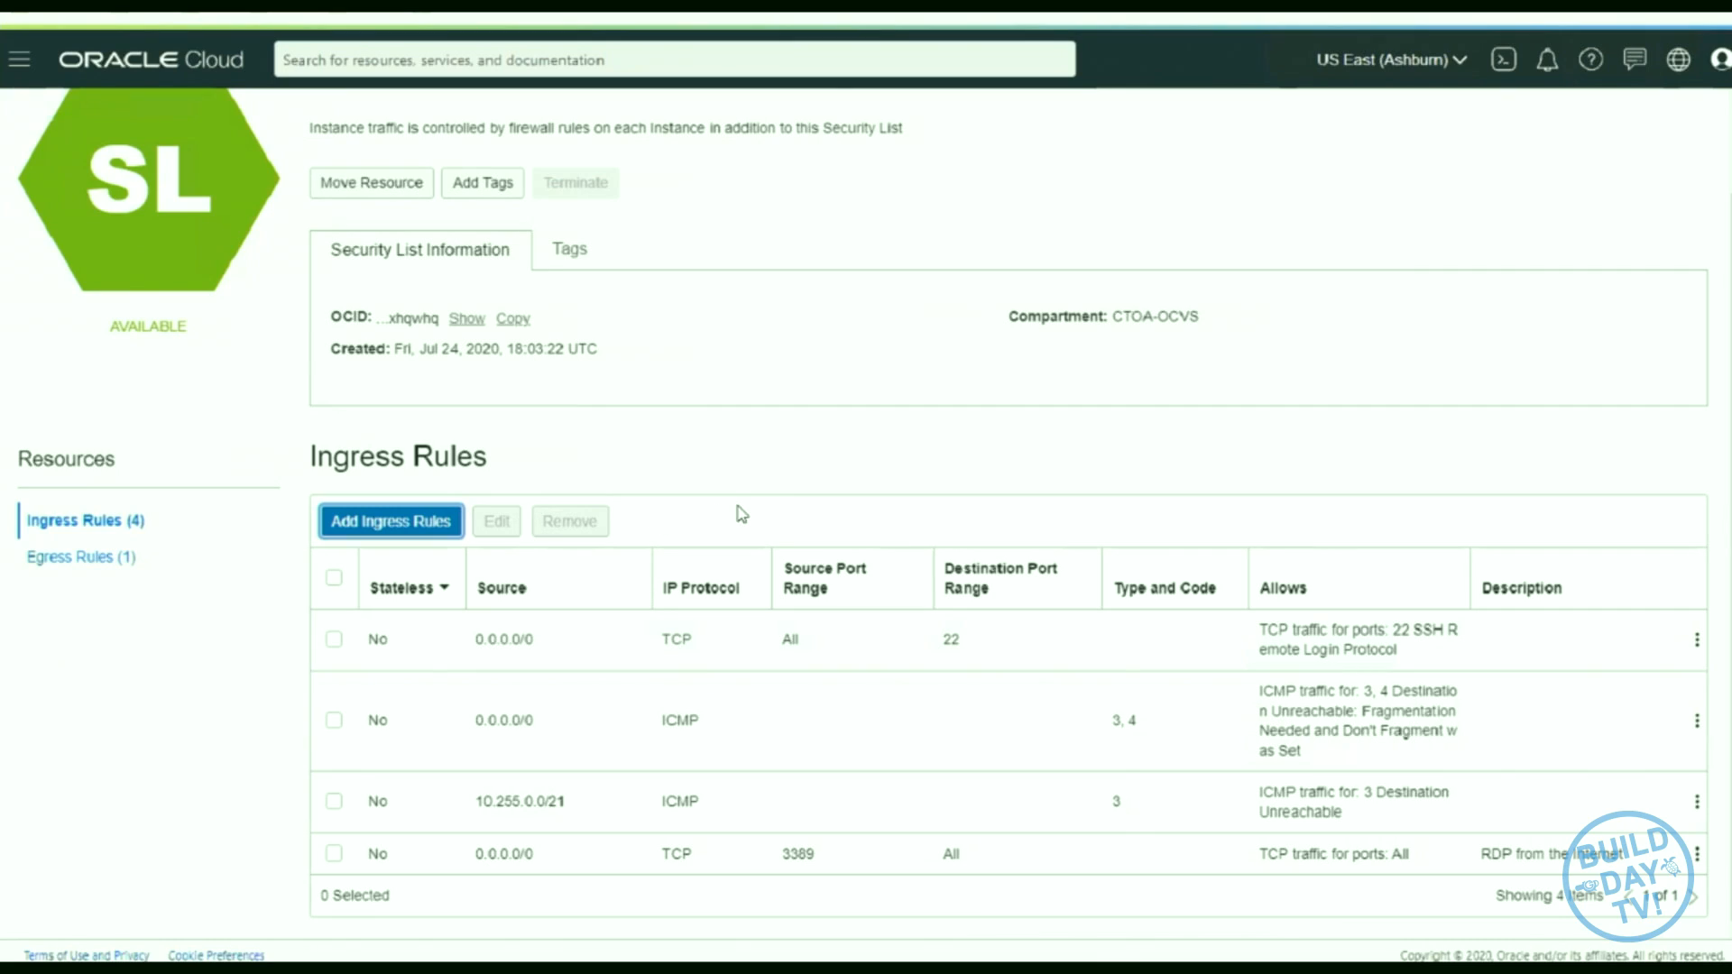
# - Leave the security list, search the console for "instanc" and open the Compute Instances service
pyautogui.scroll(1, 741, 515)
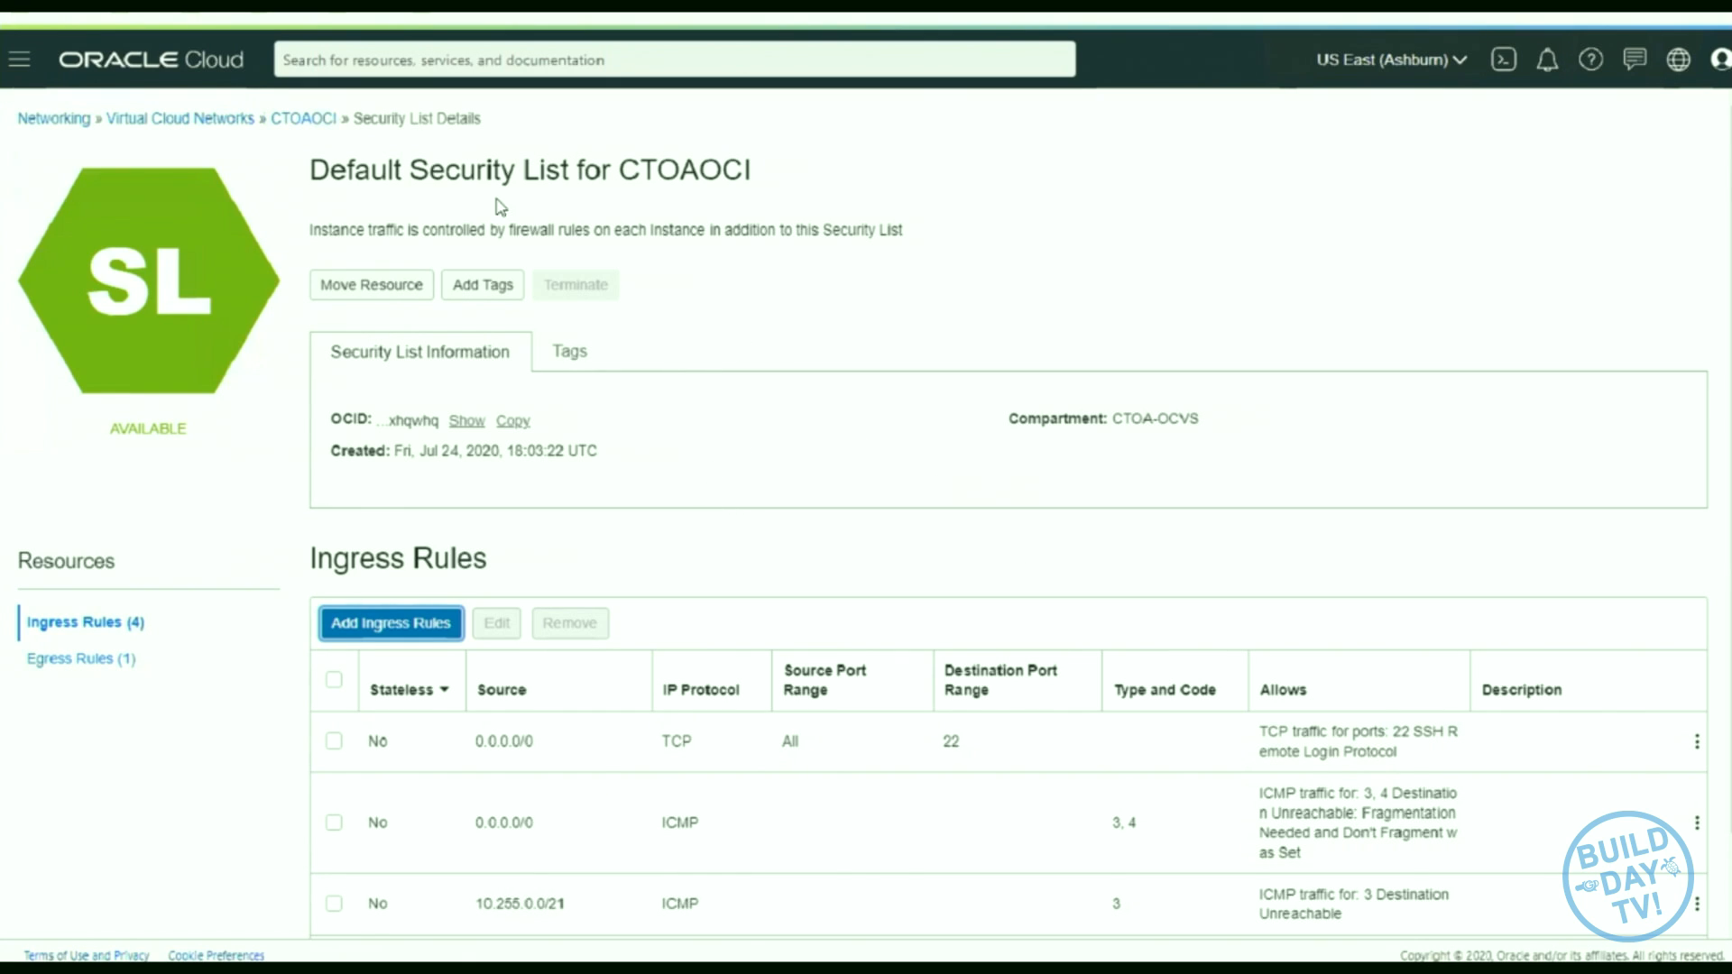
pyautogui.click(302, 120)
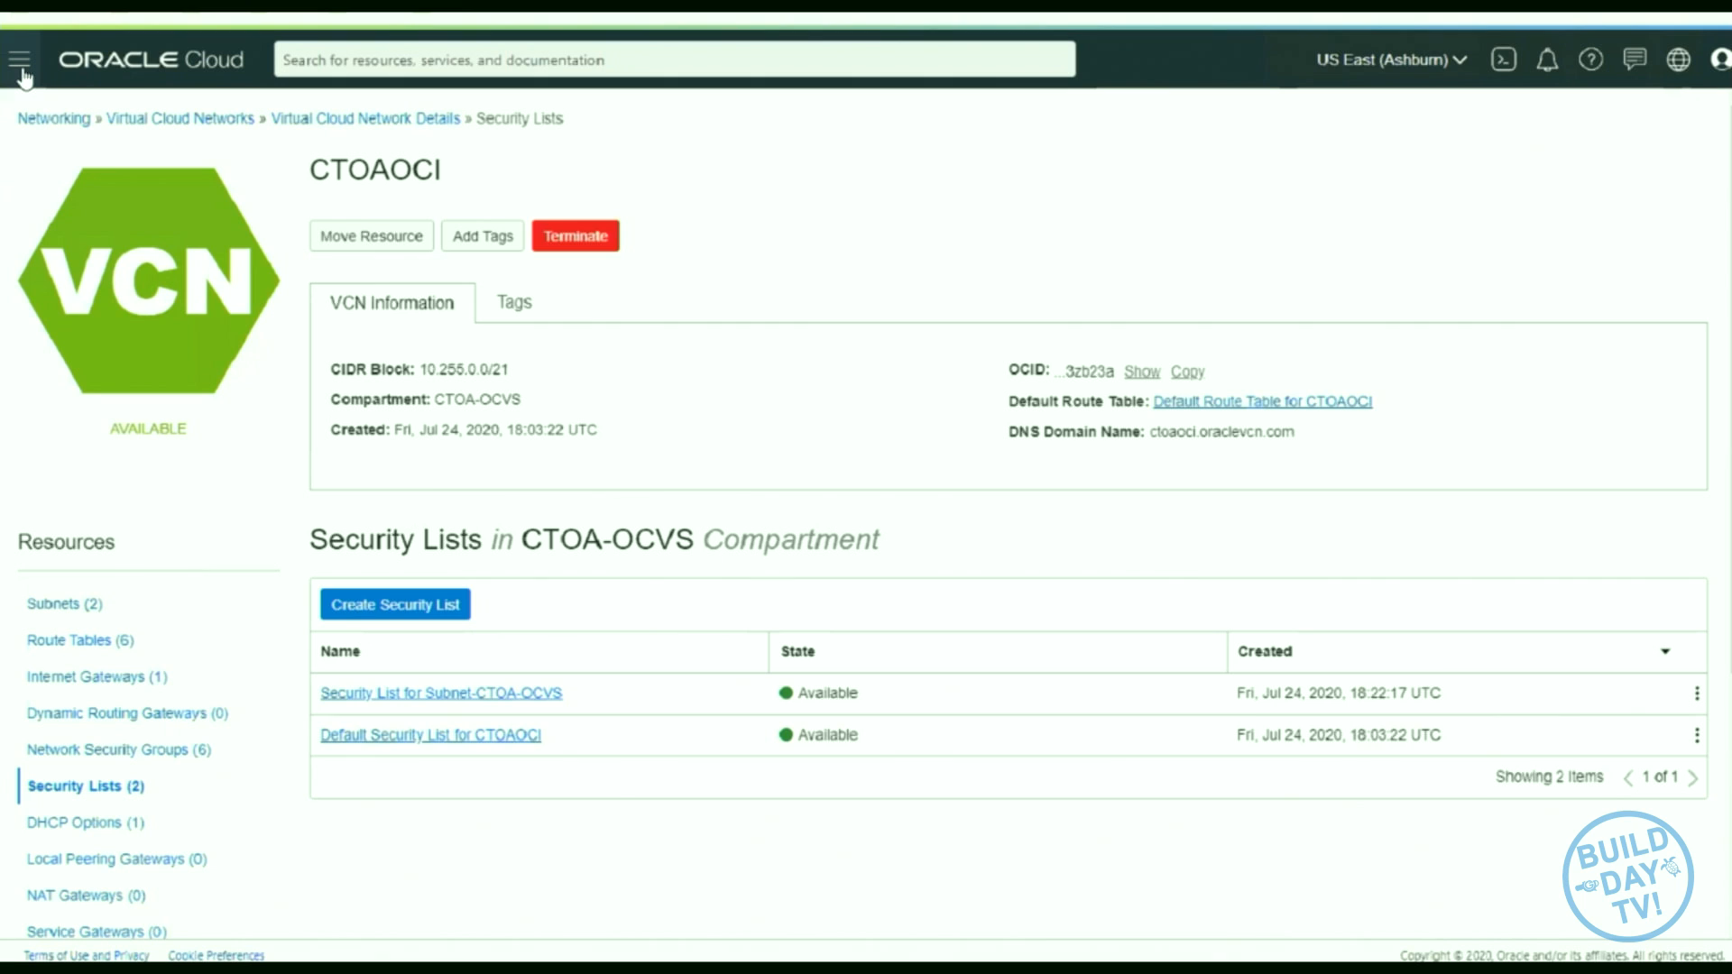
pyautogui.click(22, 73)
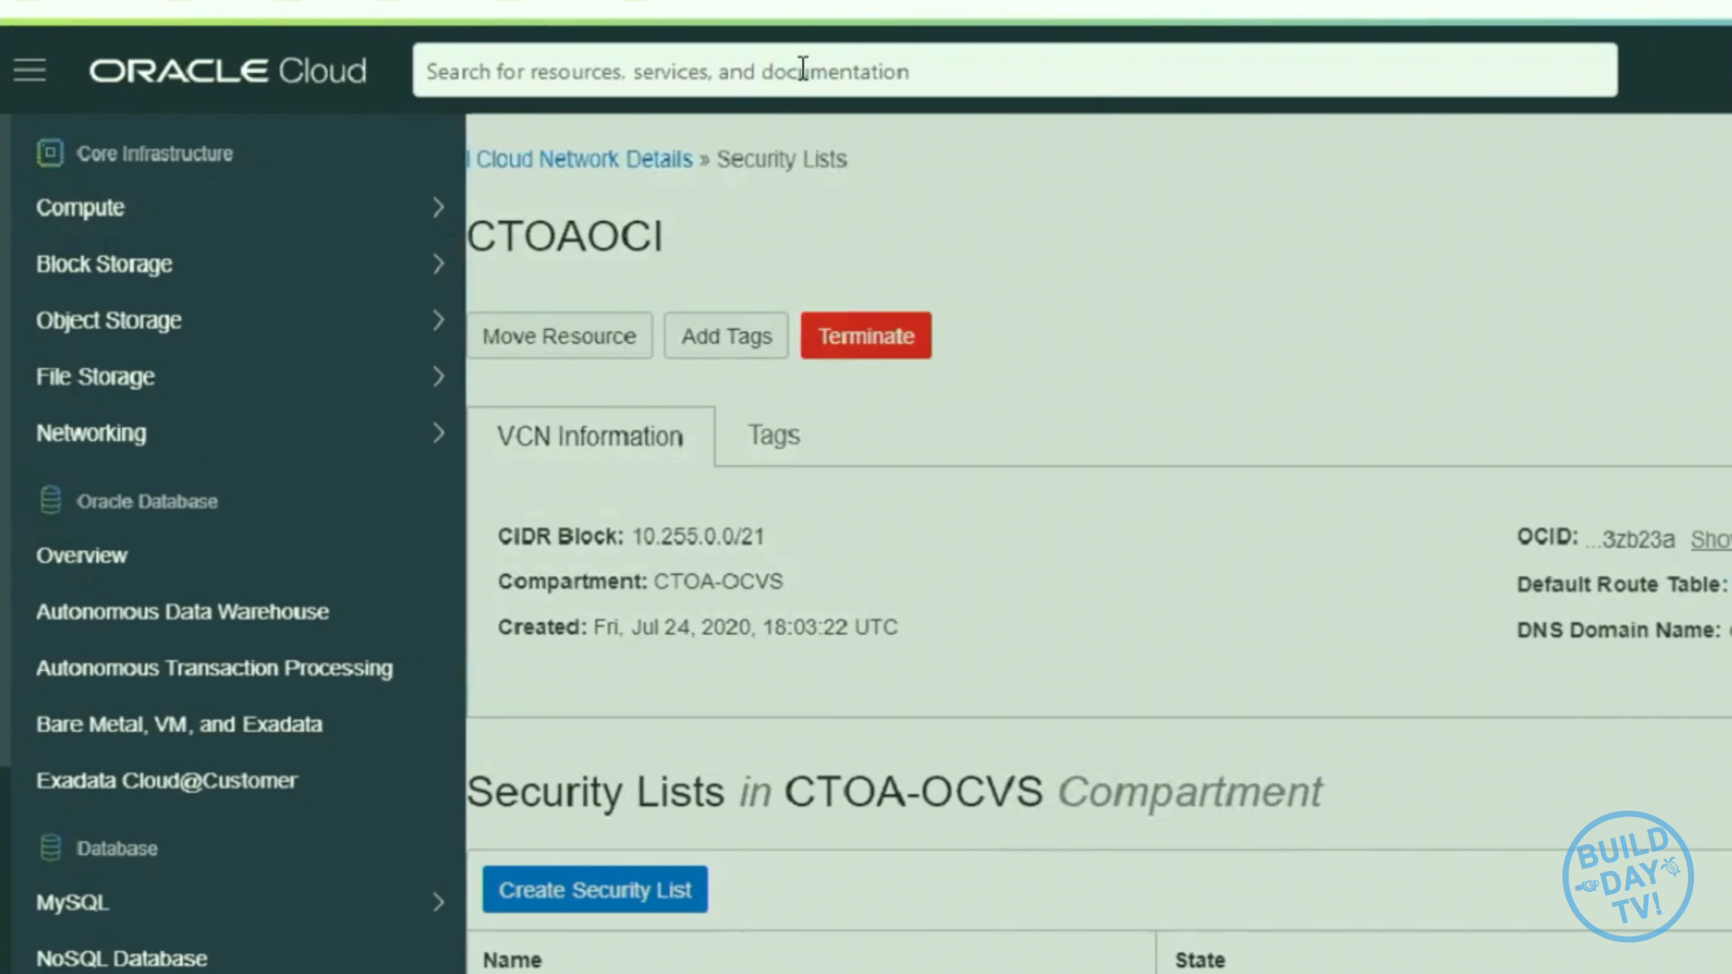
pyautogui.click(794, 71)
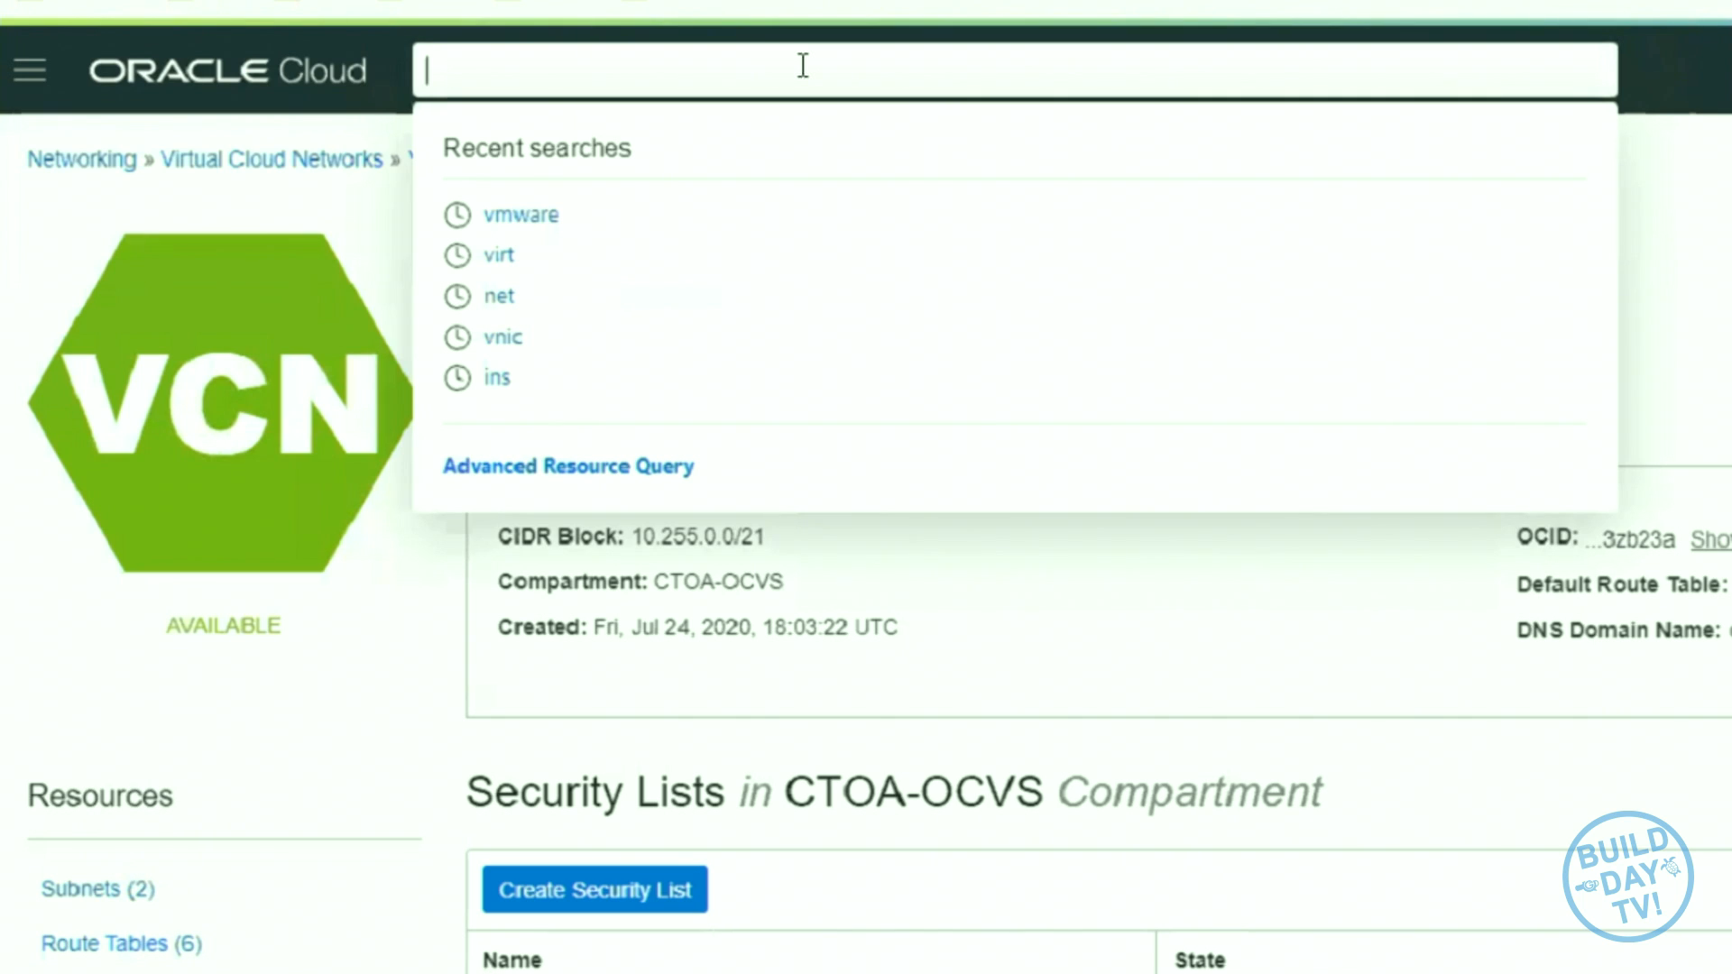
pyautogui.write('instanc')
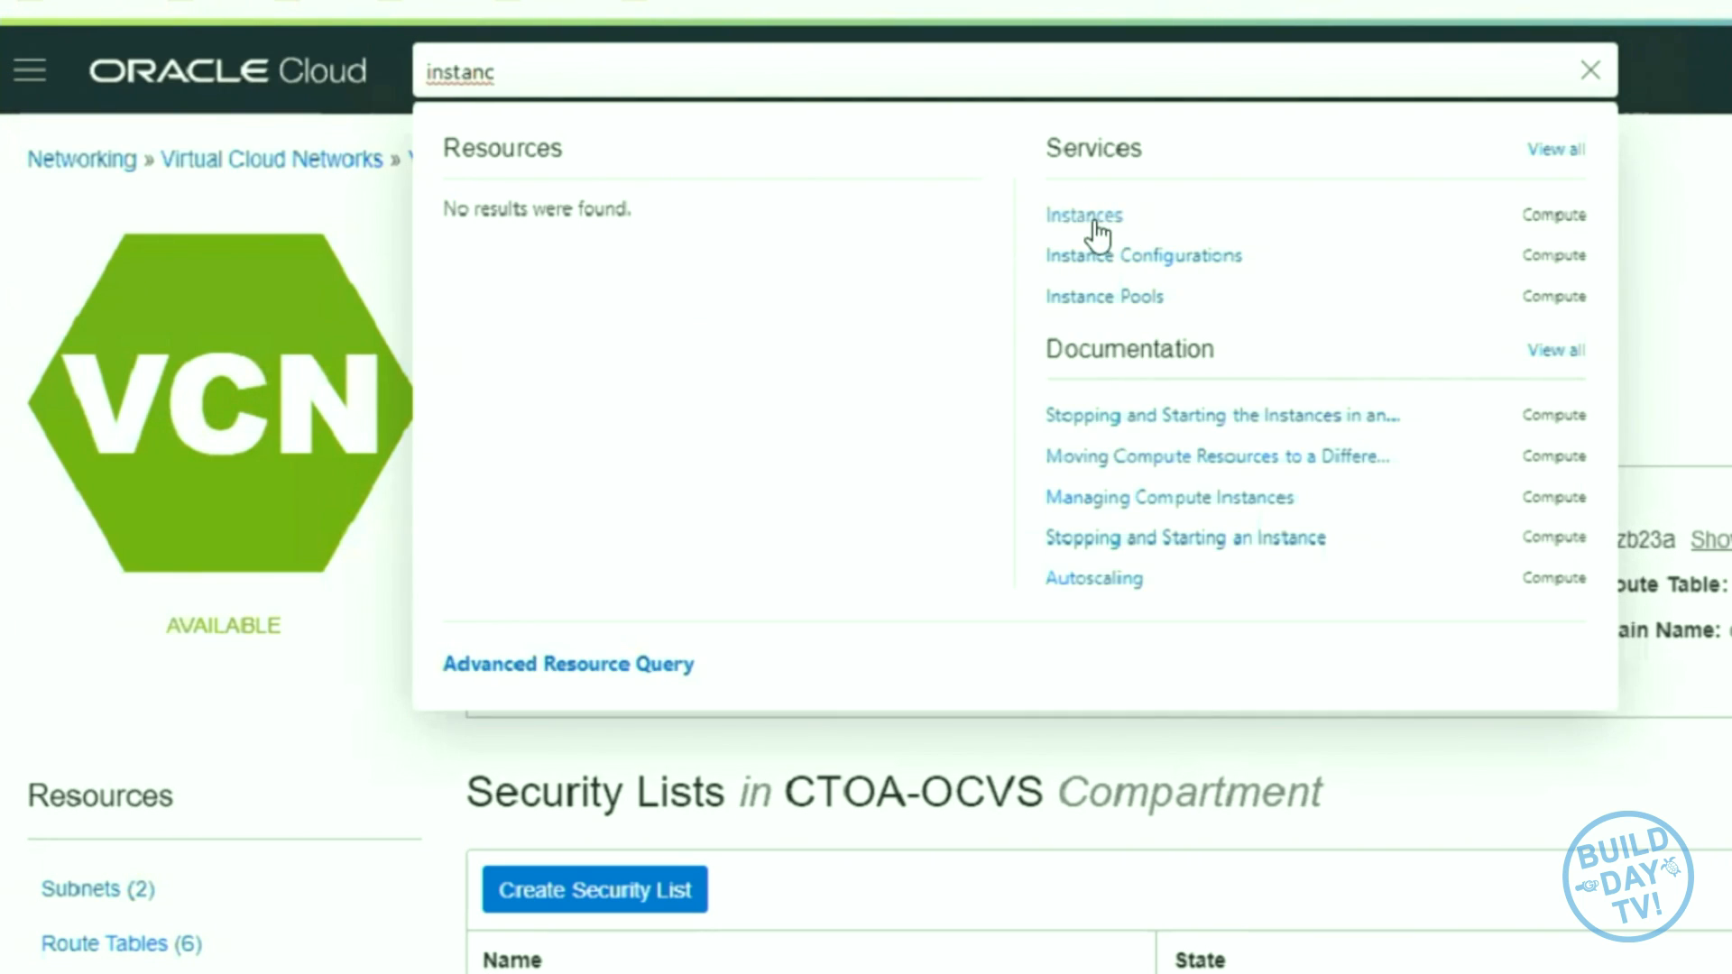
pyautogui.click(1093, 221)
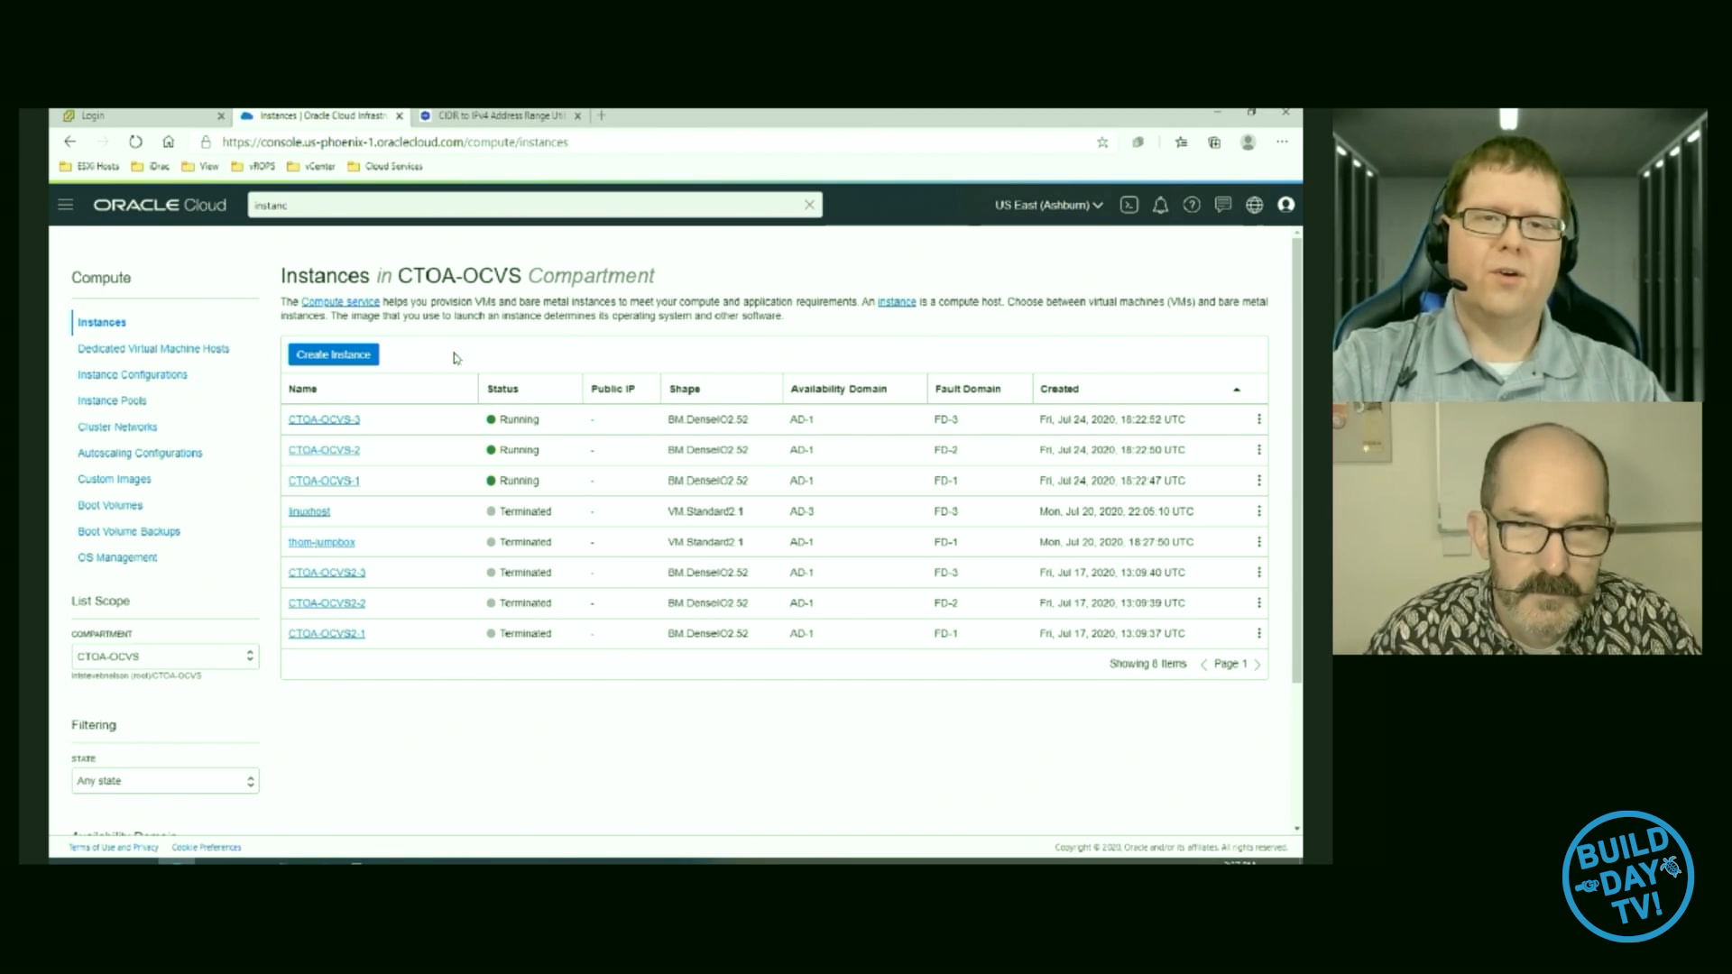
# - Start a new compute instance in the CTOA-OCVS compartment and name it CTOA-Jumphost
pyautogui.click(312, 357)
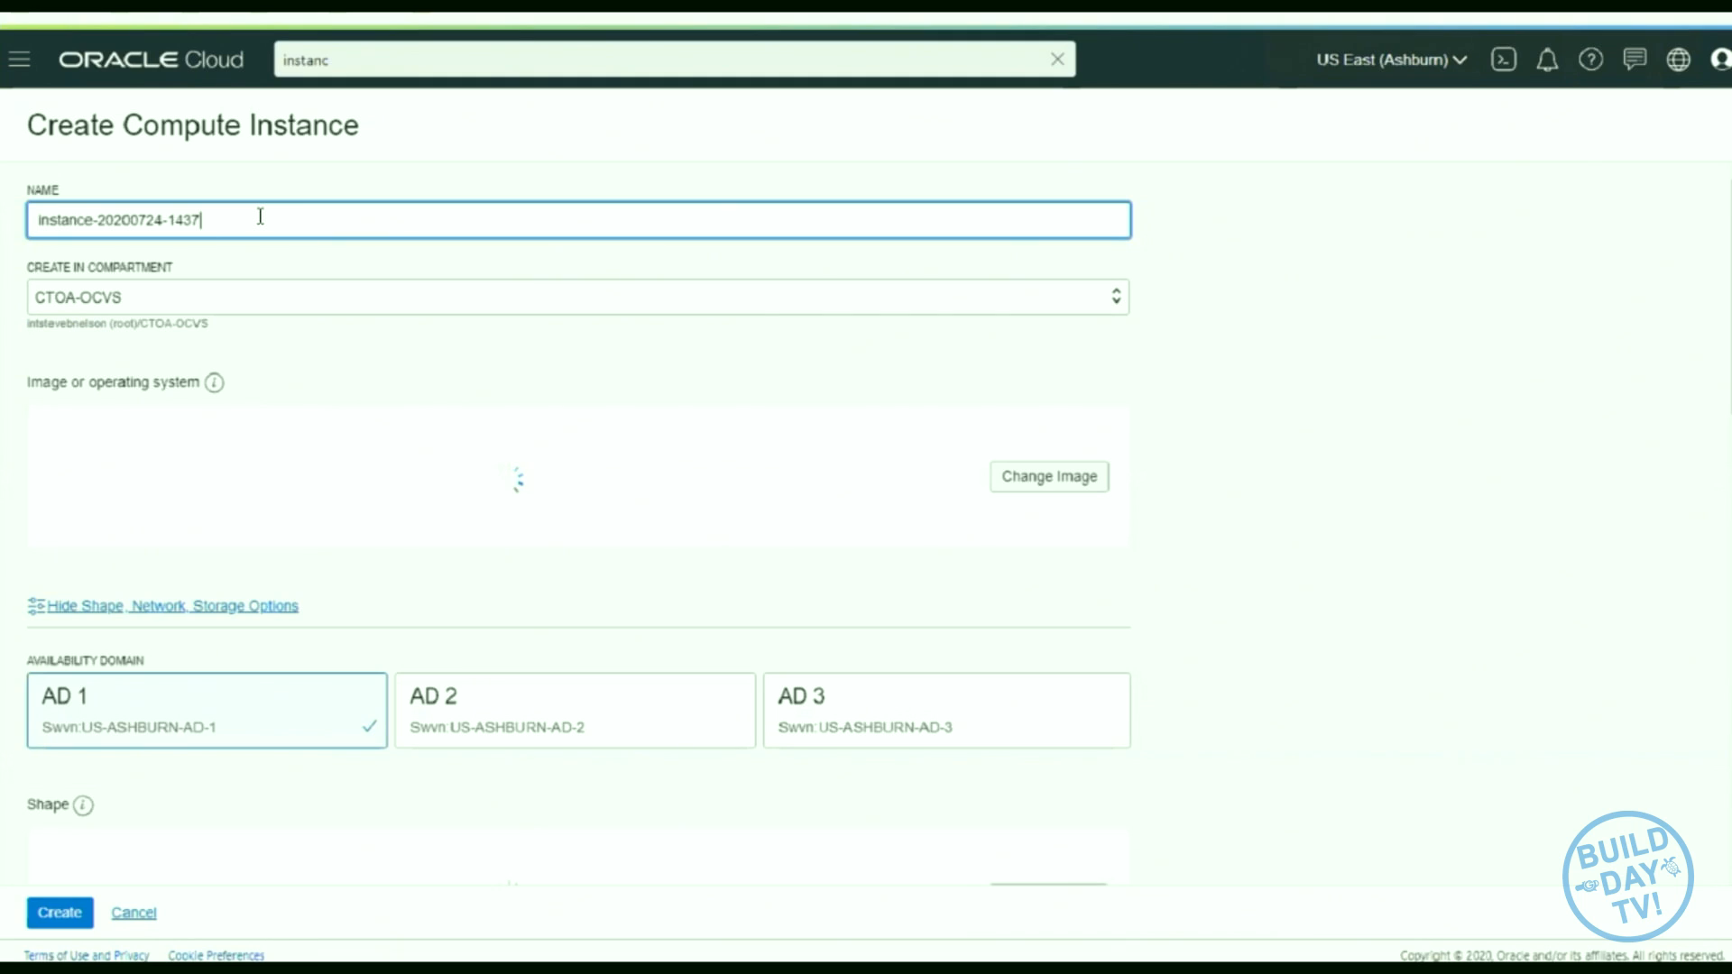
pyautogui.moveTo(212, 219); pyautogui.dragTo(24, 213)
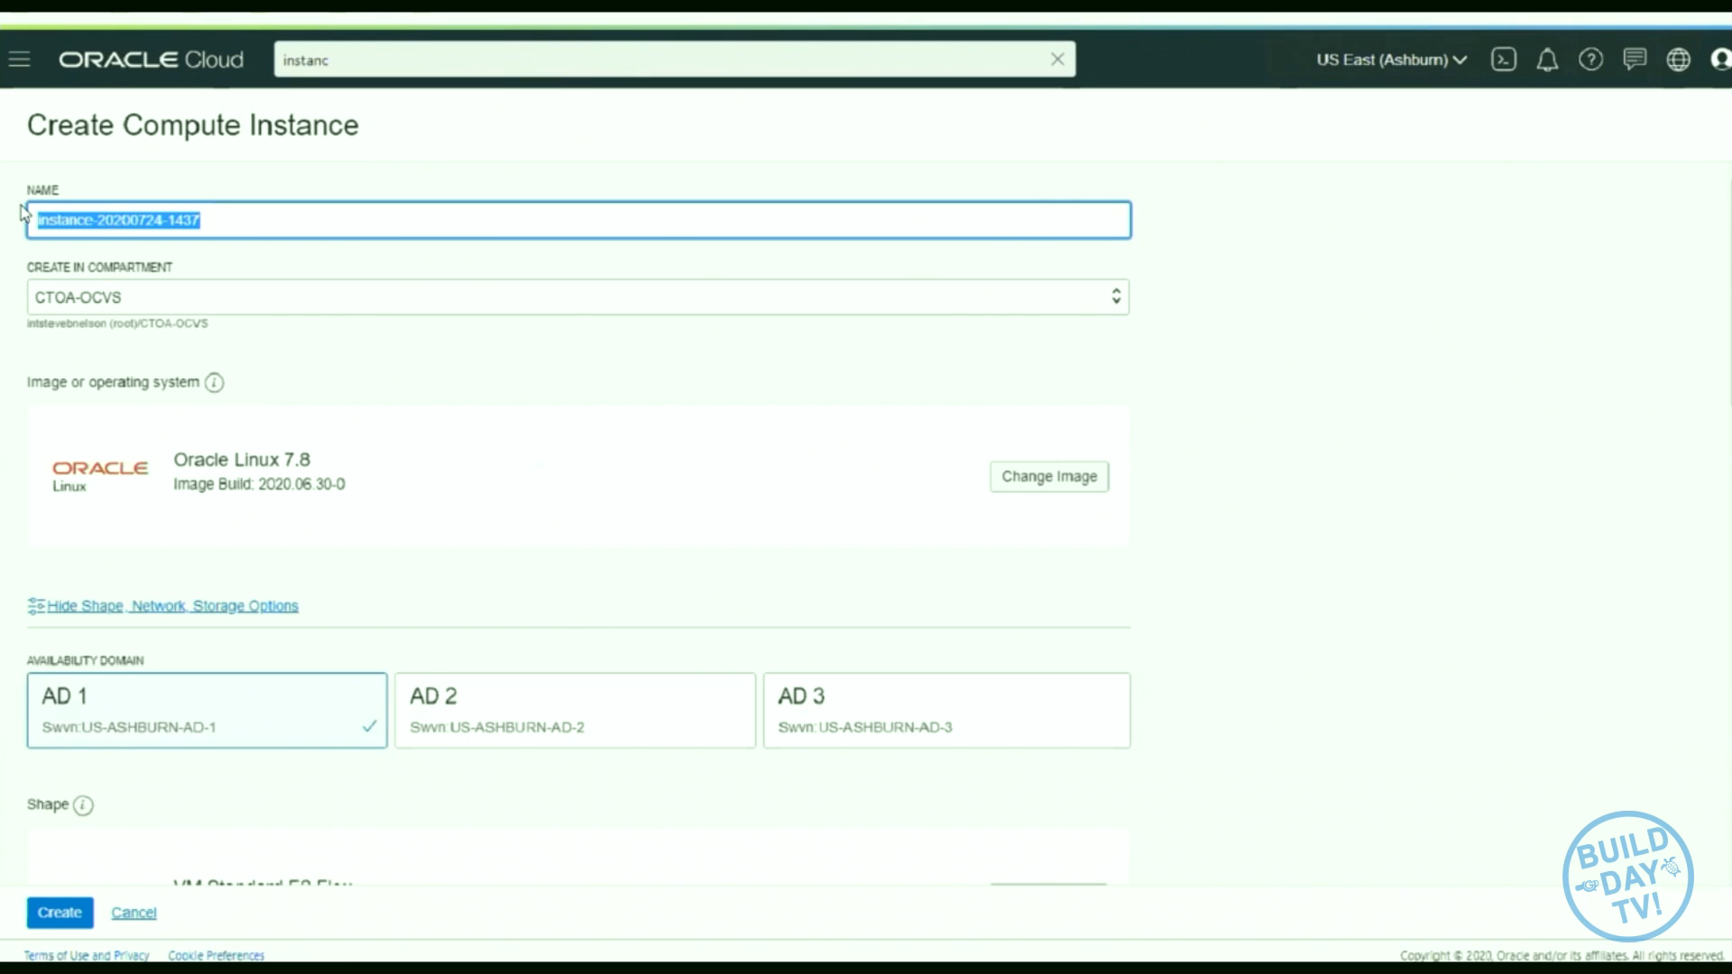
pyautogui.write('Jump')
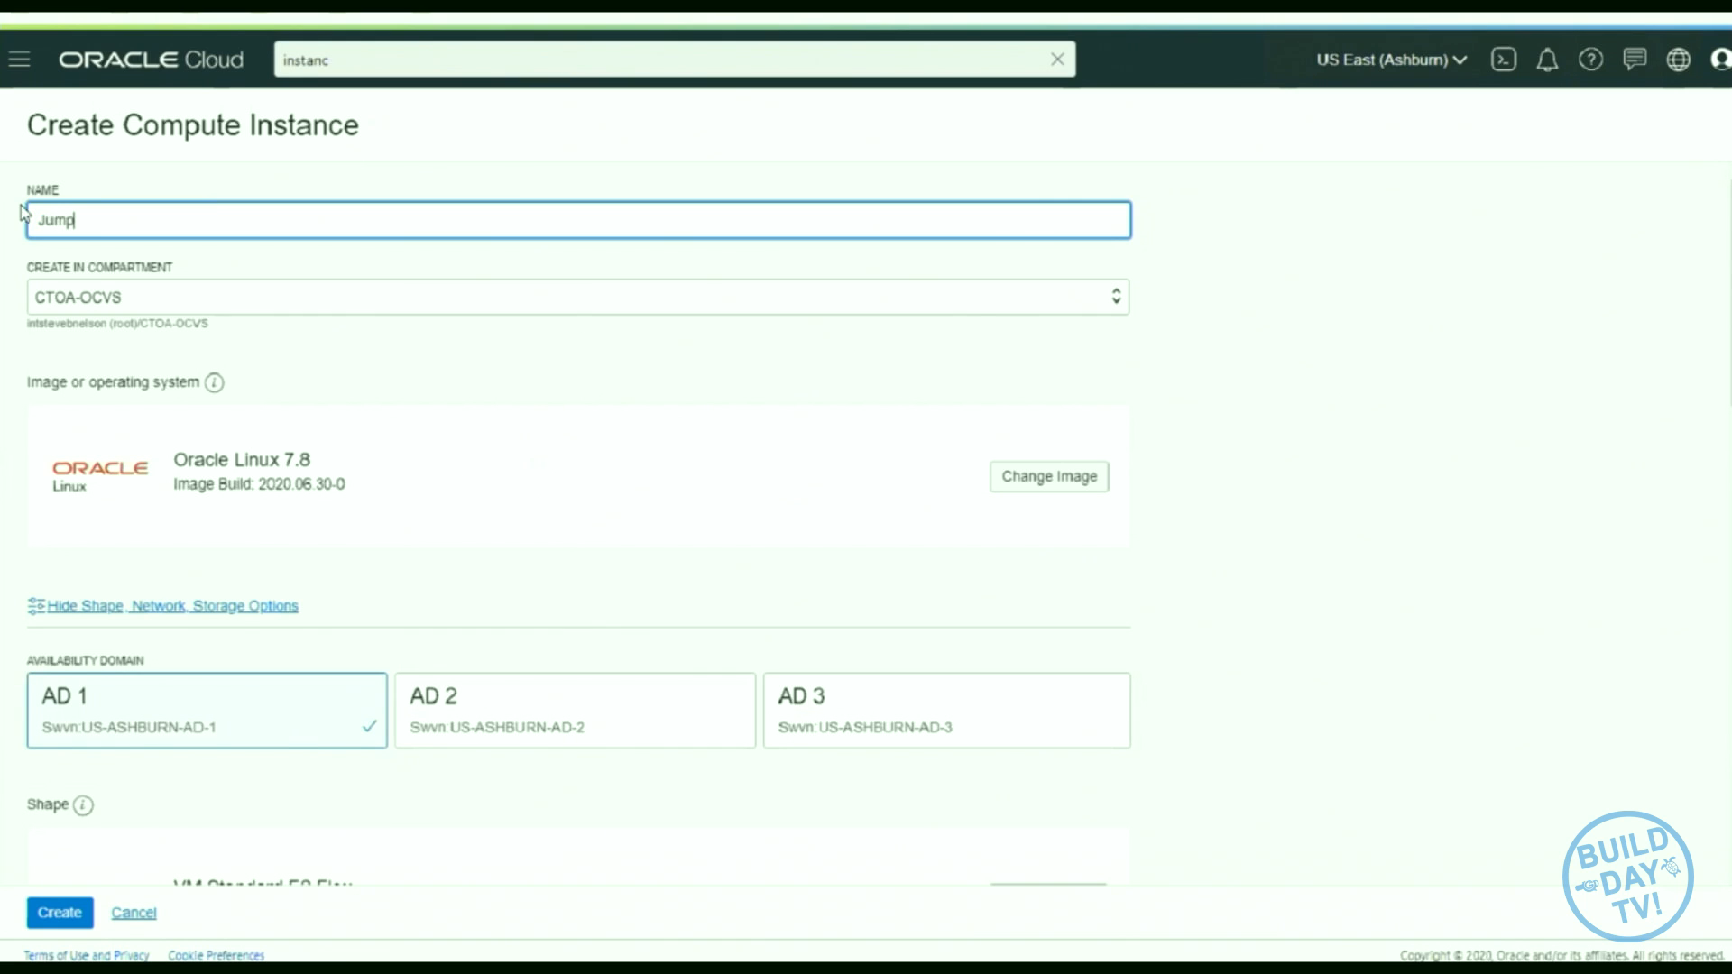
pyautogui.write('host')
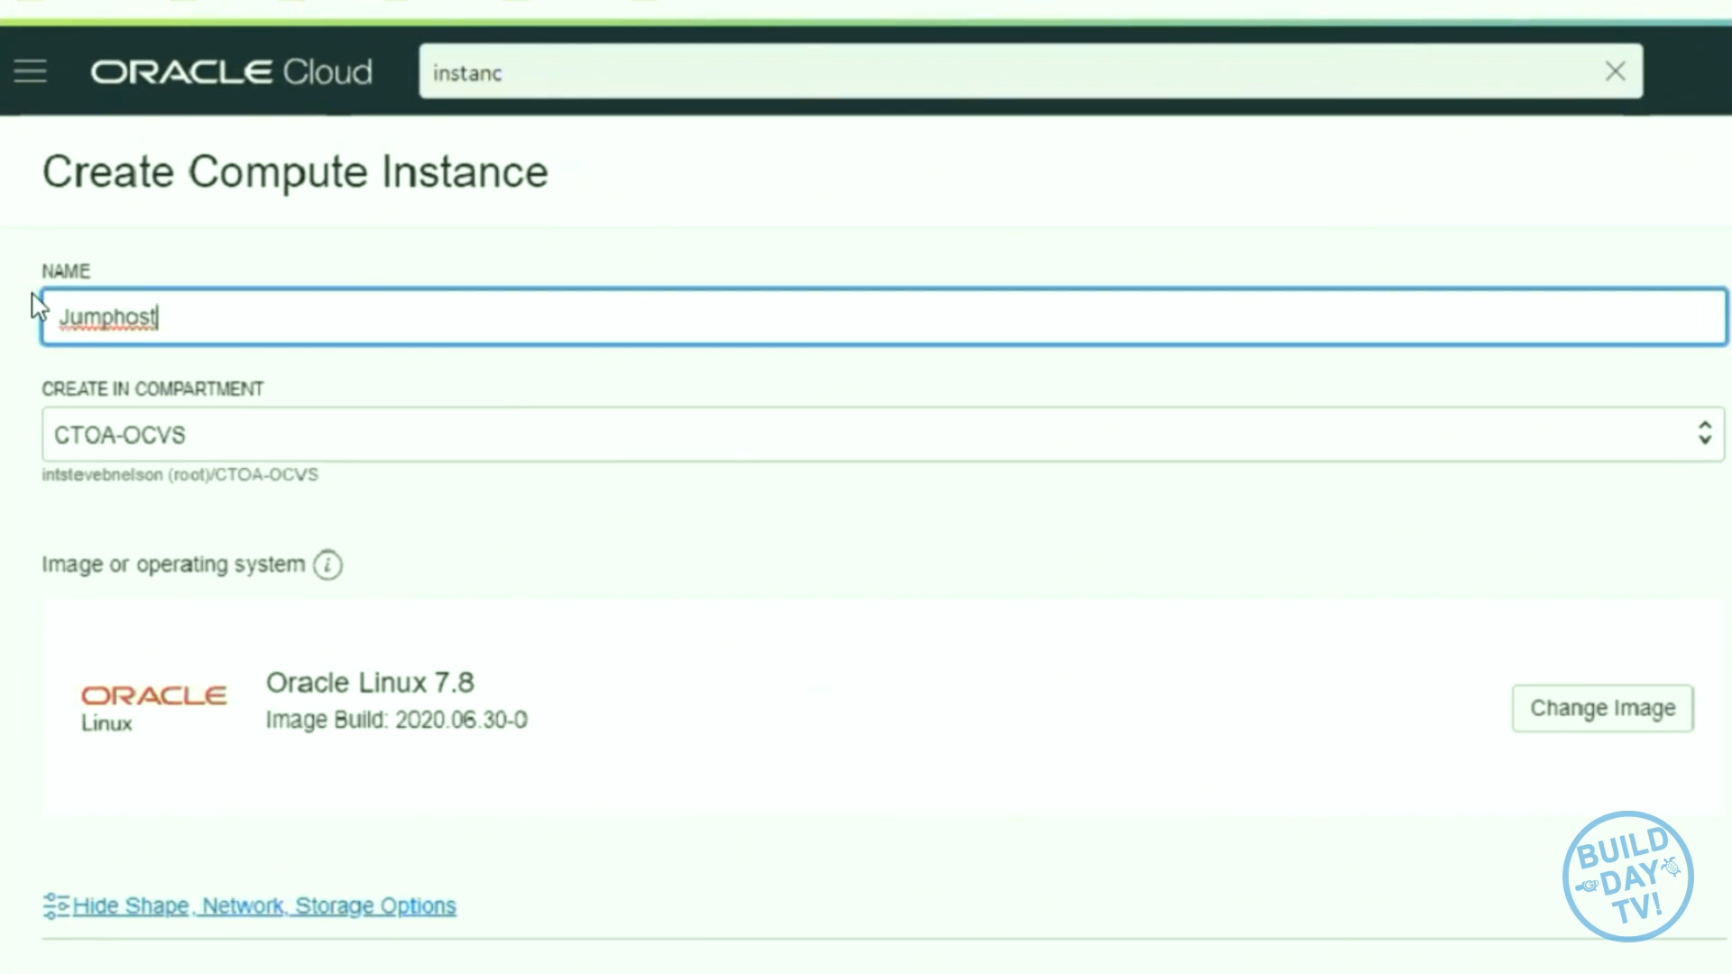
pyautogui.press('Home')
pyautogui.write('CTOA-')
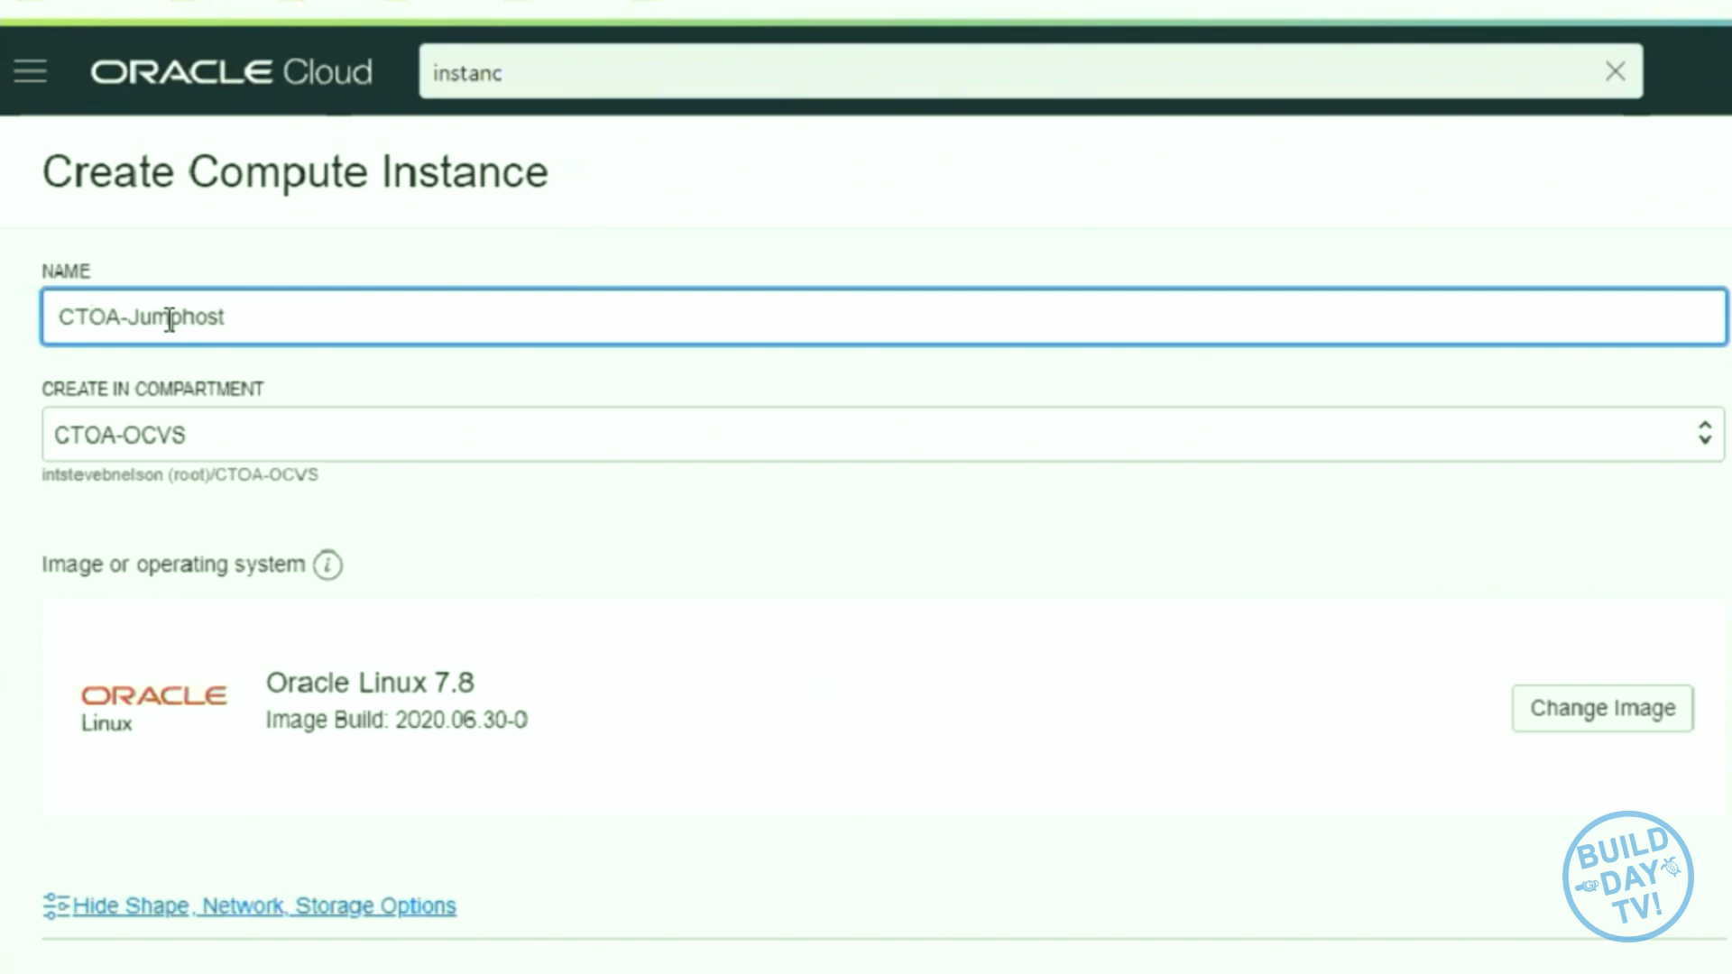
pyautogui.click(447, 545)
# - Change the instance's image to Windows Server 2019 Standard, accepting the Oracle and Microsoft Windows Terms of Use
pyautogui.scroll(-2, 325, 512)
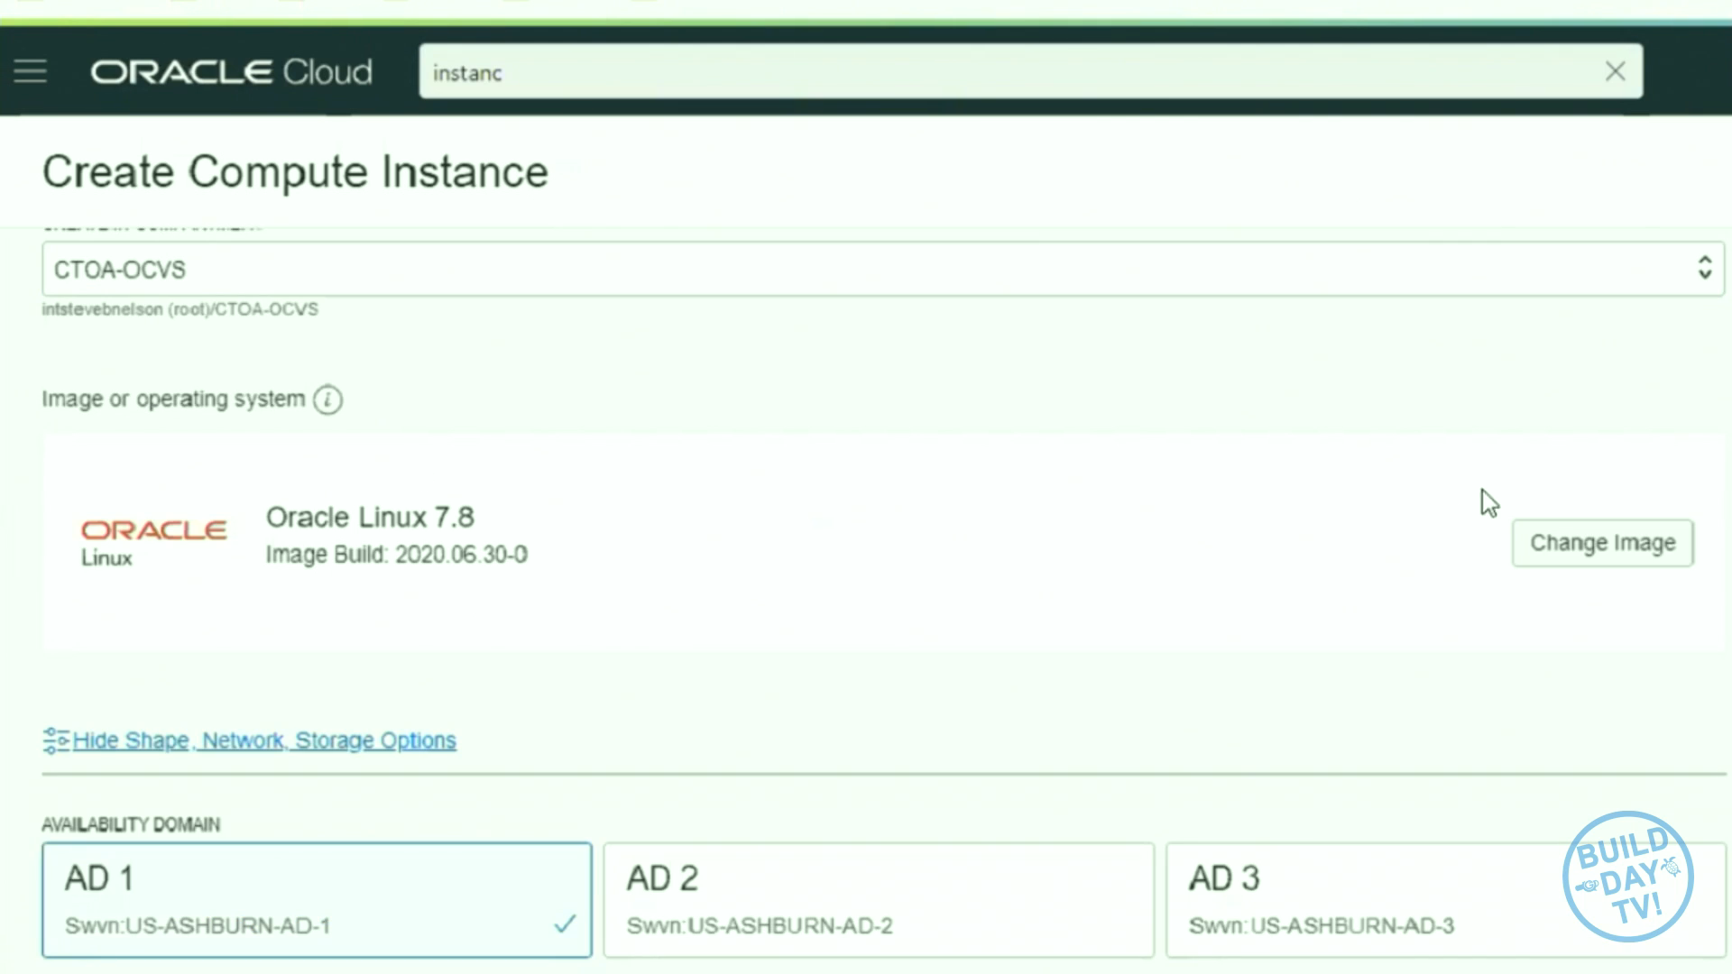
pyautogui.click(1585, 554)
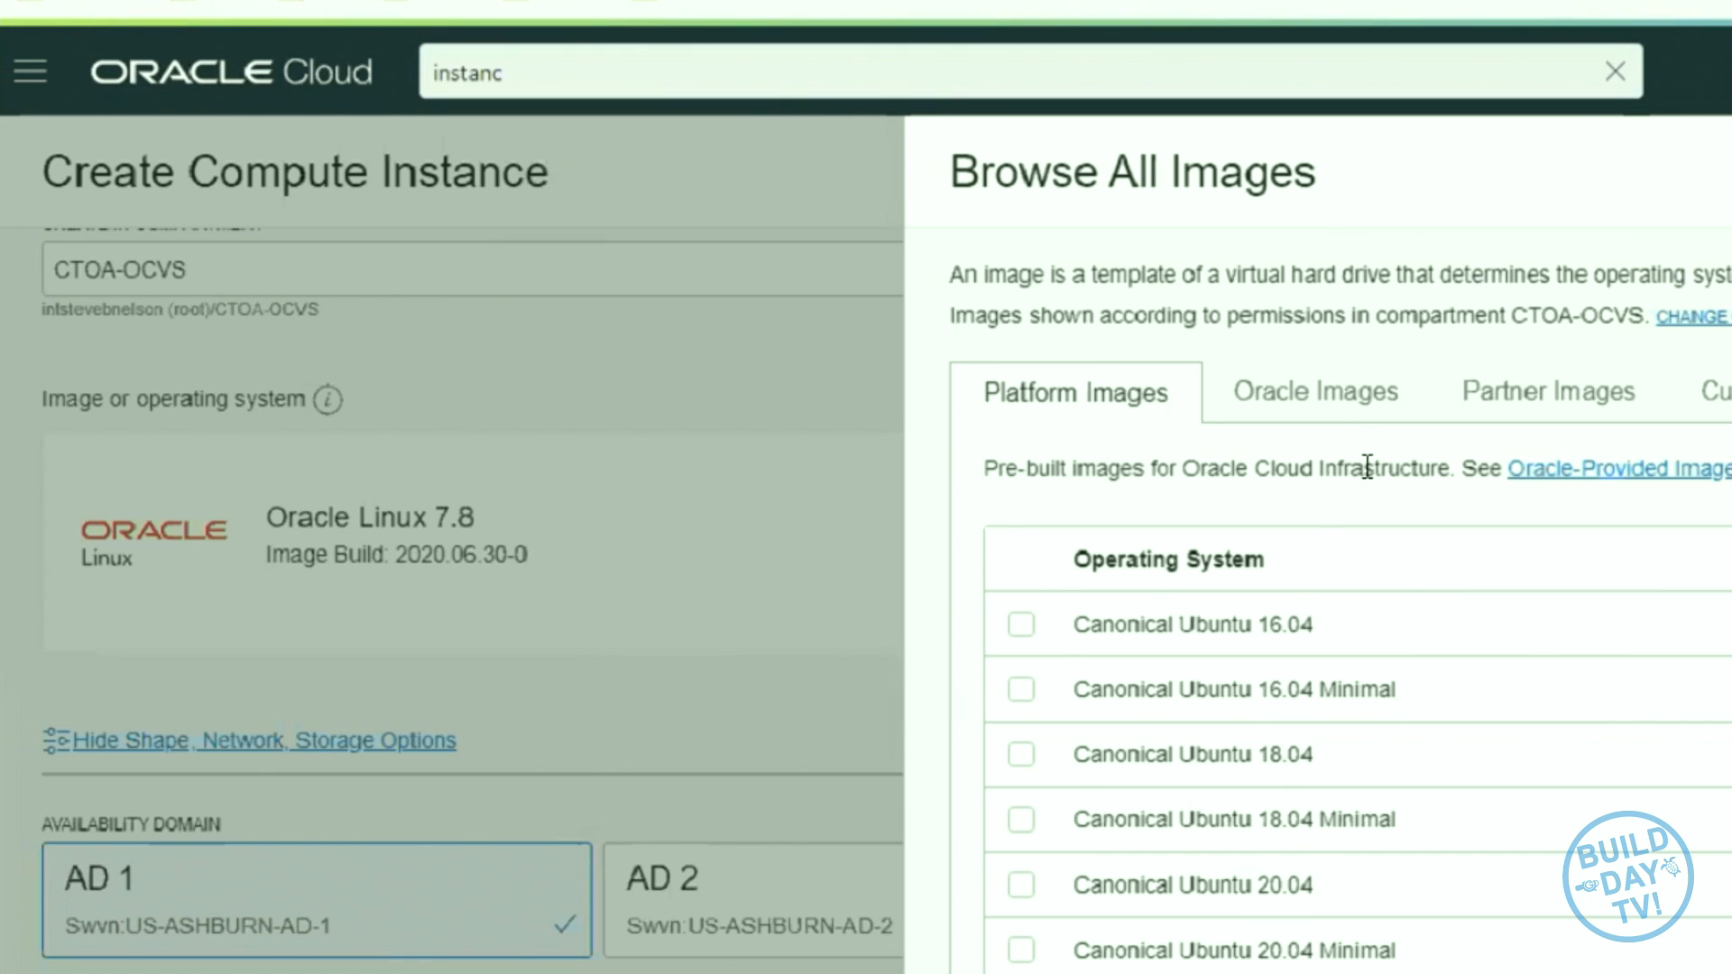
pyautogui.scroll(-5, 1144, 469)
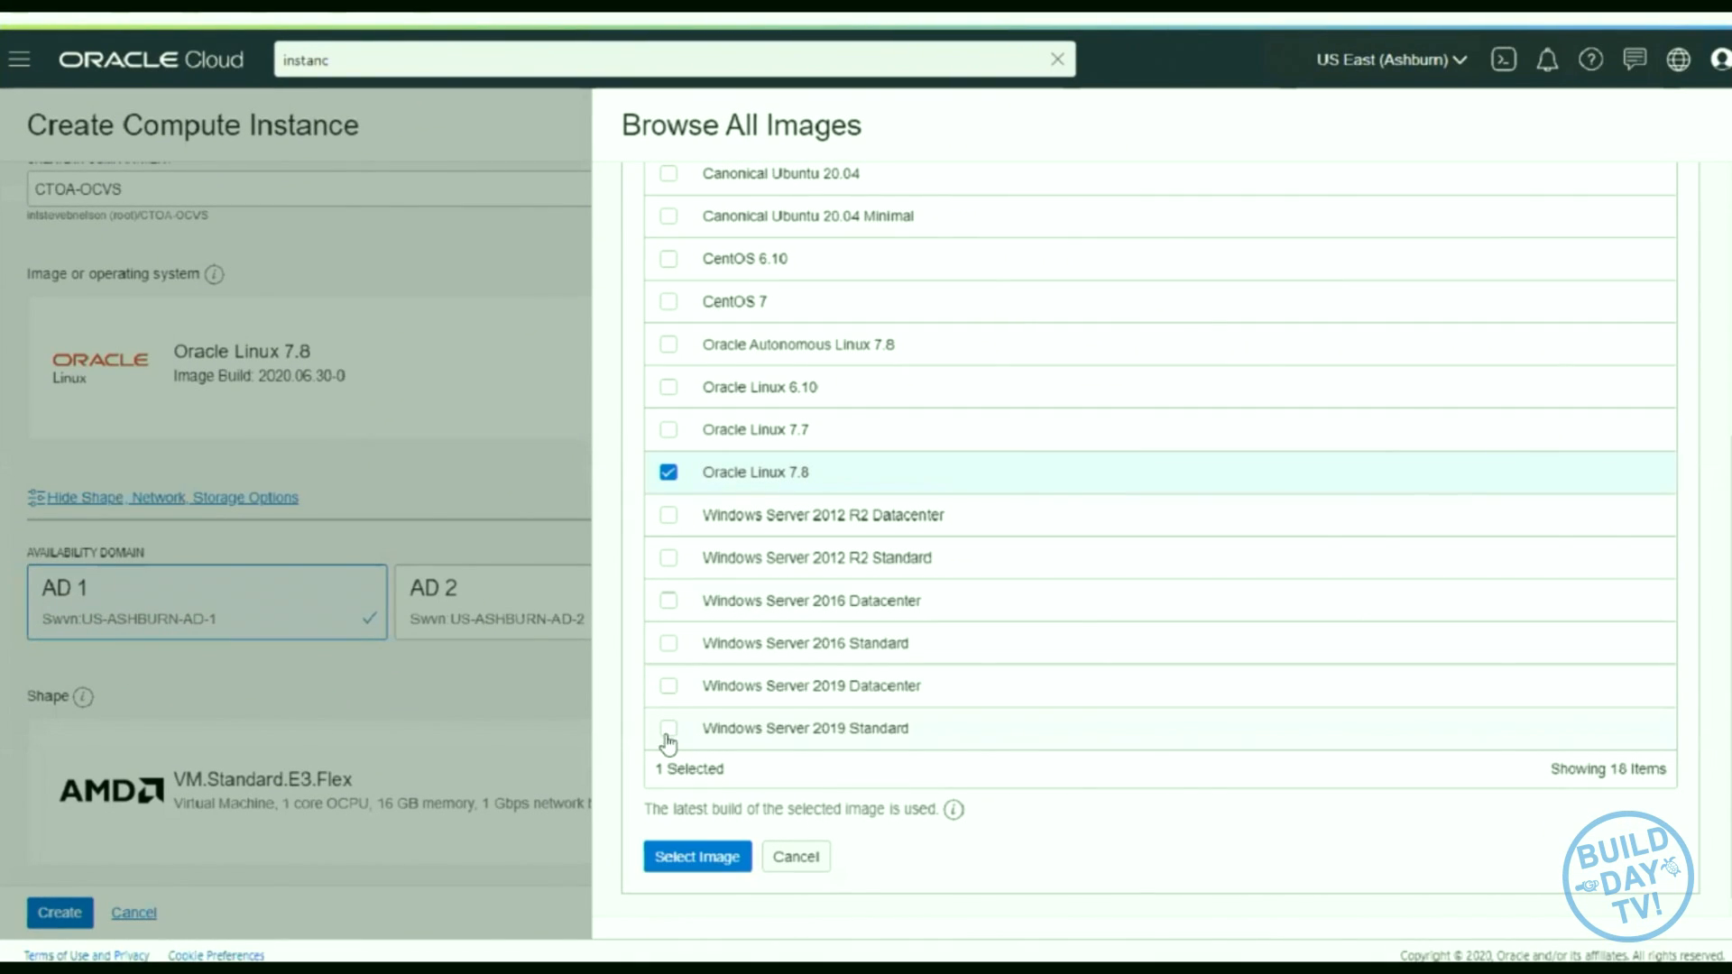
pyautogui.click(669, 731)
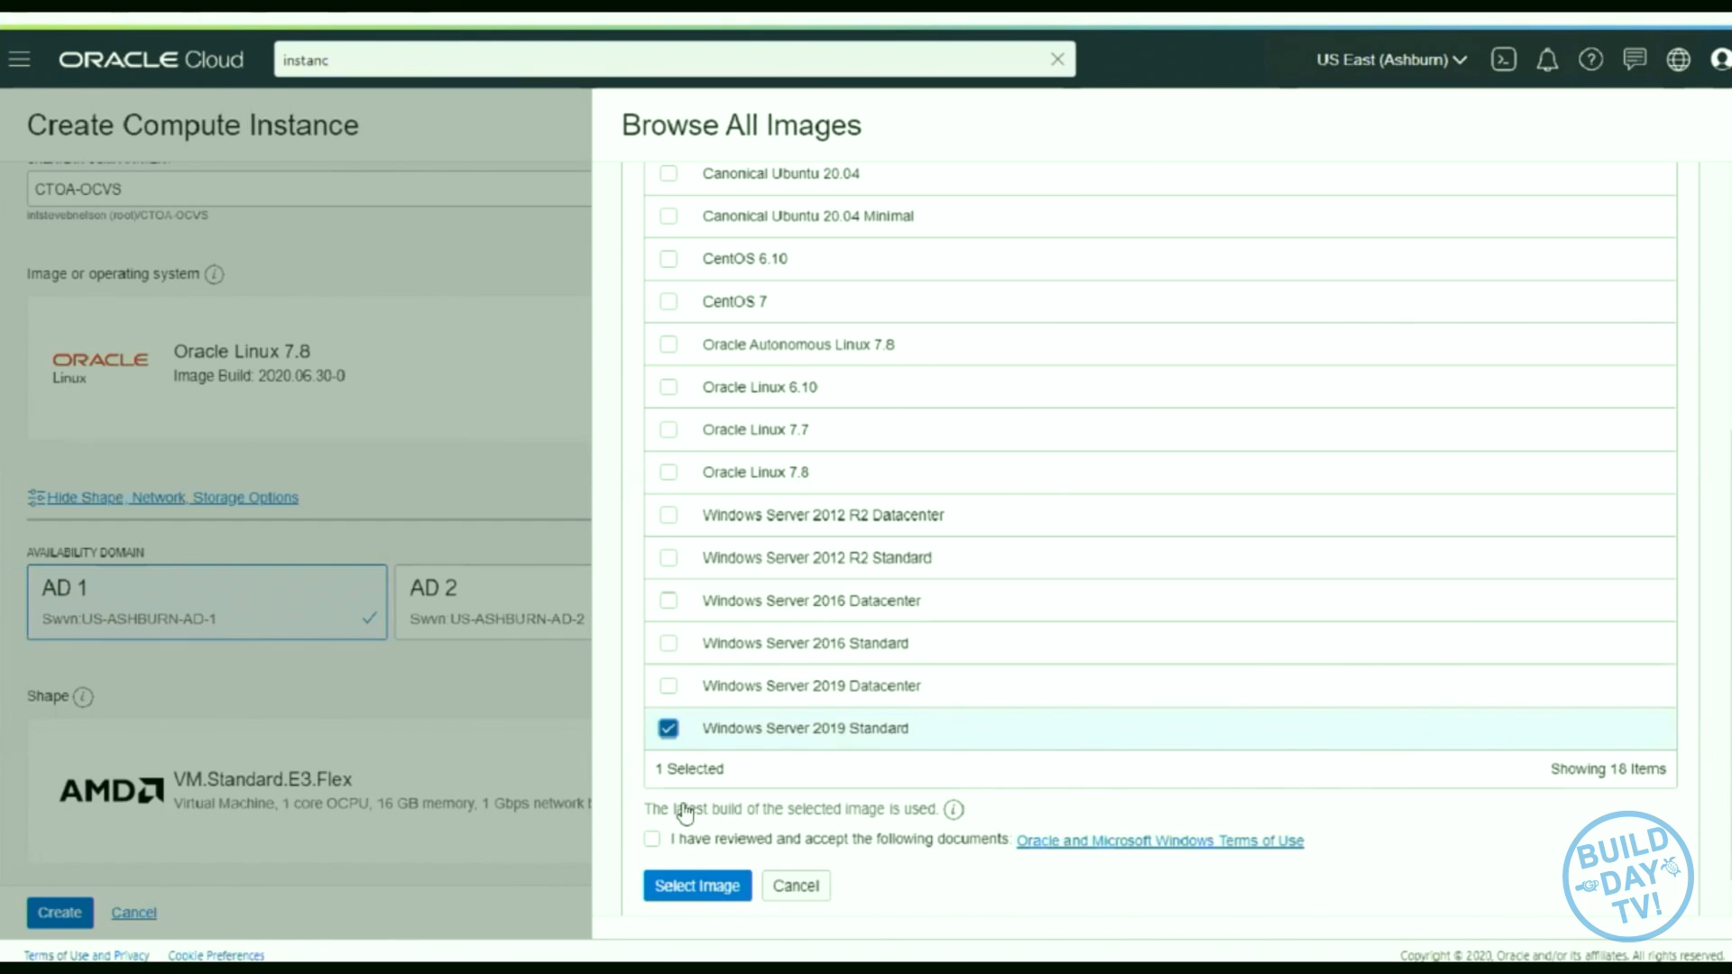
pyautogui.scroll(-1, 685, 816)
pyautogui.click(652, 810)
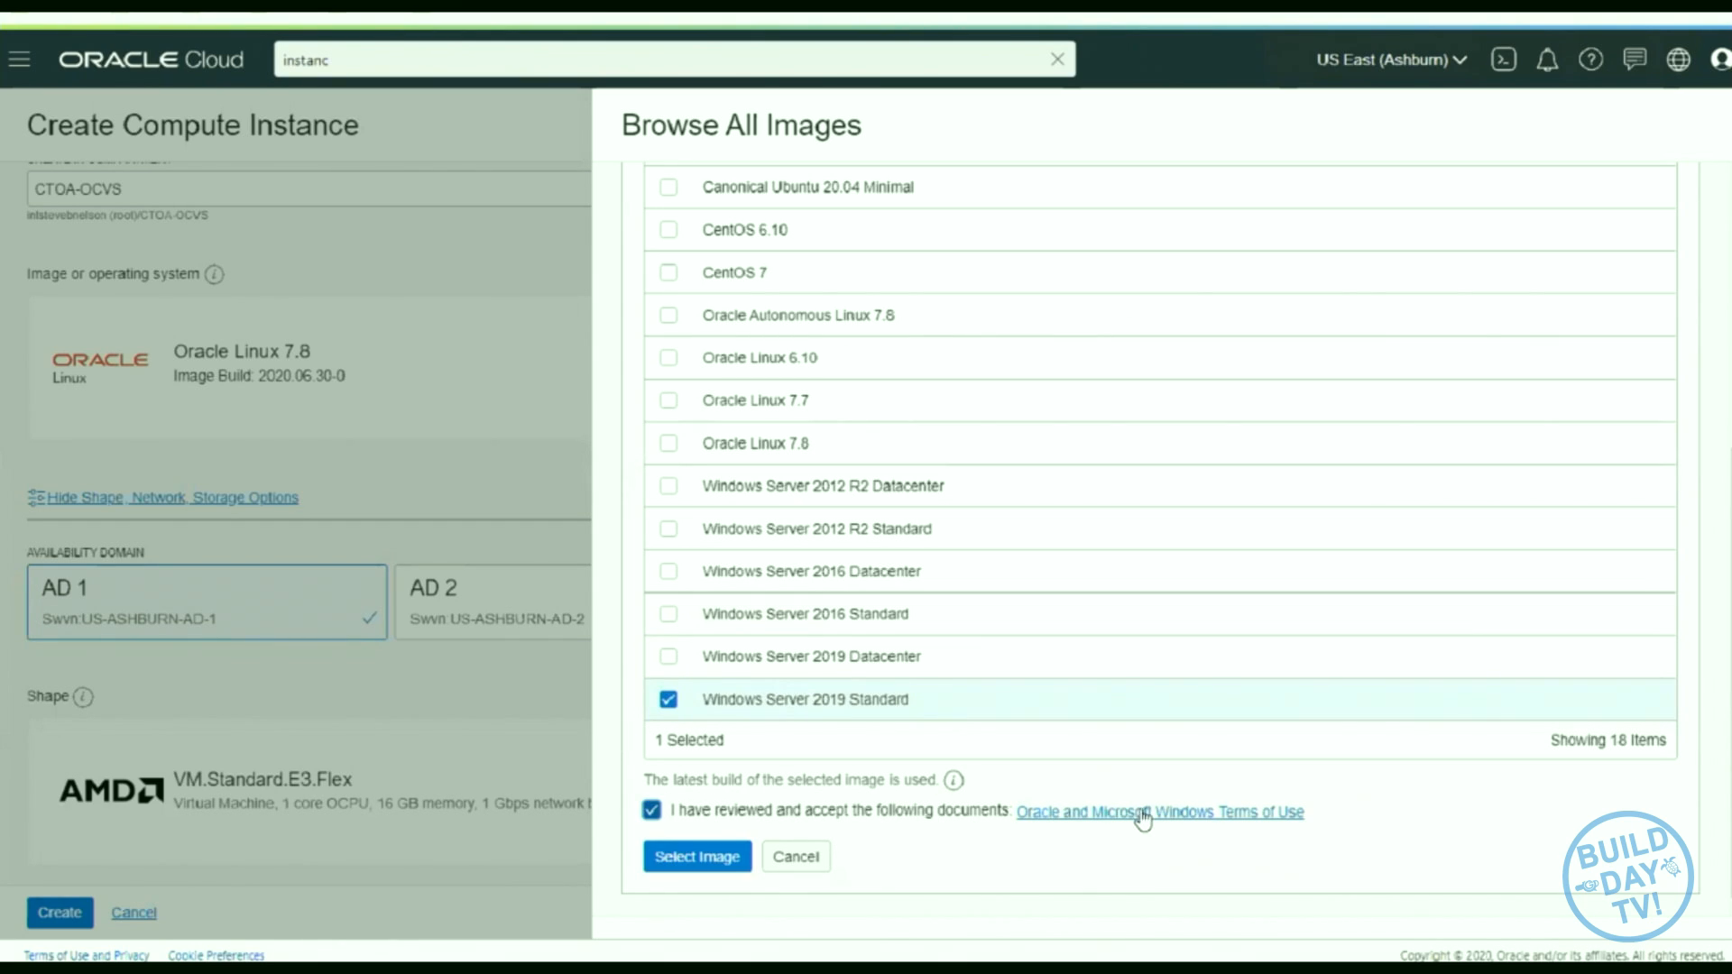
pyautogui.click(712, 864)
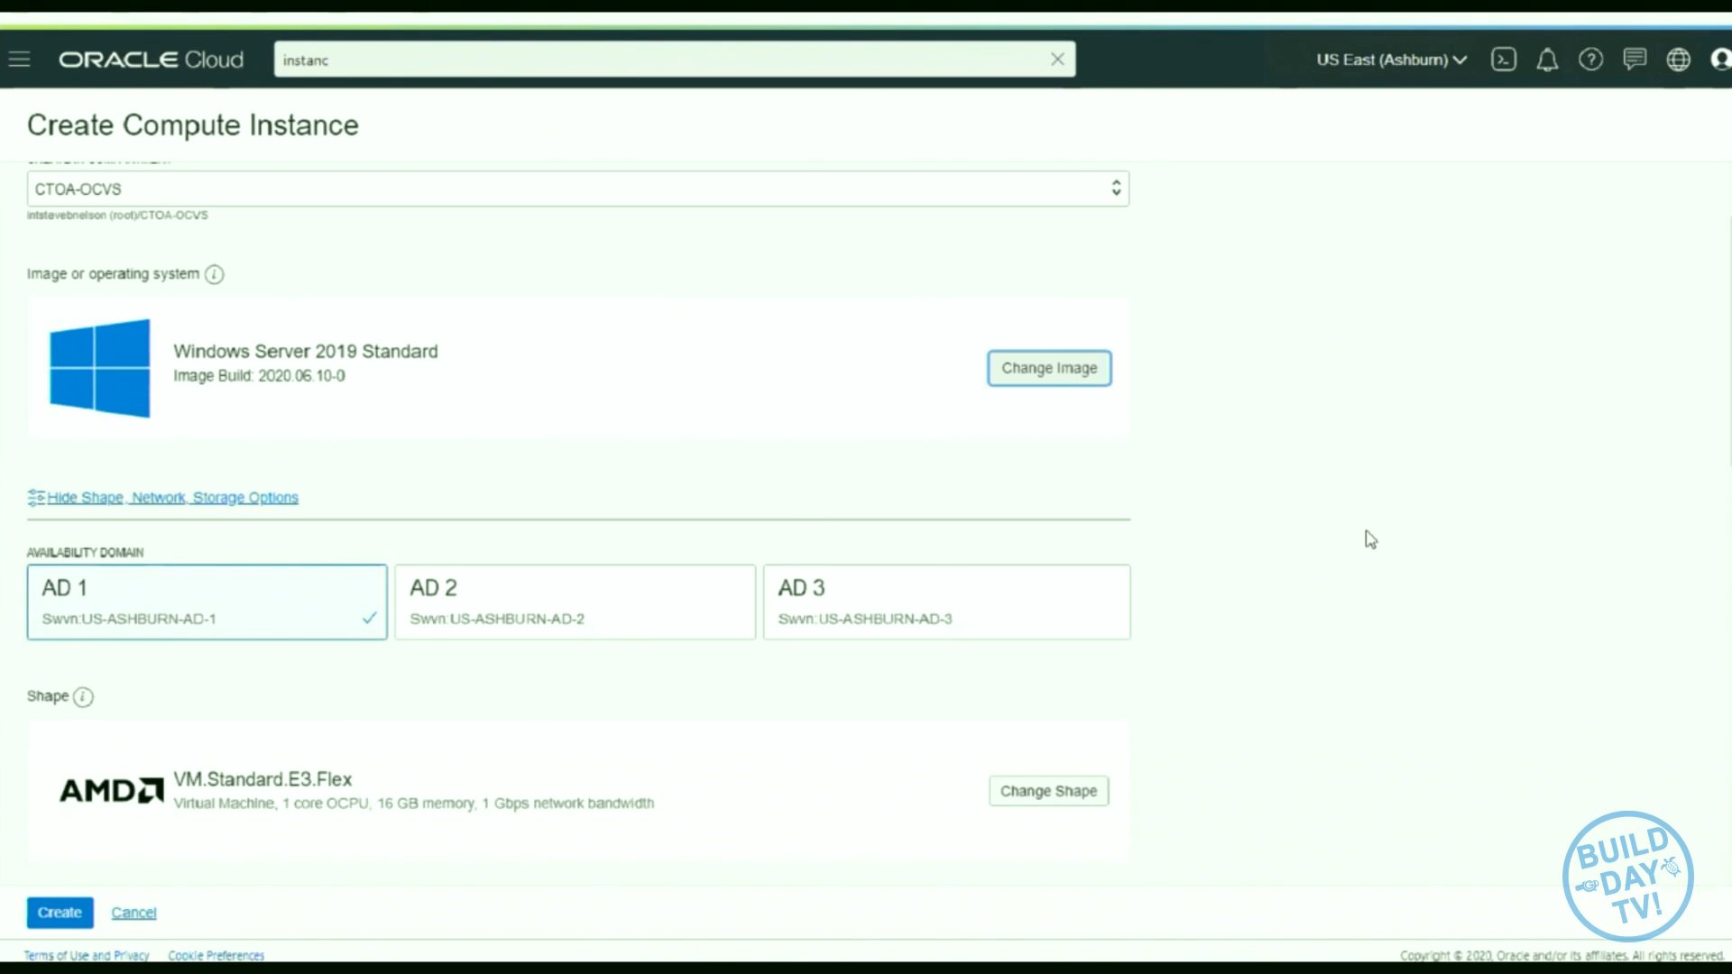
# - Change the instance's shape to VM.Standard2.1 from the Intel Skylake virtual machine series
pyautogui.scroll(-1, 1370, 538)
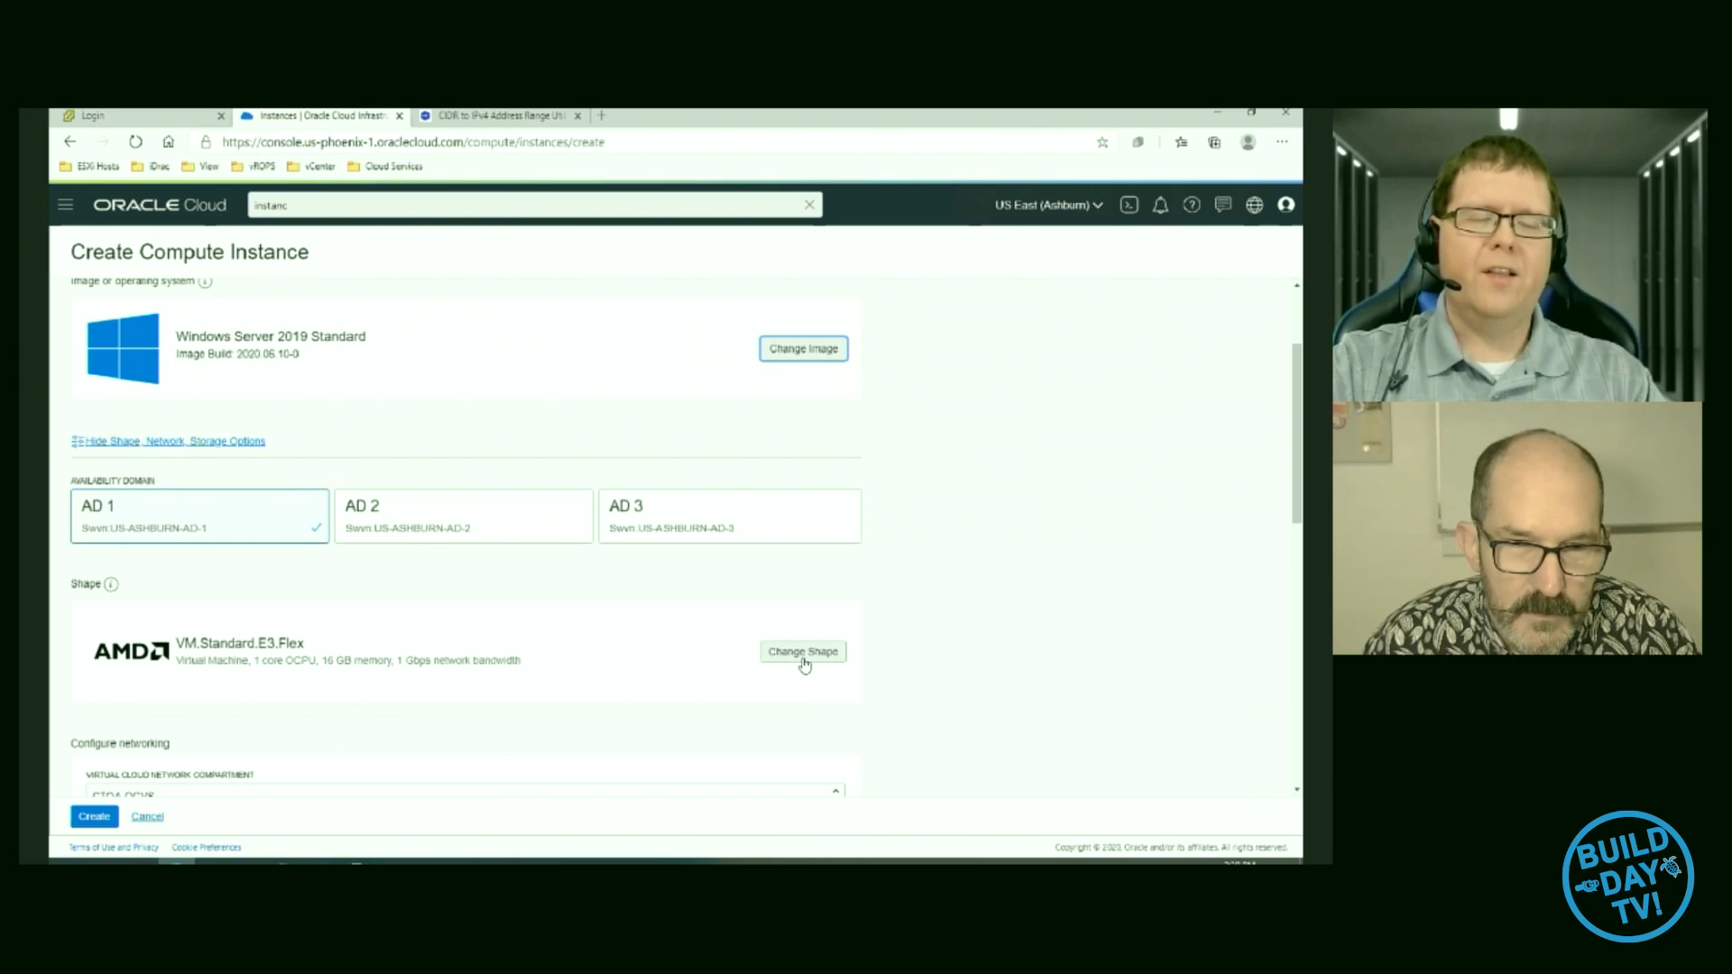
pyautogui.click(787, 662)
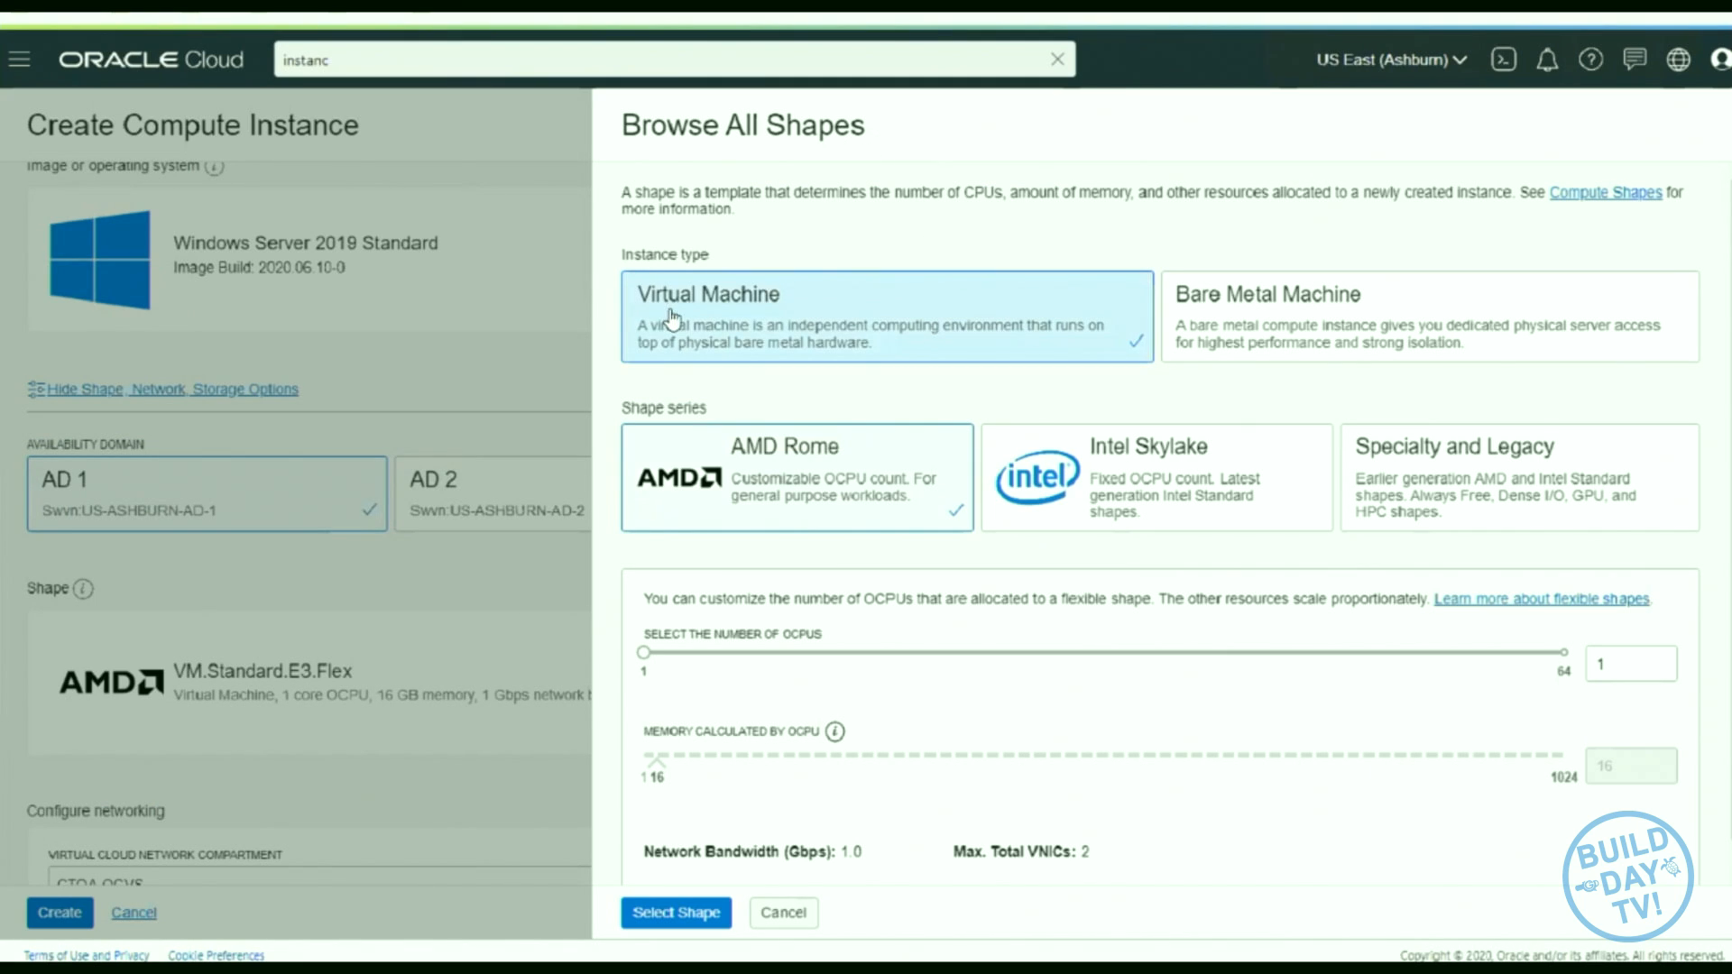
pyautogui.click(1163, 470)
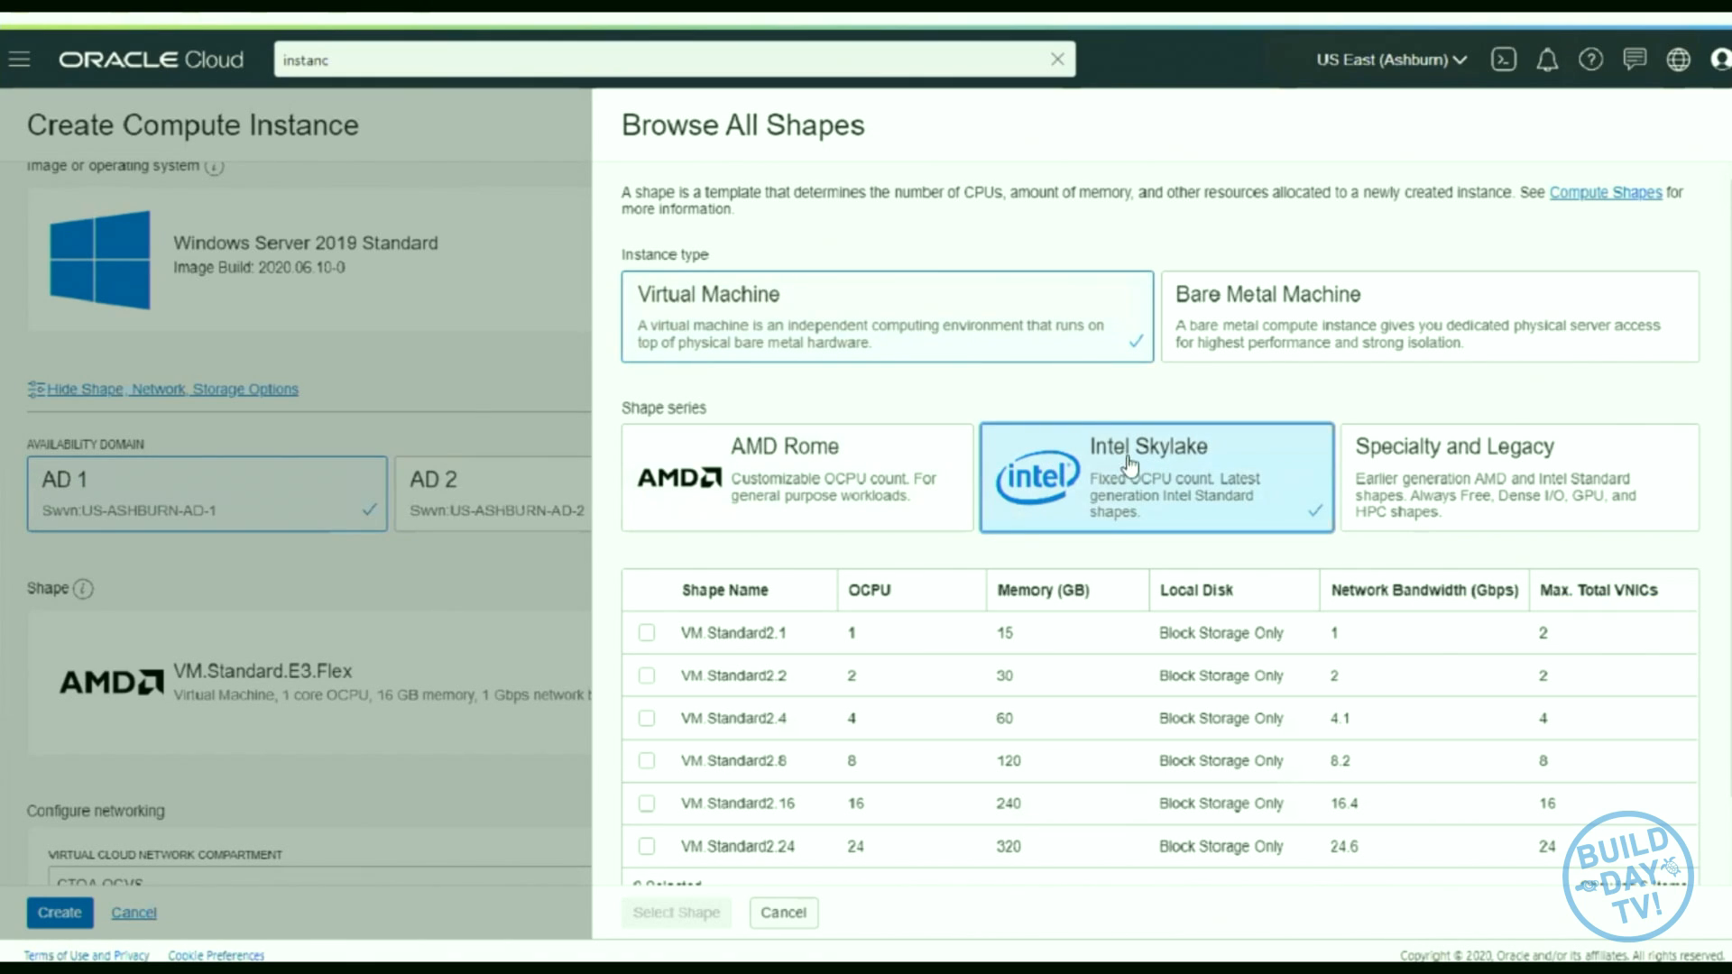
pyautogui.scroll(-2, 1107, 460)
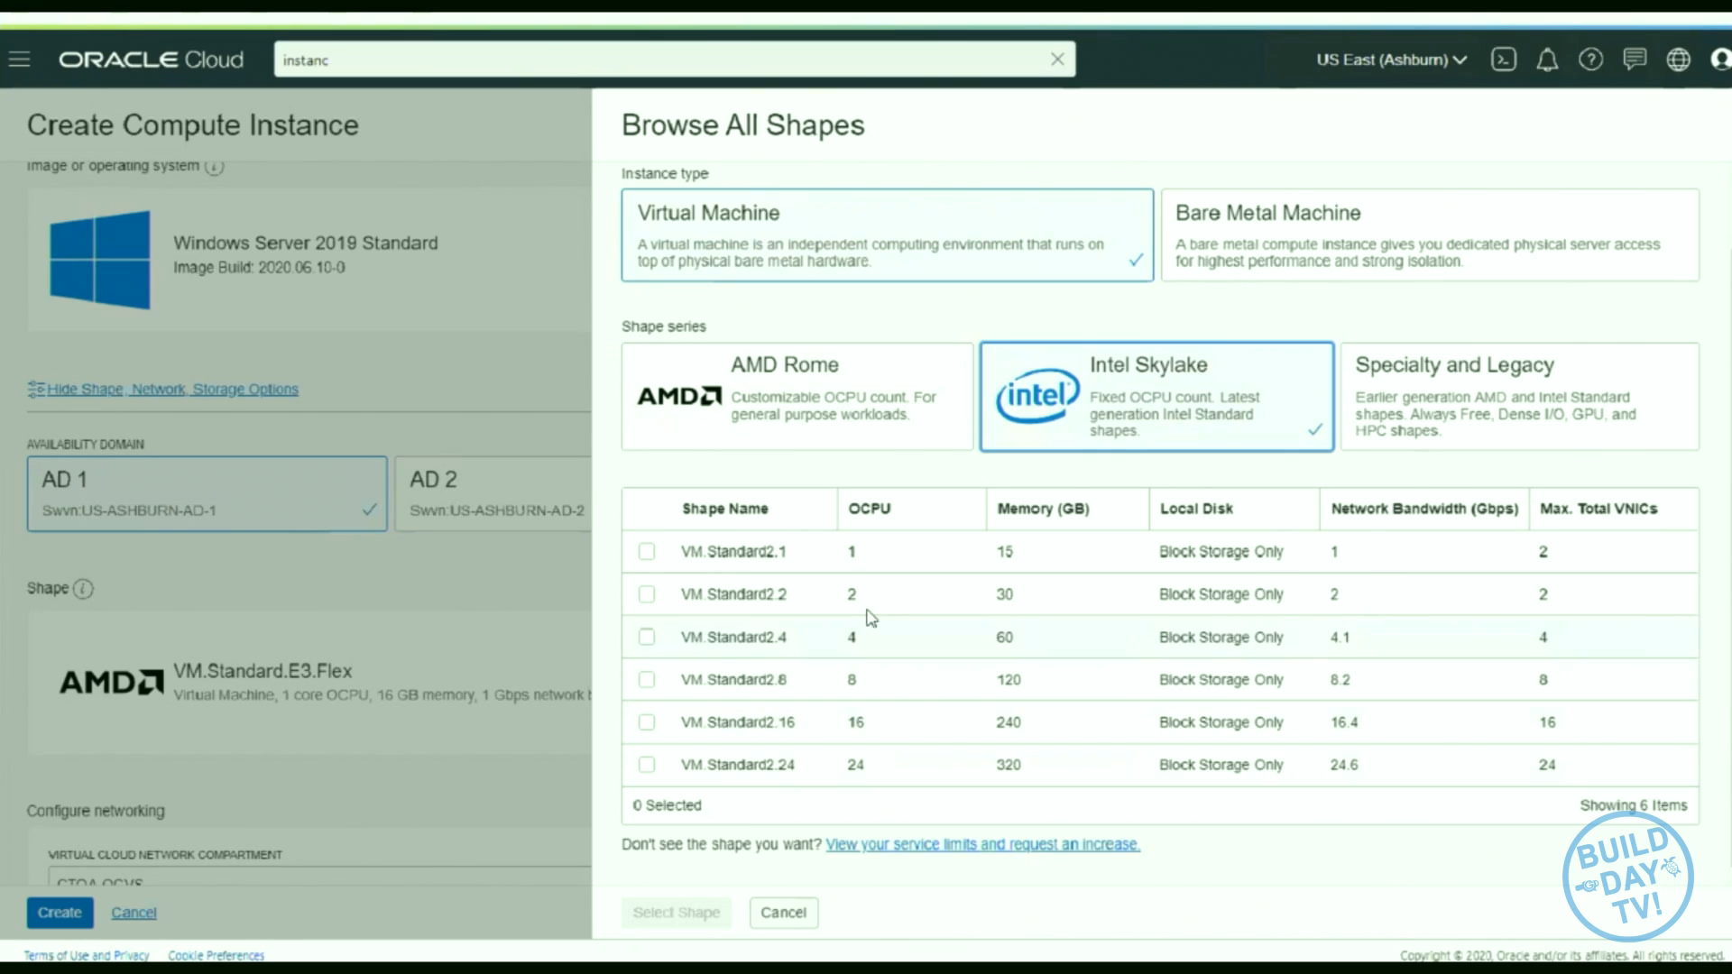
pyautogui.click(644, 552)
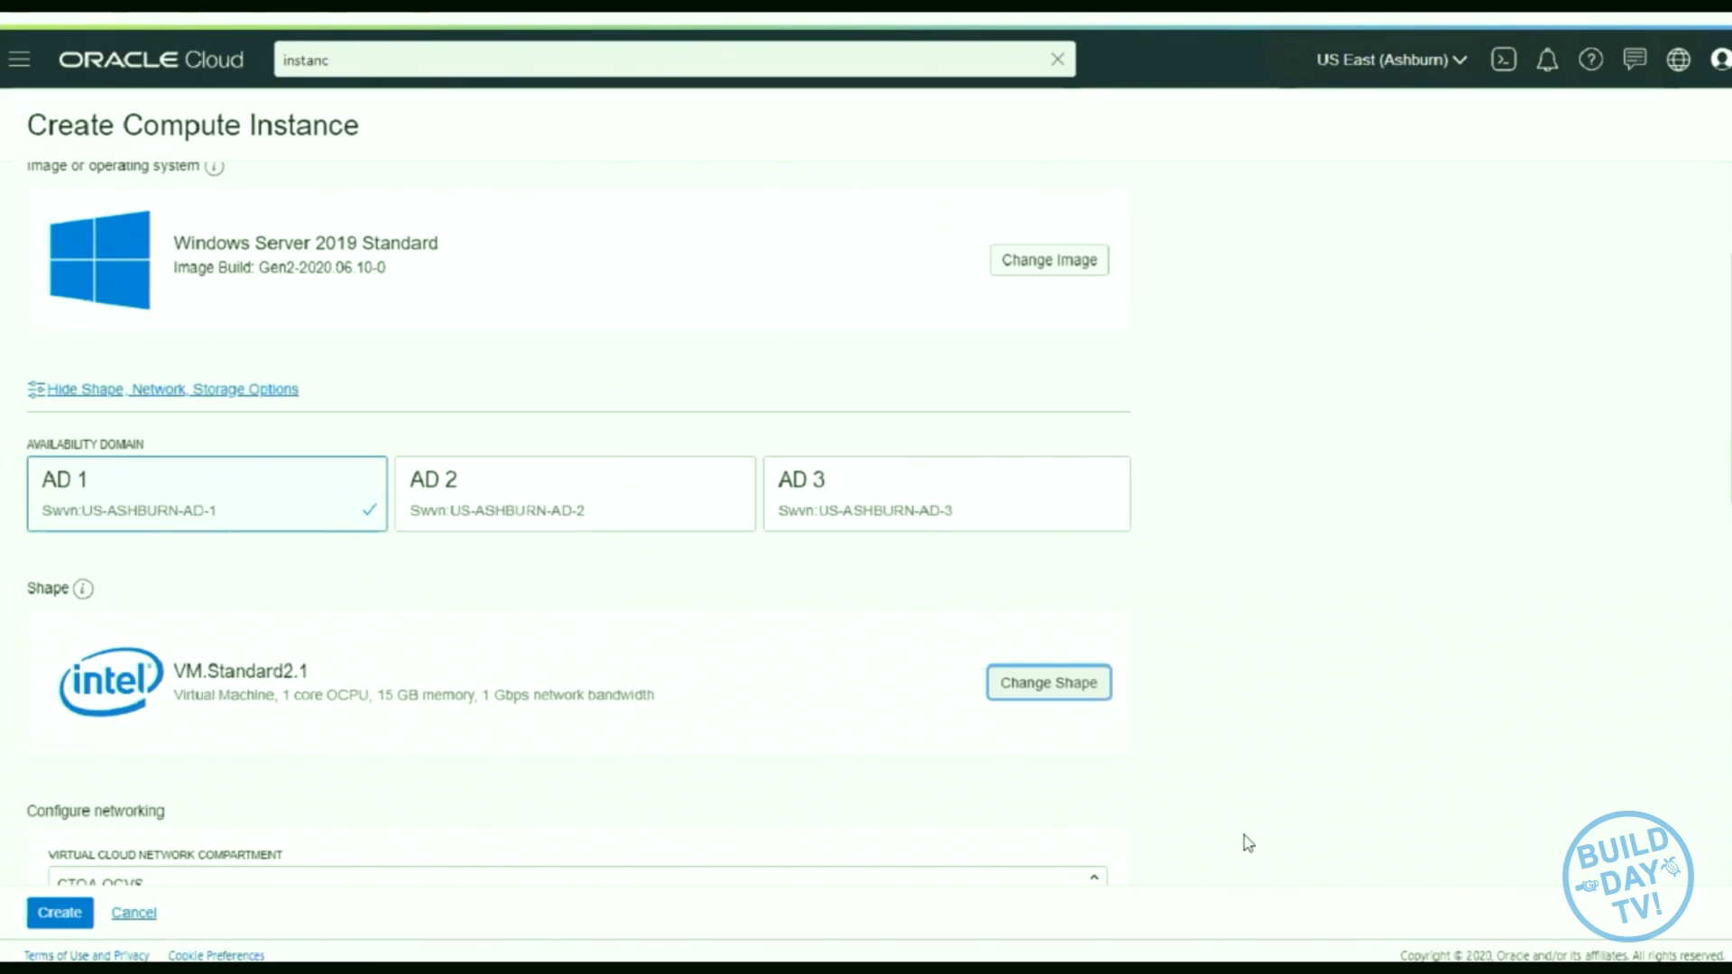
# - Place the instance on the CTOA-Public (Regional) subnet, keep public IP assignment and the boot volume defaults, and create it
pyautogui.scroll(-6, 1241, 769)
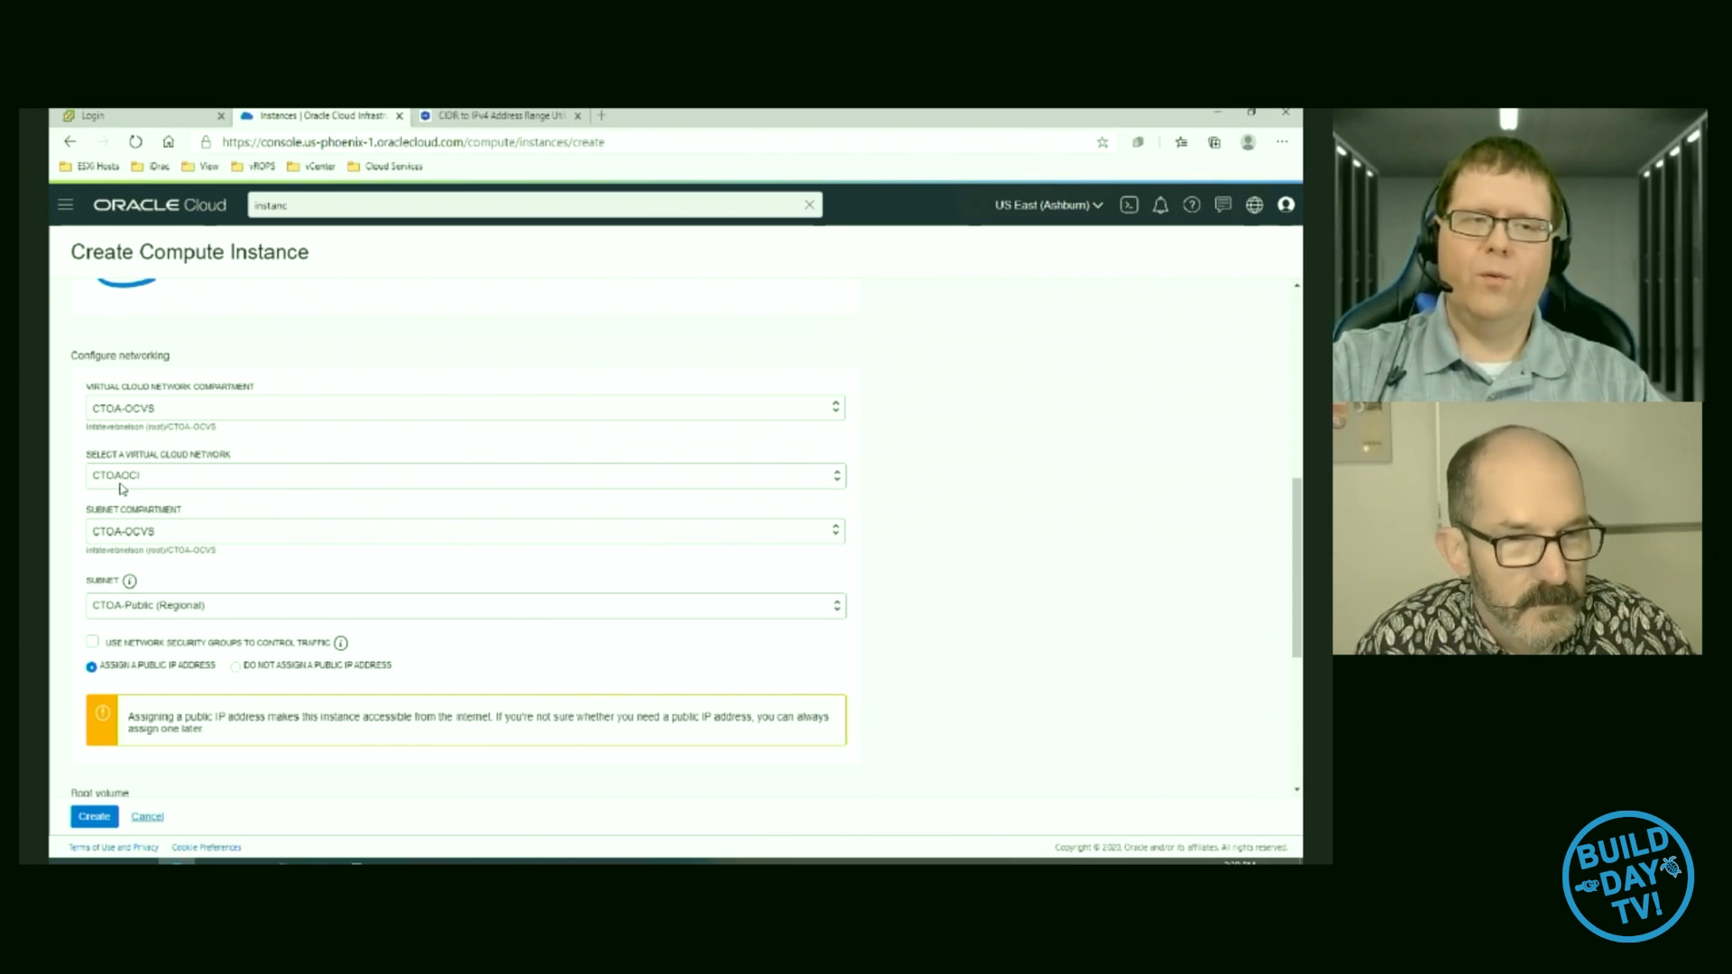
pyautogui.scroll(-2, 121, 550)
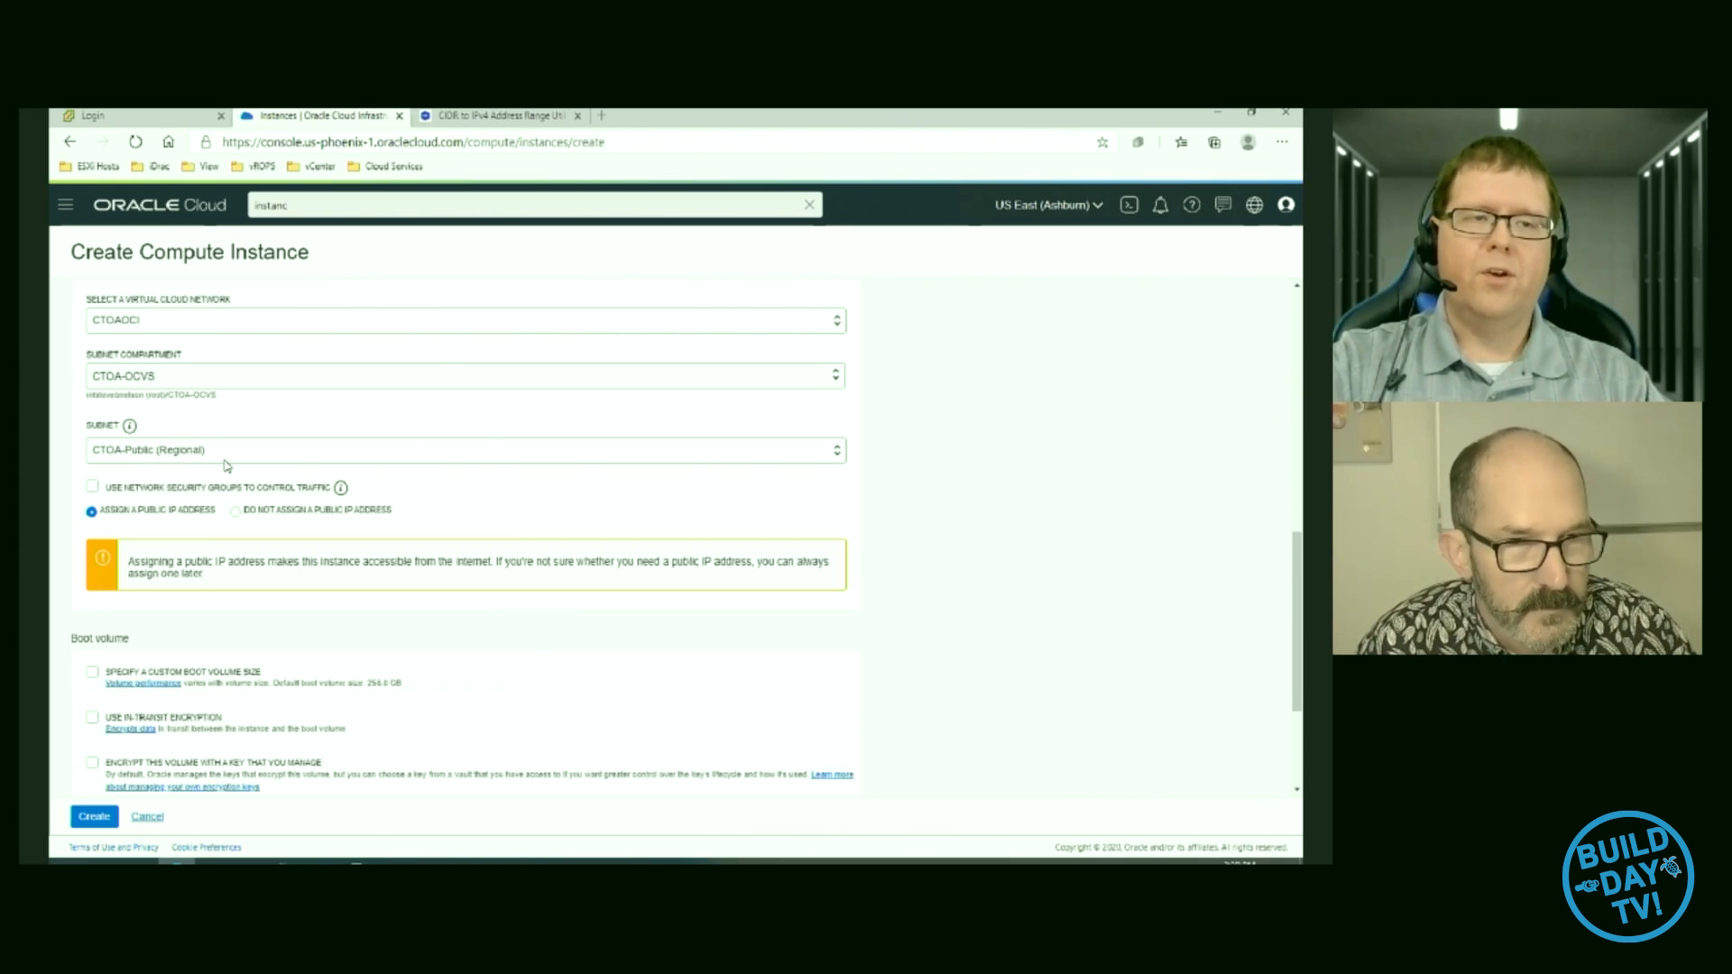
pyautogui.click(230, 453)
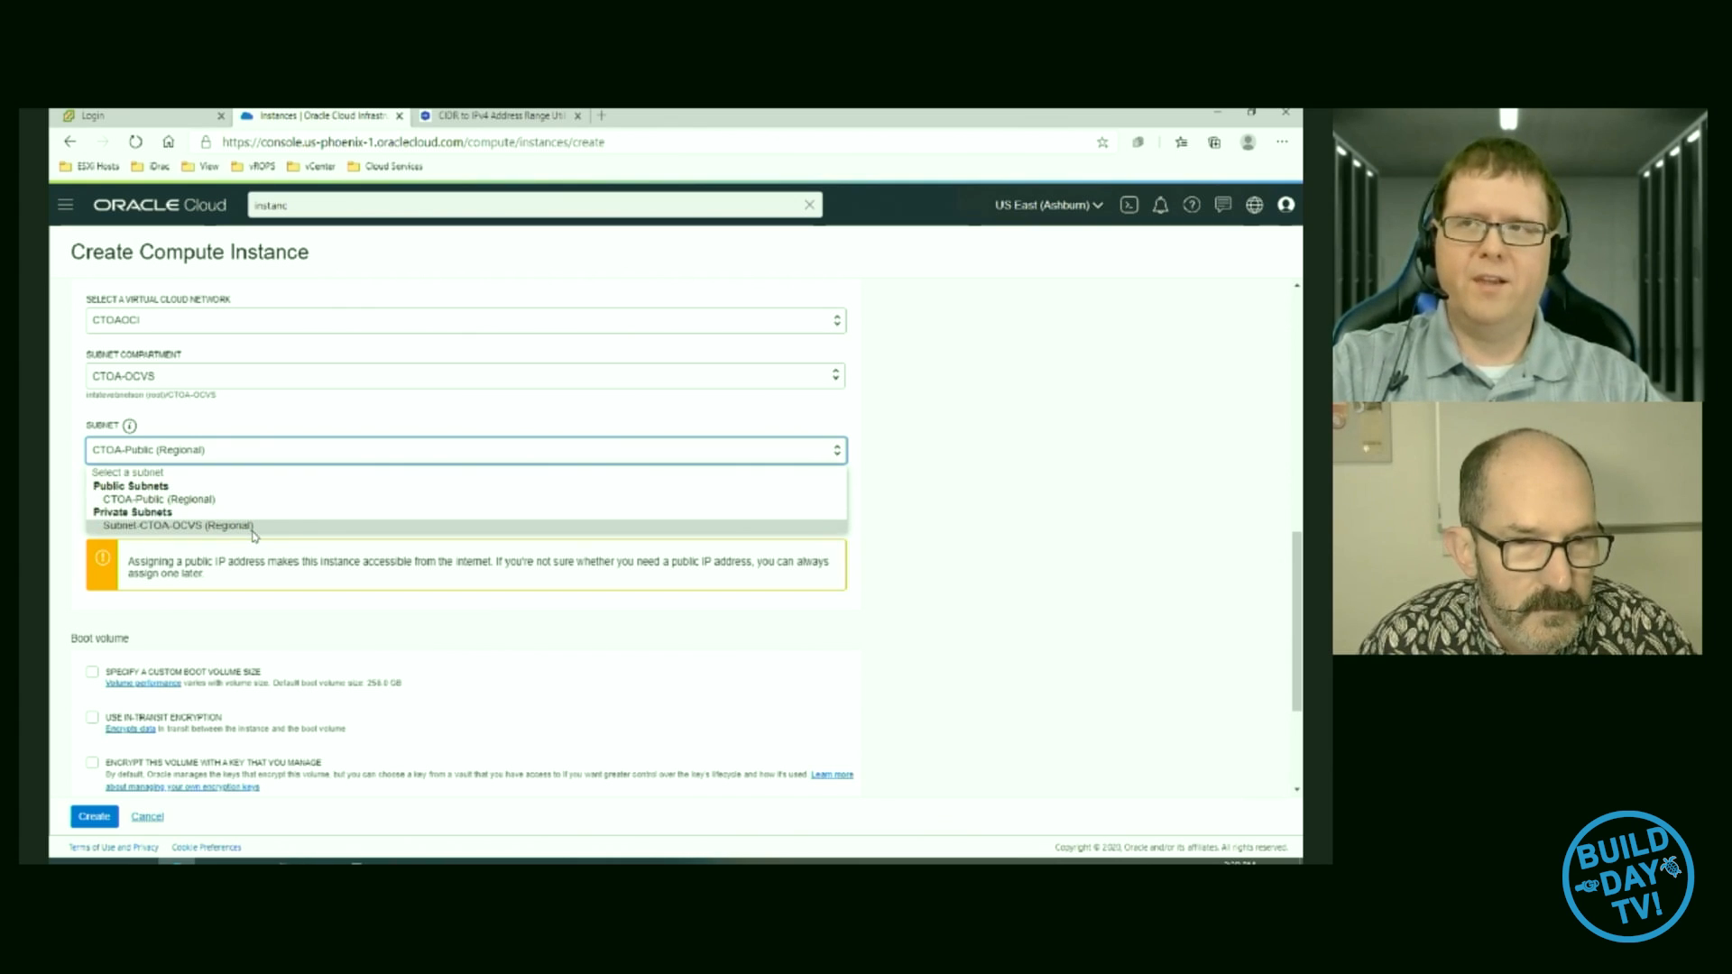
pyautogui.click(202, 499)
pyautogui.click(947, 449)
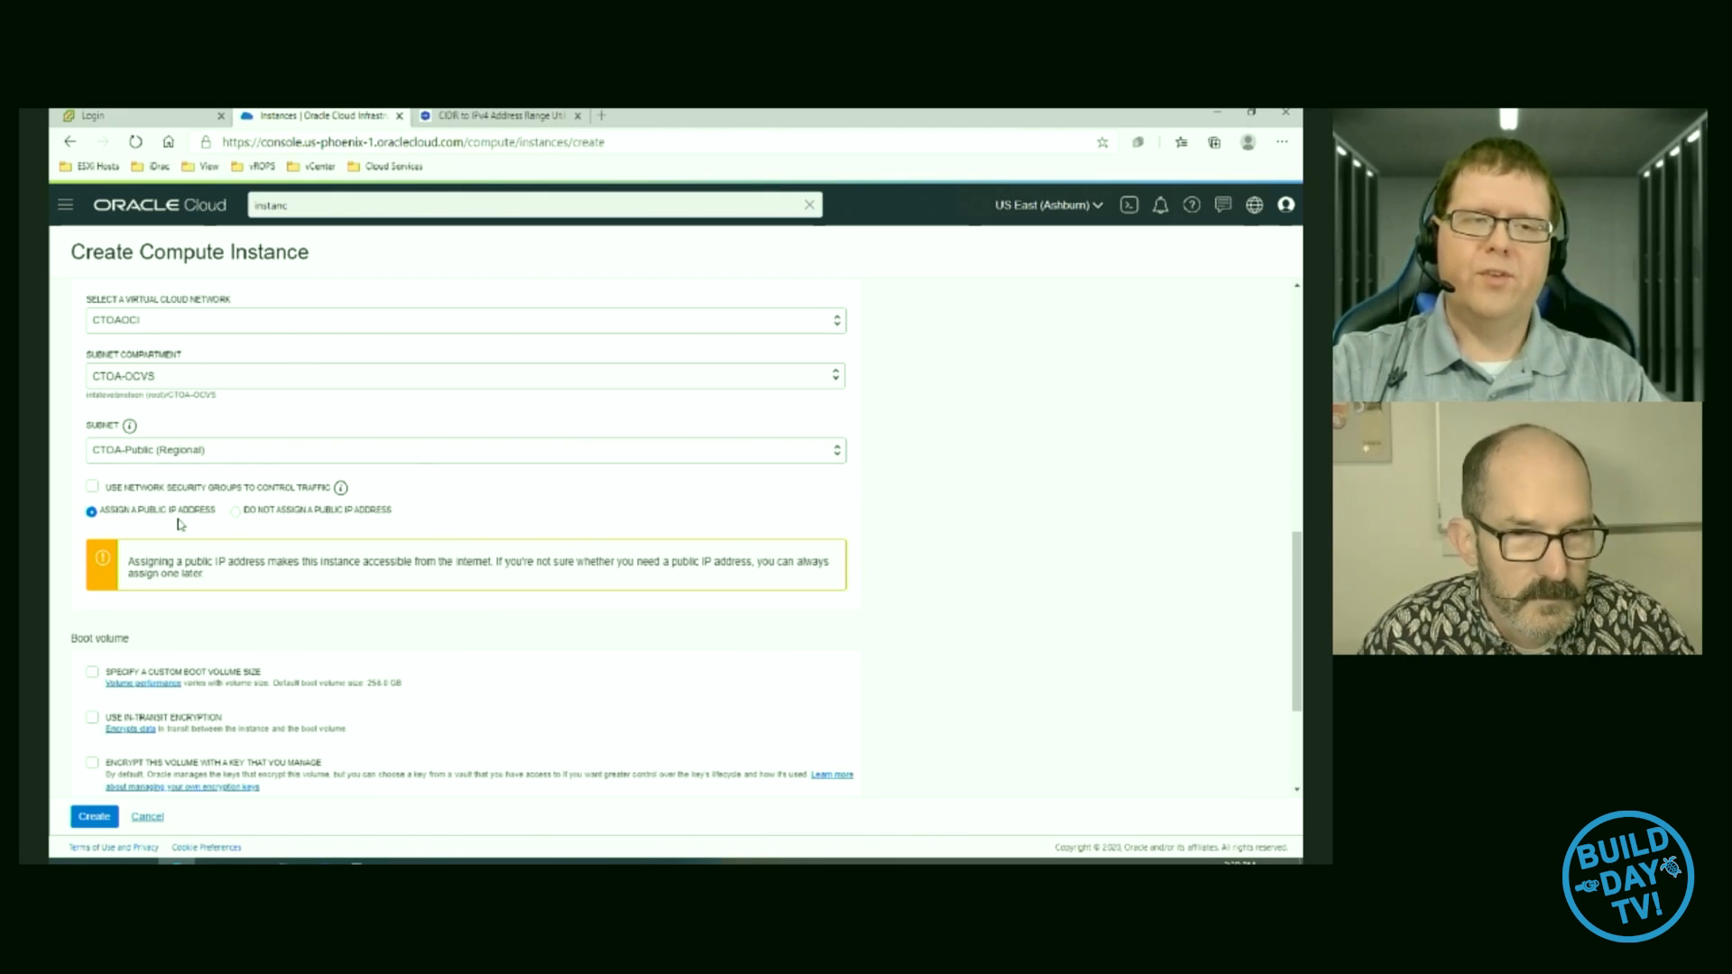
pyautogui.scroll(-1, 187, 530)
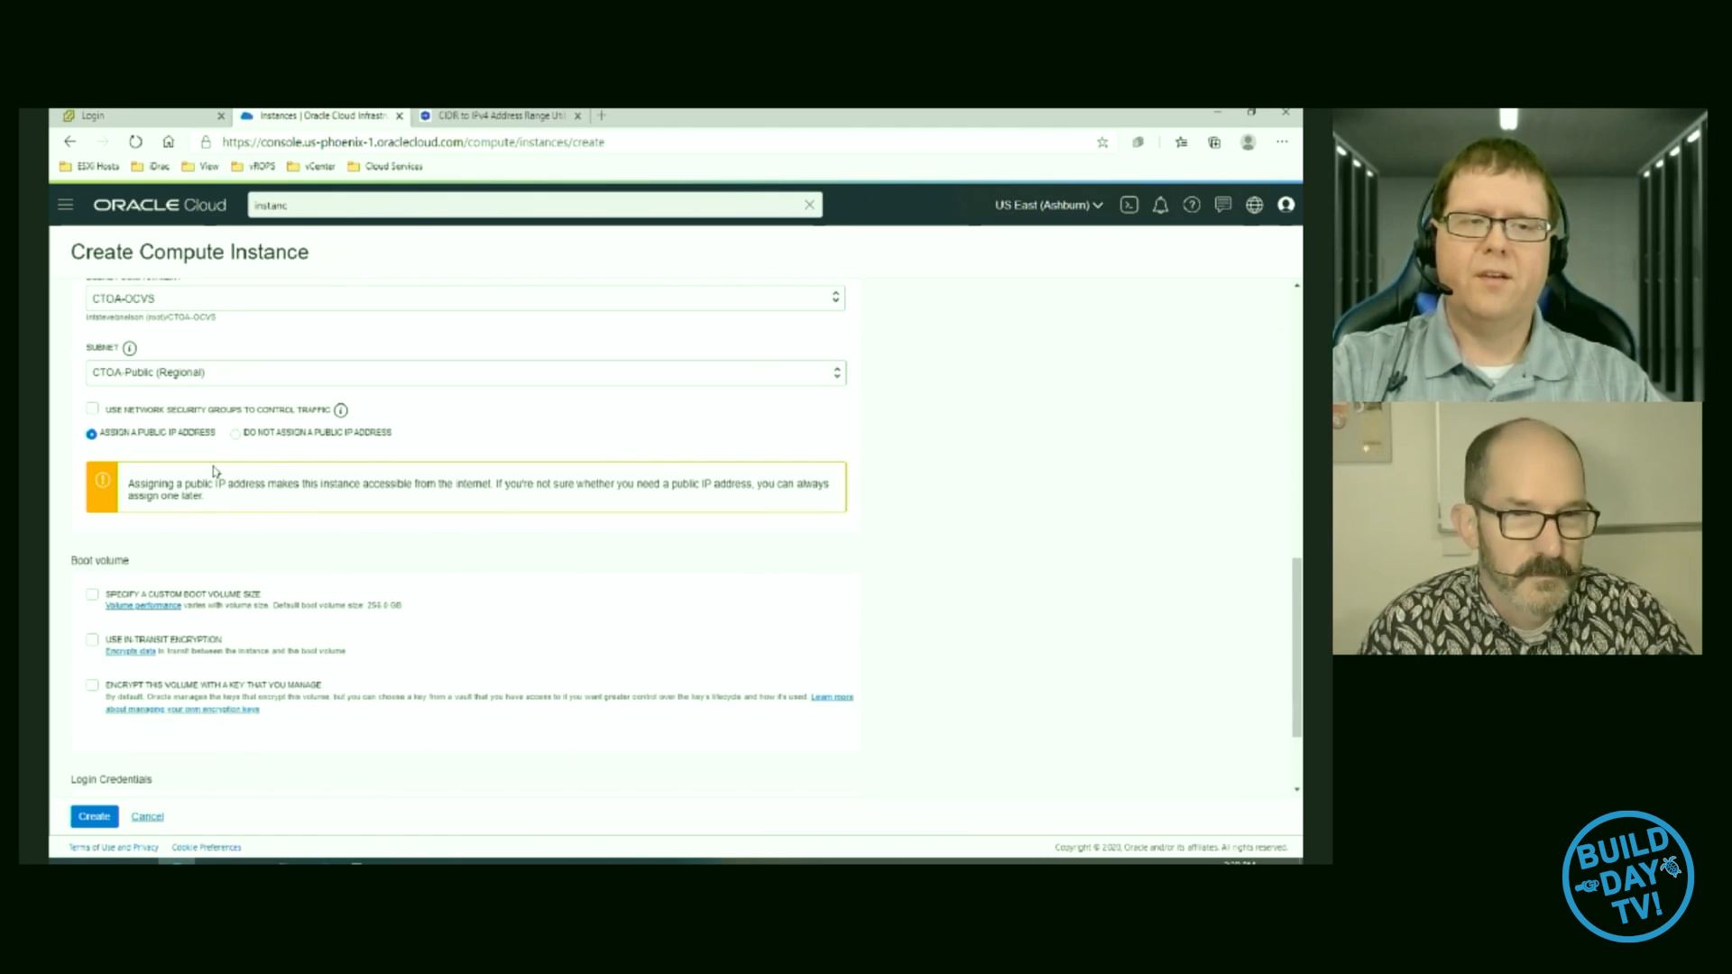
pyautogui.scroll(-2, 176, 451)
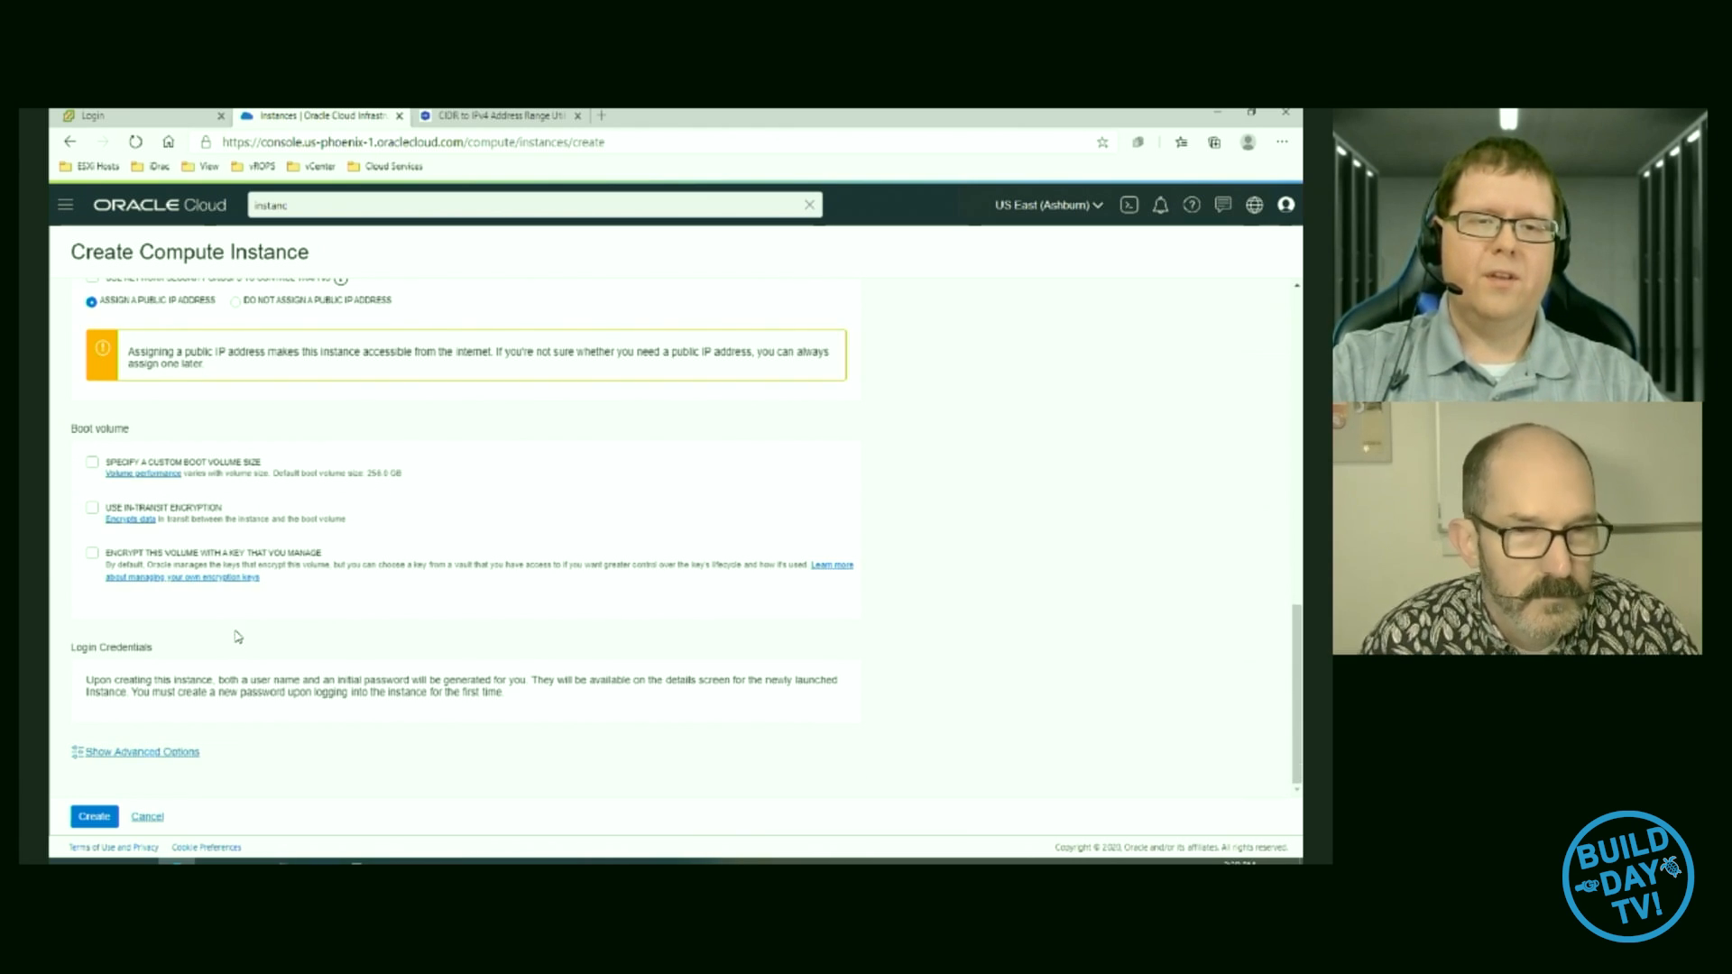
pyautogui.click(87, 821)
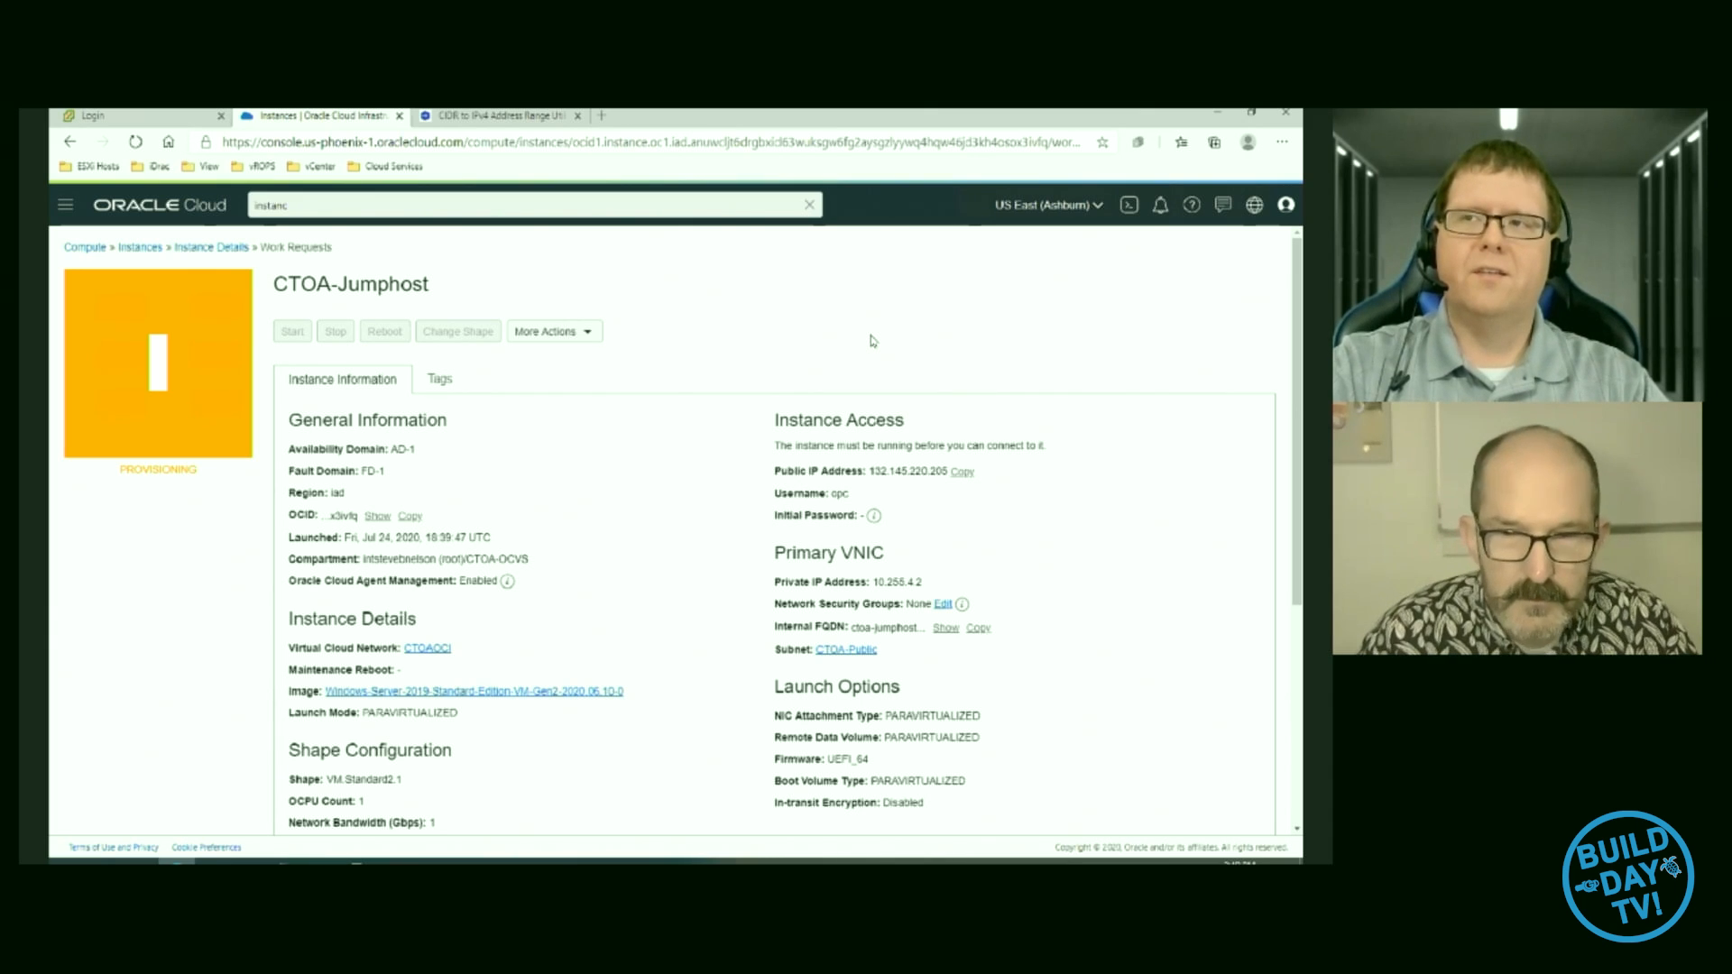
# - Try to connect to CTOA-Jumphost's public IP address with Remote Desktop Connection, and close the connection window
pyautogui.scroll(-3, 873, 541)
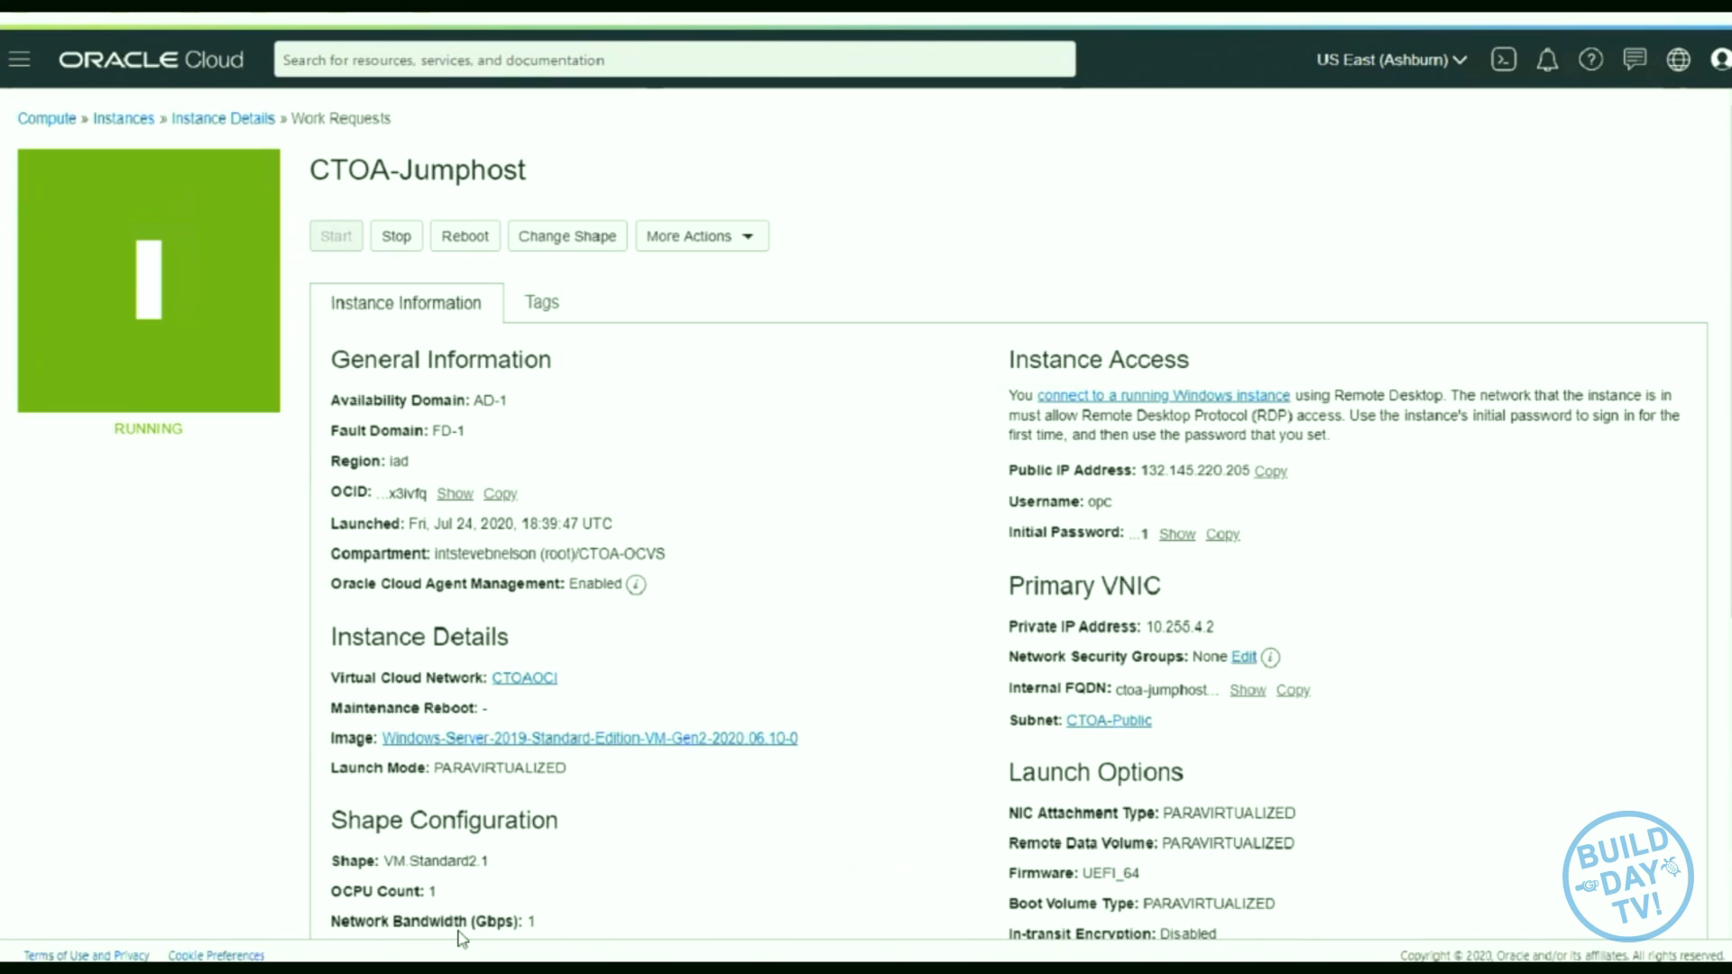
pyautogui.click(1268, 476)
pyautogui.click(451, 969)
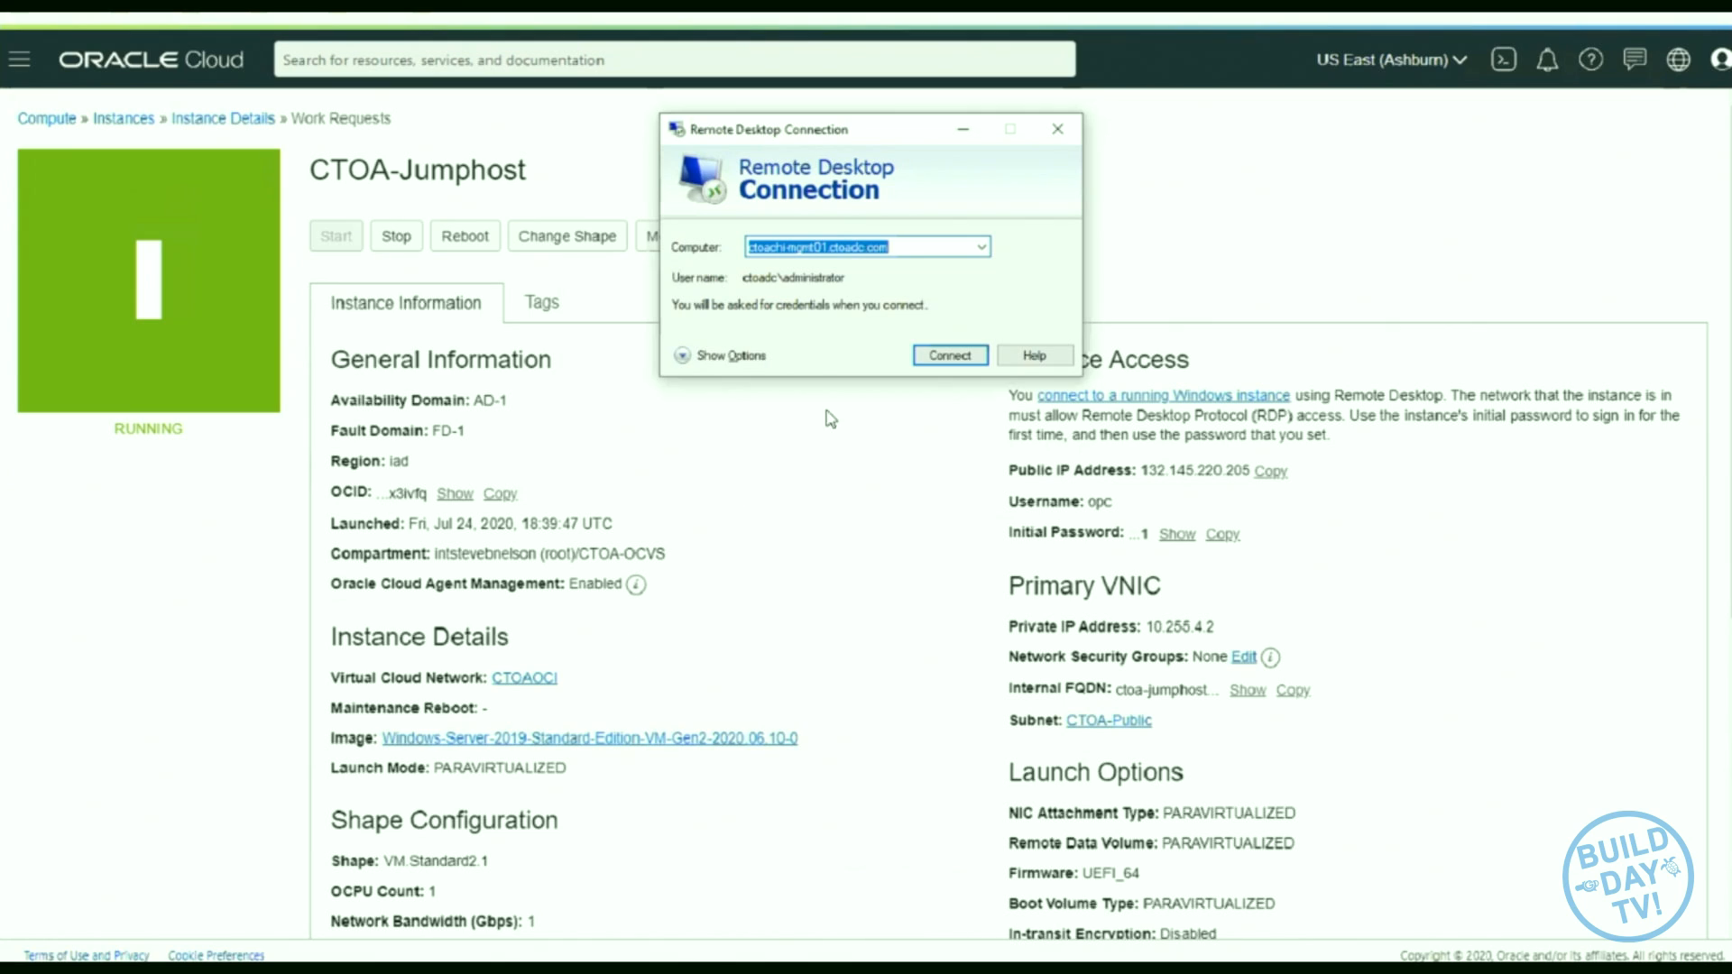
pyautogui.hotkey('ctrl', 'v')
pyautogui.click(964, 366)
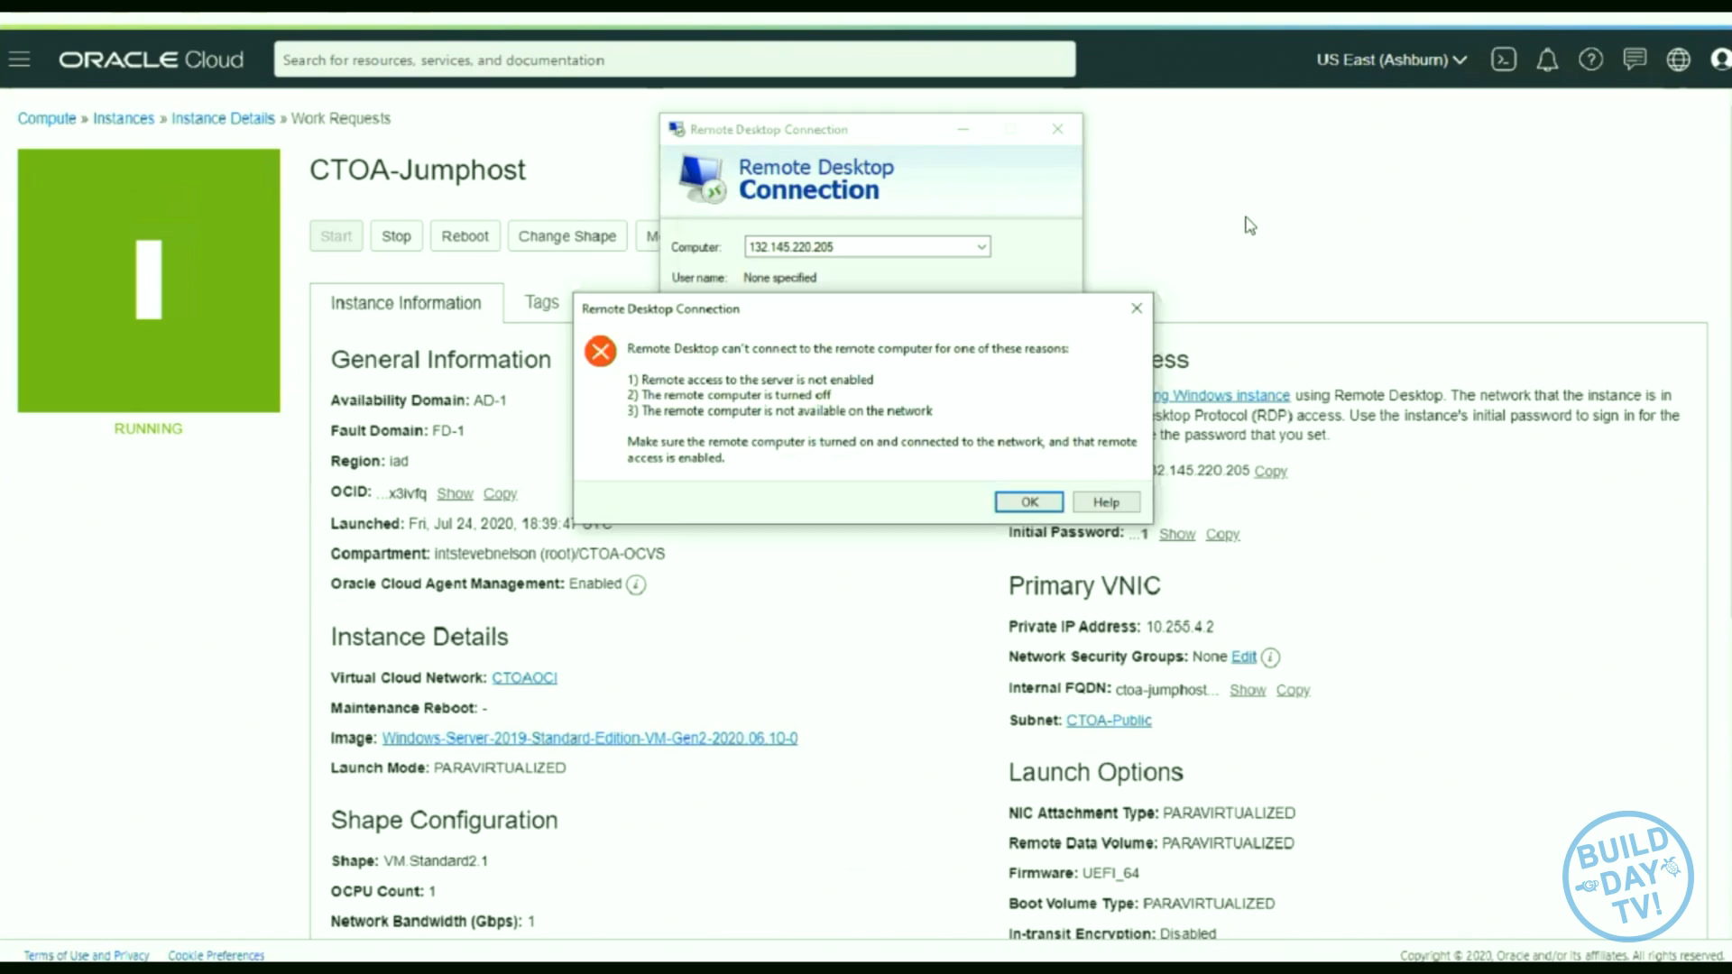
pyautogui.click(1025, 505)
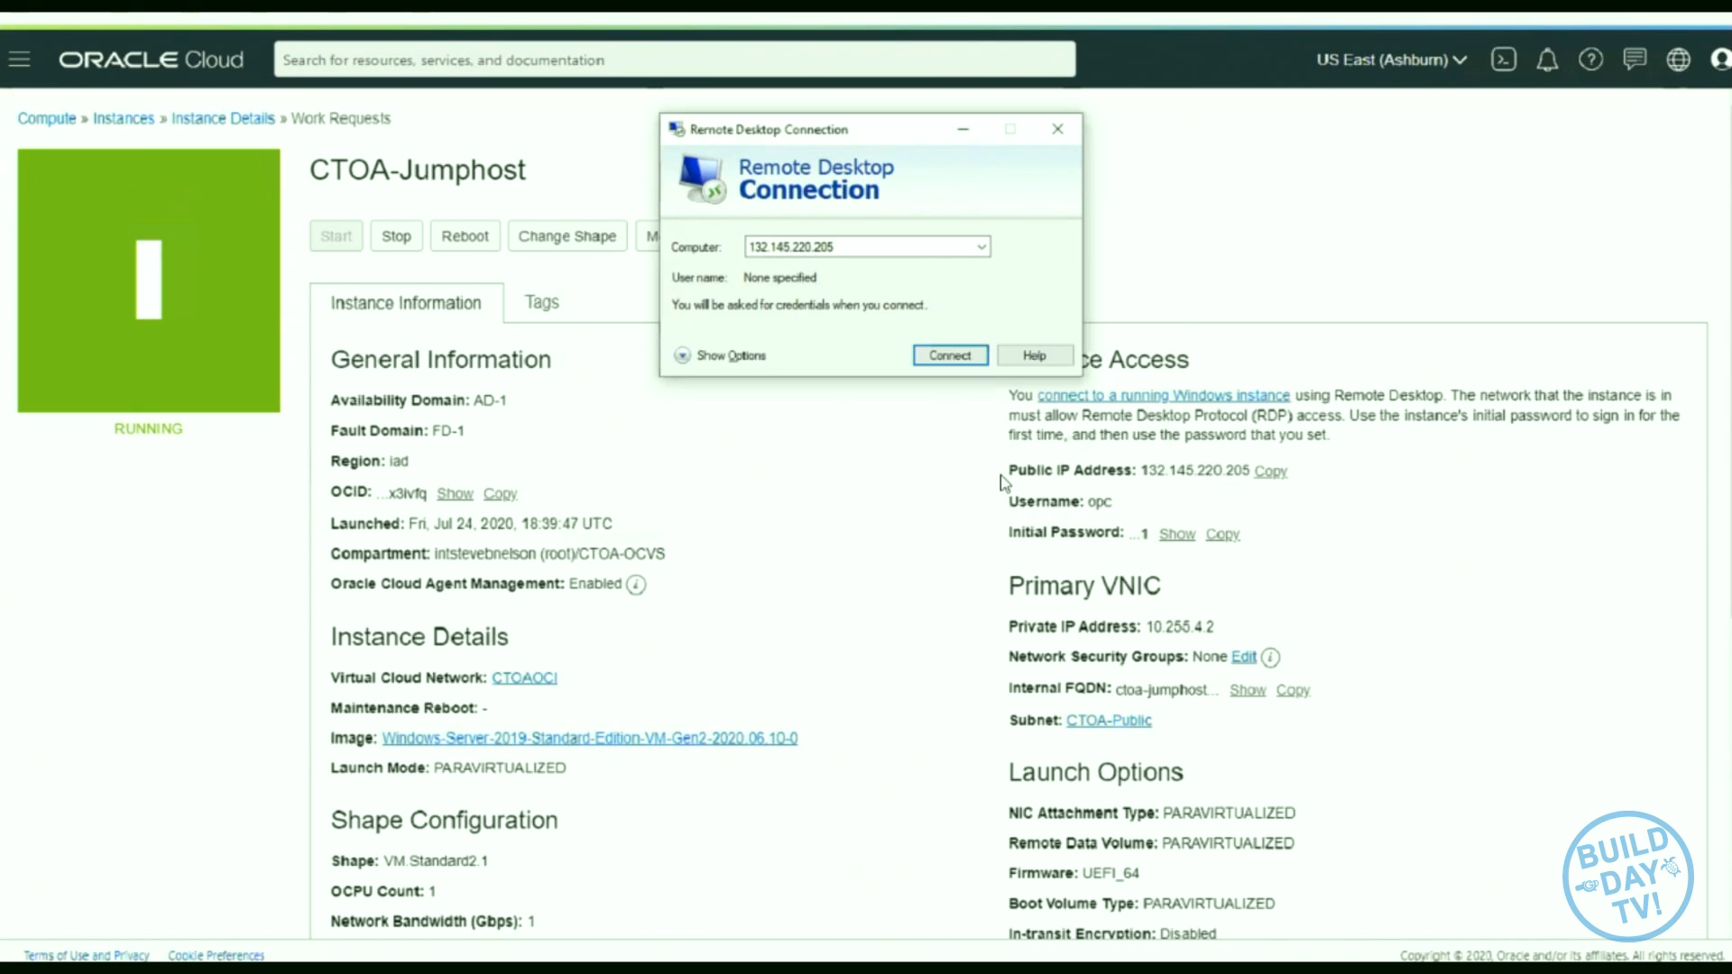
pyautogui.click(1058, 131)
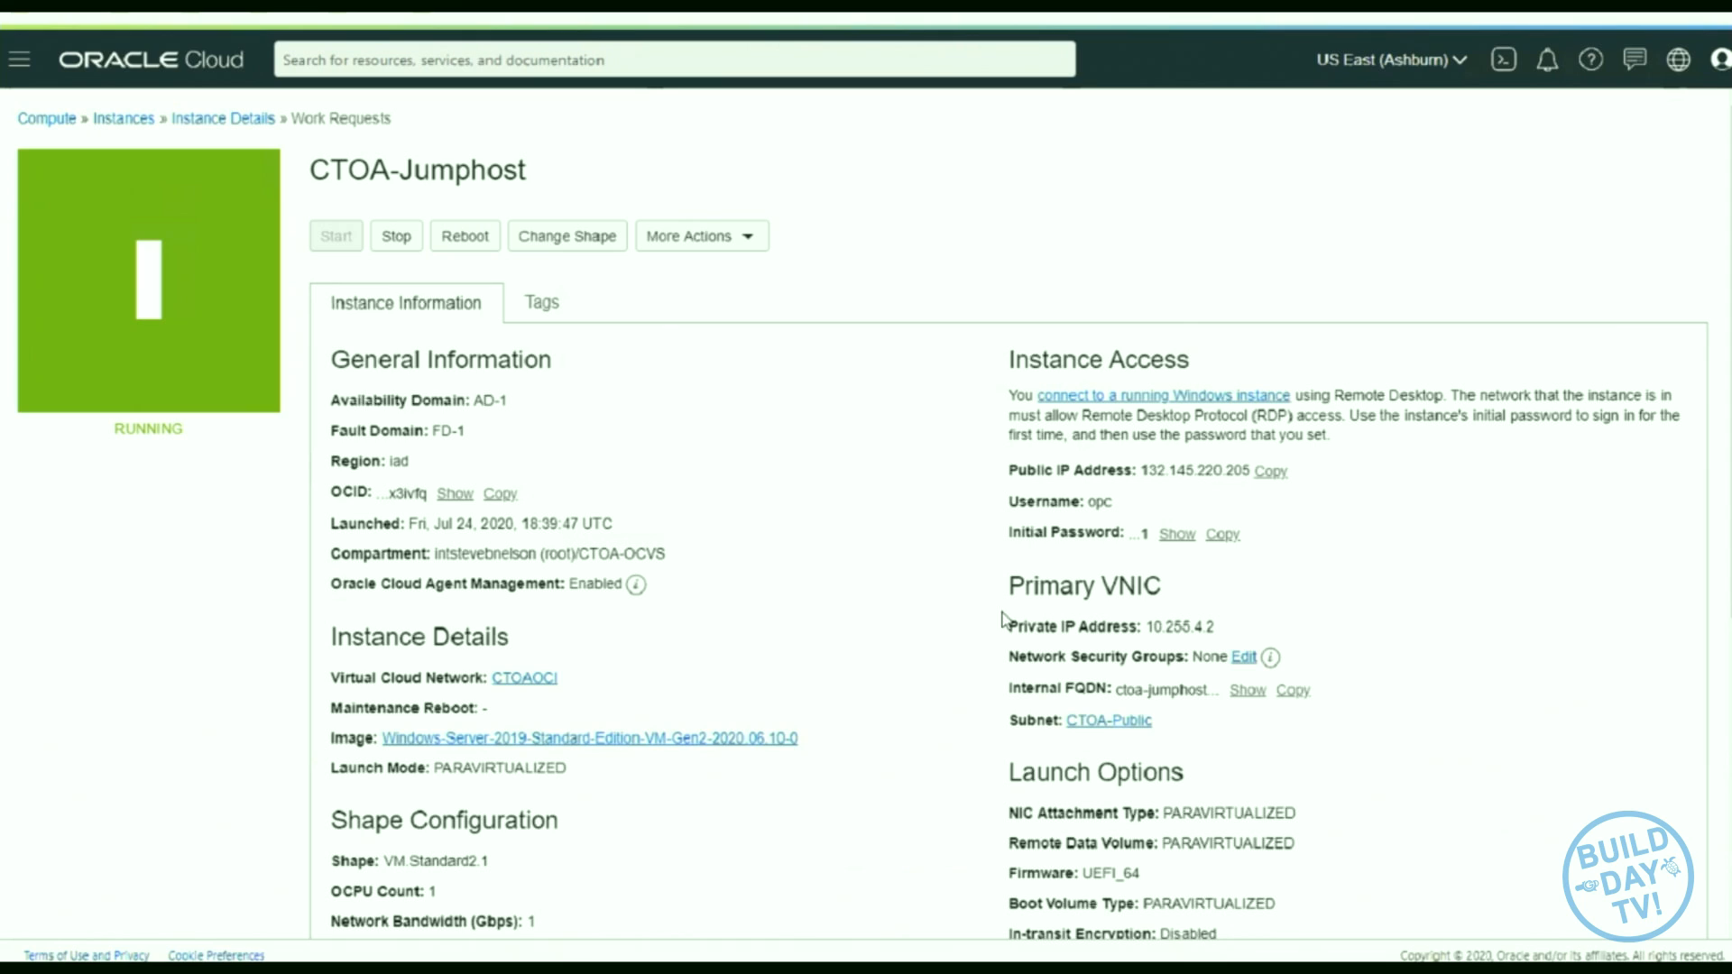
# - Examine the CTOA-Public subnet's default route table and the ingress rules of its default security list
pyautogui.click(1133, 727)
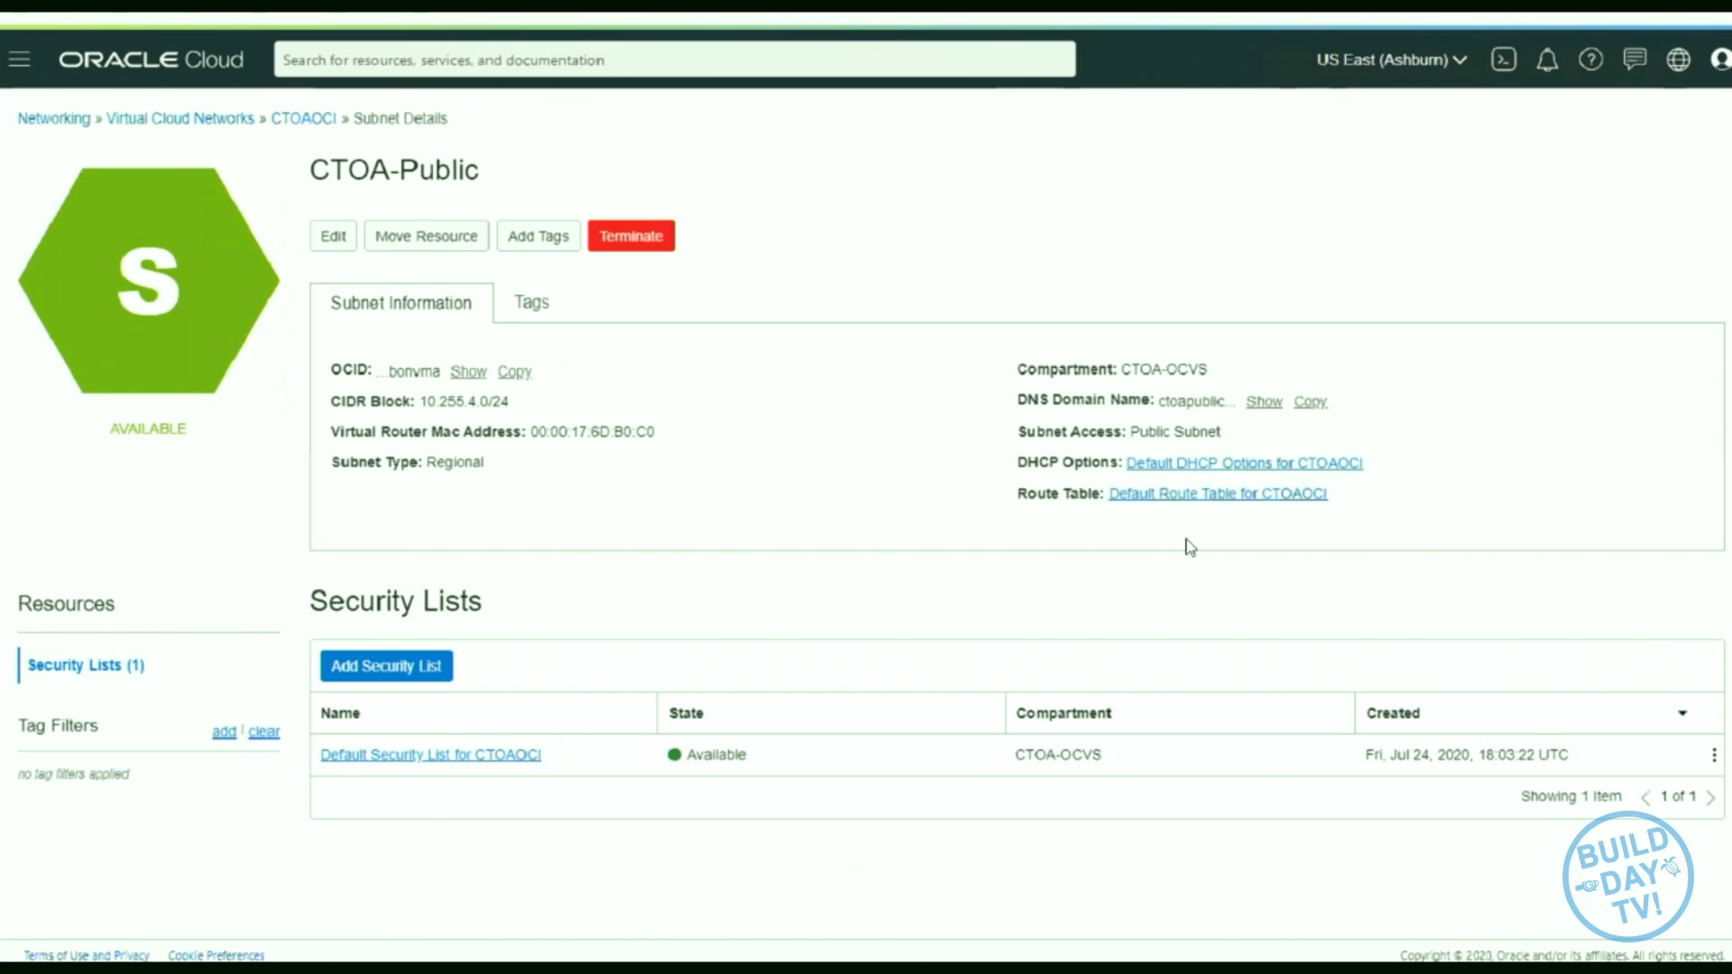
pyautogui.click(1190, 495)
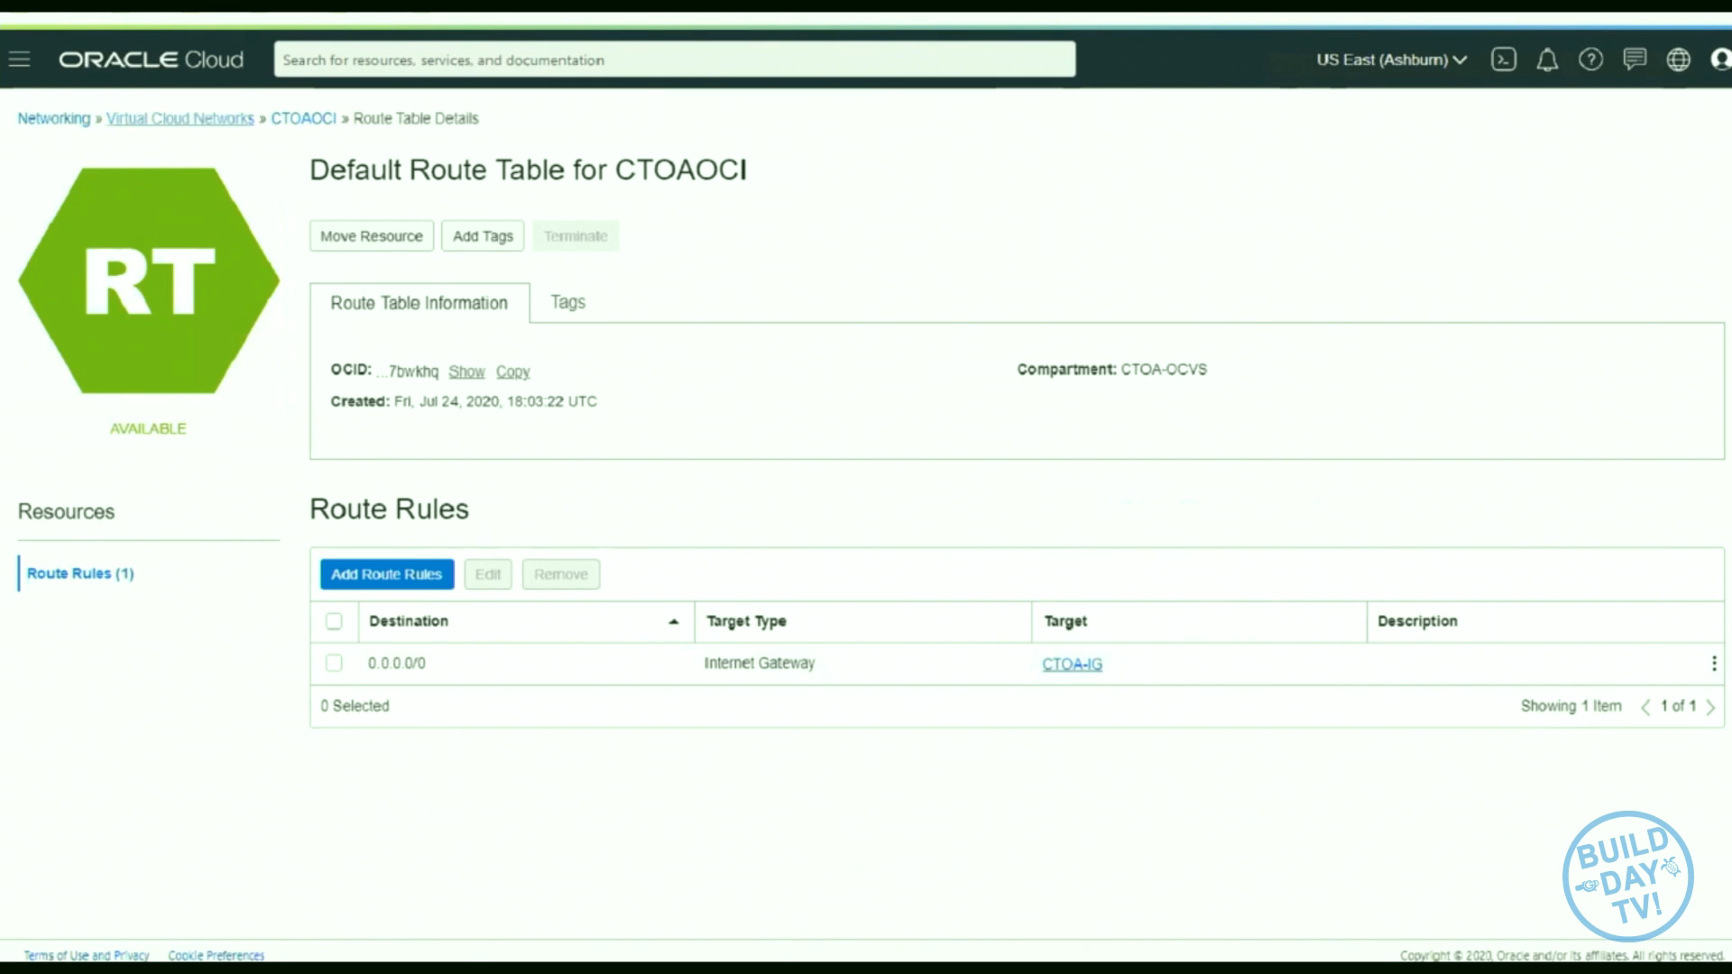
pyautogui.hotkey('alt', 'Left')
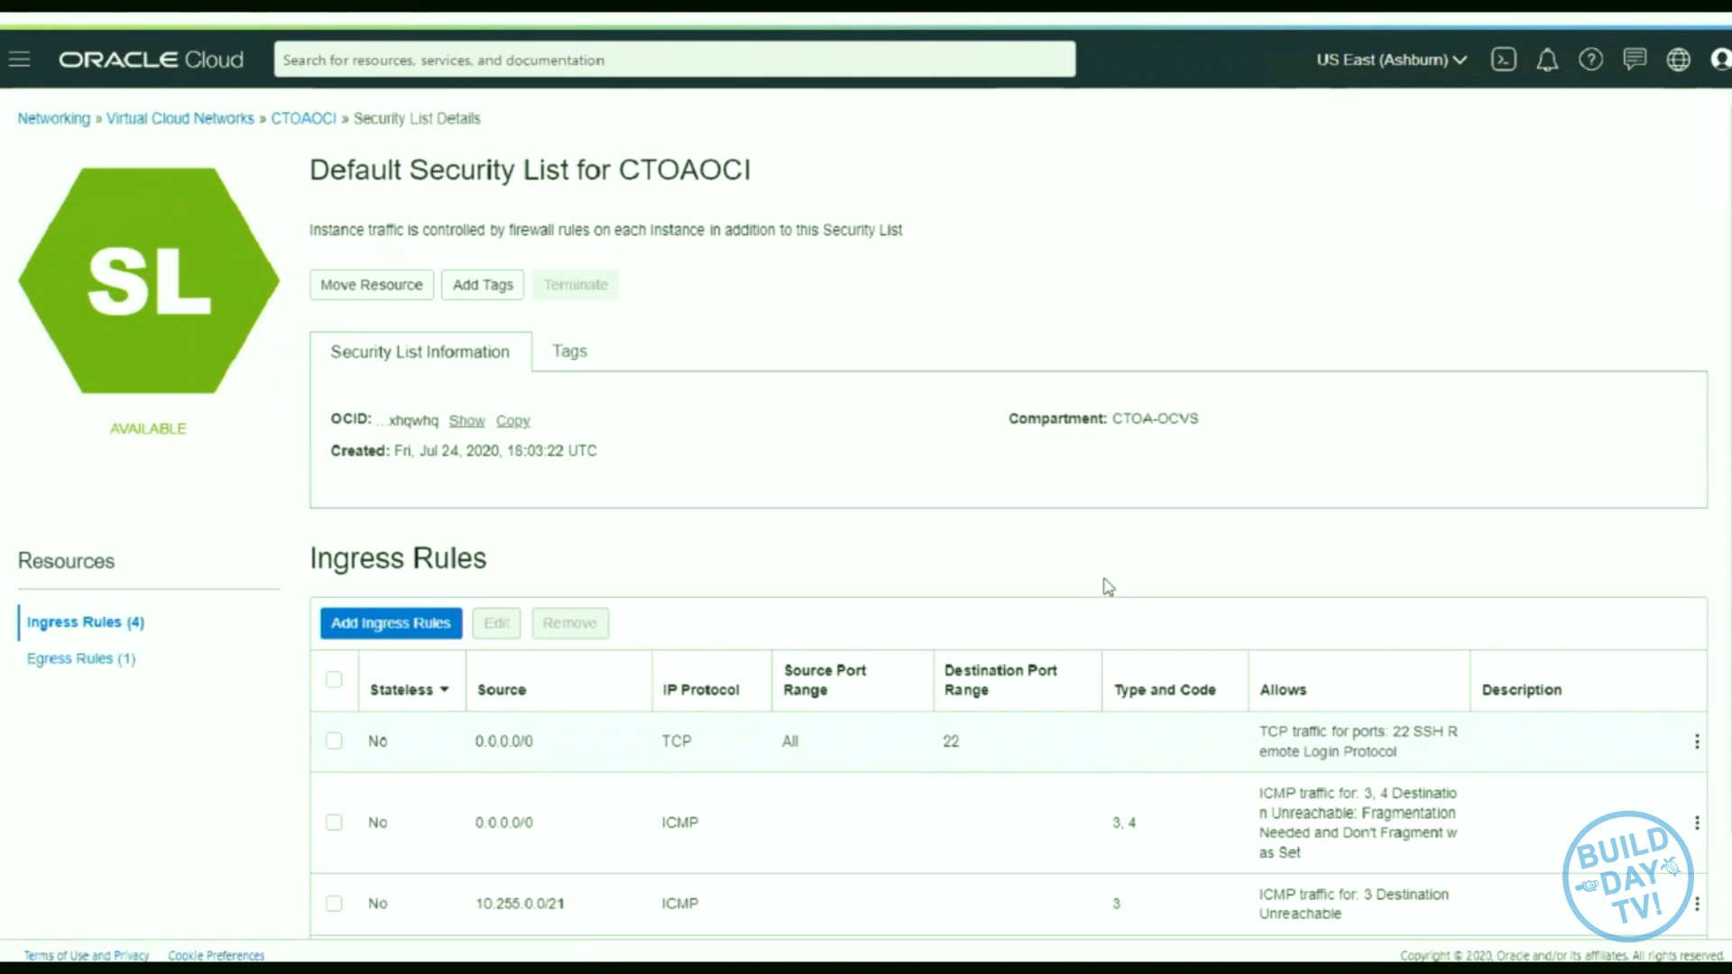
pyautogui.scroll(-1, 1061, 570)
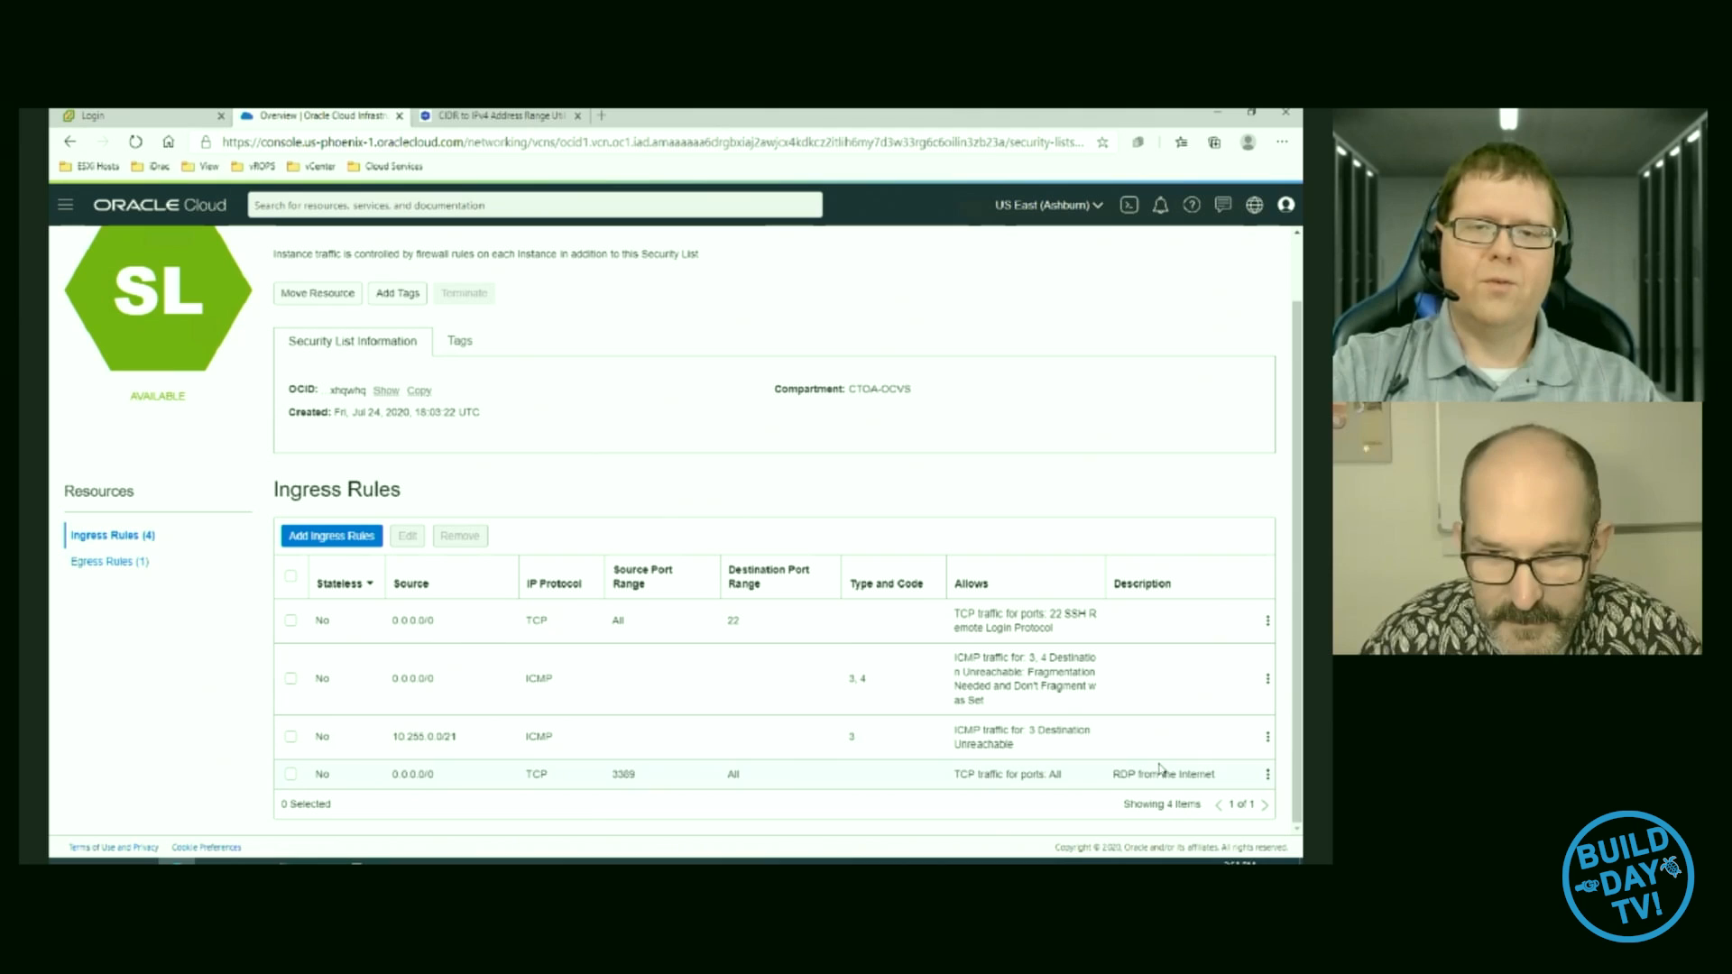
# - Edit the "RDP from the Internet" ingress rule to use destination port range 3389 with an empty source port range, and save it
pyautogui.click(1268, 774)
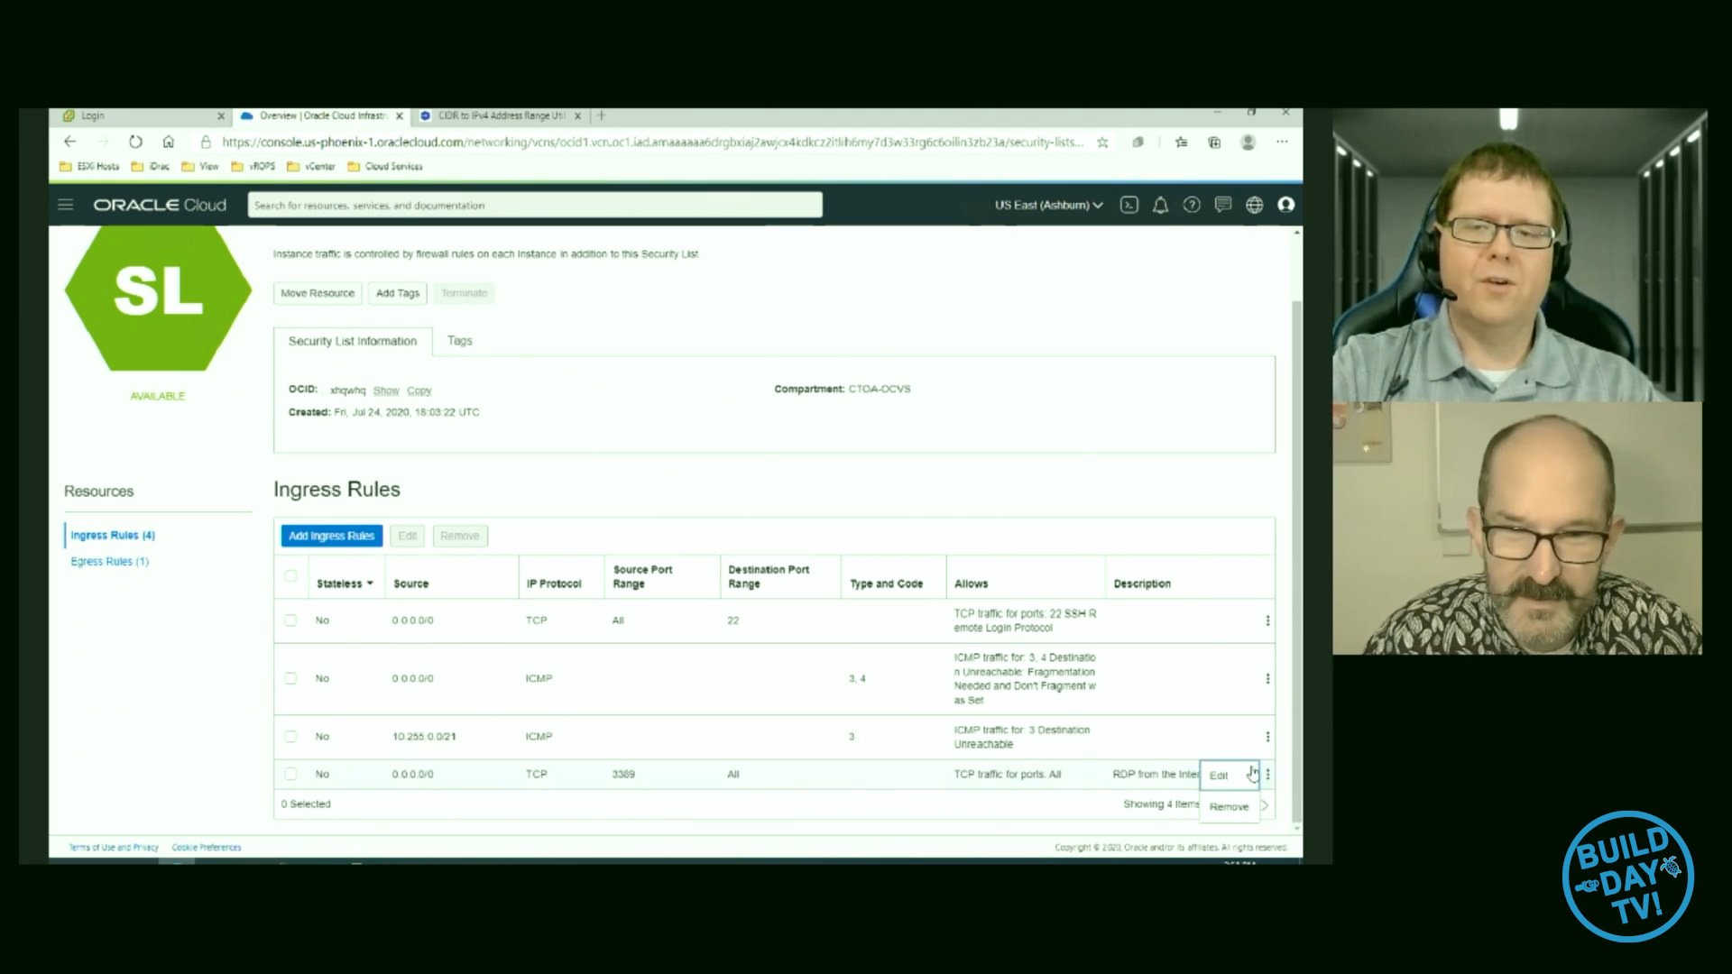
pyautogui.click(939, 776)
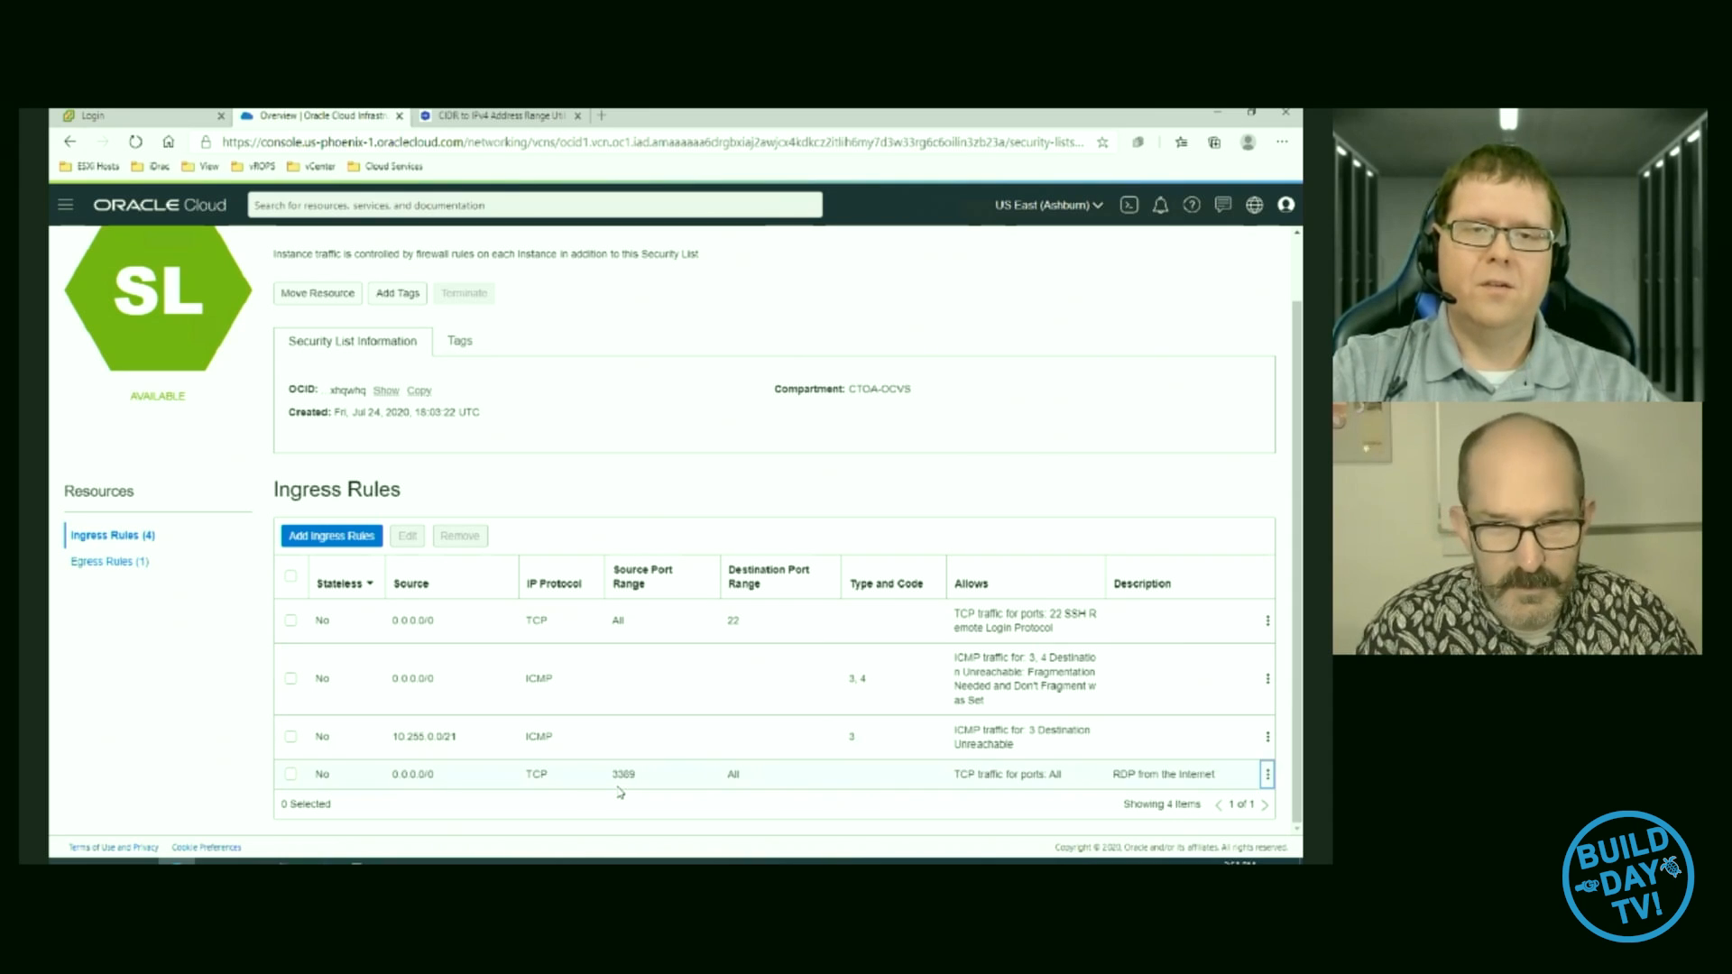
pyautogui.click(1268, 774)
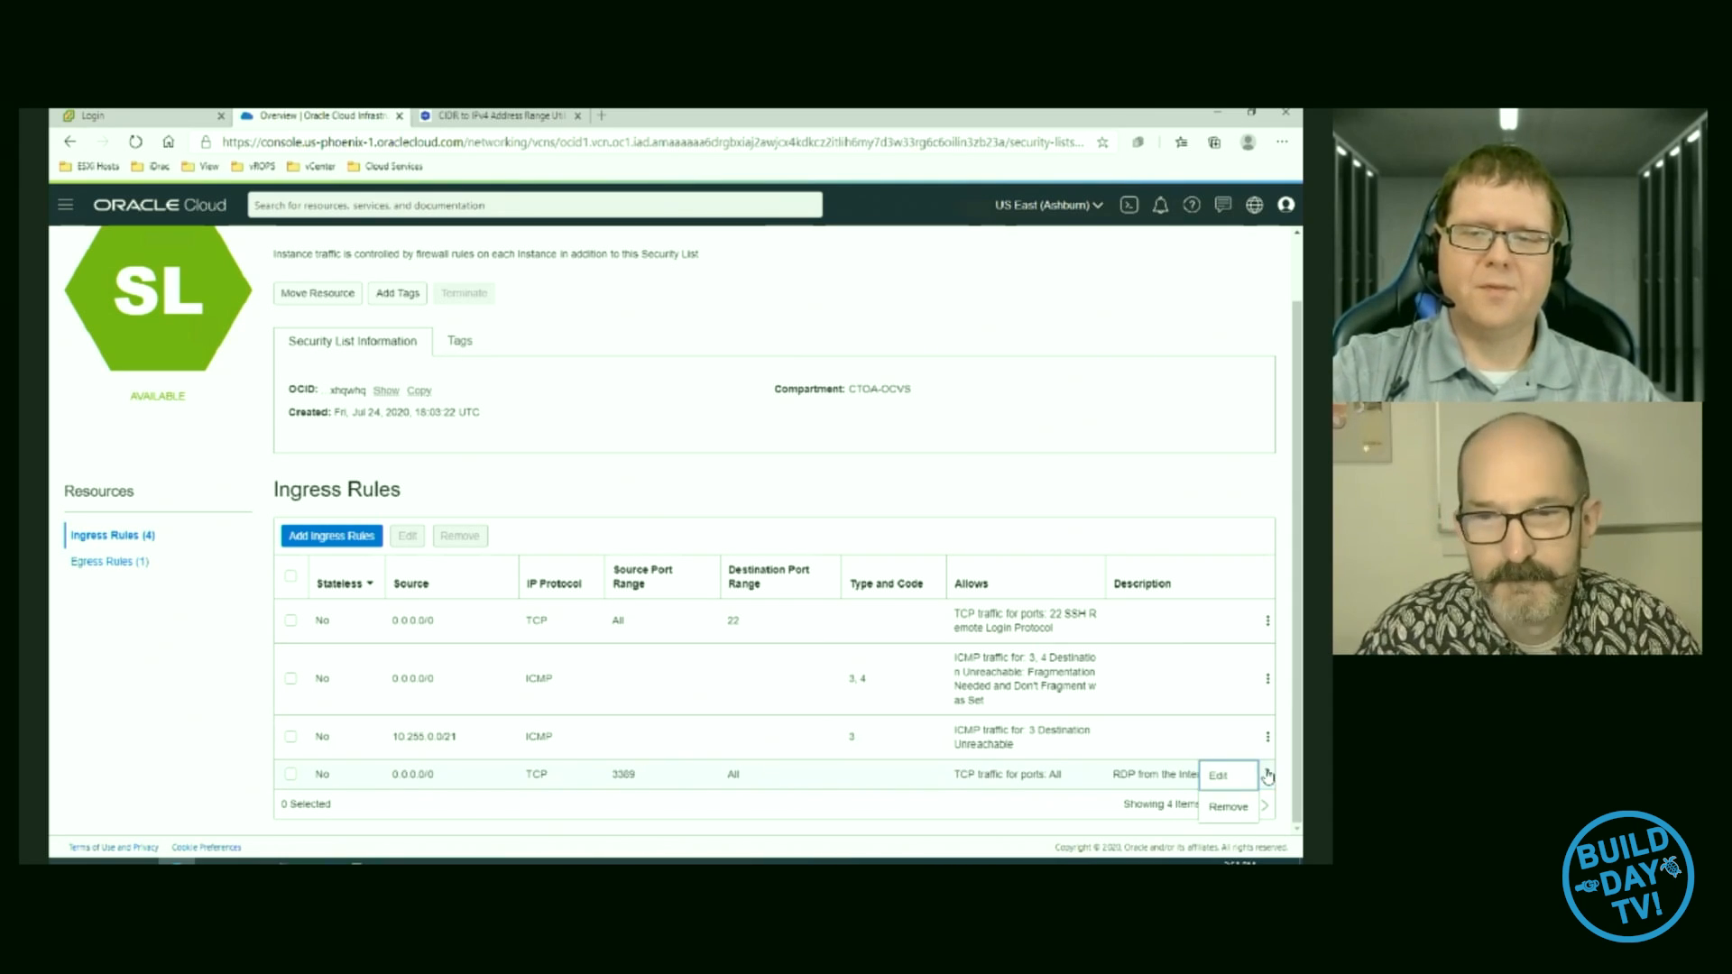
pyautogui.click(1221, 778)
pyautogui.click(723, 578)
pyautogui.click(604, 518)
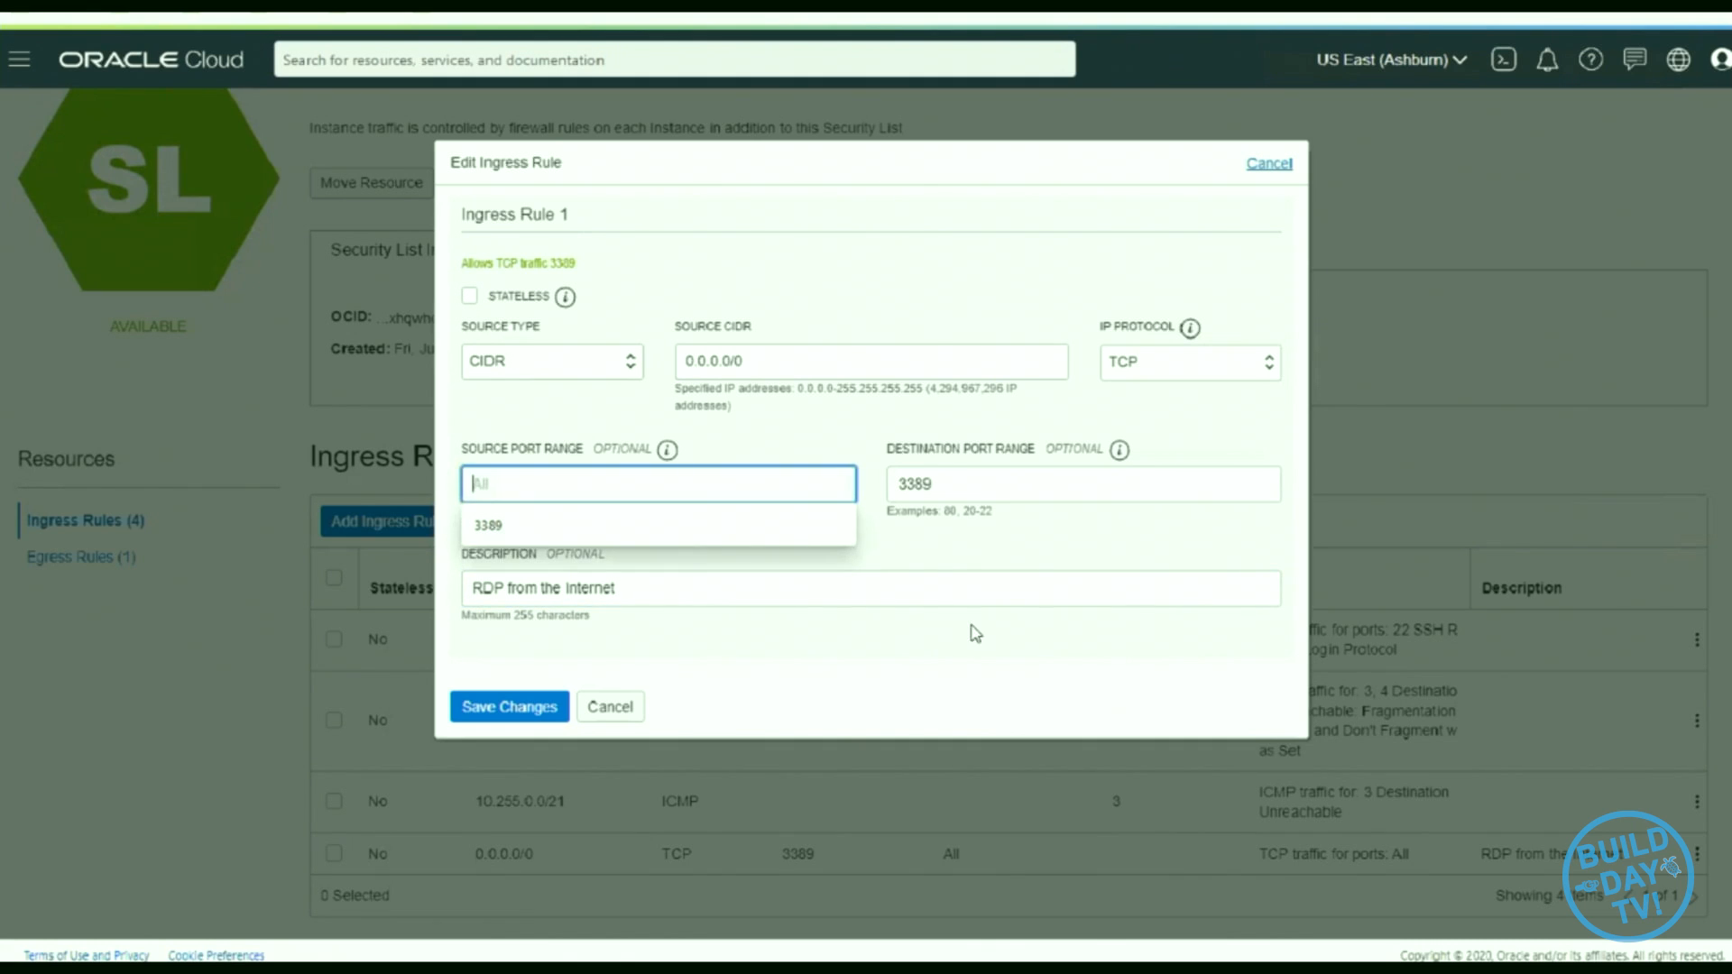
pyautogui.click(955, 587)
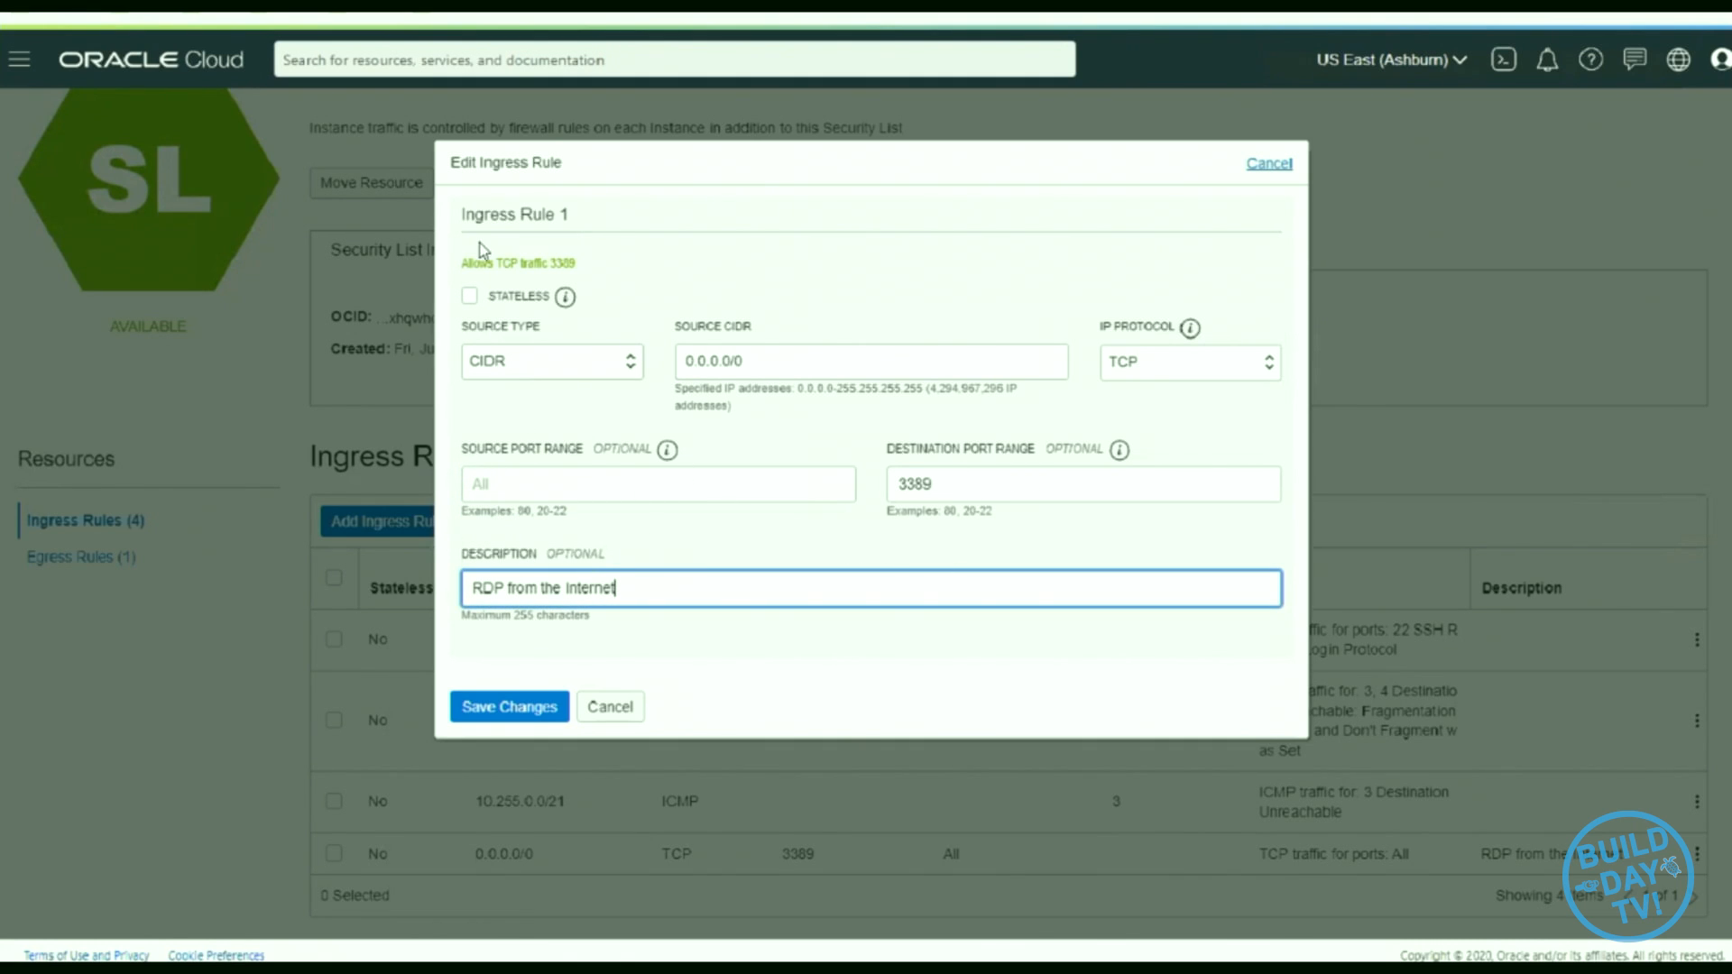
pyautogui.click(487, 713)
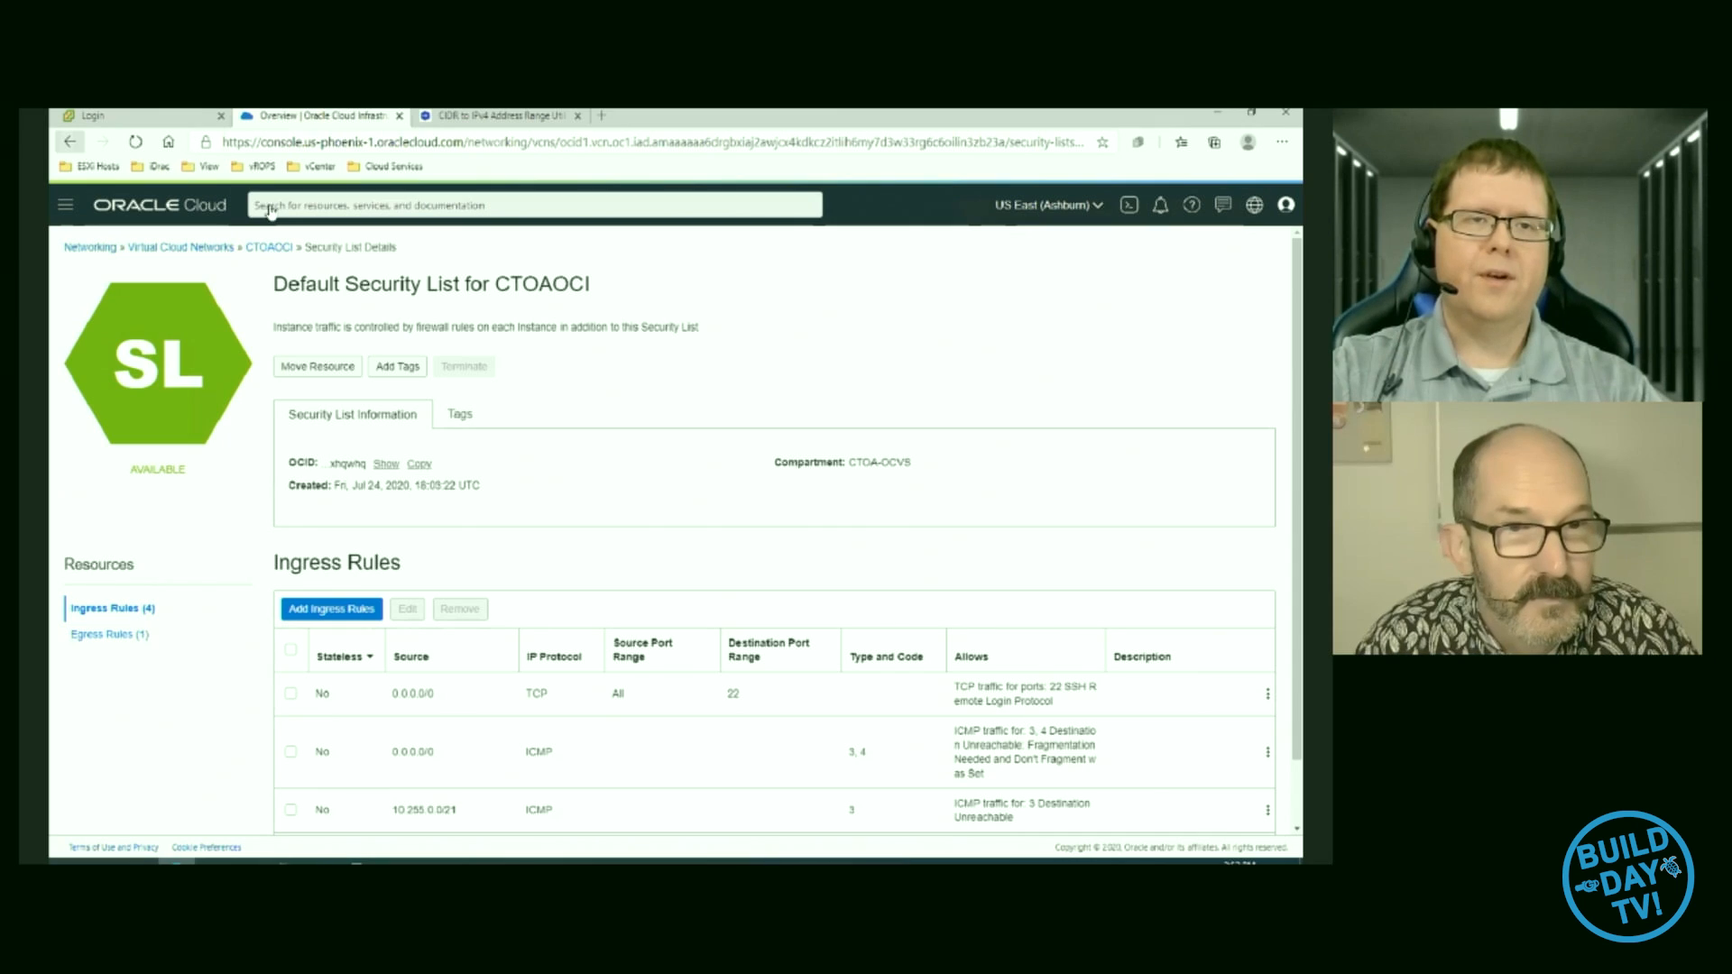
# - Search the console for "in", open the Compute Instances list and open CTOA-Jumphost's details
pyautogui.click(320, 206)
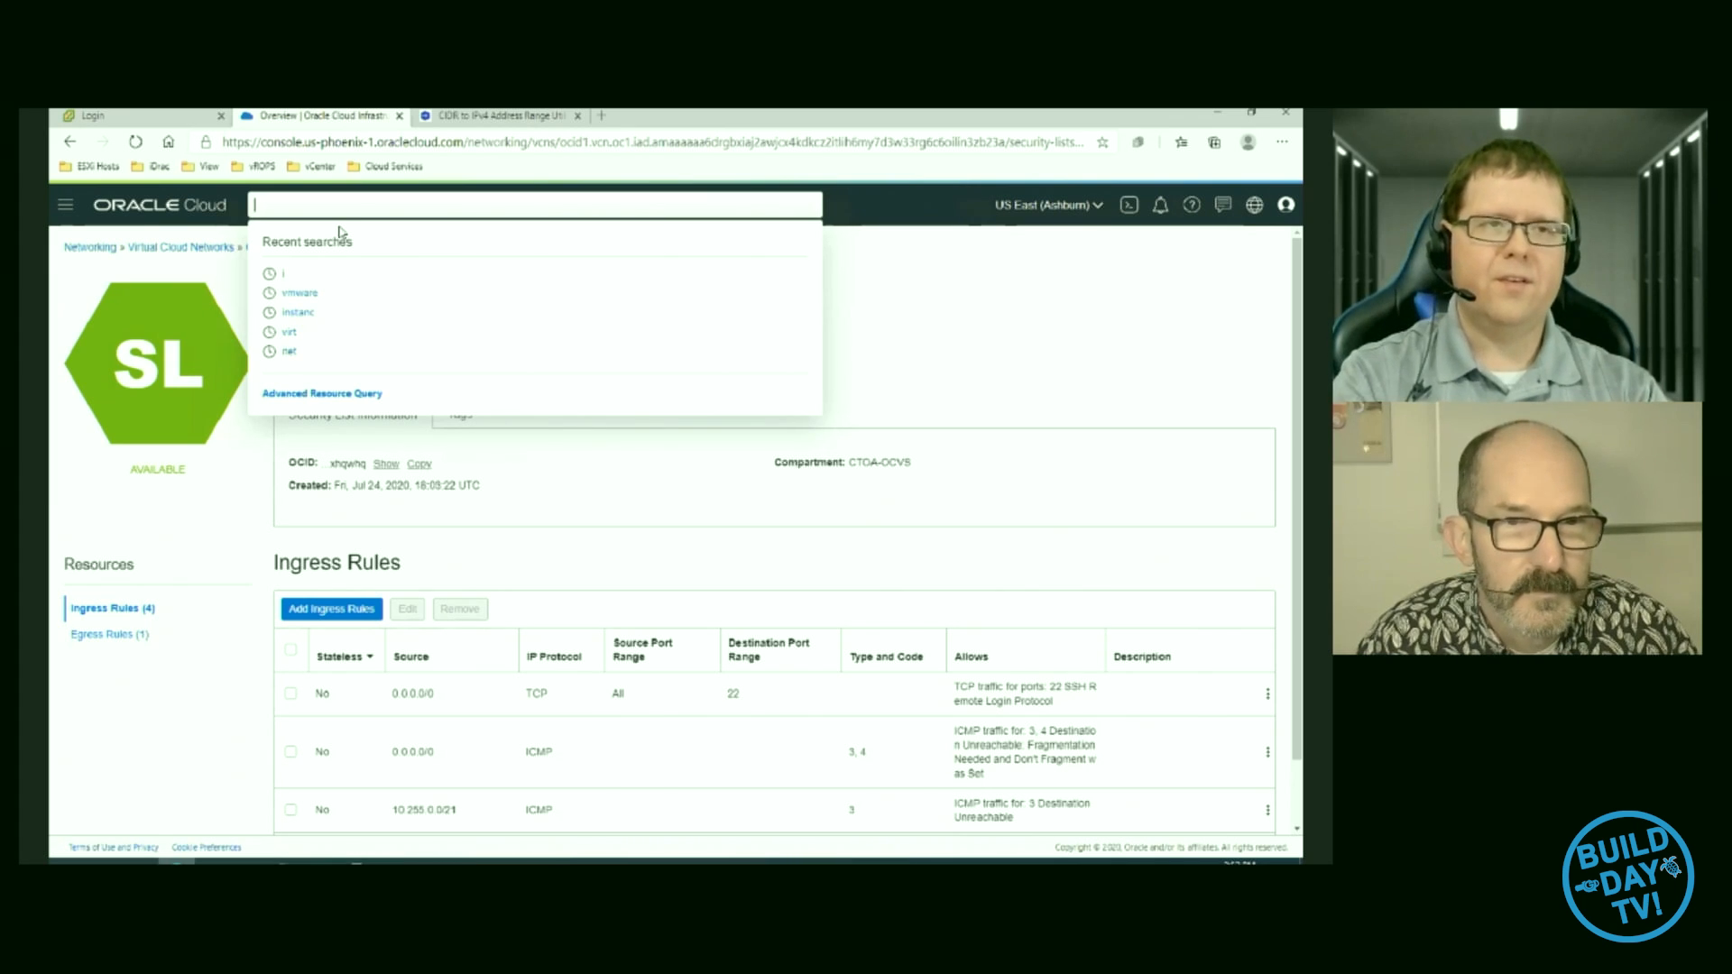
pyautogui.write('in')
pyautogui.click(569, 274)
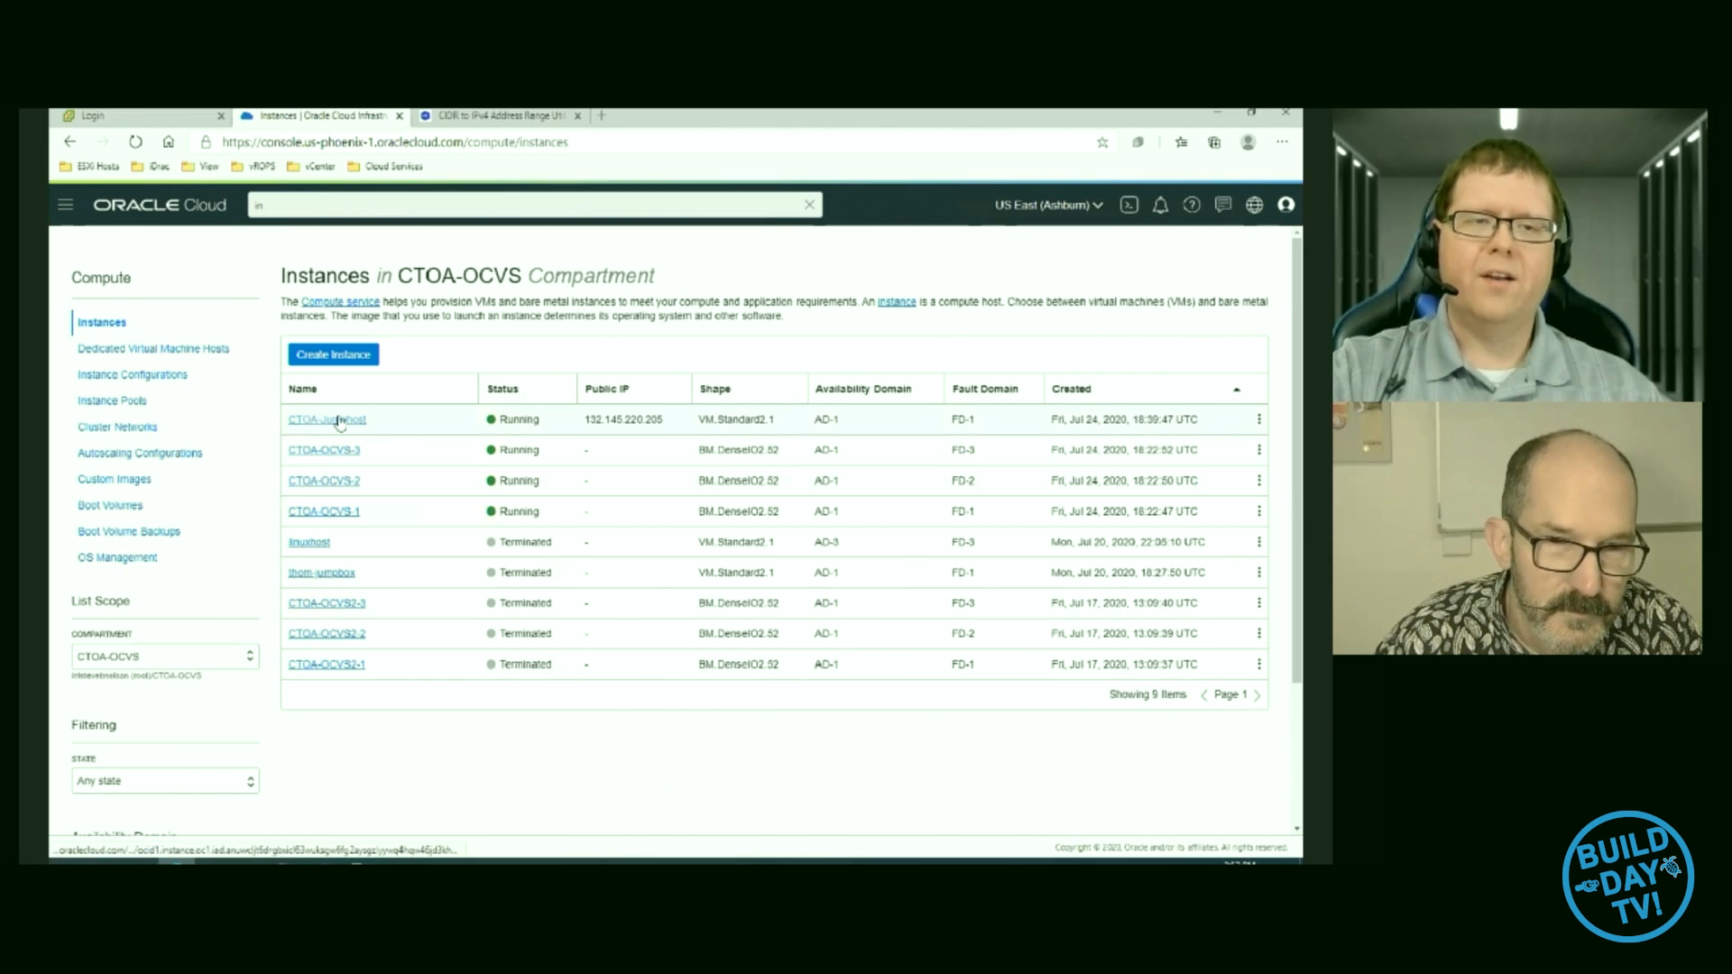
pyautogui.click(336, 421)
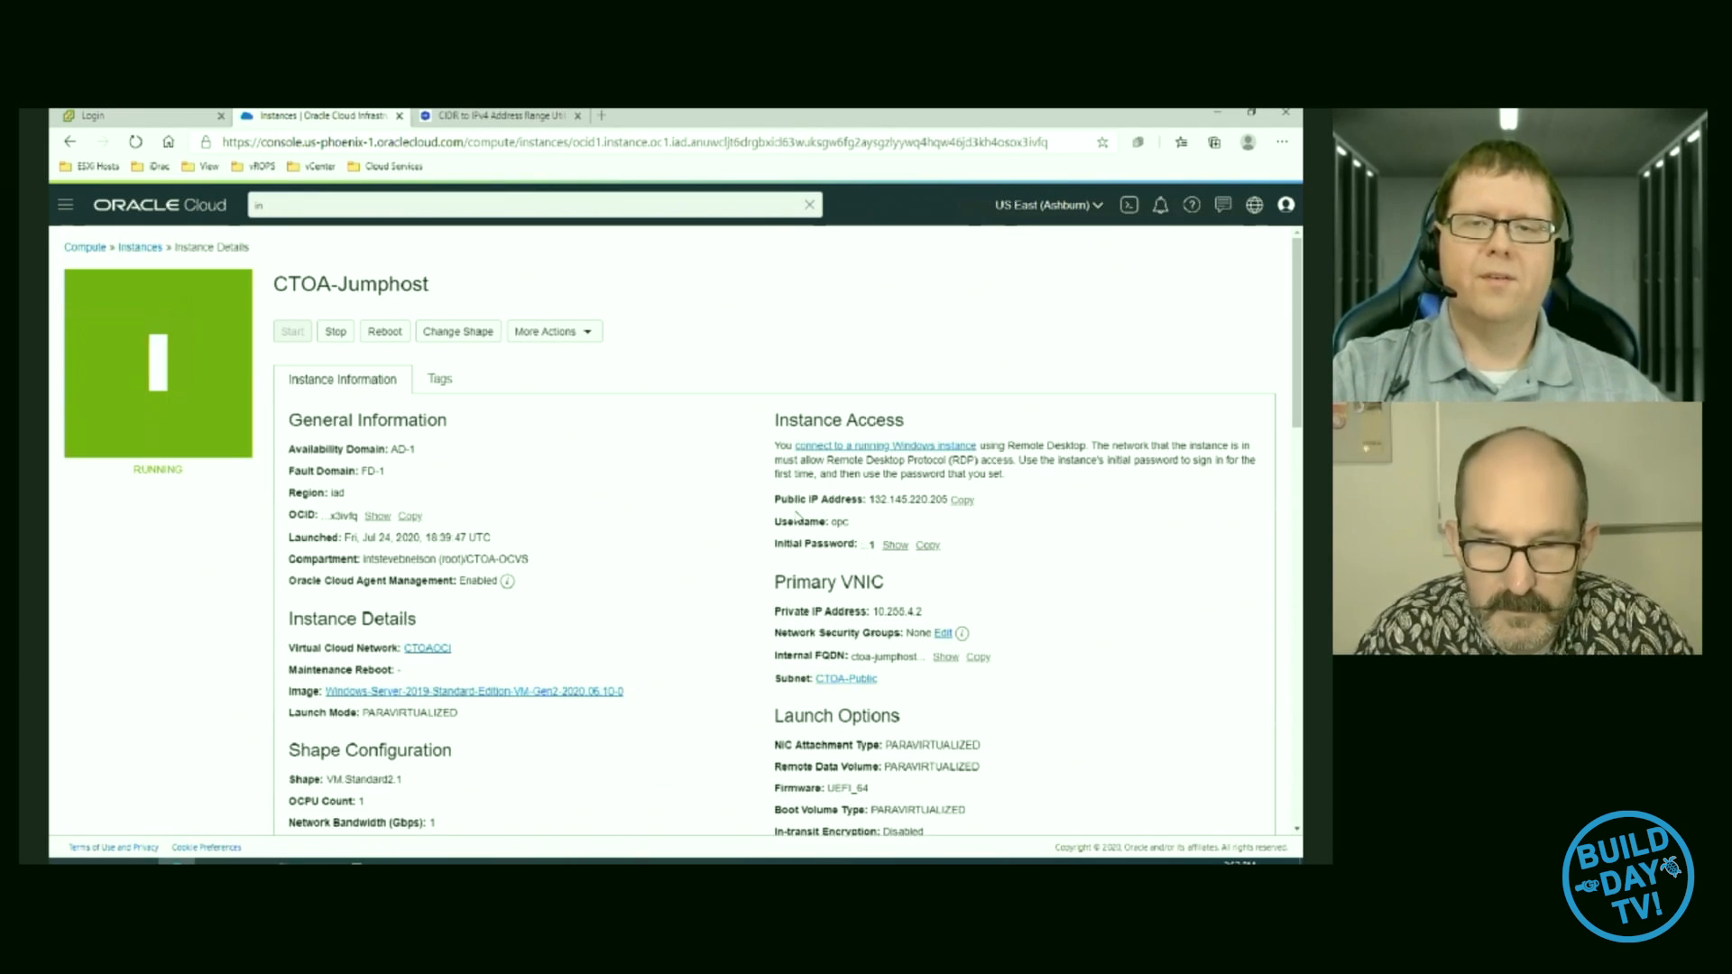
# - Connect to CTOA-Jumphost's public IP address with Remote Desktop Connection, accepting the unverified computer identity without being asked again
pyautogui.click(962, 500)
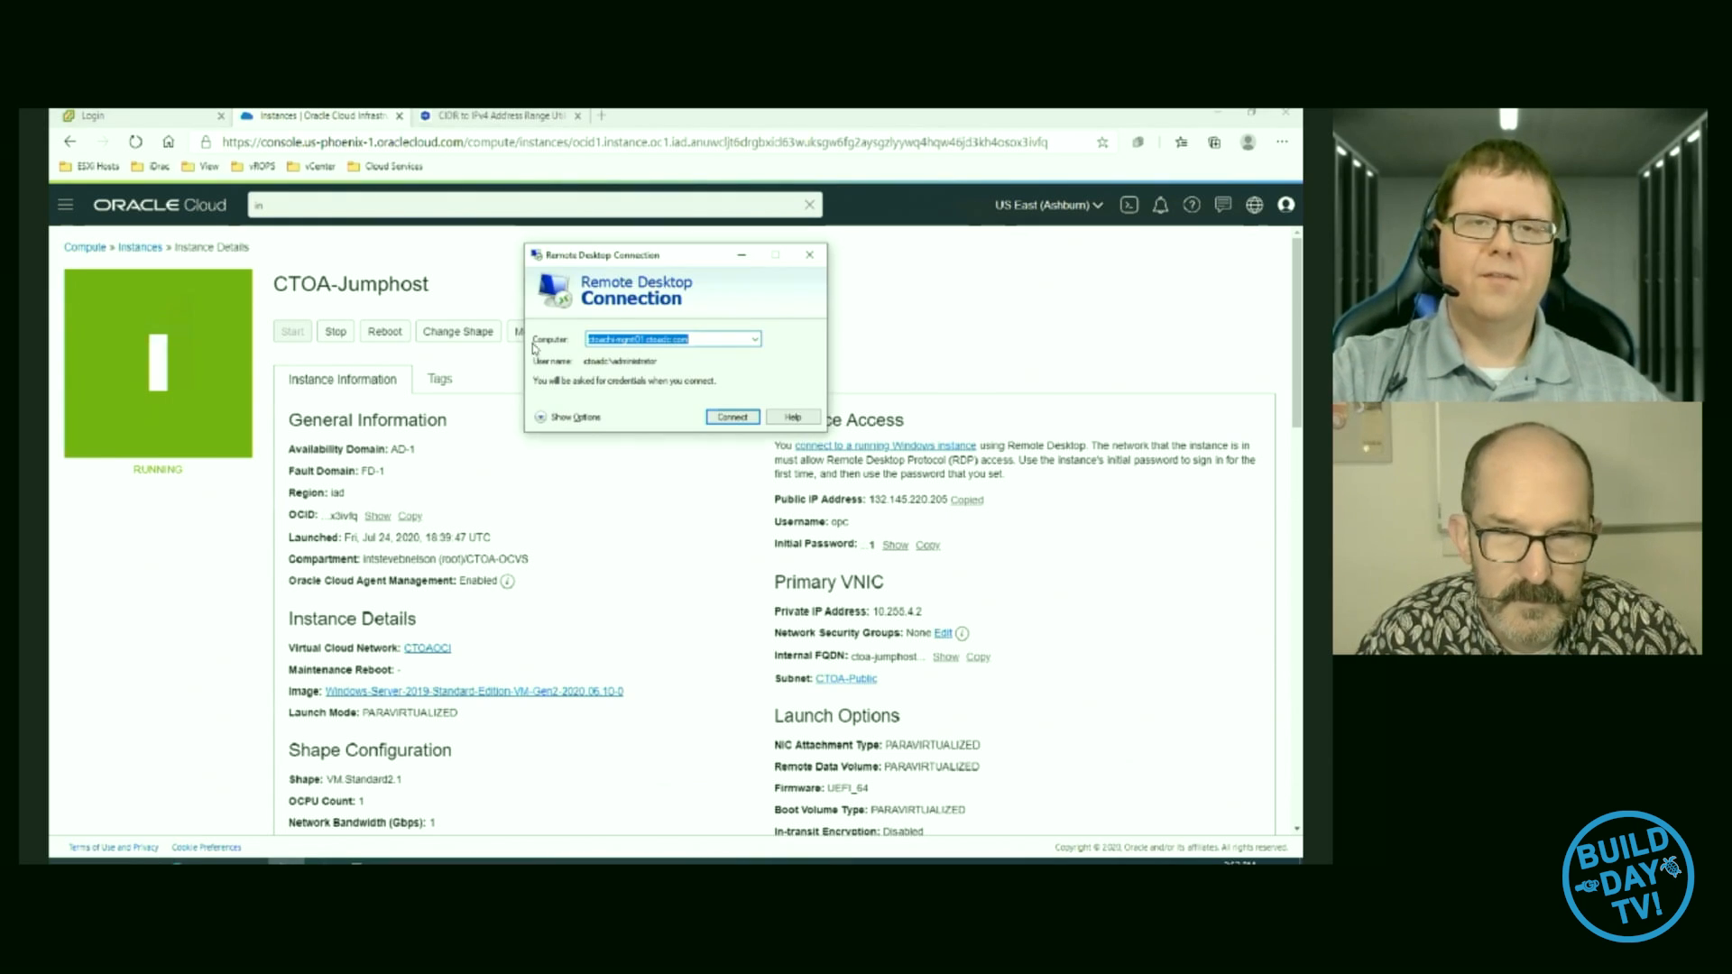
pyautogui.click(733, 418)
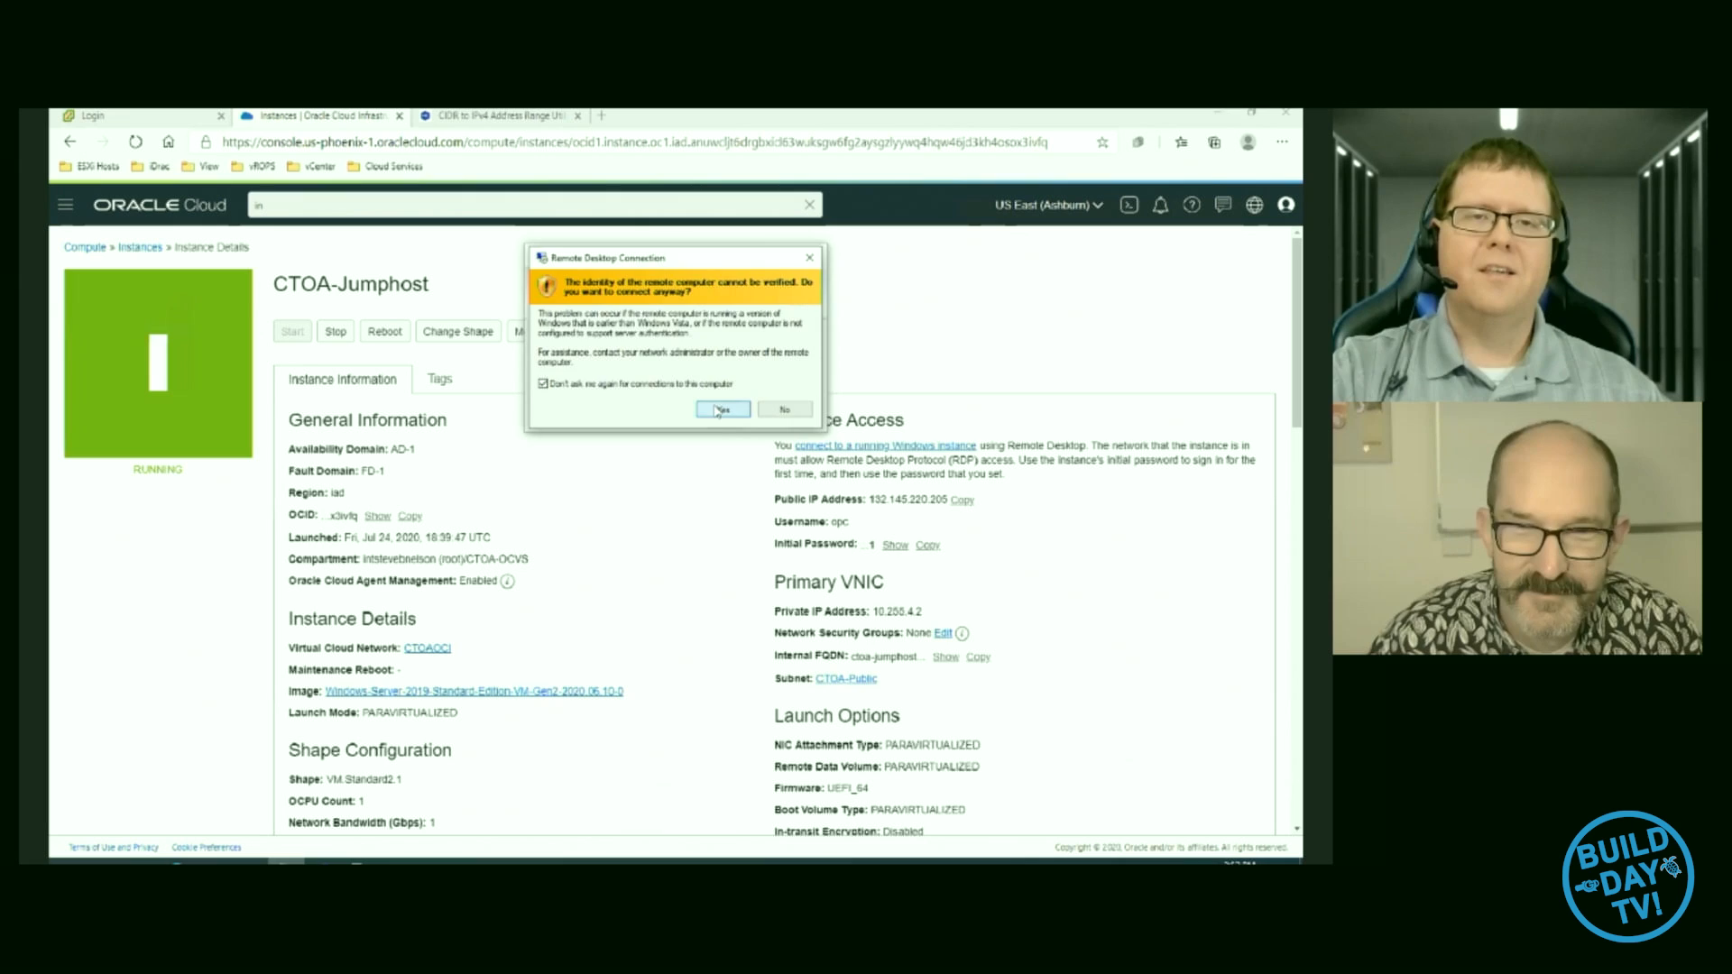
pyautogui.click(720, 407)
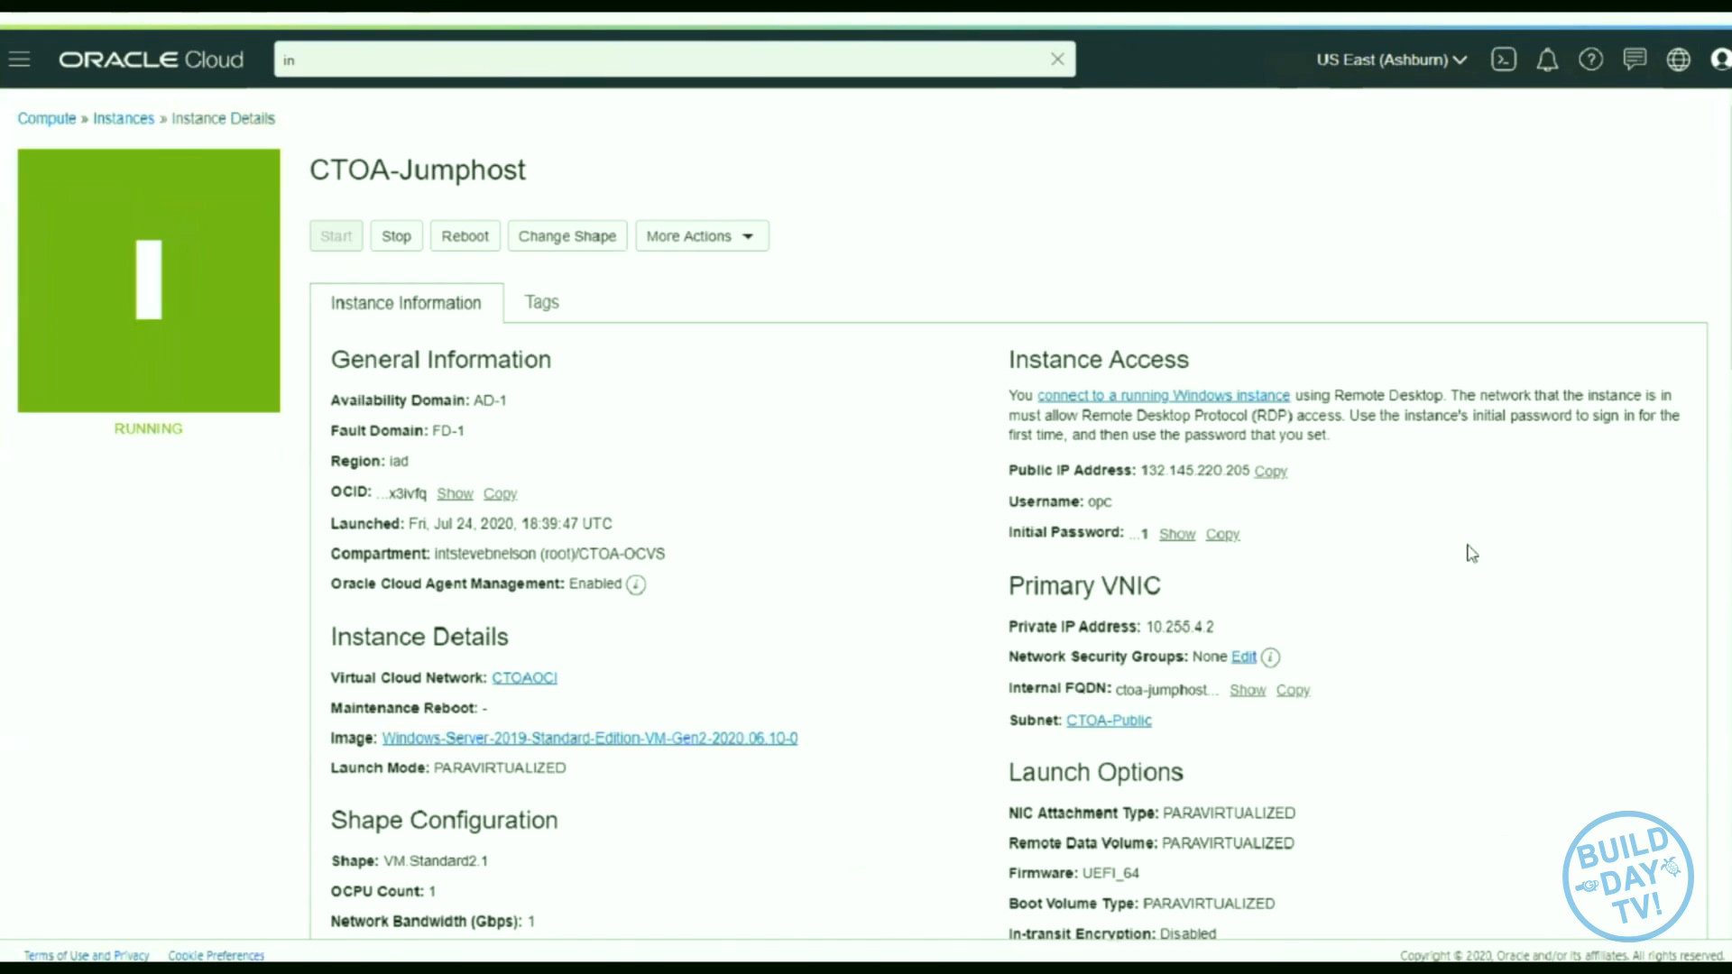
# - Copy CTOA-Jumphost's initial password and paste it into a new Notepad++ document, with the Remote Desktop session reduced to a window
pyautogui.click(1223, 537)
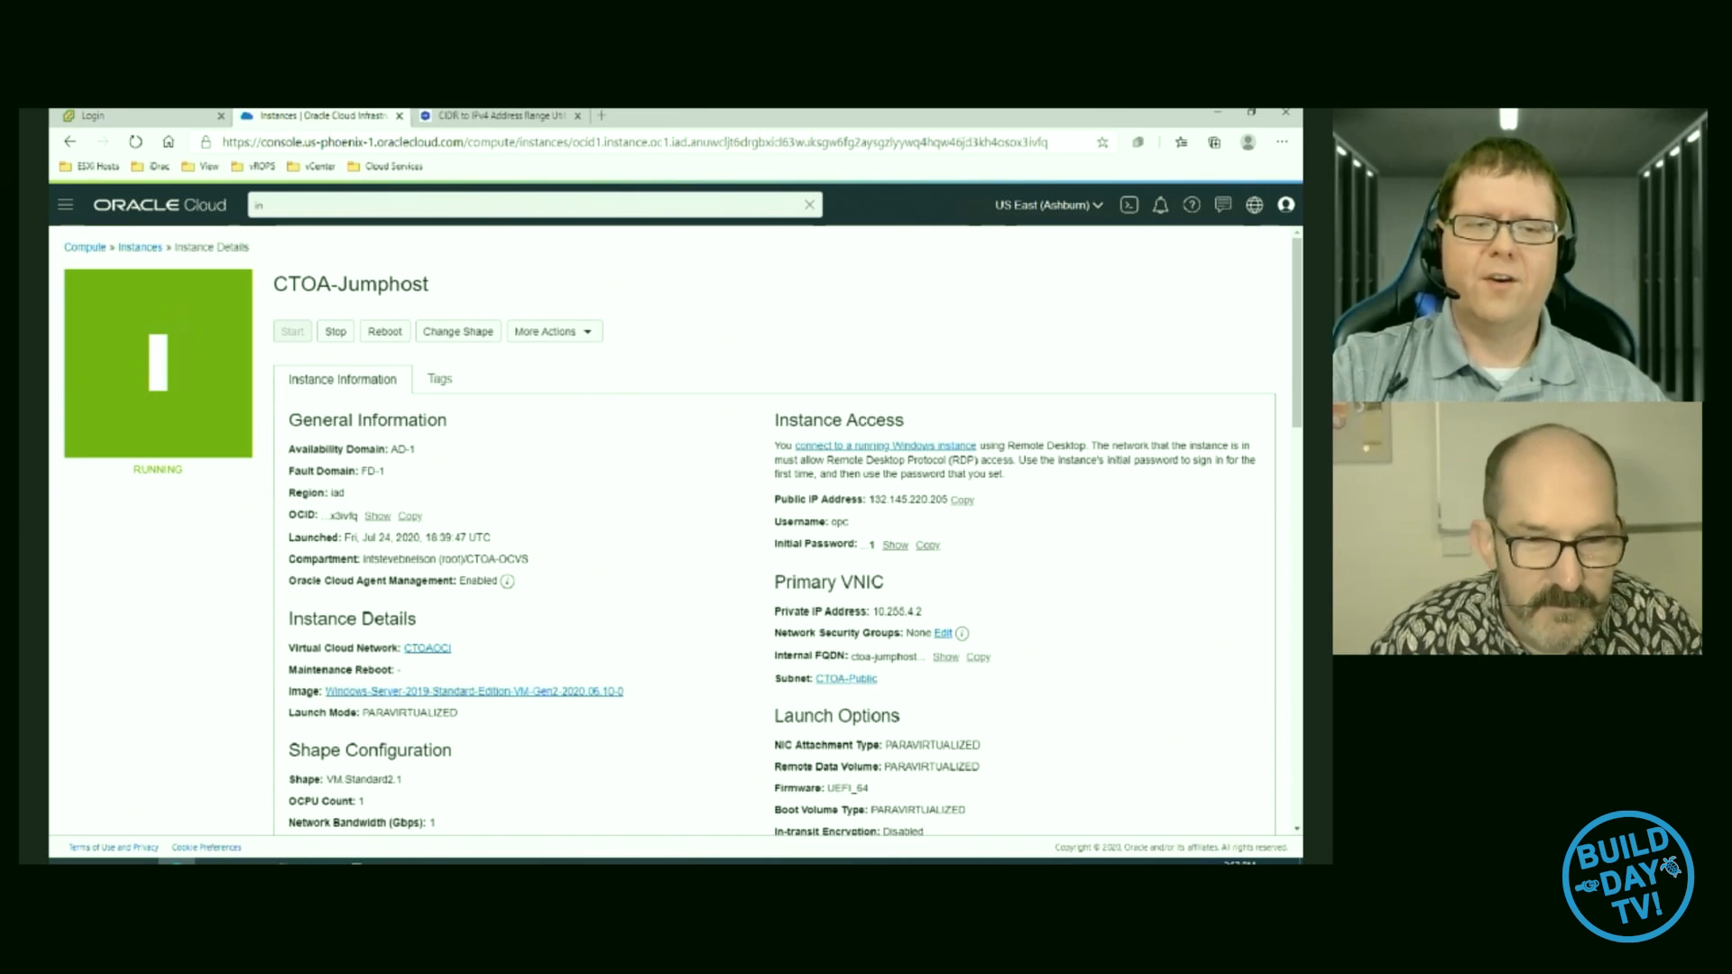
pyautogui.click(357, 861)
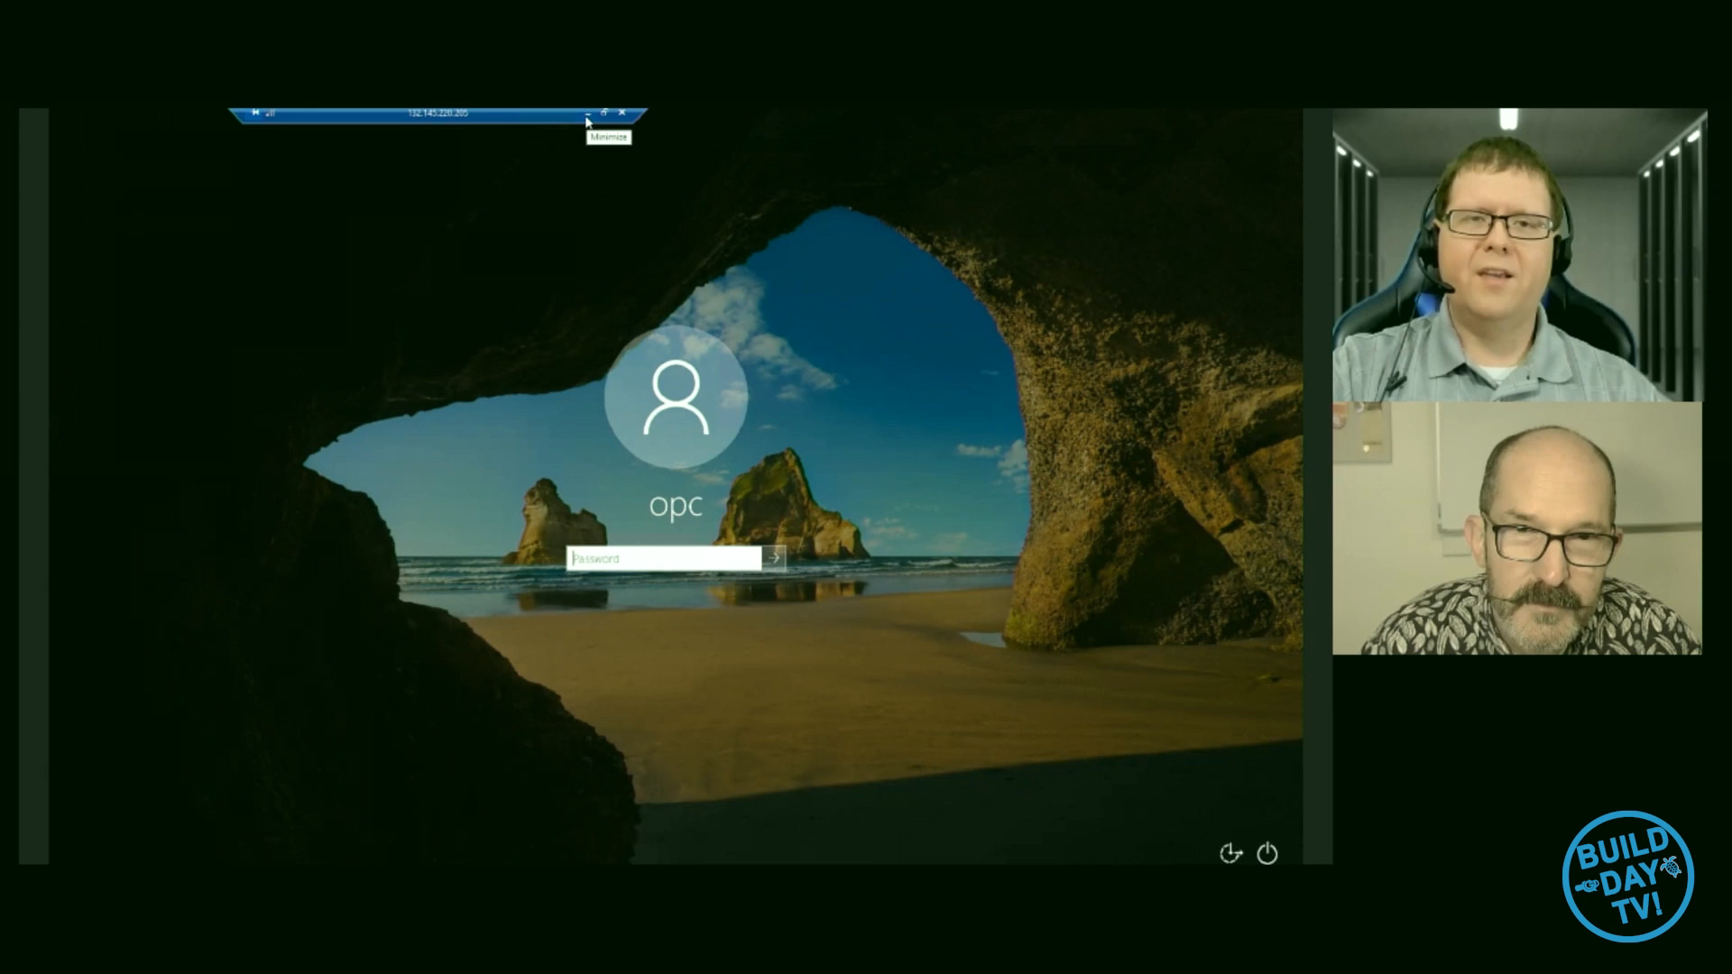
pyautogui.moveTo(545, 115); pyautogui.dragTo(665, 141)
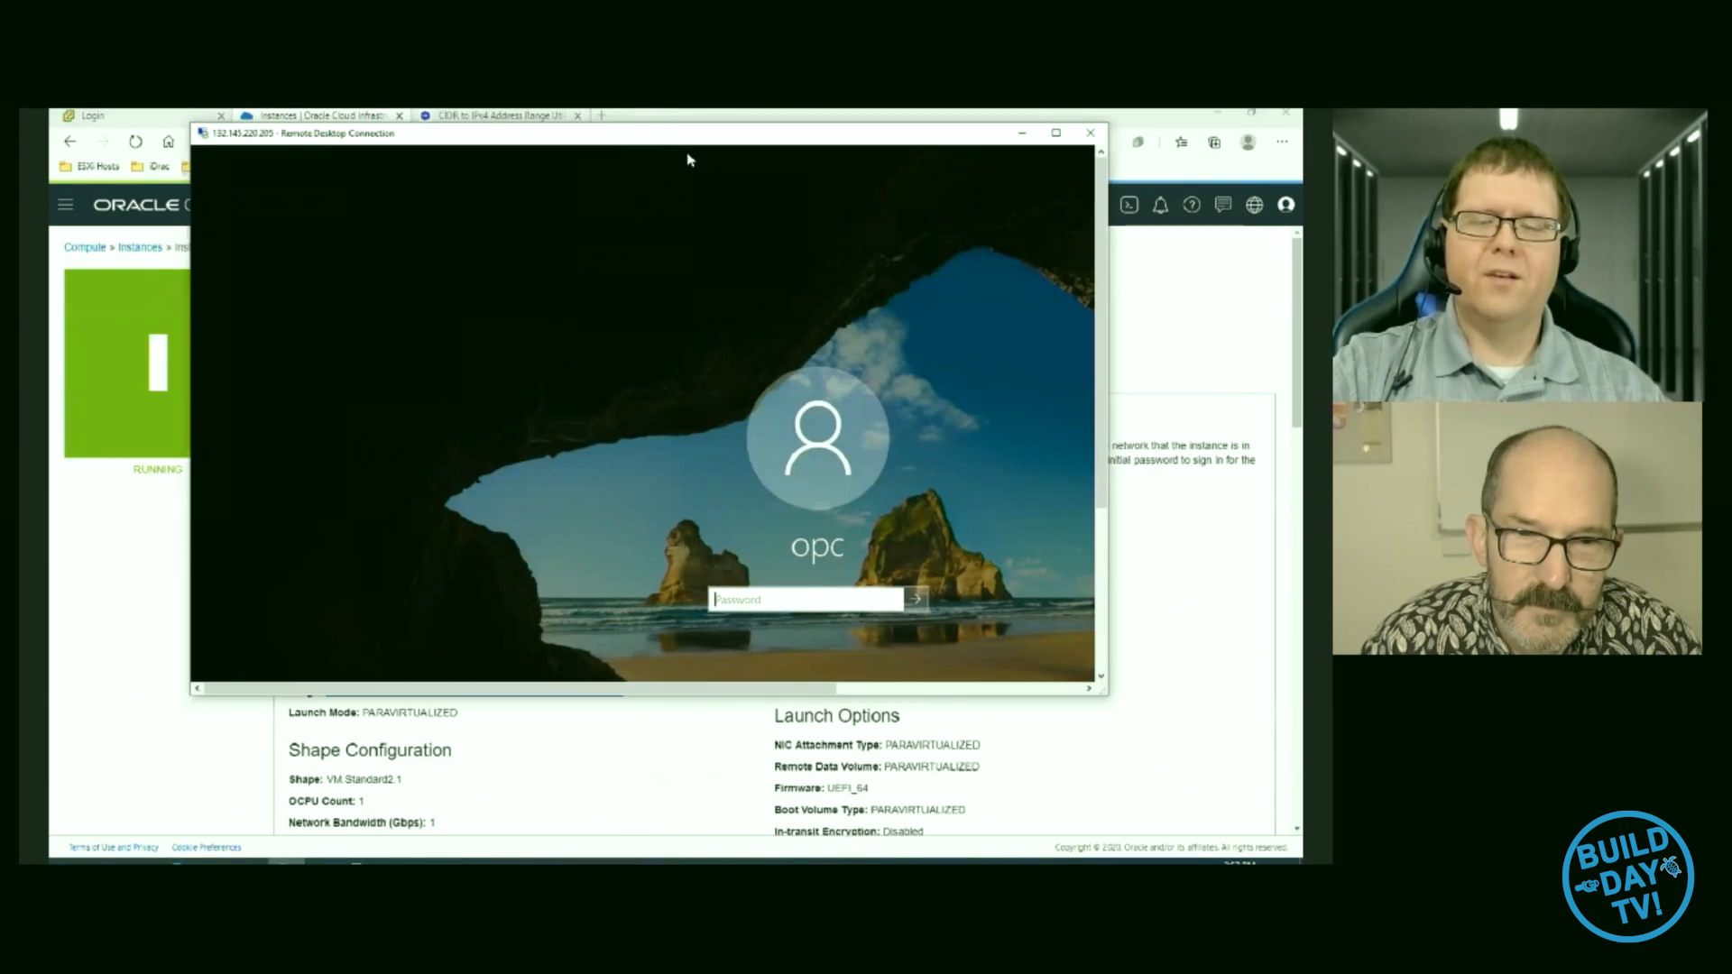
pyautogui.click(358, 862)
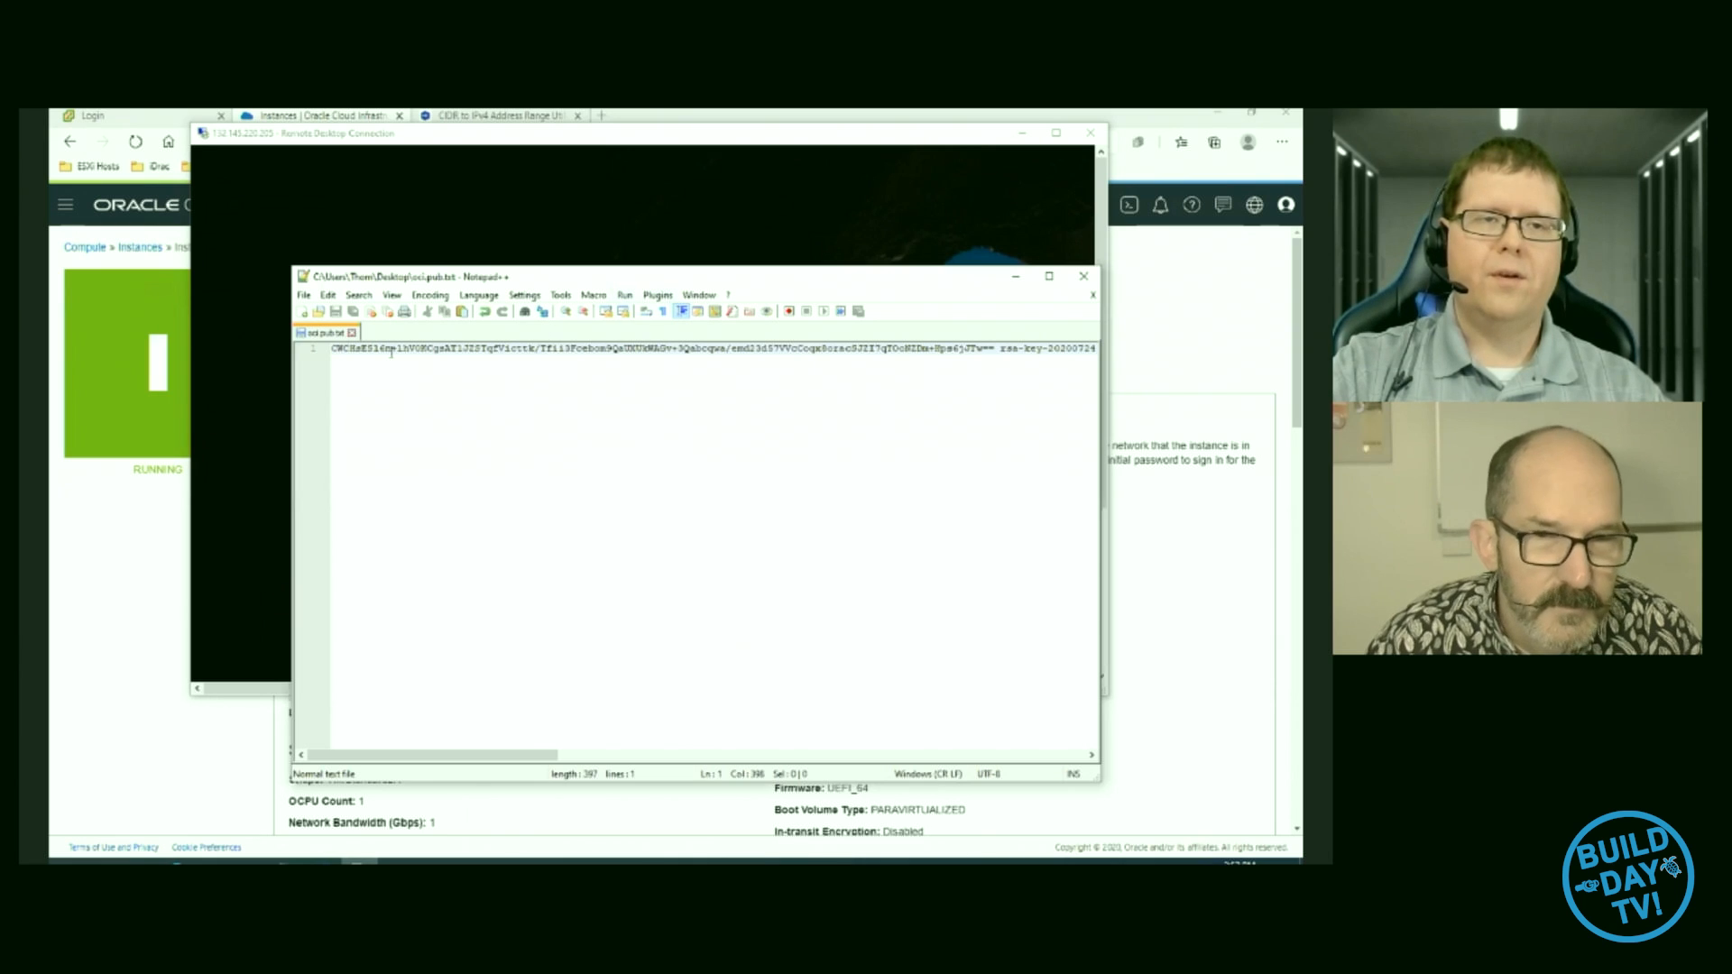
pyautogui.click(304, 314)
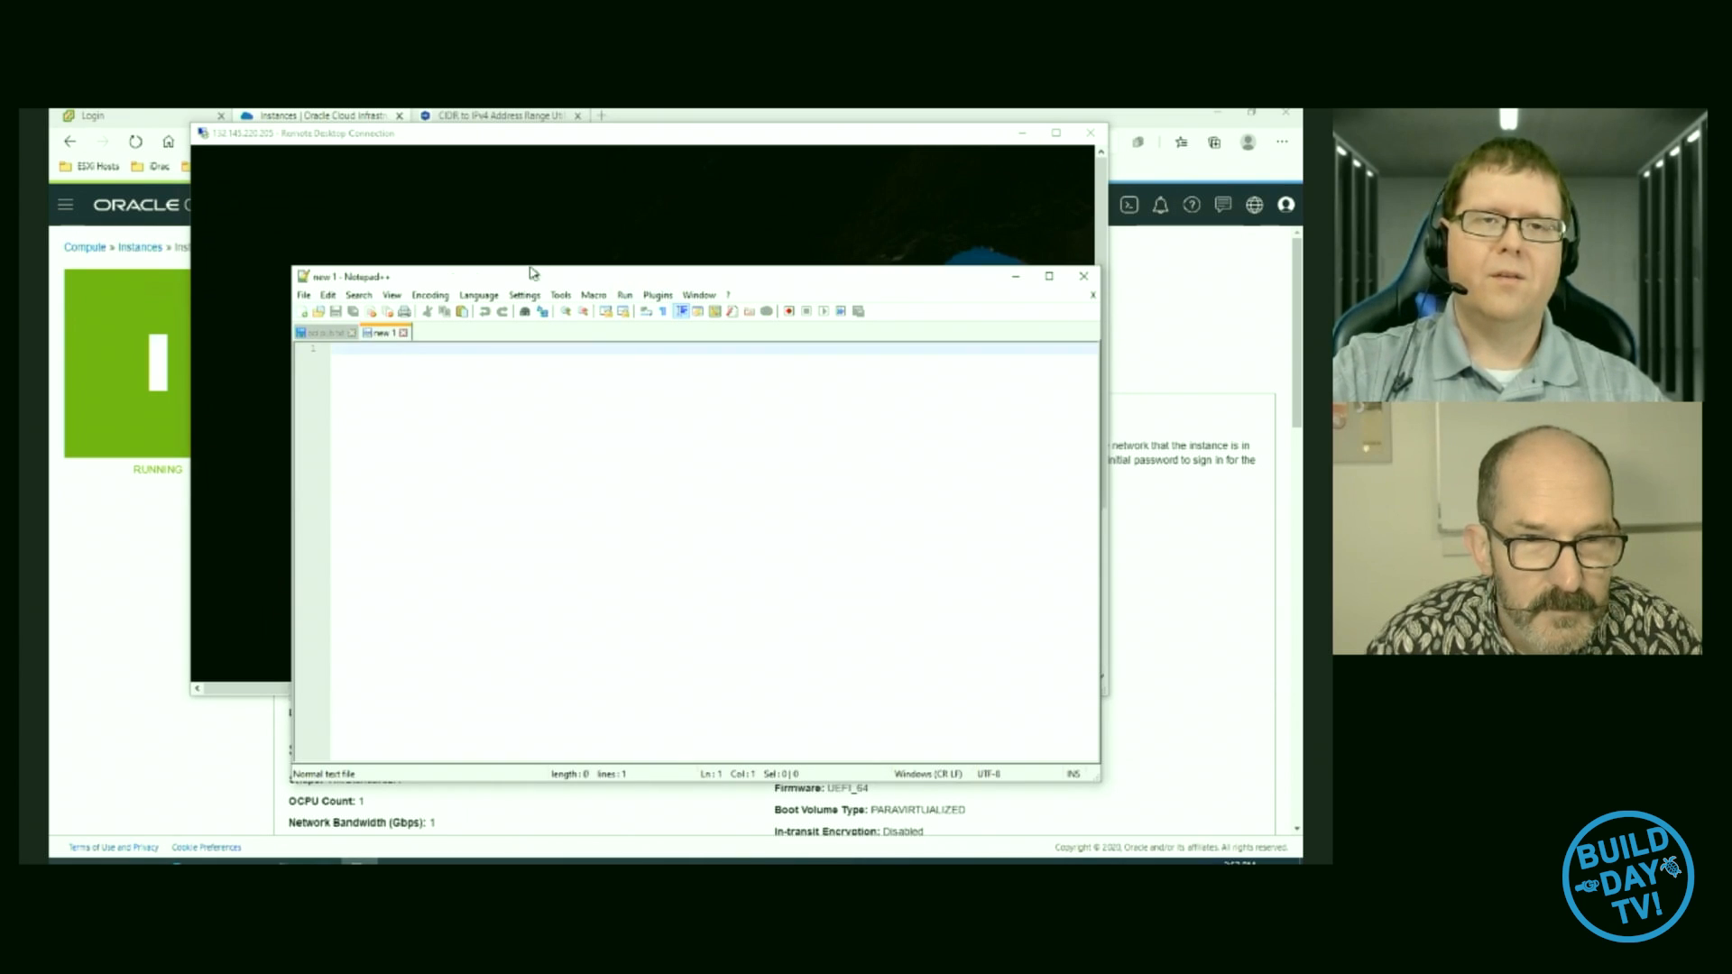
pyautogui.rightClick(745, 498)
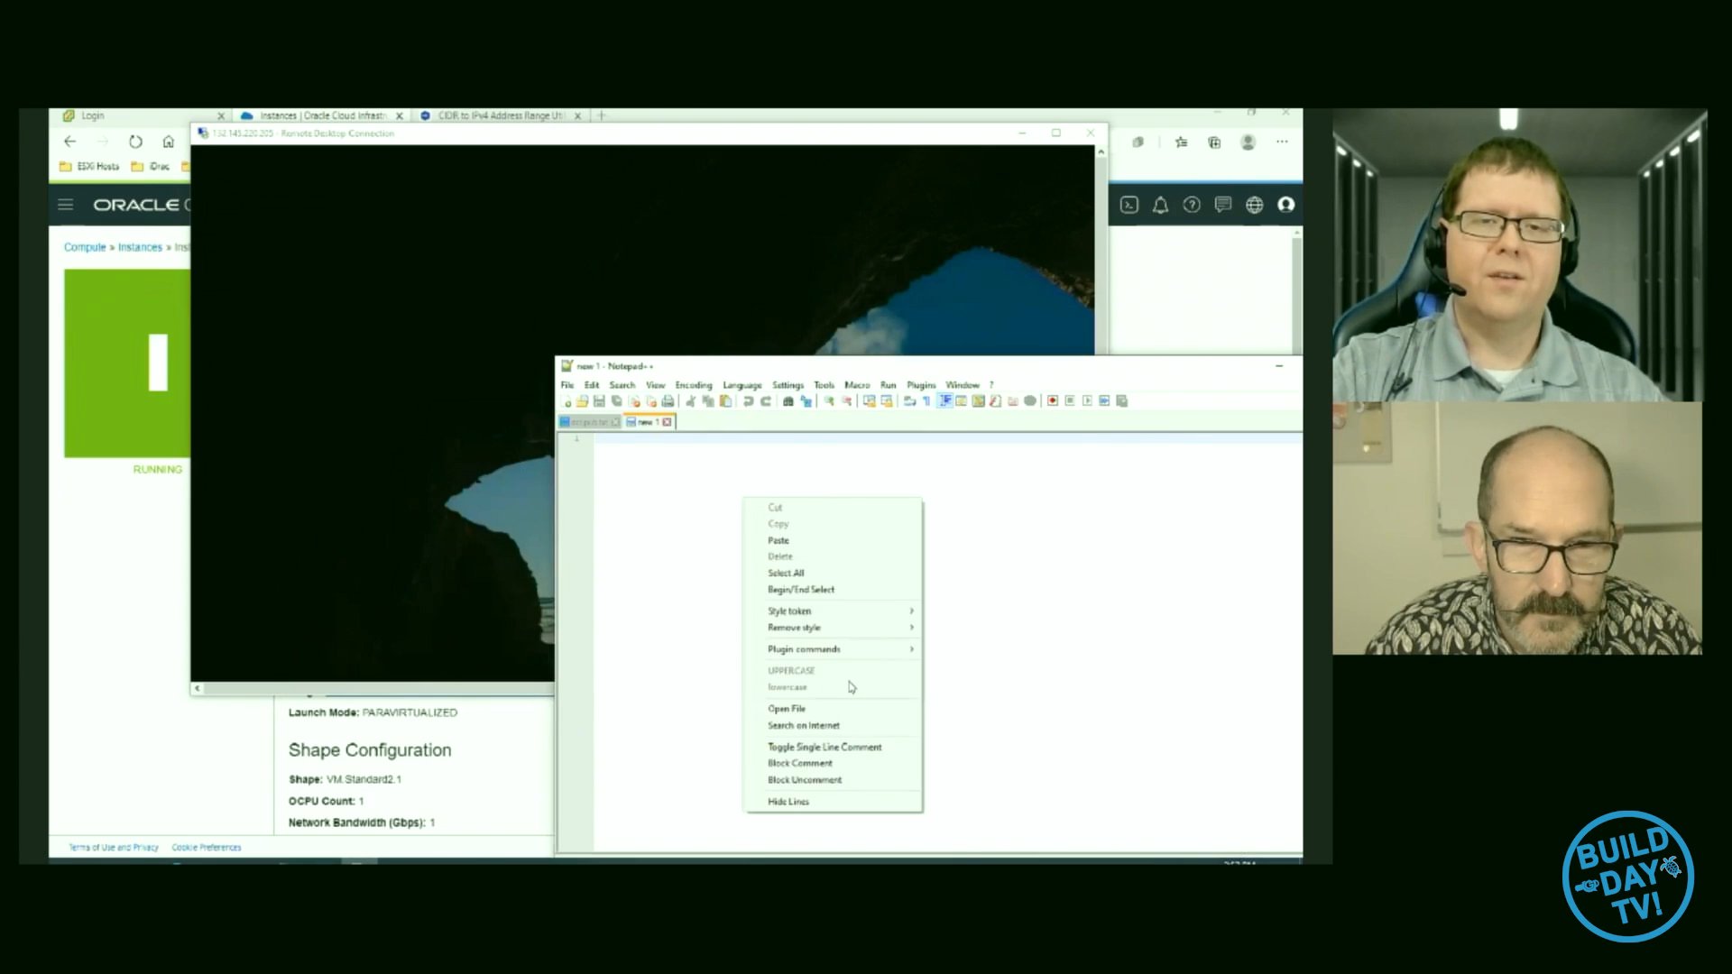
pyautogui.click(778, 540)
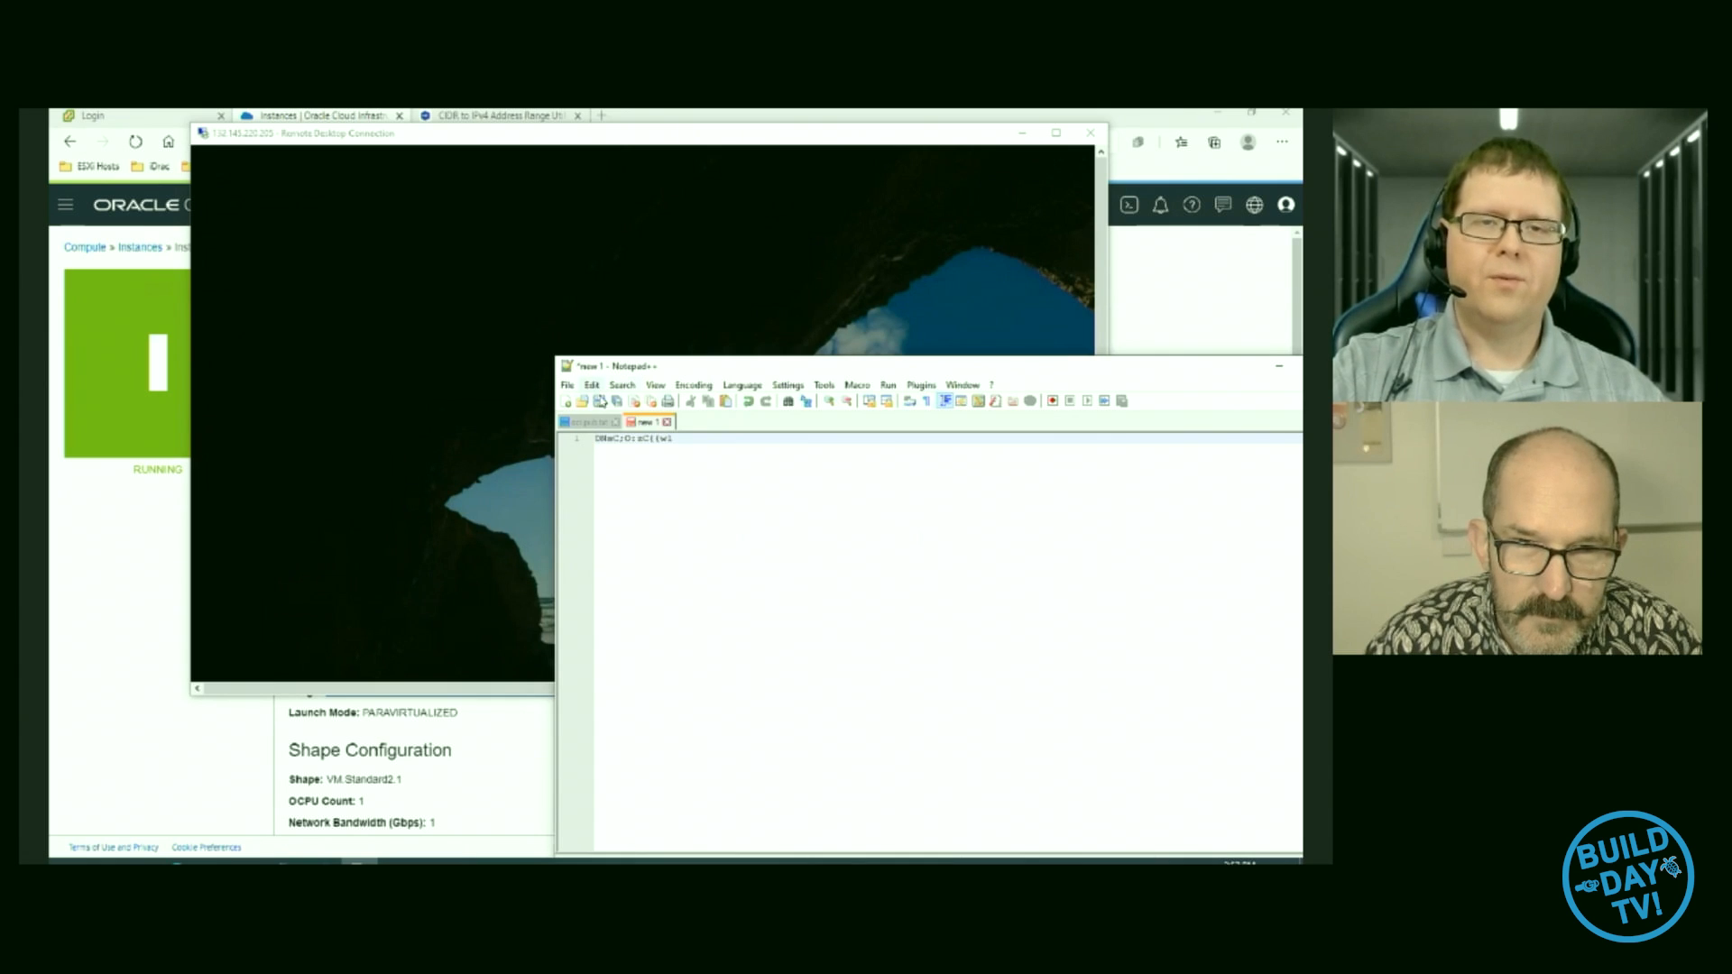
pyautogui.click(566, 388)
pyautogui.moveTo(695, 386)
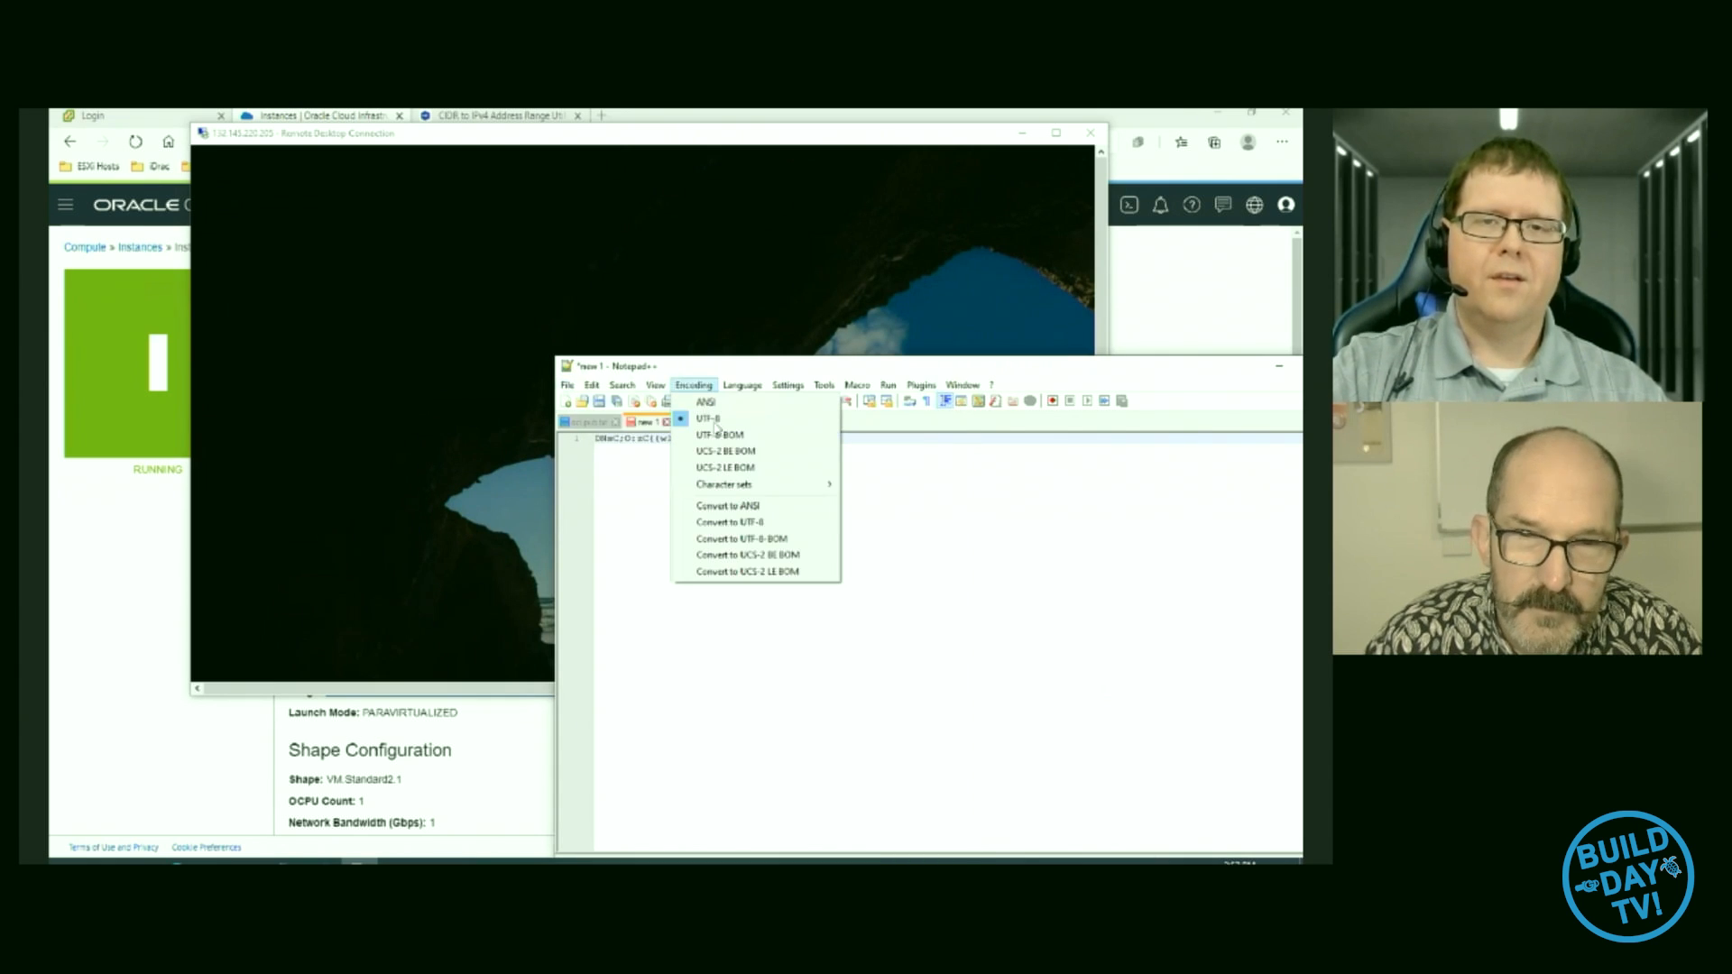
pyautogui.click(710, 418)
# - Arrange the Remote Desktop and Notepad++ windows side by side so the sign-in field and the pasted text are both readable
pyautogui.moveTo(674, 440); pyautogui.dragTo(544, 441)
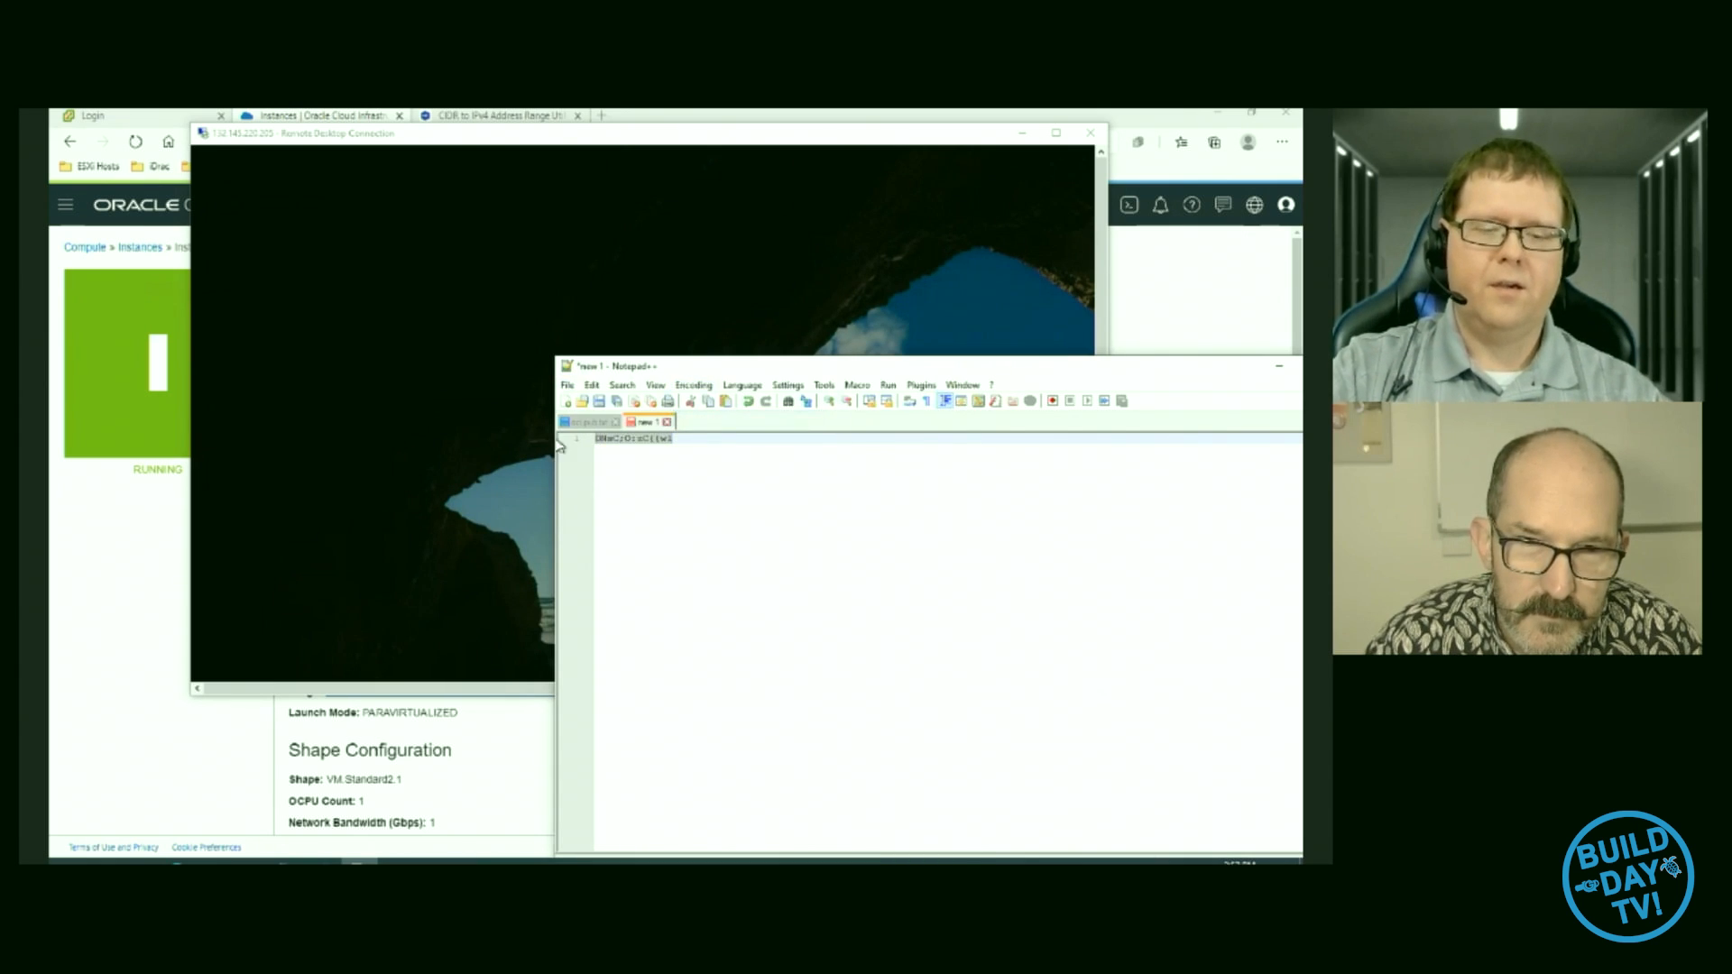
pyautogui.click(739, 135)
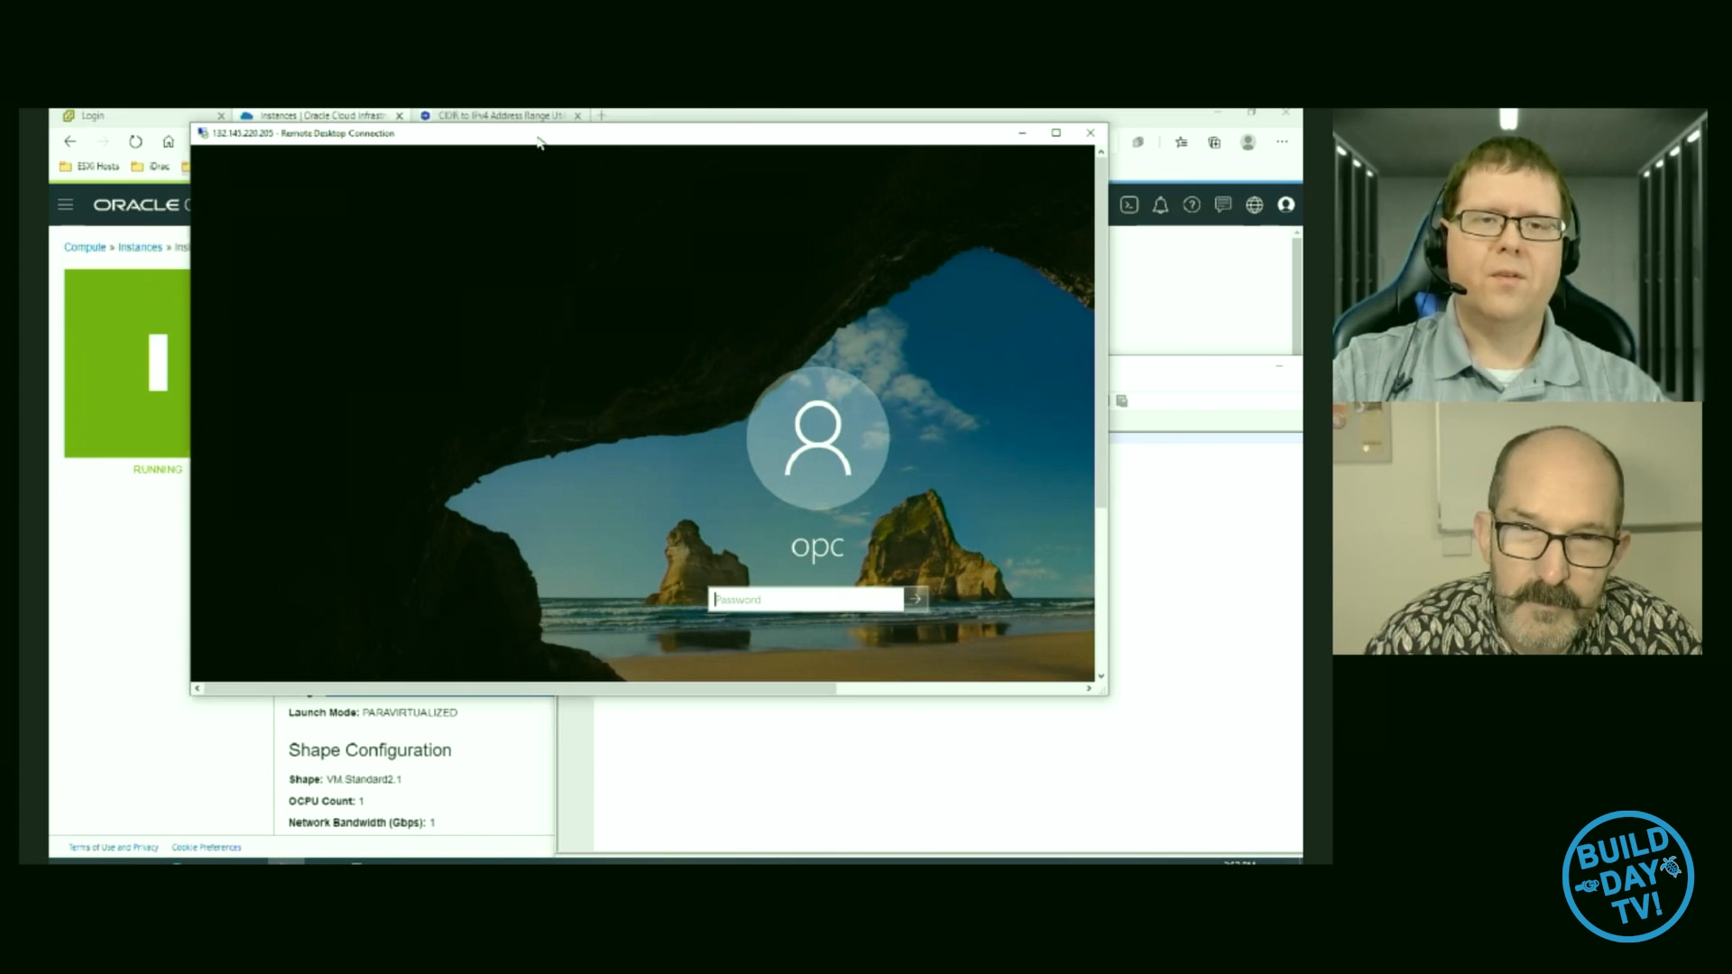
pyautogui.moveTo(602, 138); pyautogui.dragTo(461, 133)
pyautogui.click(929, 502)
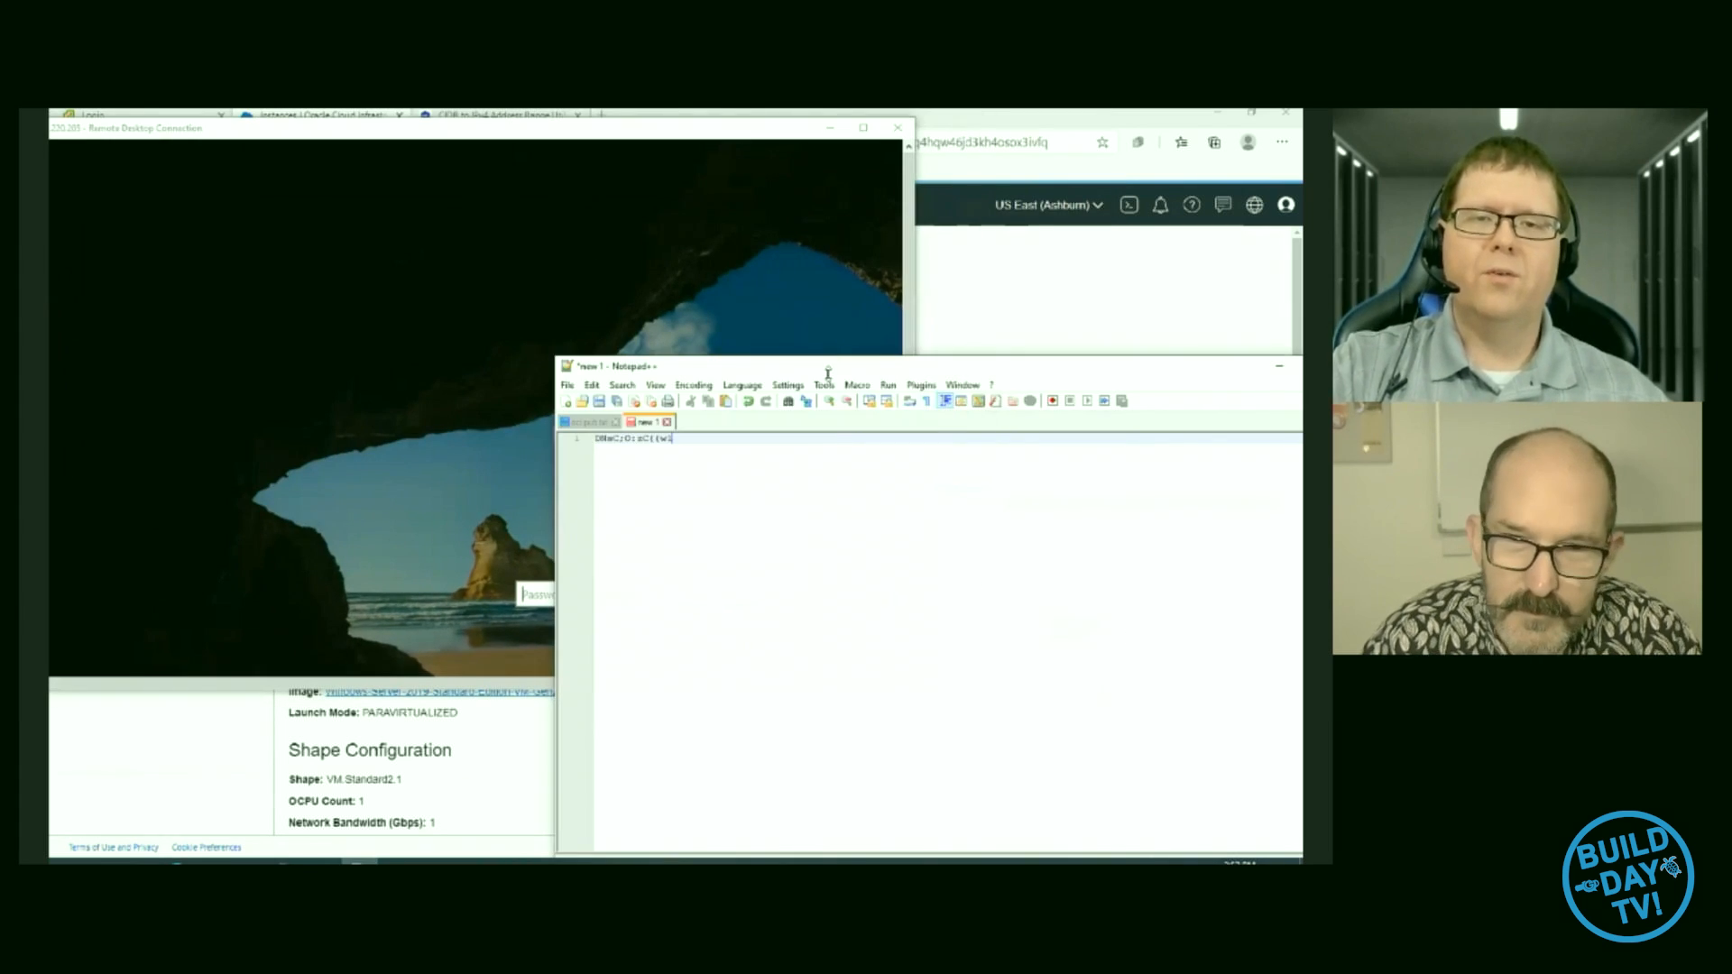
pyautogui.hotkey('alt', 'Tab')
pyautogui.moveTo(888, 368); pyautogui.dragTo(1362, 521)
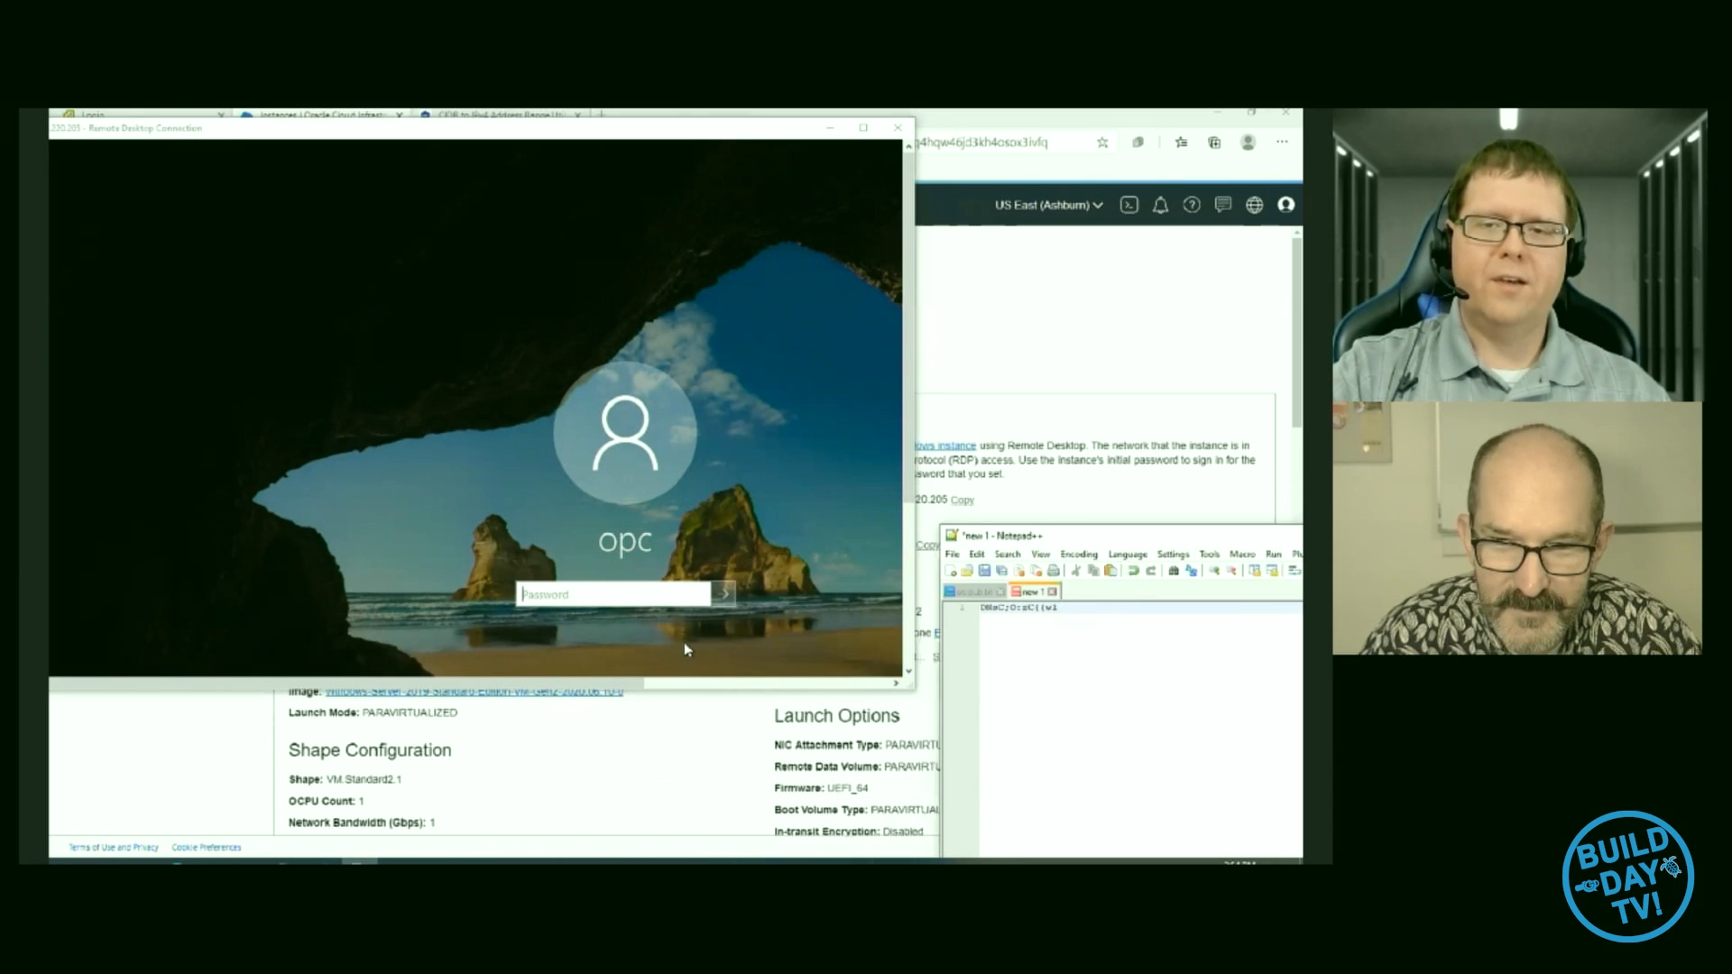
# - Sign in to the jump host as opc with the initial password, retrying if necessary, and accept the required password change
pyautogui.click(617, 590)
pyautogui.write('D')
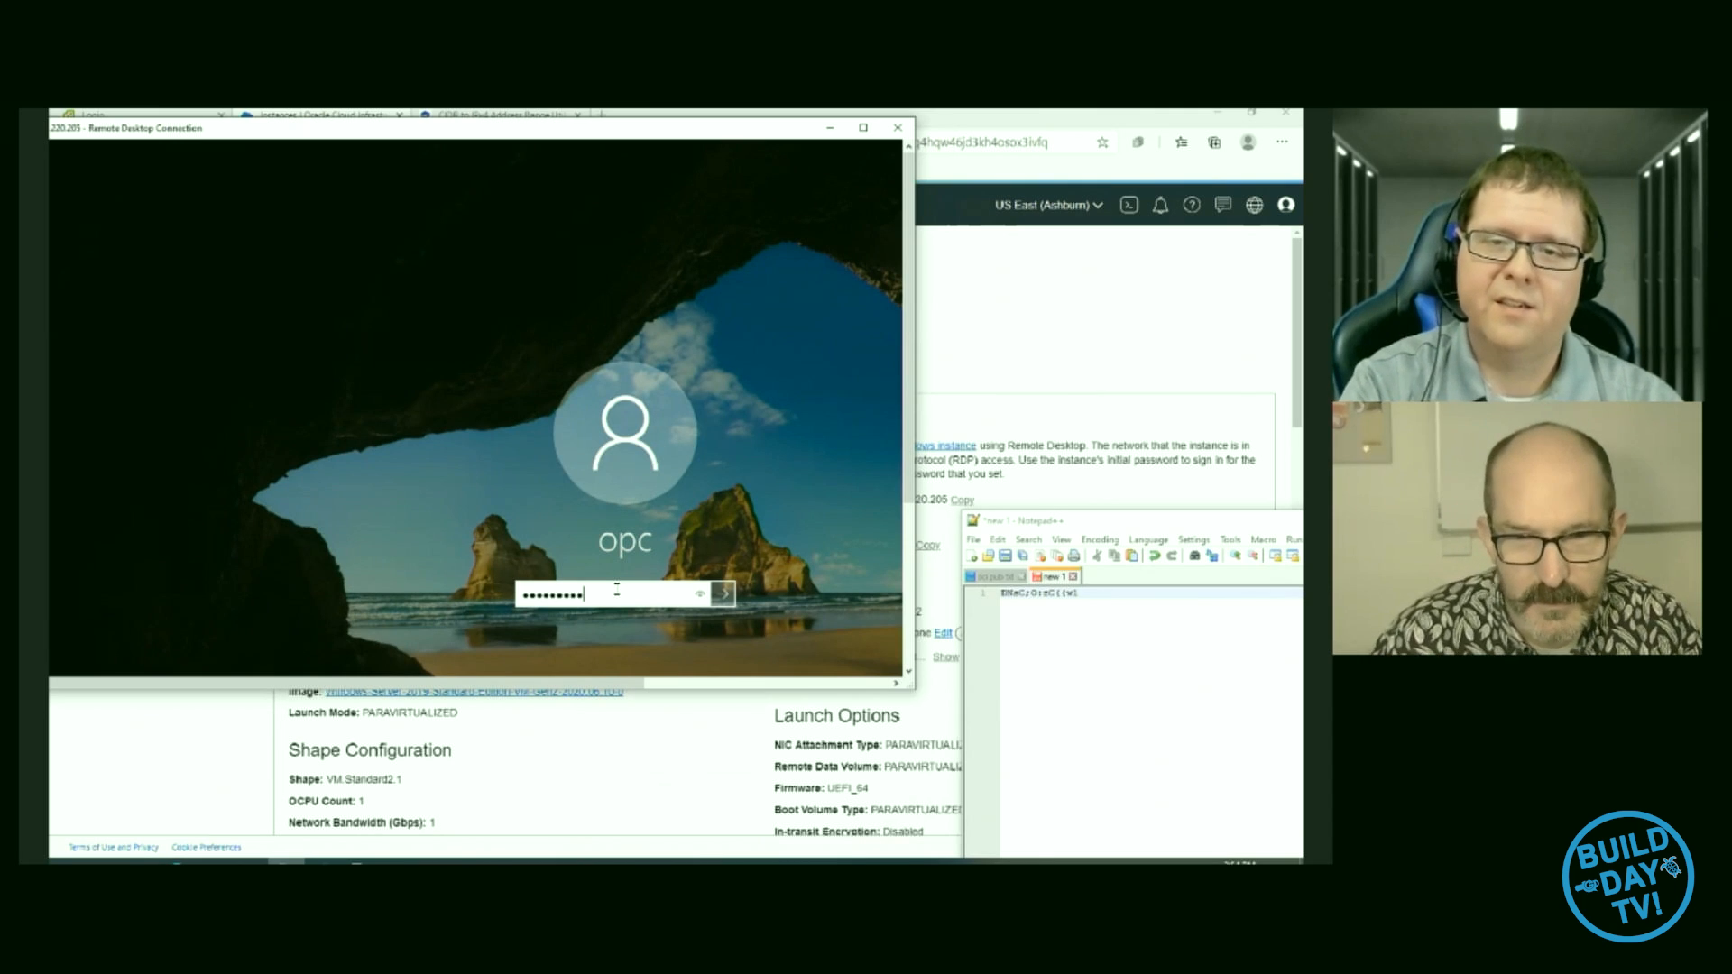
pyautogui.click(725, 597)
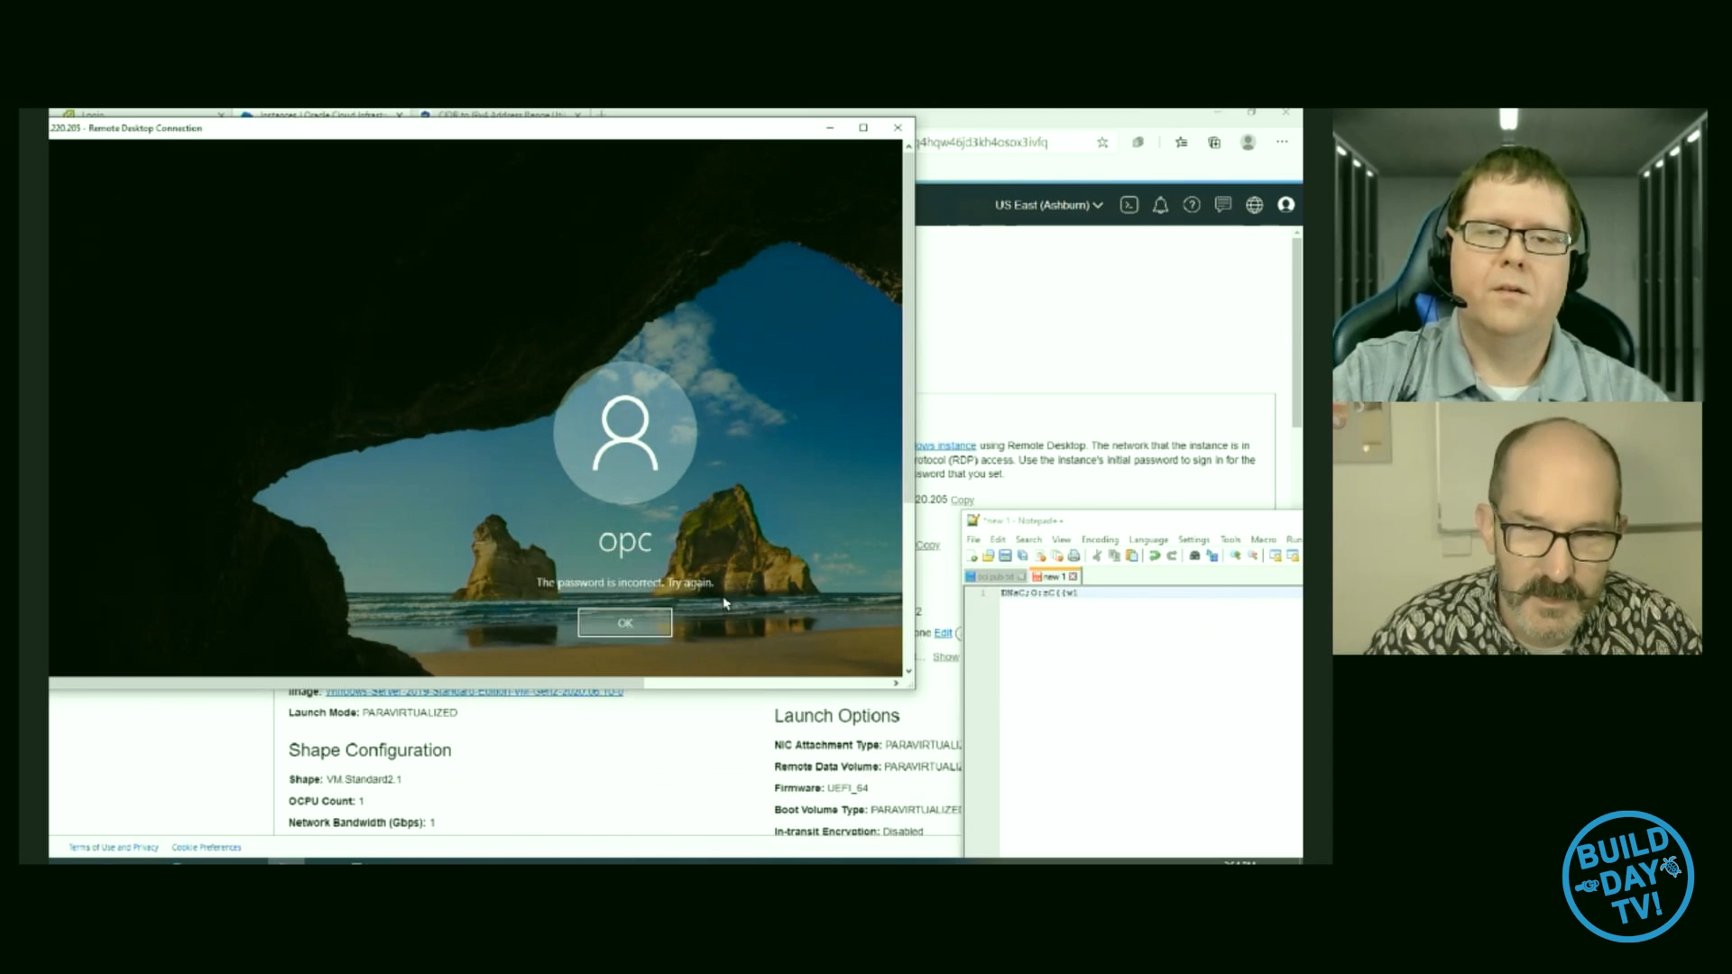
pyautogui.click(648, 625)
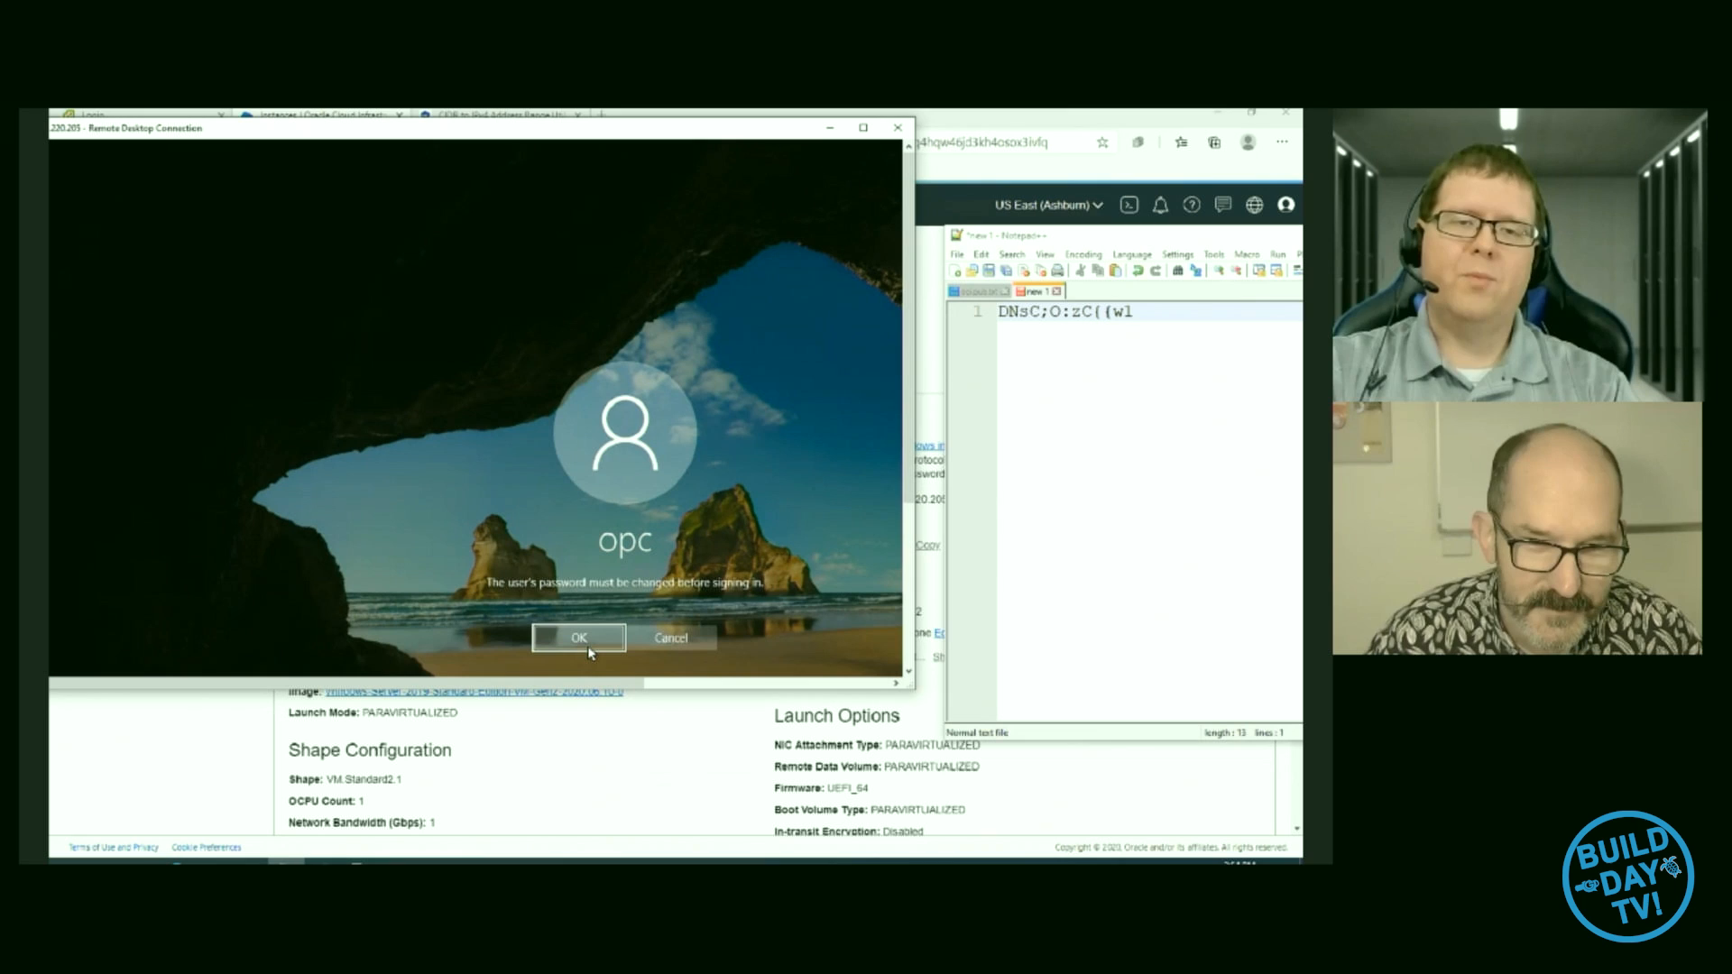
pyautogui.click(594, 639)
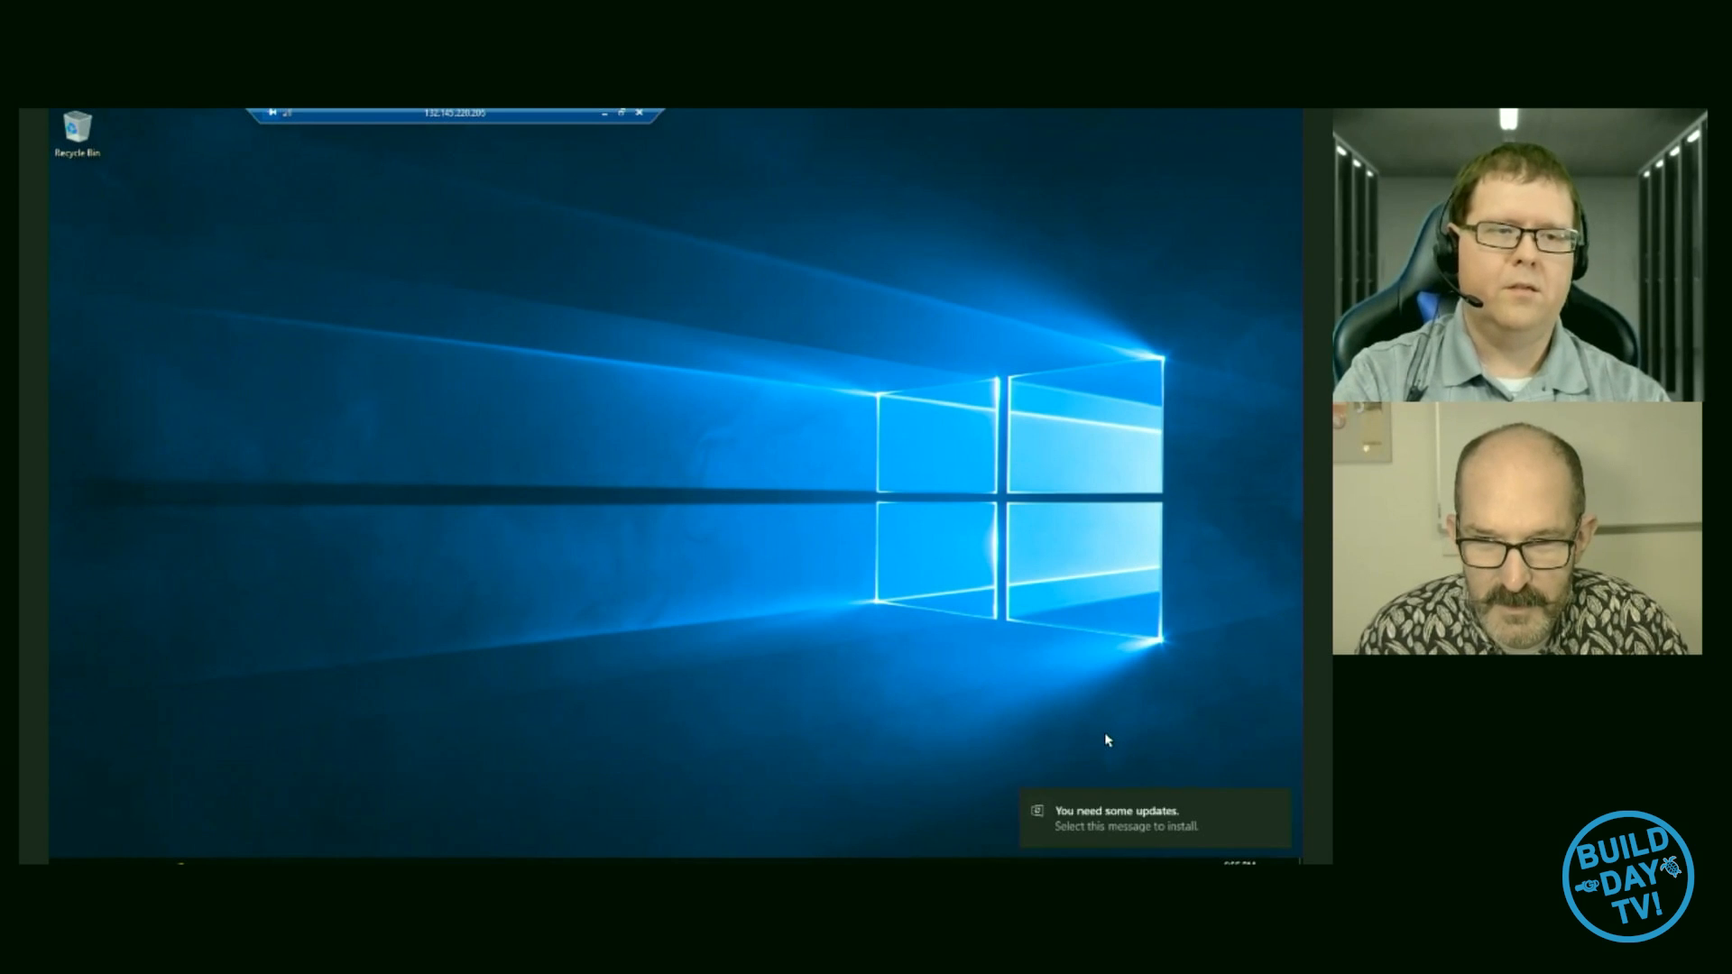
# - Search the jump host for "network", open the Network and Sharing Center and examine the Ethernet connection's details
pyautogui.press('super')
pyautogui.write('network')
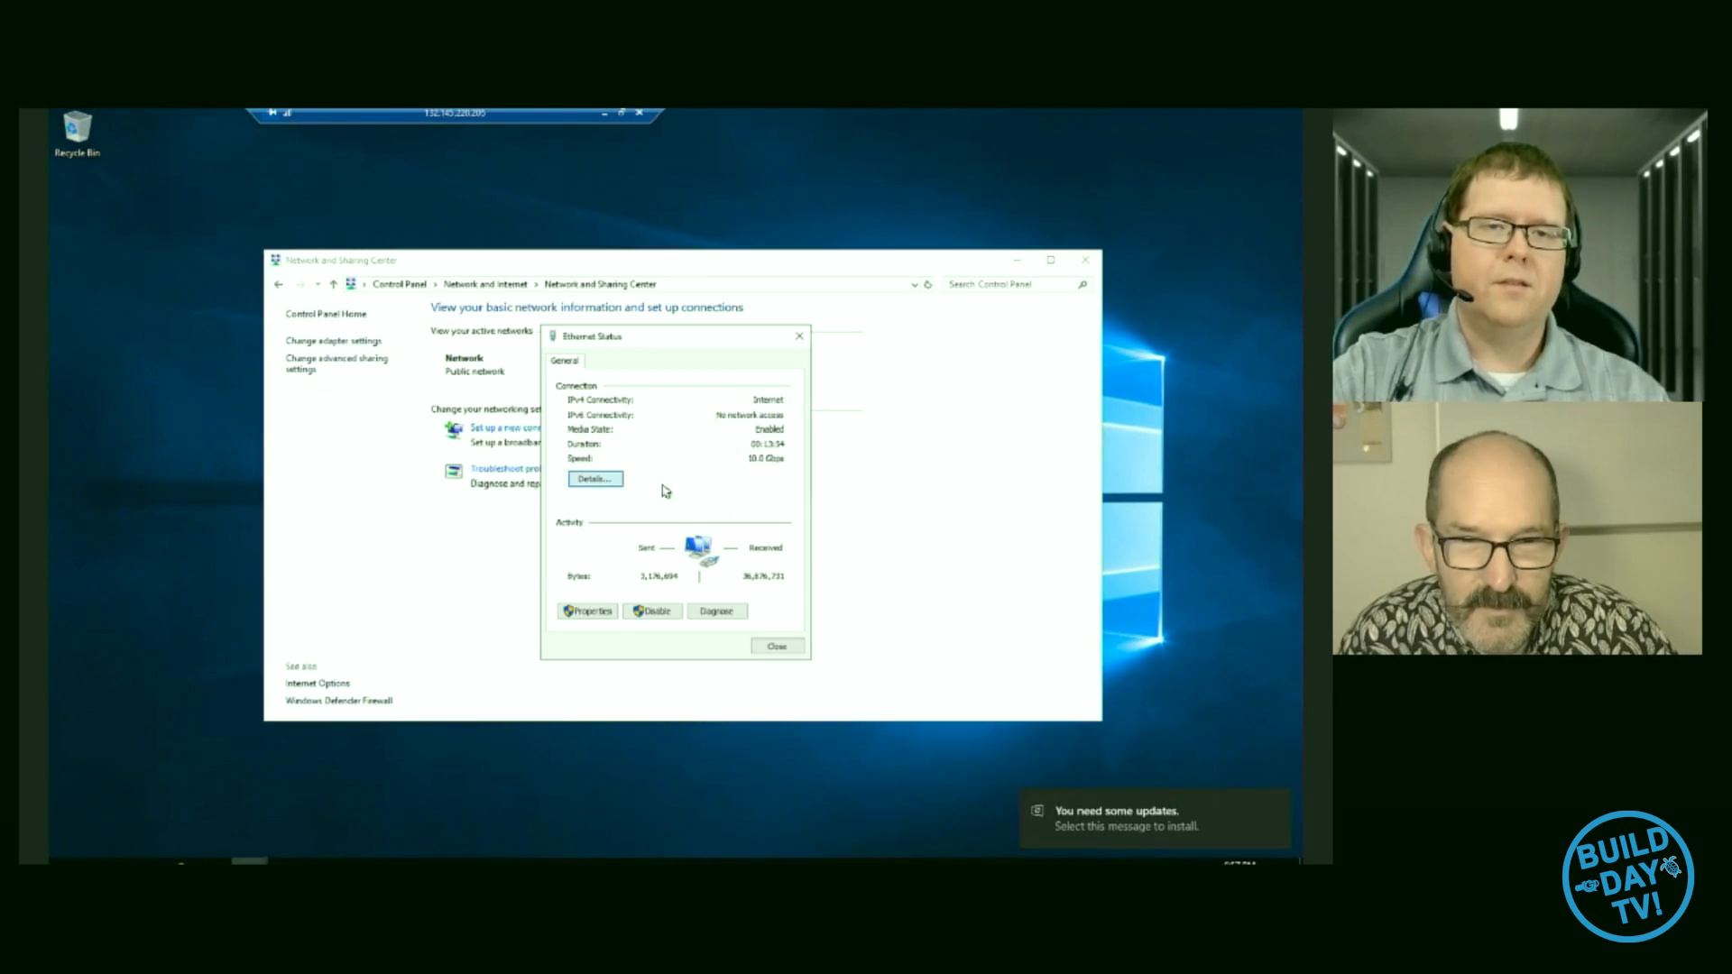
pyautogui.click(667, 487)
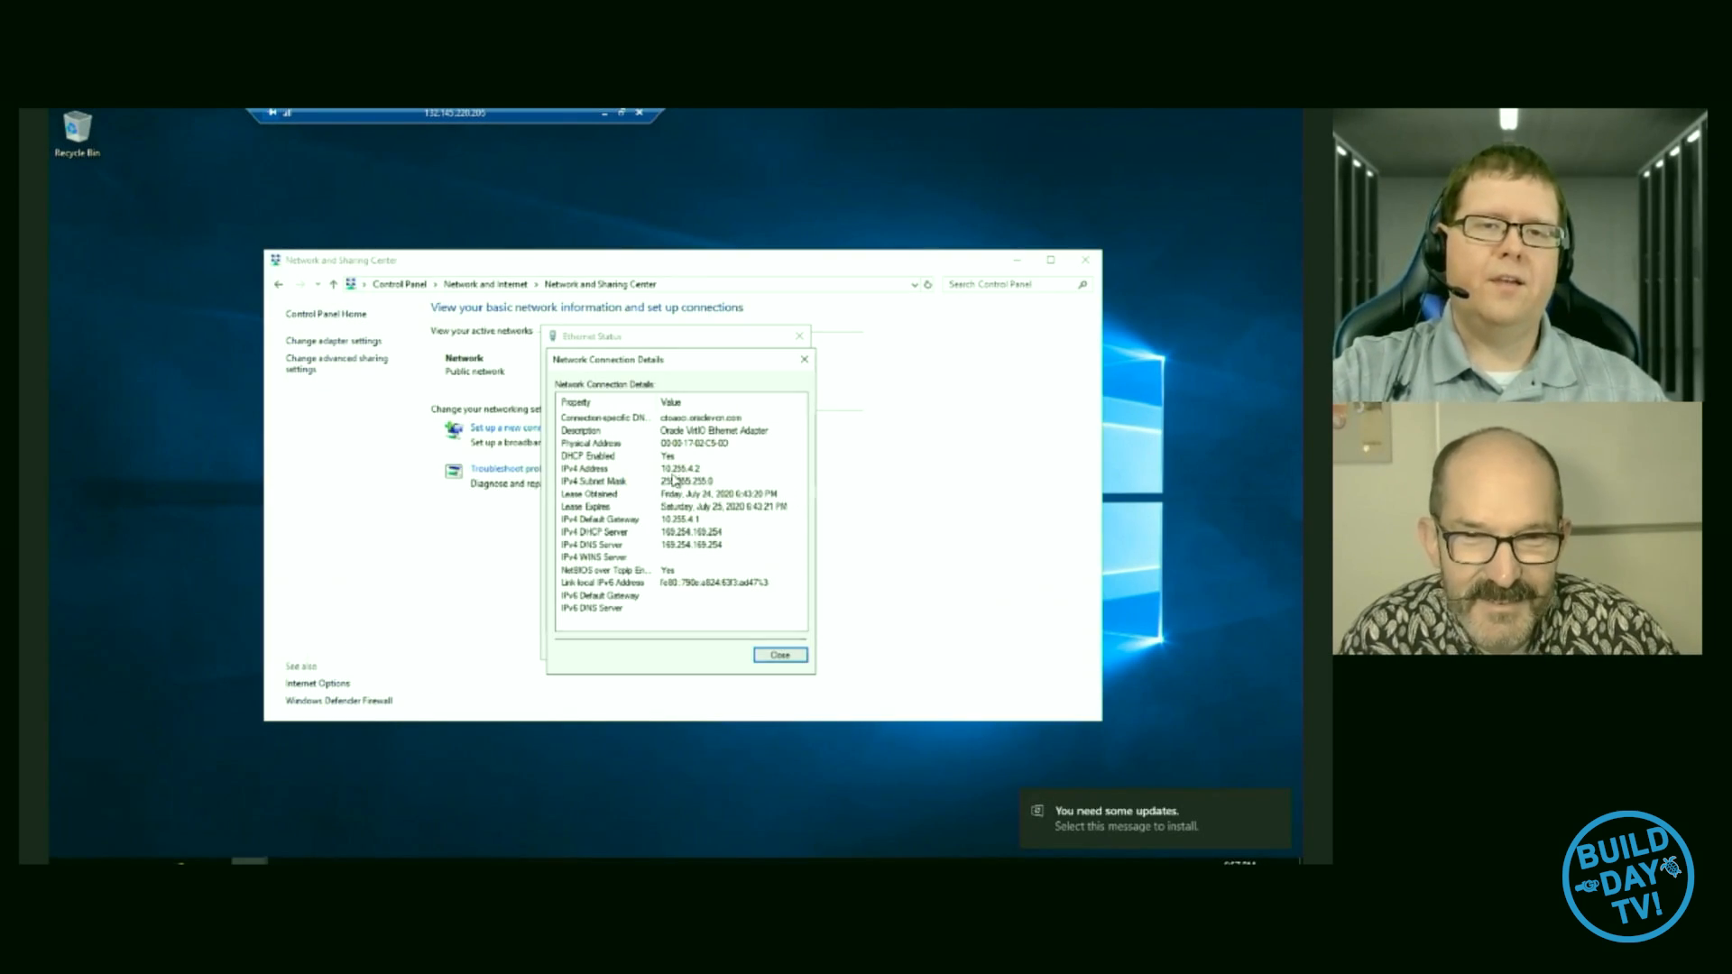